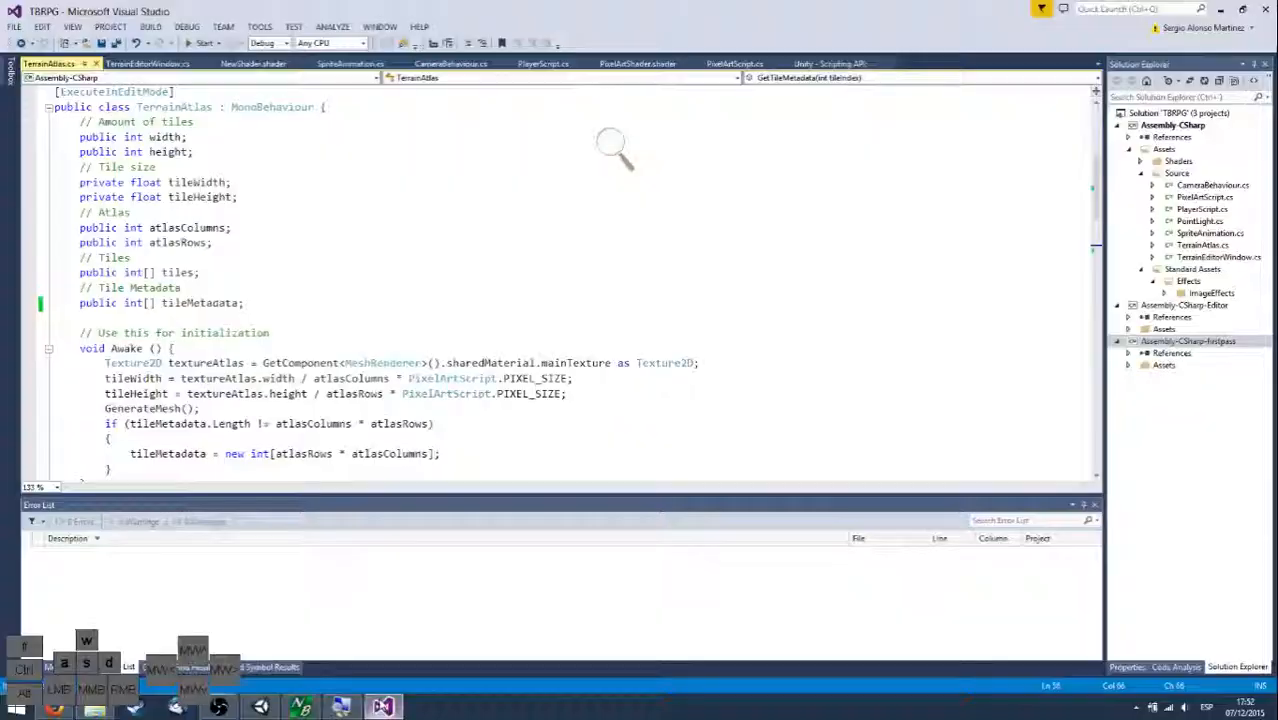
Examine the tile size fields, their initialization in Awake, and the width and height parameters of PushTri in TerrainAtlas.cs.
click(318, 336)
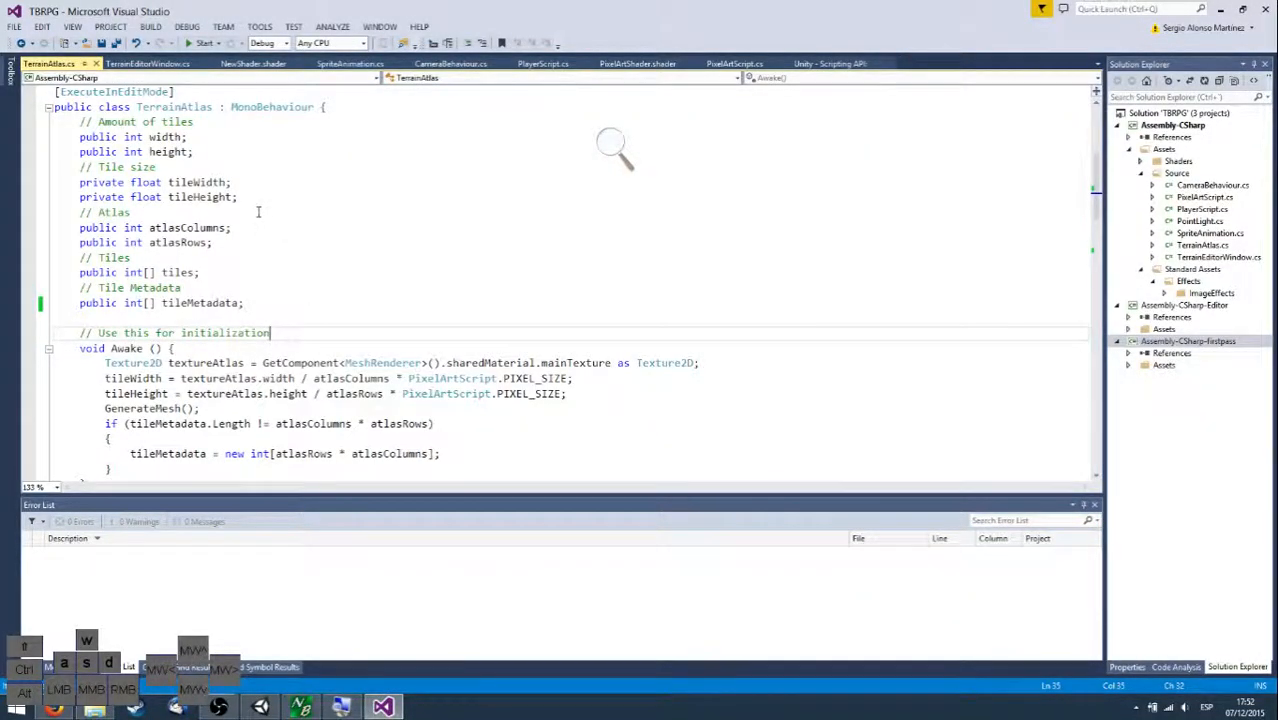
click(258, 204)
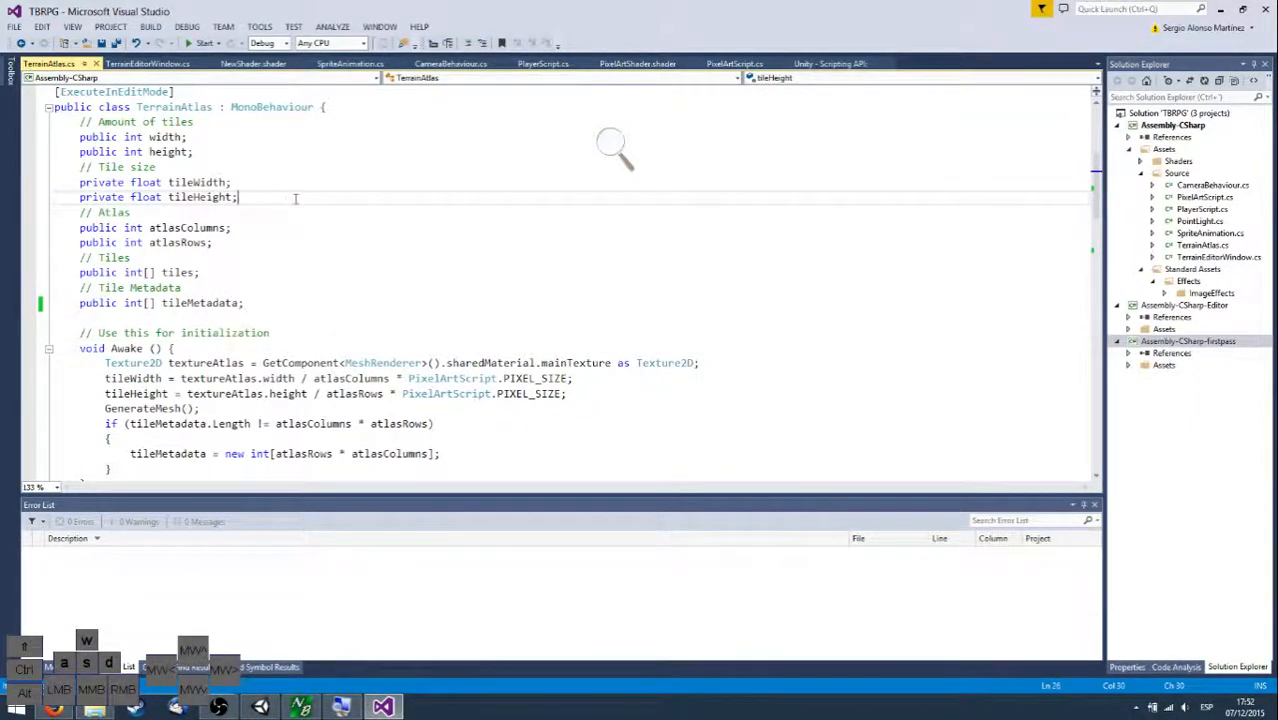
drag(295, 198, 278, 172)
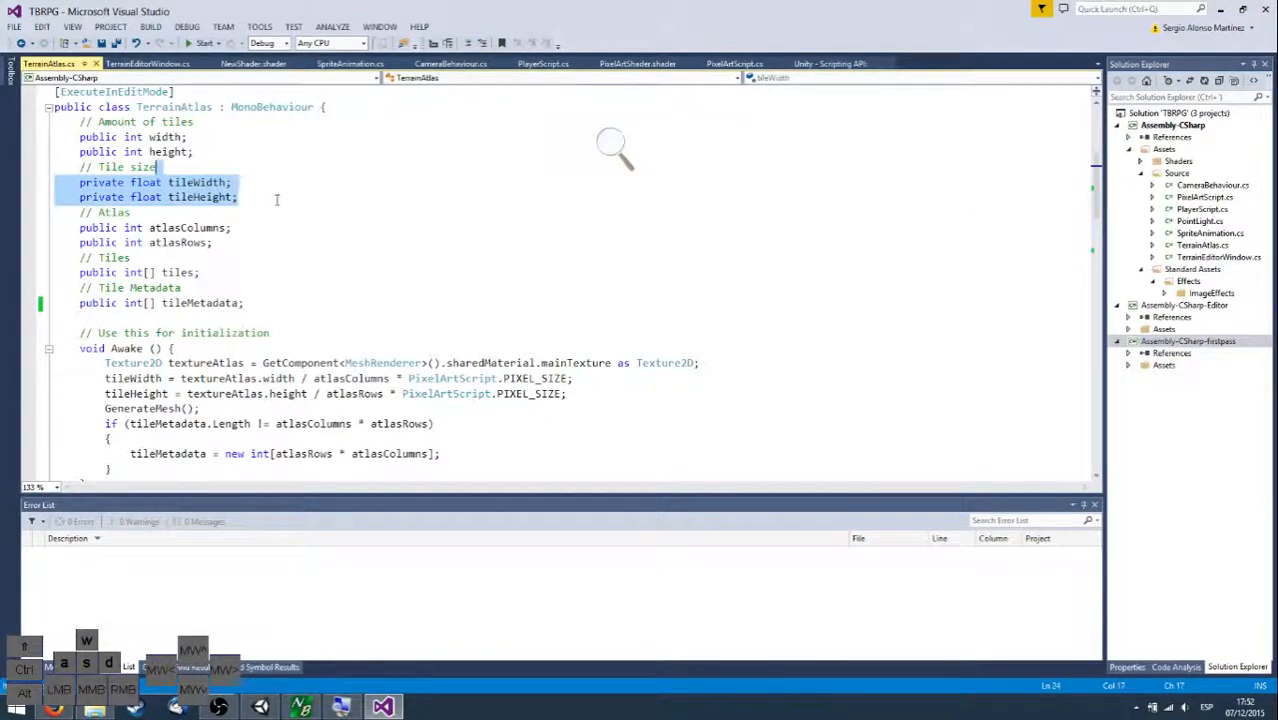
click(222, 188)
mouse_move(228, 168)
mouse_down()
mouse_move(231, 183)
mouse_move(253, 168)
mouse_up()
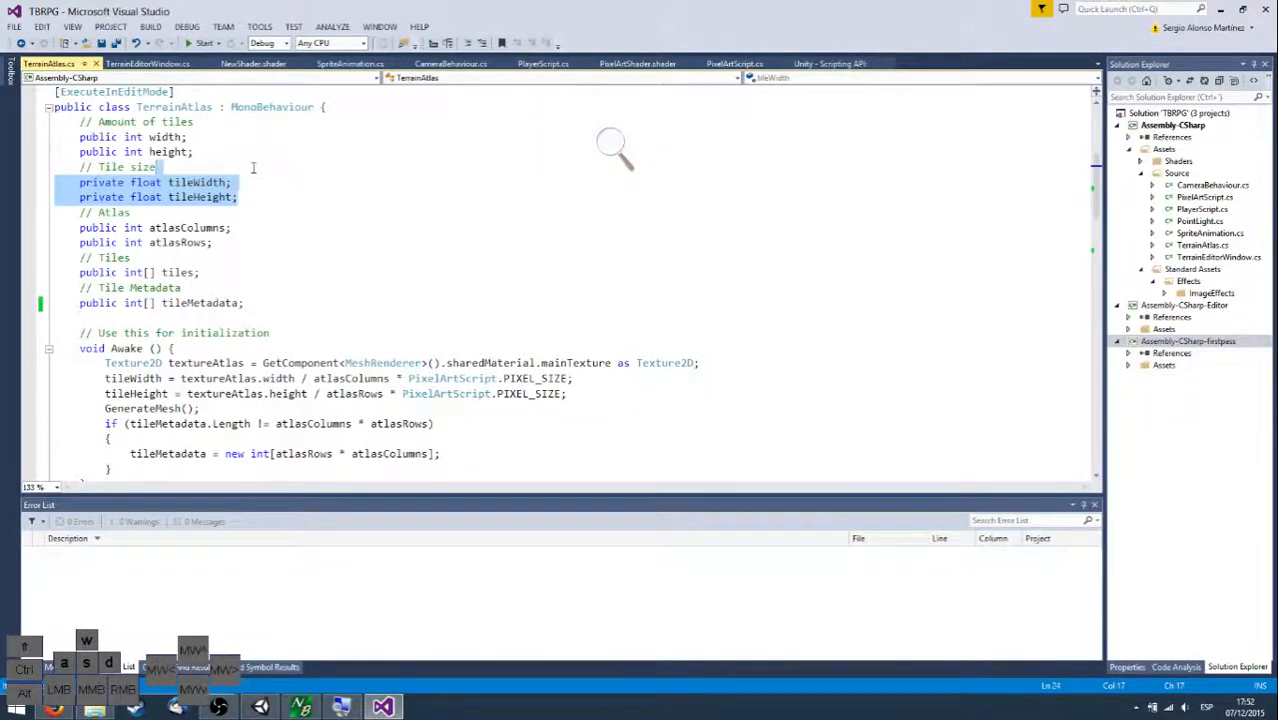
scroll(253, 168, down, 3)
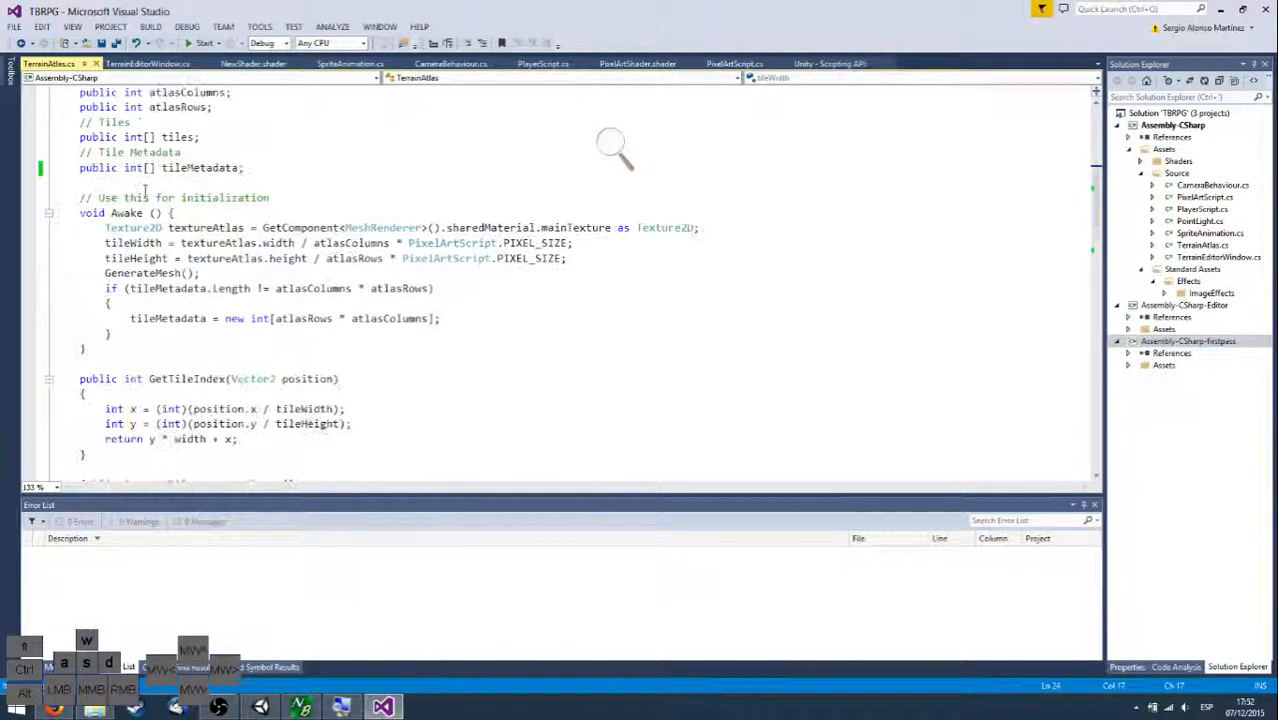
scroll(250, 208, up, 2)
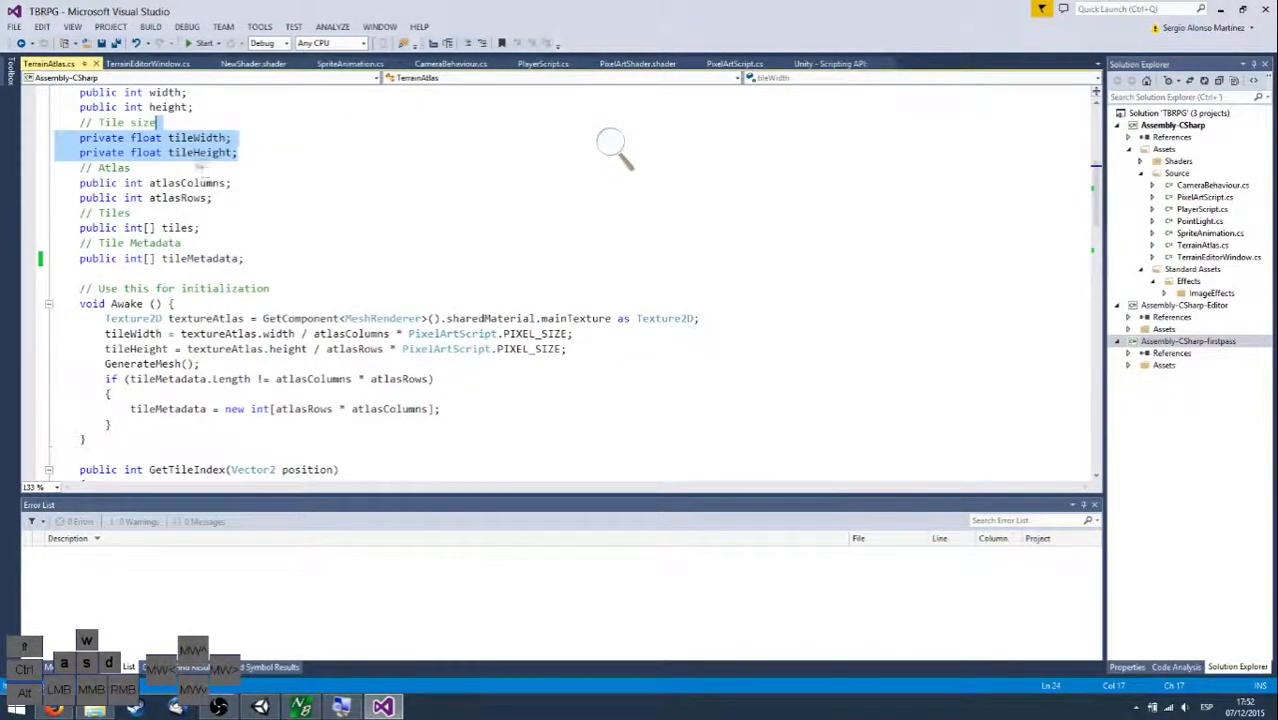
scroll(238, 168, down, 4)
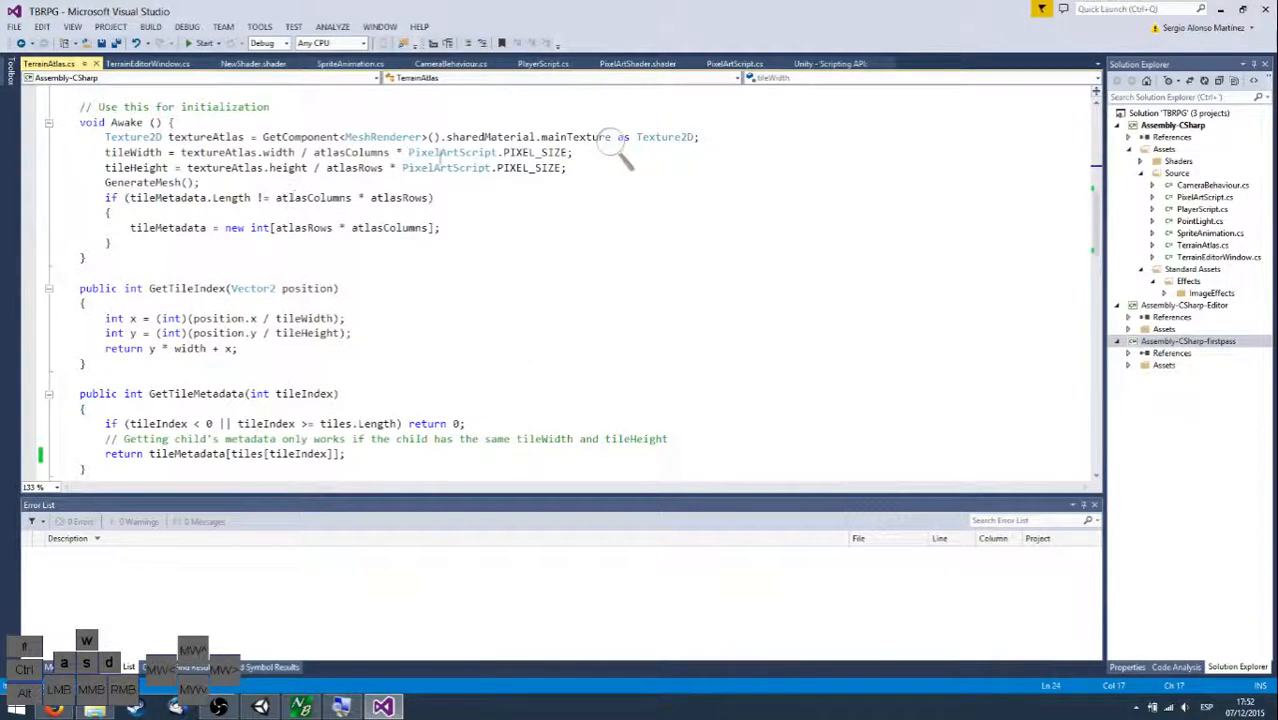
drag(560, 168, 62, 137)
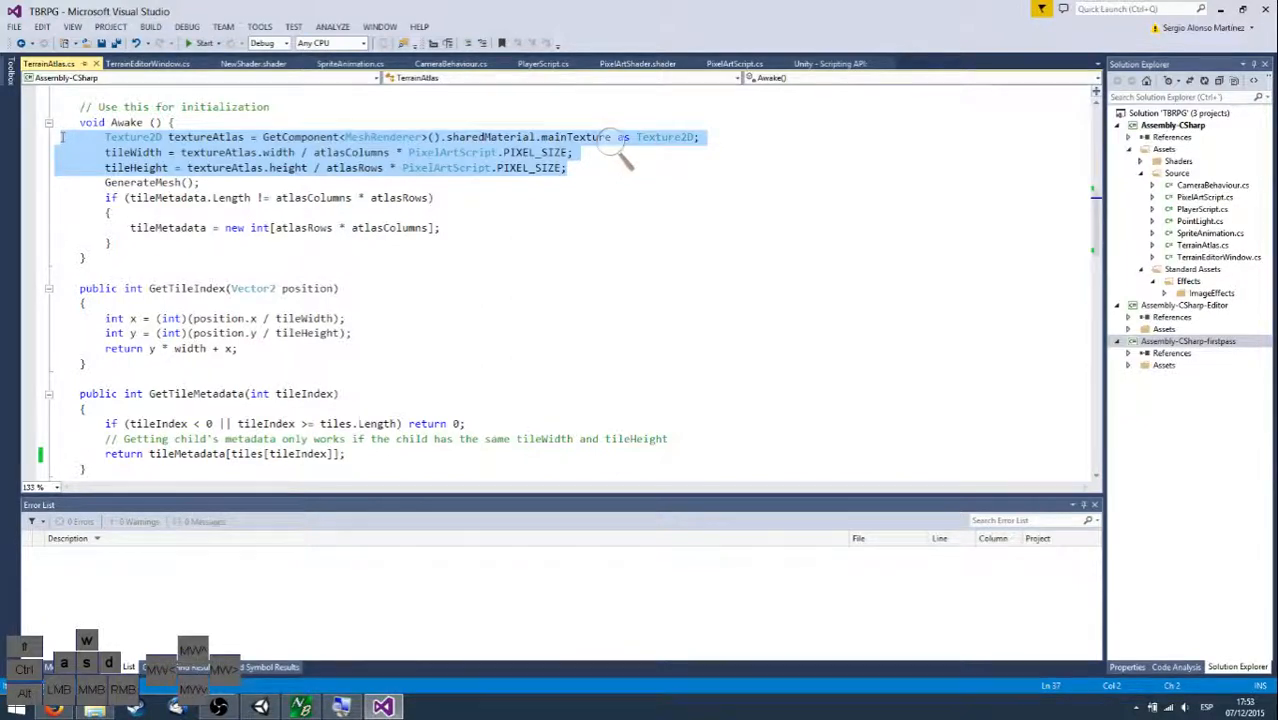
scroll(172, 170, down, 4)
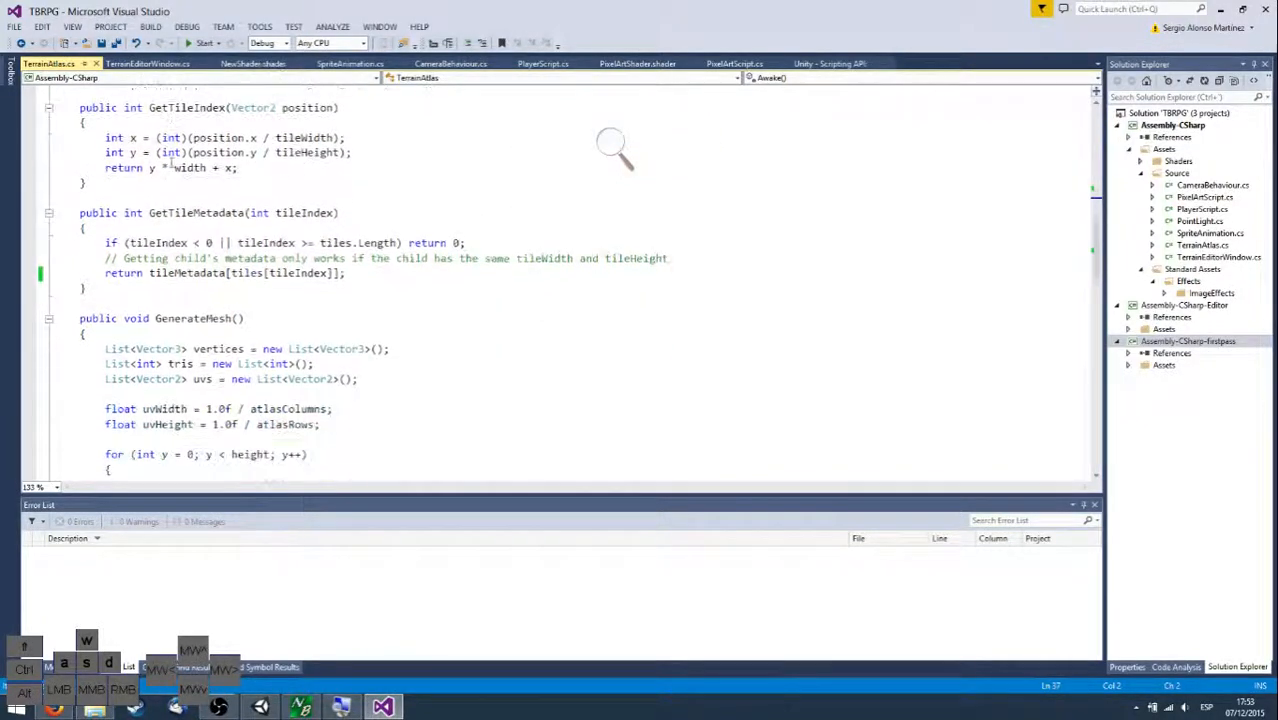
scroll(272, 174, down, 5)
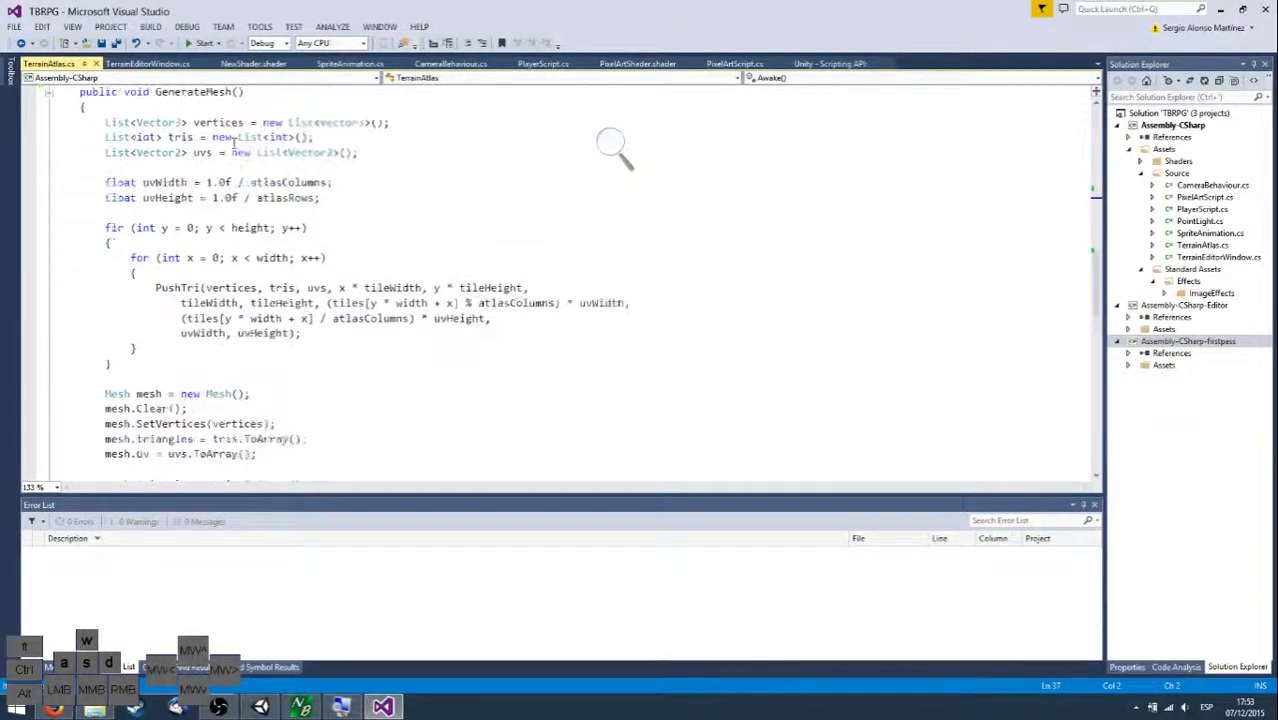
scroll(295, 304, down, 6)
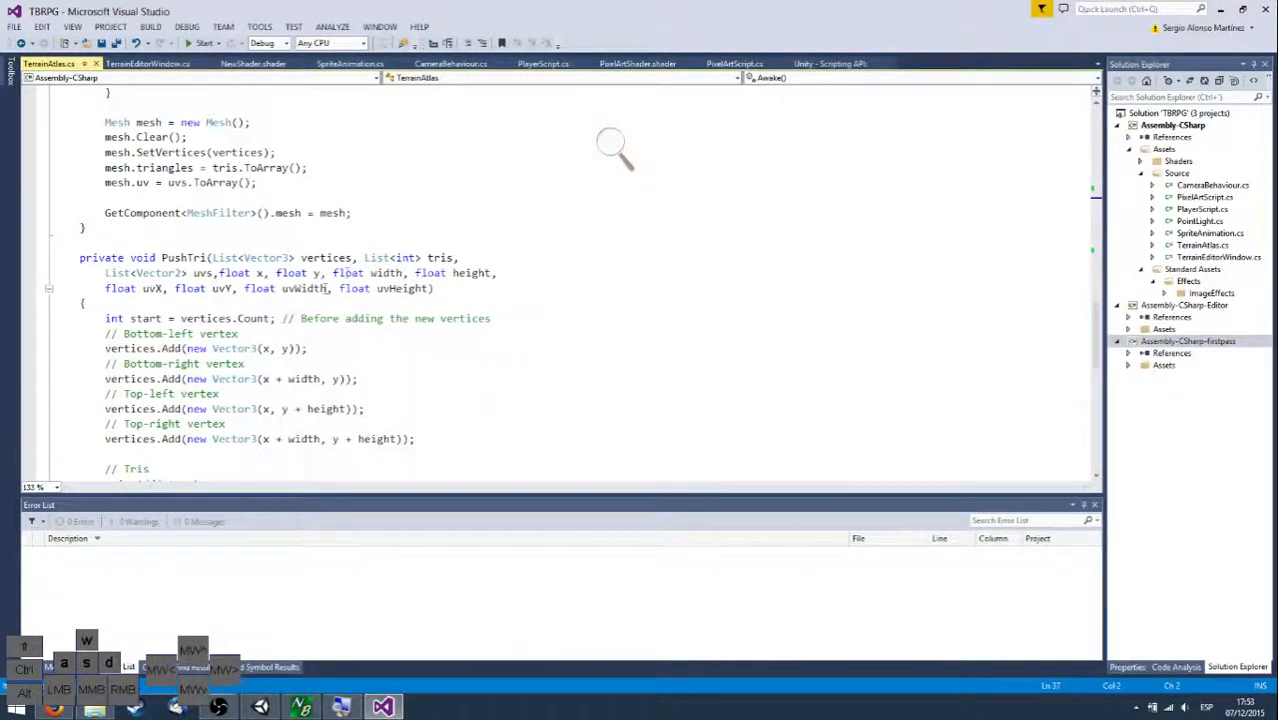
drag(331, 273, 499, 273)
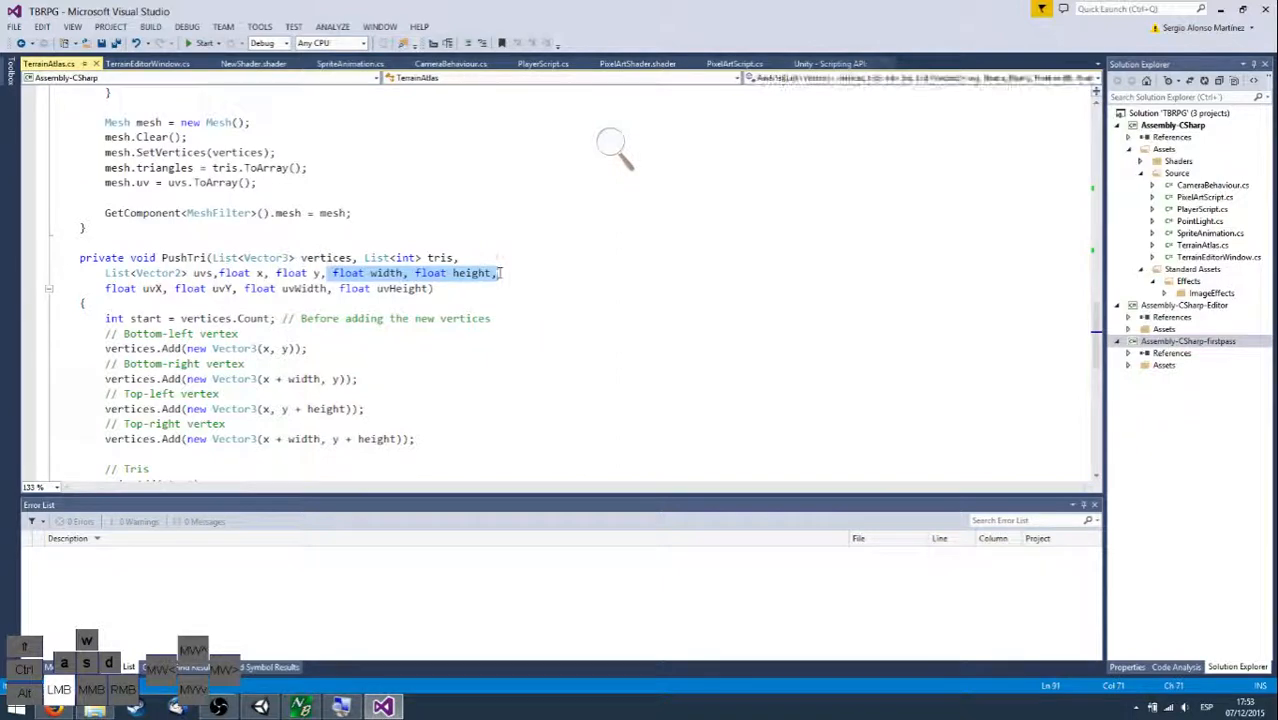
click(506, 272)
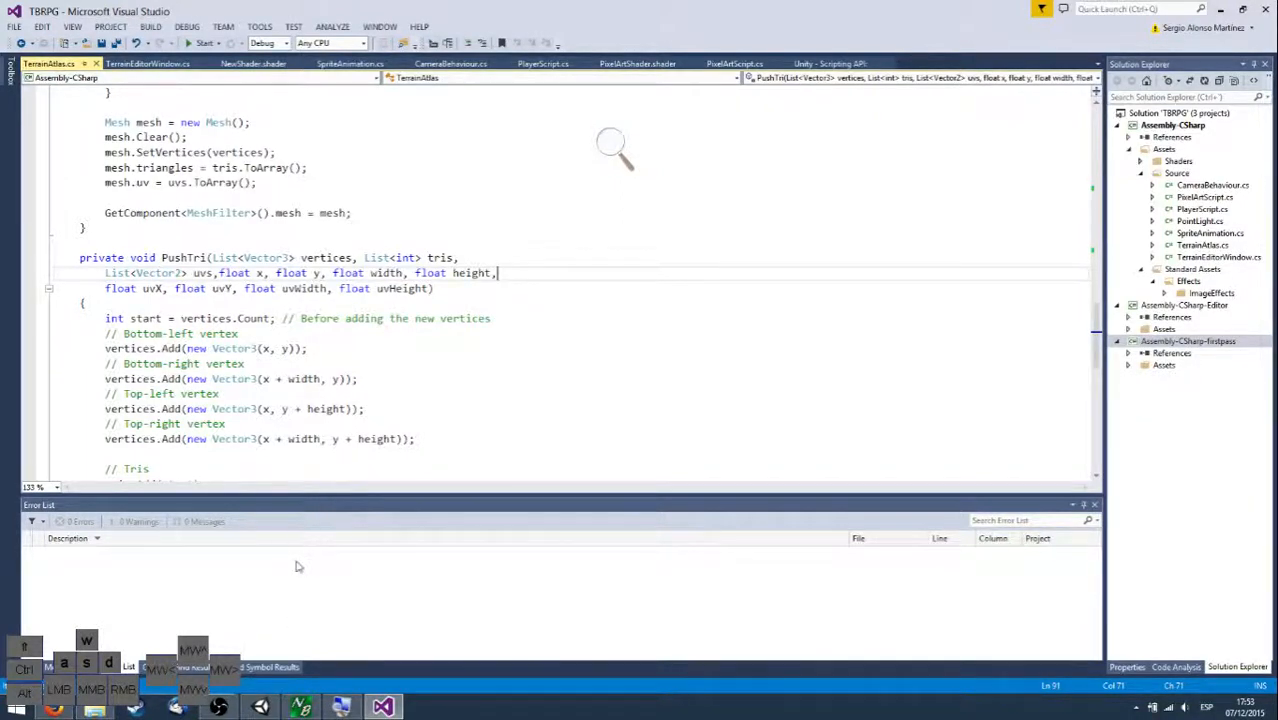
Switch to Unity, duplicate the Terrain object and set the copy's Z position to -2.
click(260, 707)
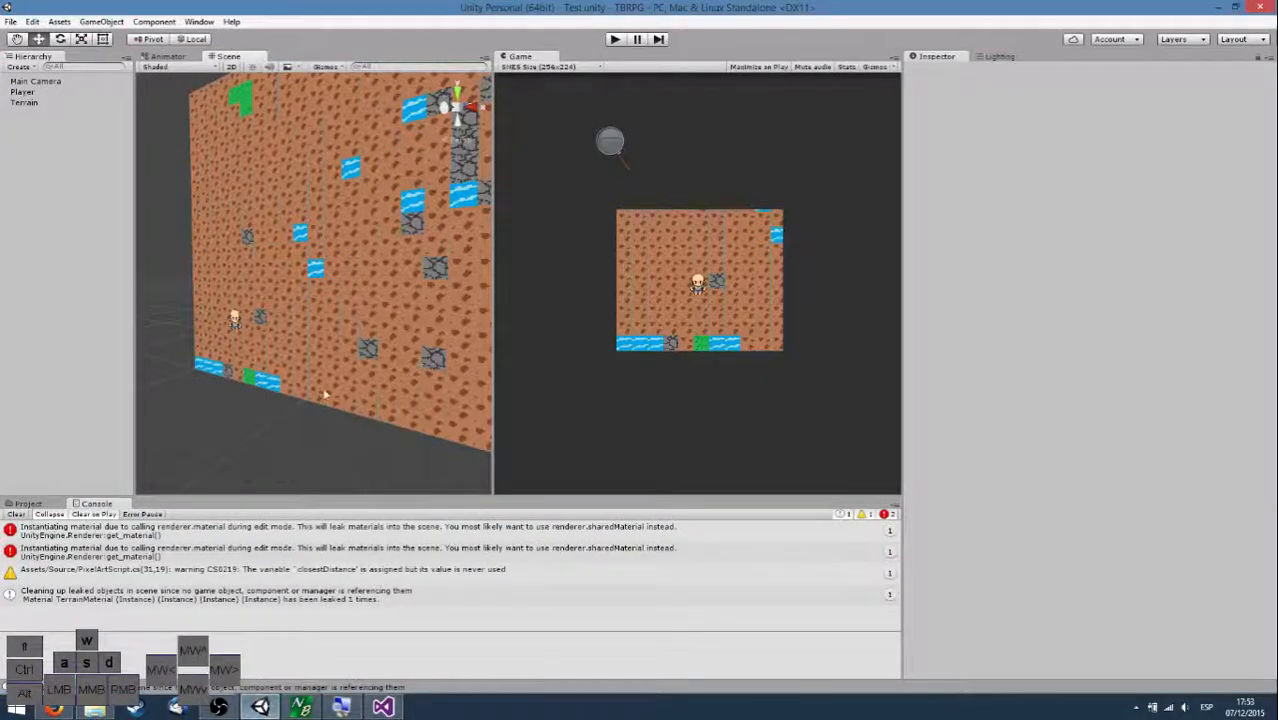
key(w)
key(d)
right_drag(313, 317, 265, 294)
click(280, 302)
key(ctrl+d)
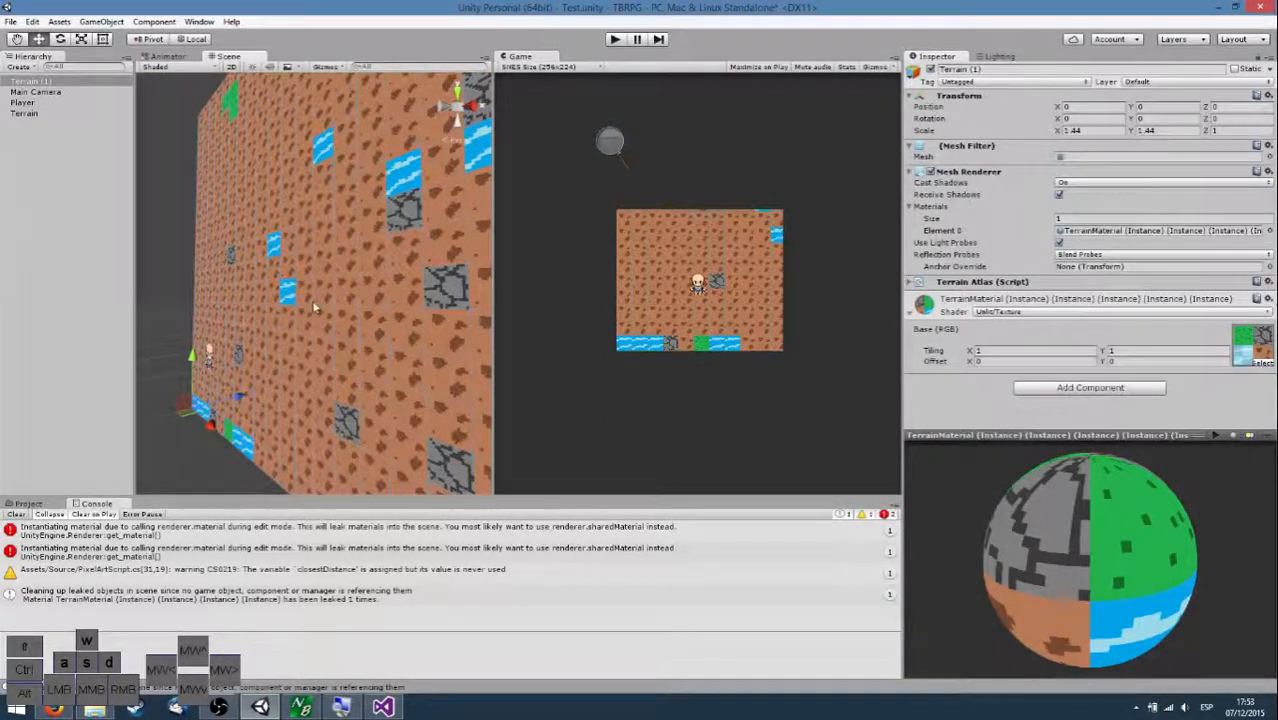
click(1218, 106)
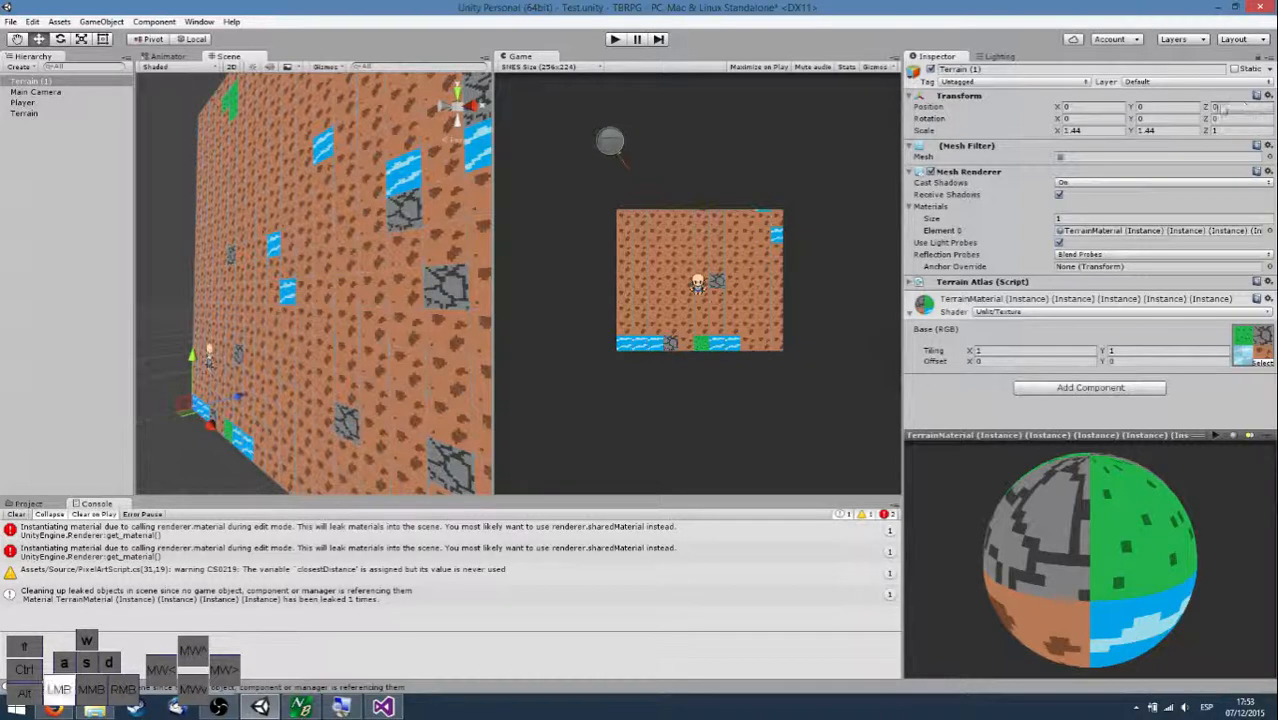
text(-2)
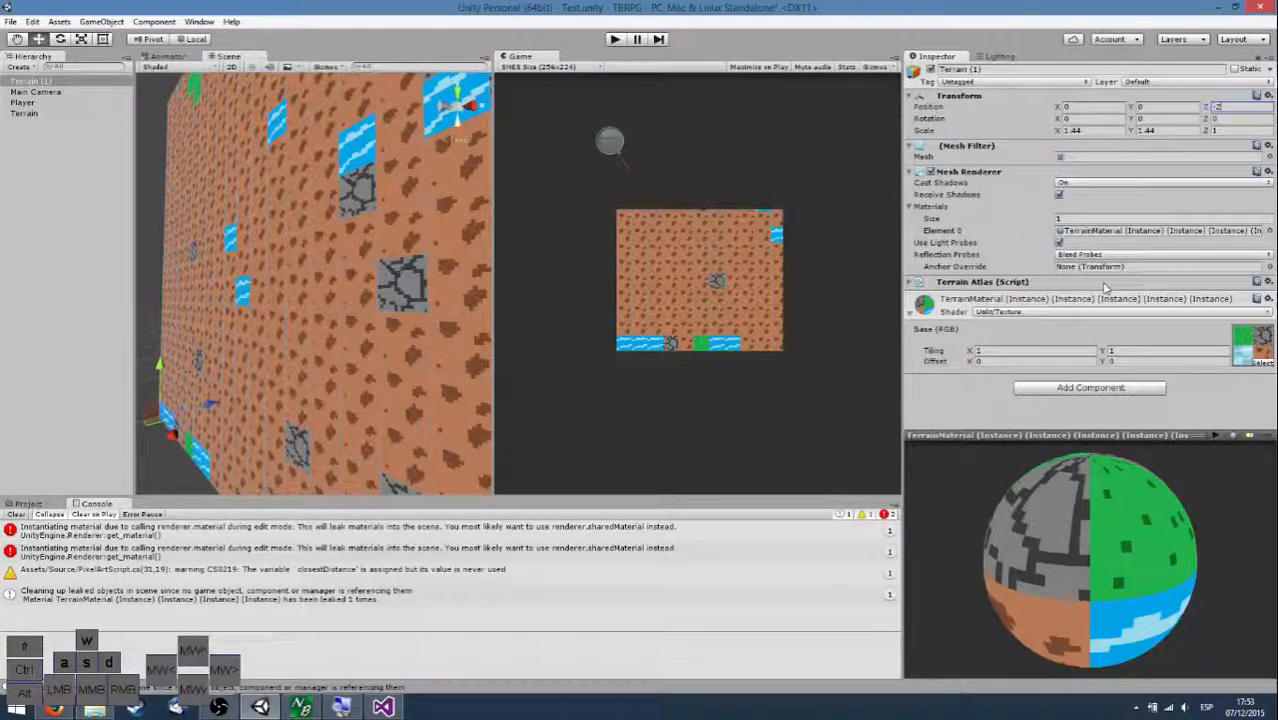
Make the duplicated terrain a child of Terrain and briefly deactivate it to compare the two layers.
key(s)
right_drag(392, 360, 402, 402)
drag(40, 80, 30, 113)
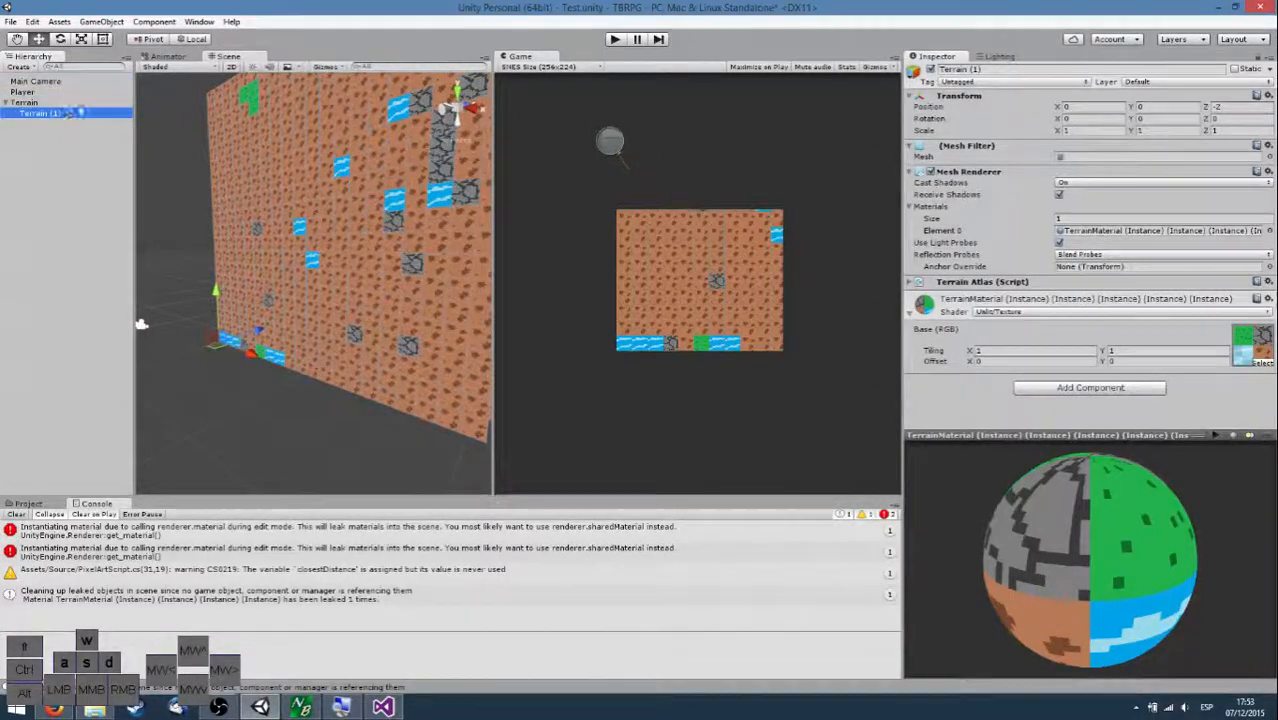
click(931, 69)
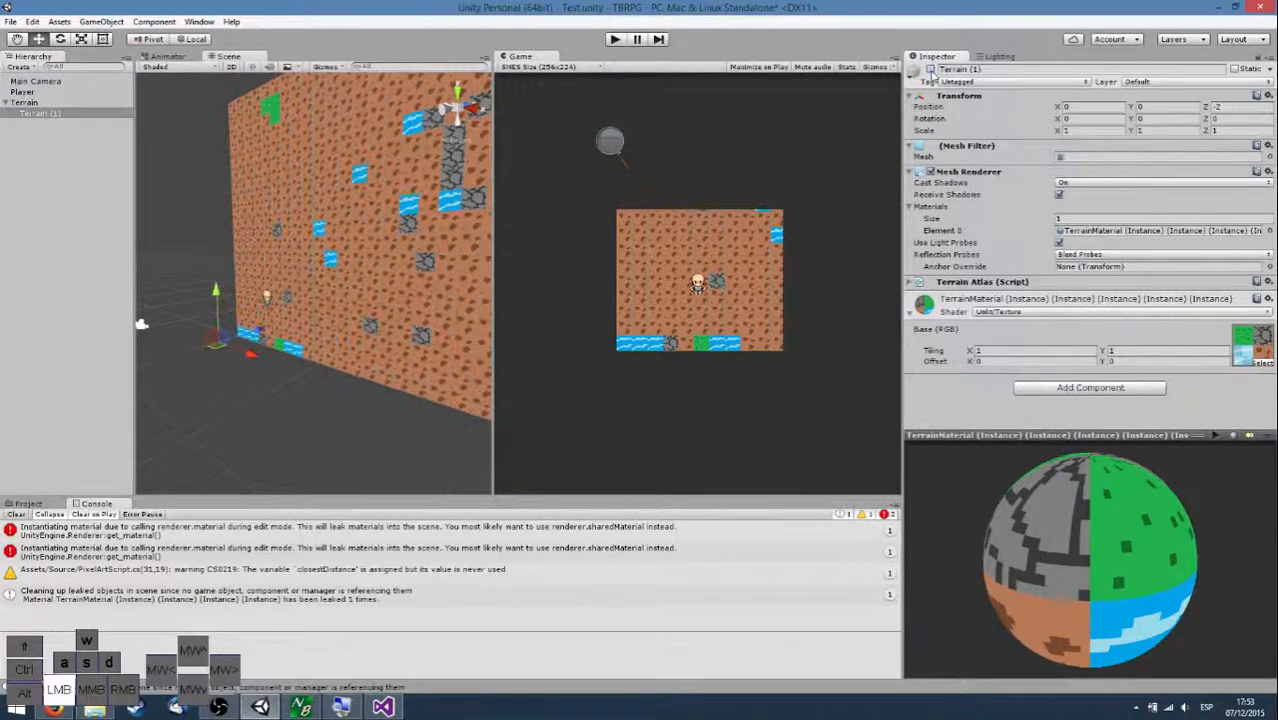
click(931, 69)
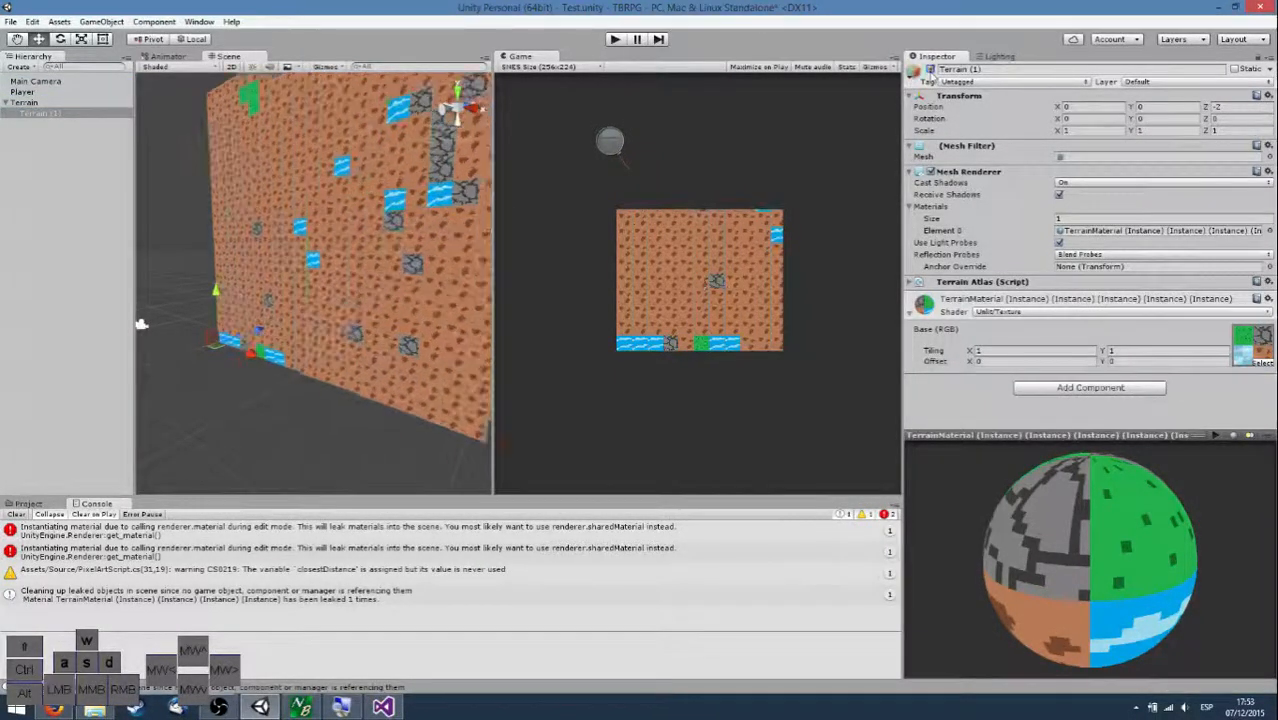
Open the terrain2 image from the Textures folder to examine its tiles, and close the viewer.
click(28, 504)
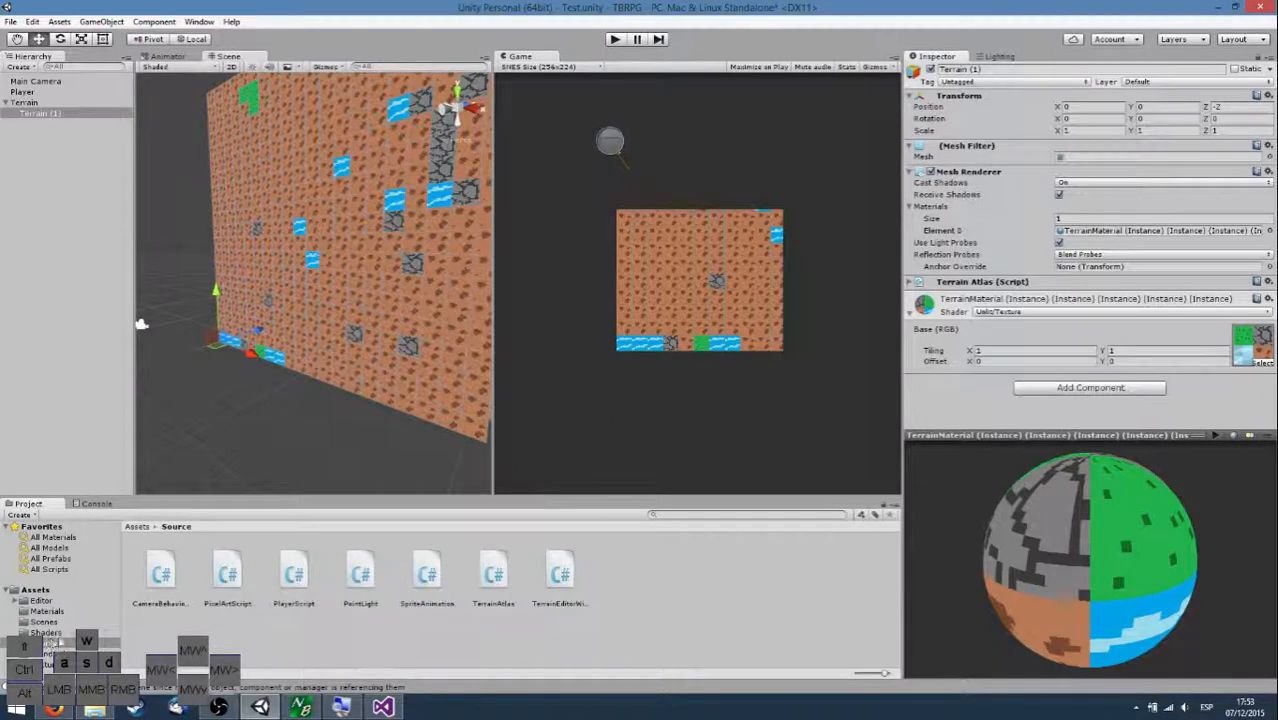
click(47, 664)
double_click(294, 572)
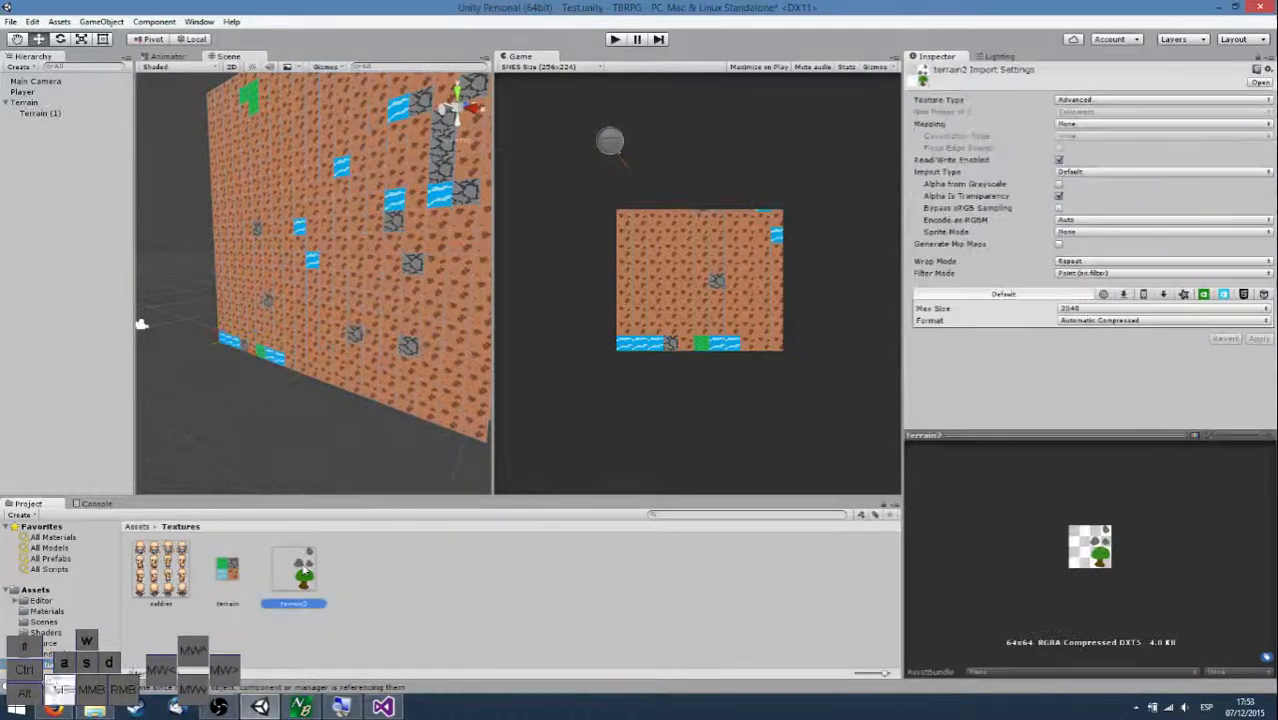
click(1270, 6)
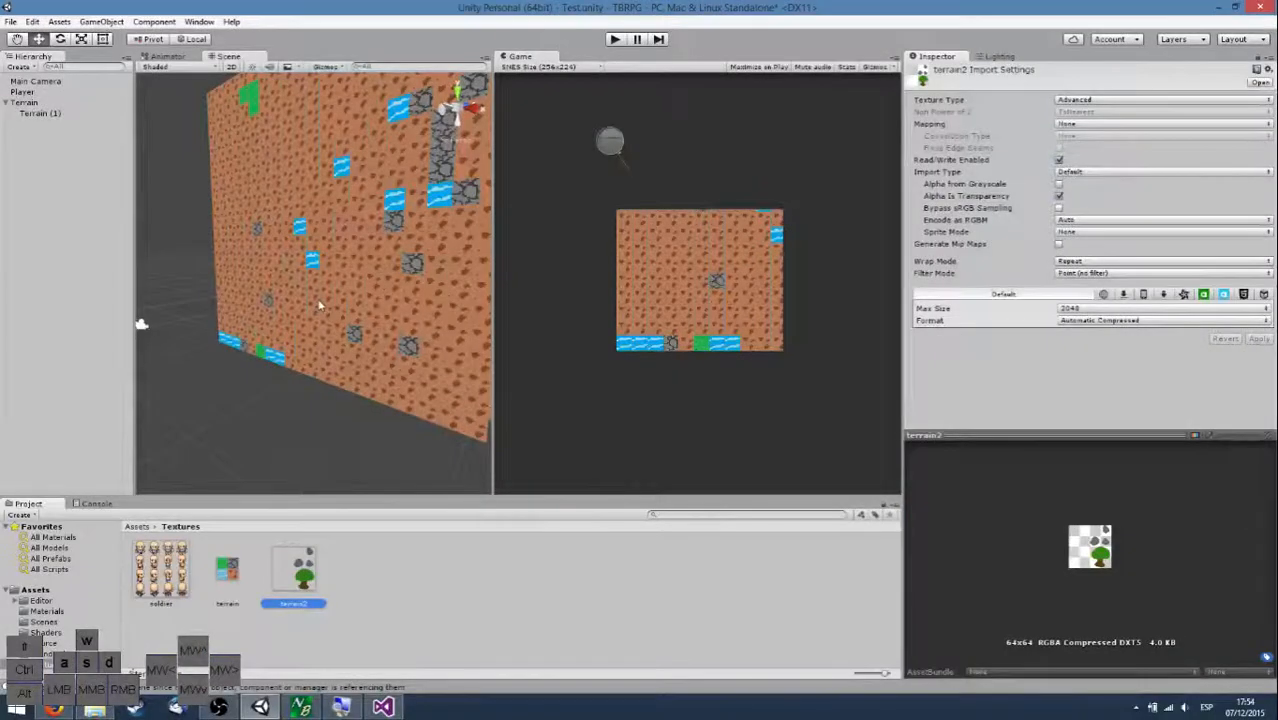
Change the shader of TerrainMaterial2 in the Materials folder to Unlit/Transparent and inspect its preview.
click(46, 611)
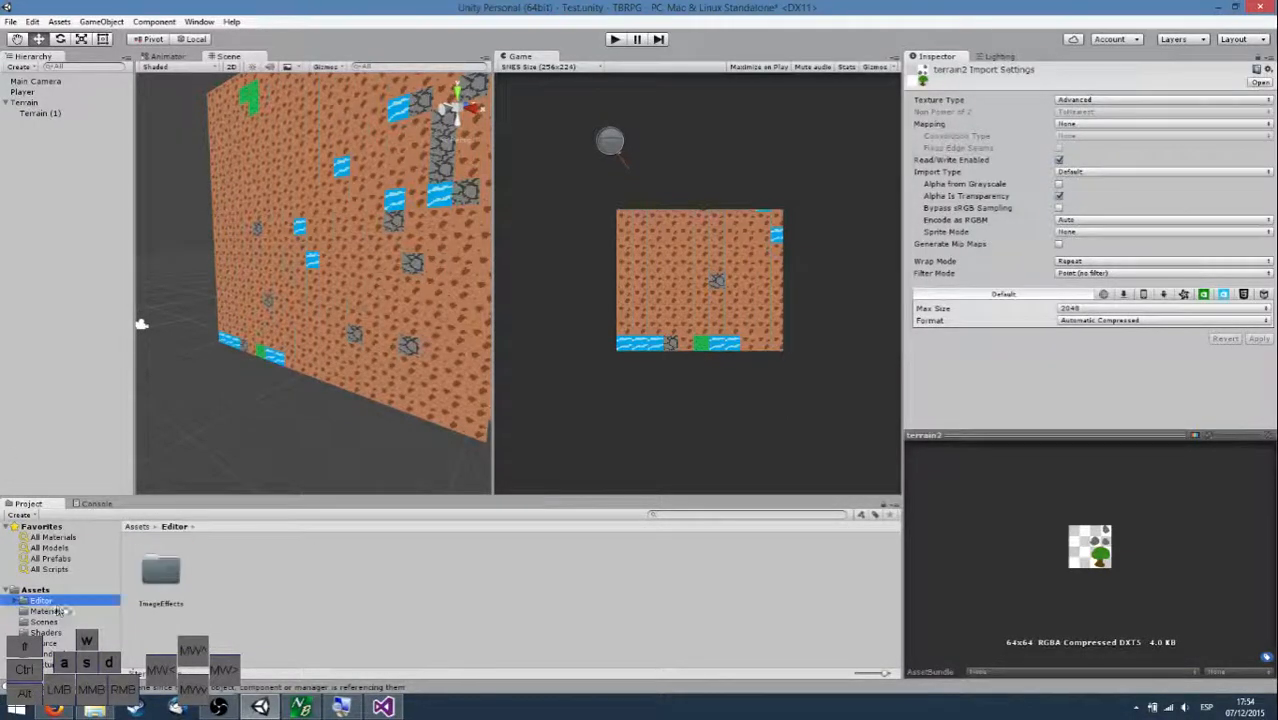
click(360, 570)
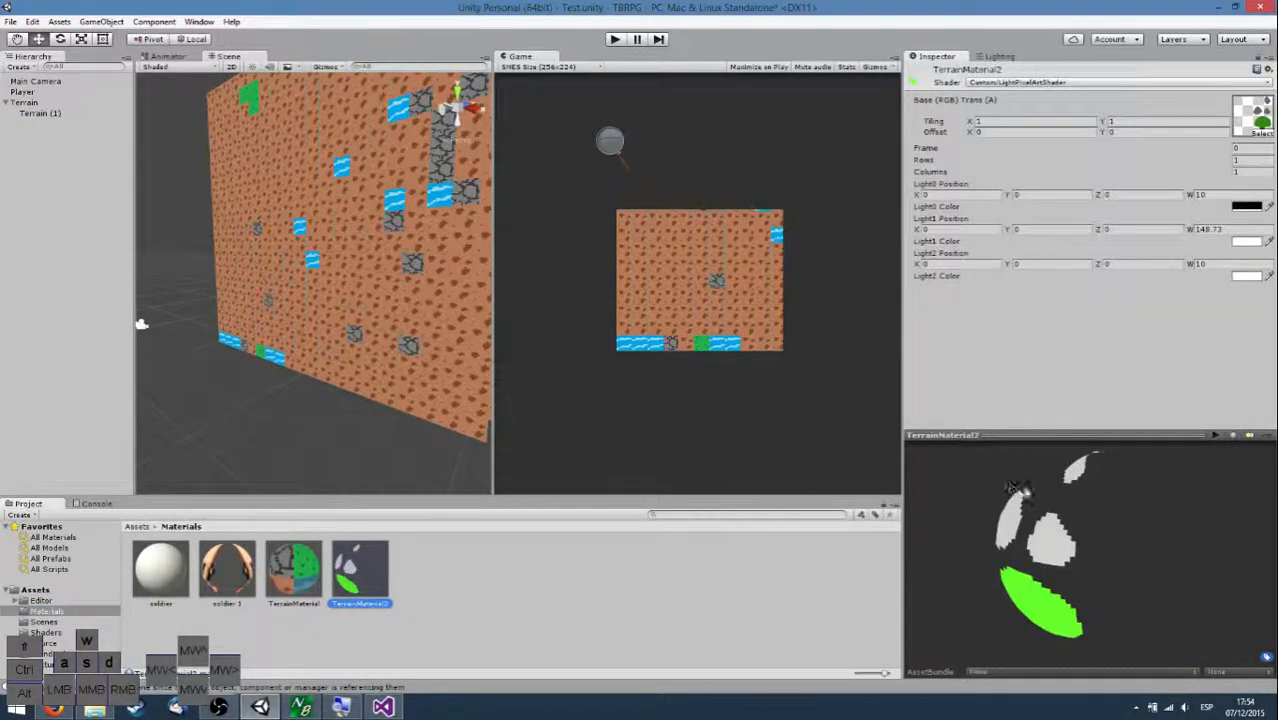
drag(1024, 492, 1138, 455)
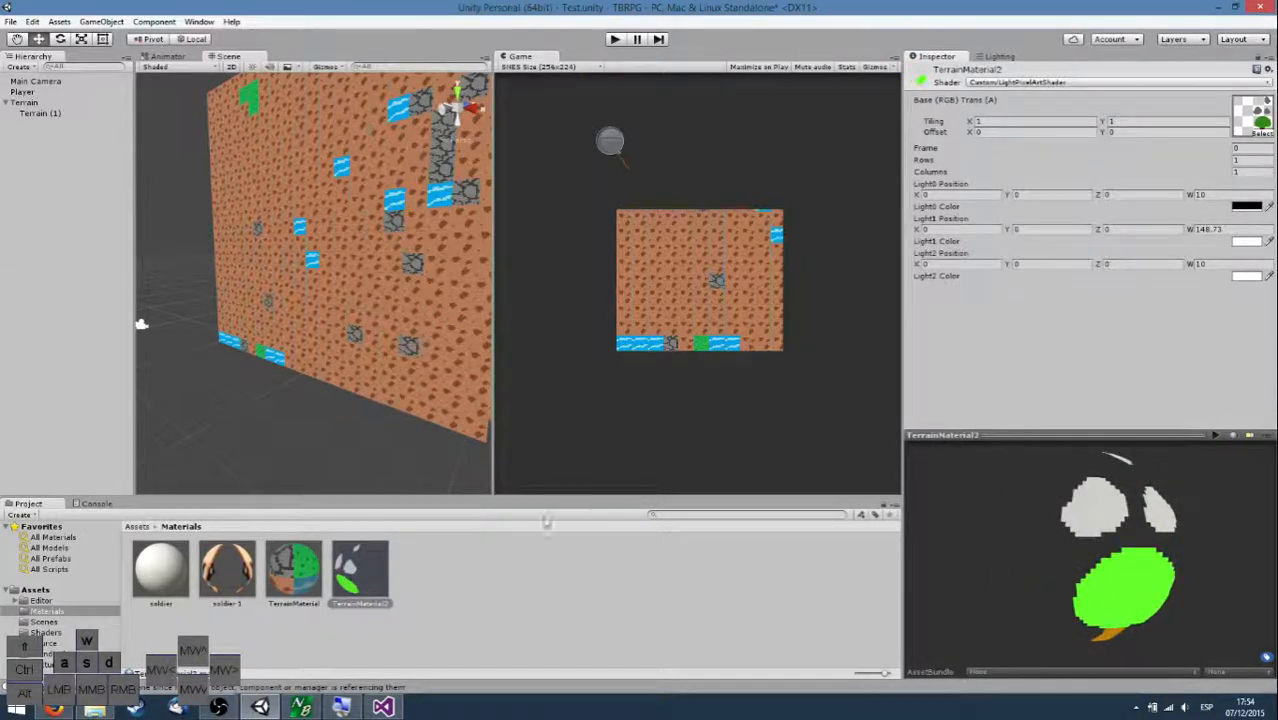
click(1030, 82)
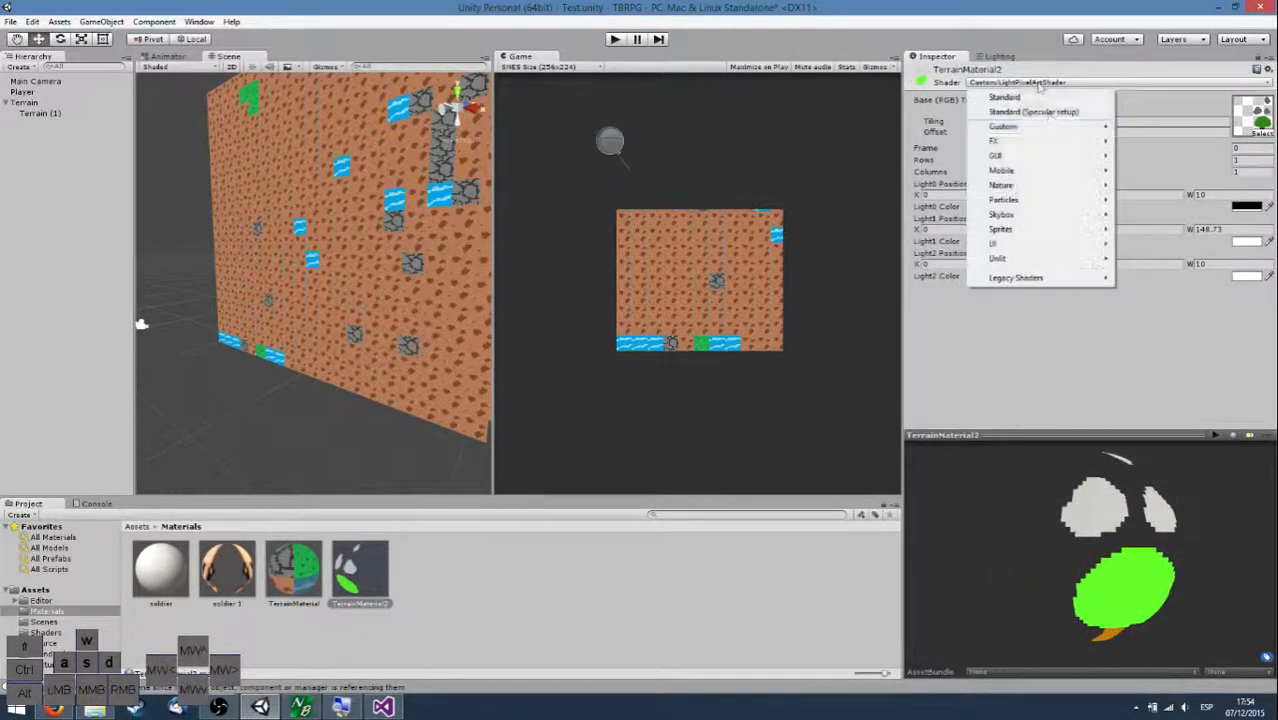
mouse_move(1085, 244)
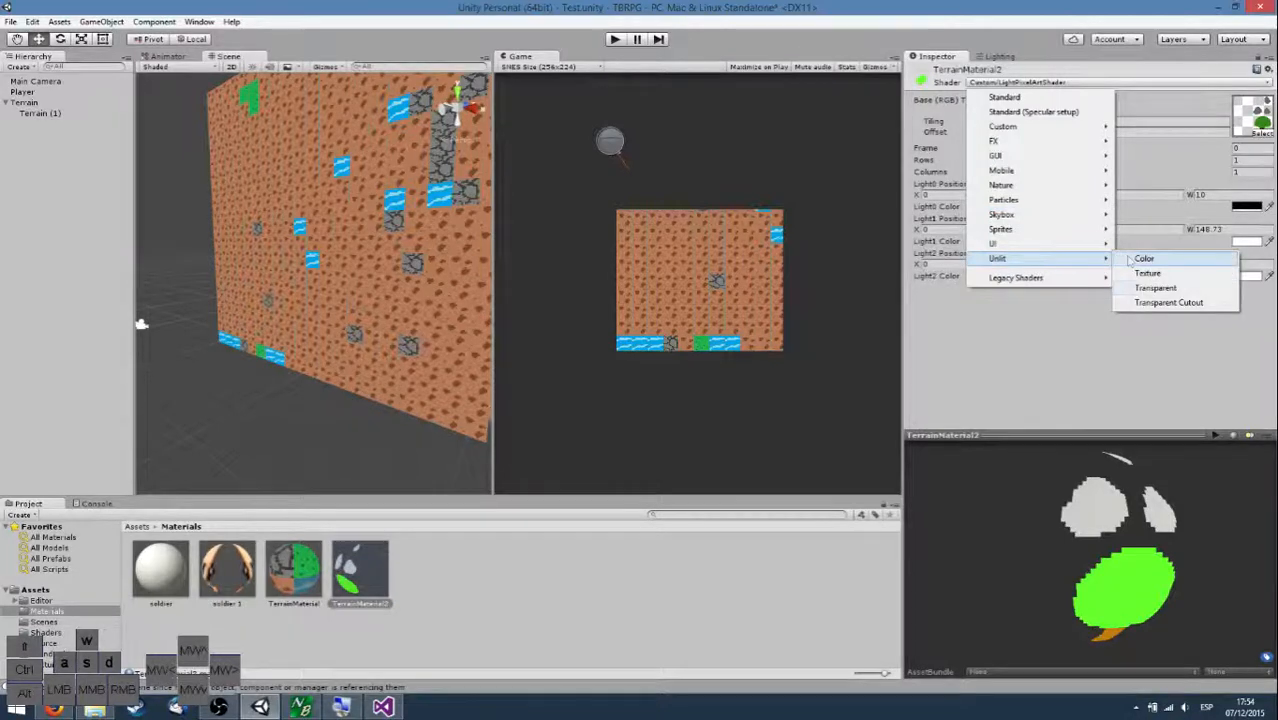
click(1178, 290)
drag(1120, 497, 1020, 578)
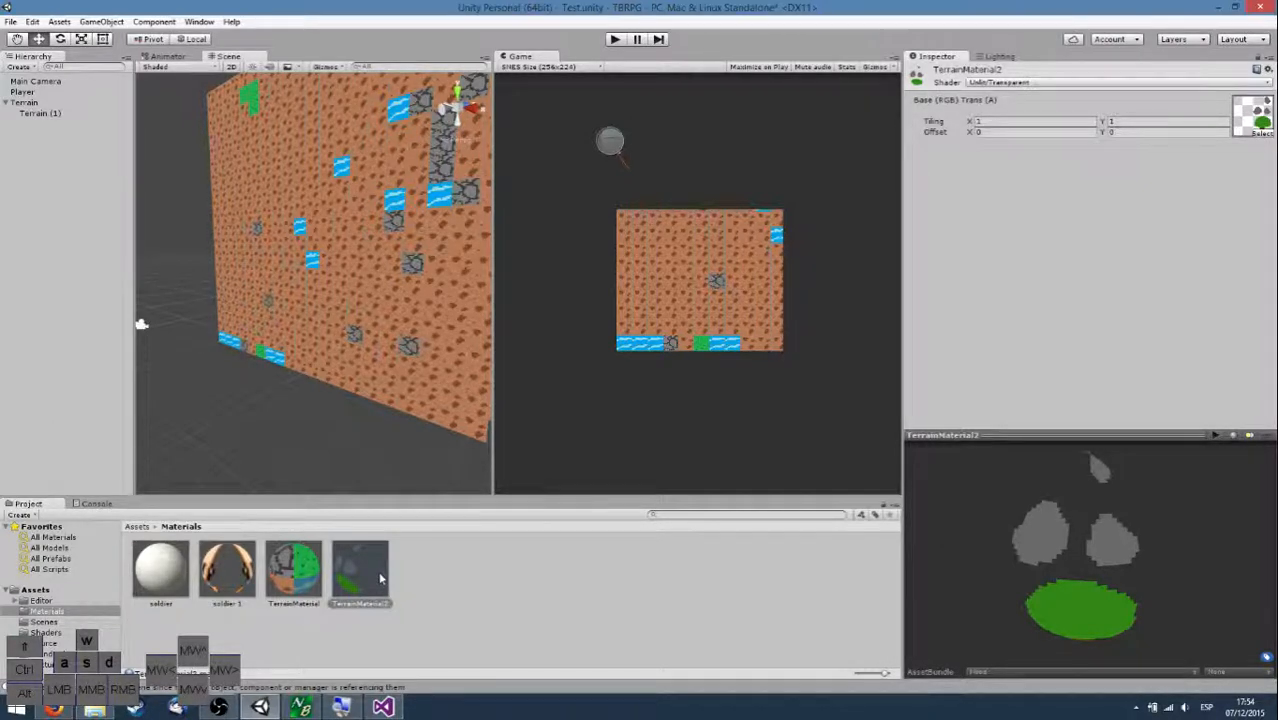
Apply TerrainMaterial2 to the duplicated front terrain layer in the scene and inspect the layered result.
right_drag(400, 218, 431, 282)
key(a)
key(w)
key(a)
key(w)
key(s)
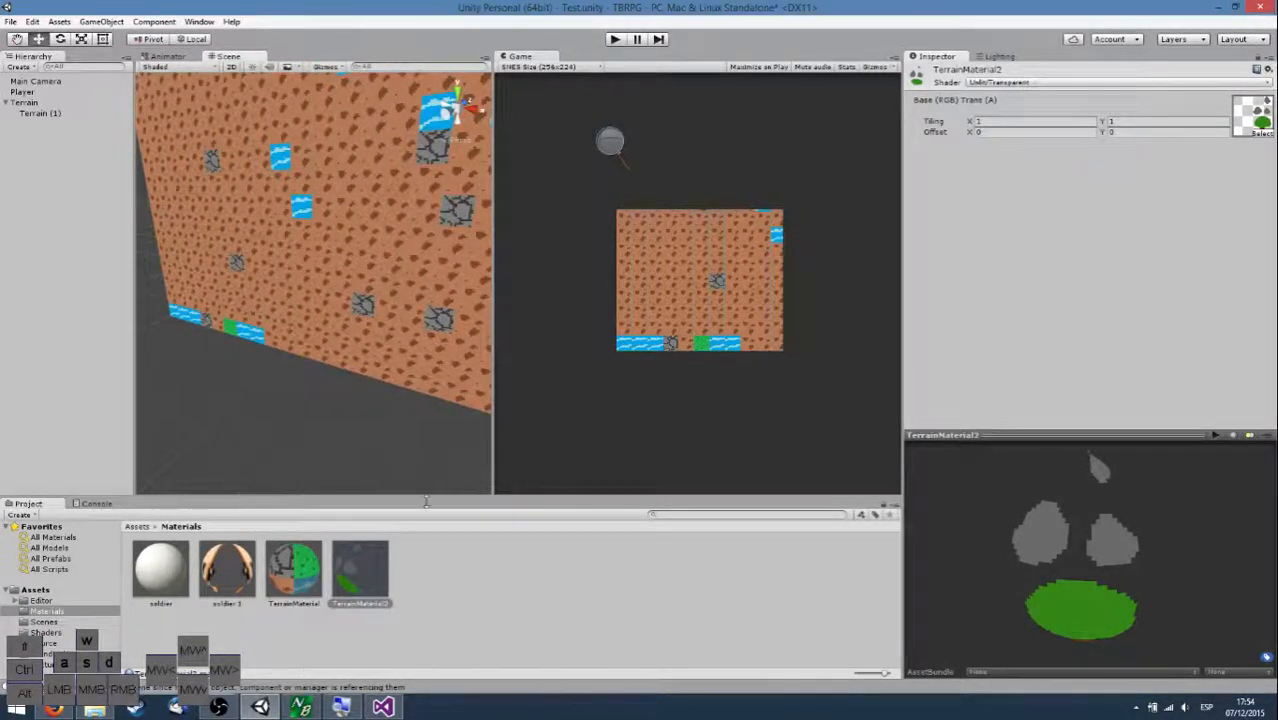
drag(358, 598, 390, 322)
key(w)
right_drag(390, 322, 391, 257)
key(a)
key(s)
key(w)
key(d)
key(s)
key(d)
key(s)
key(w)
key(d)
key(w)
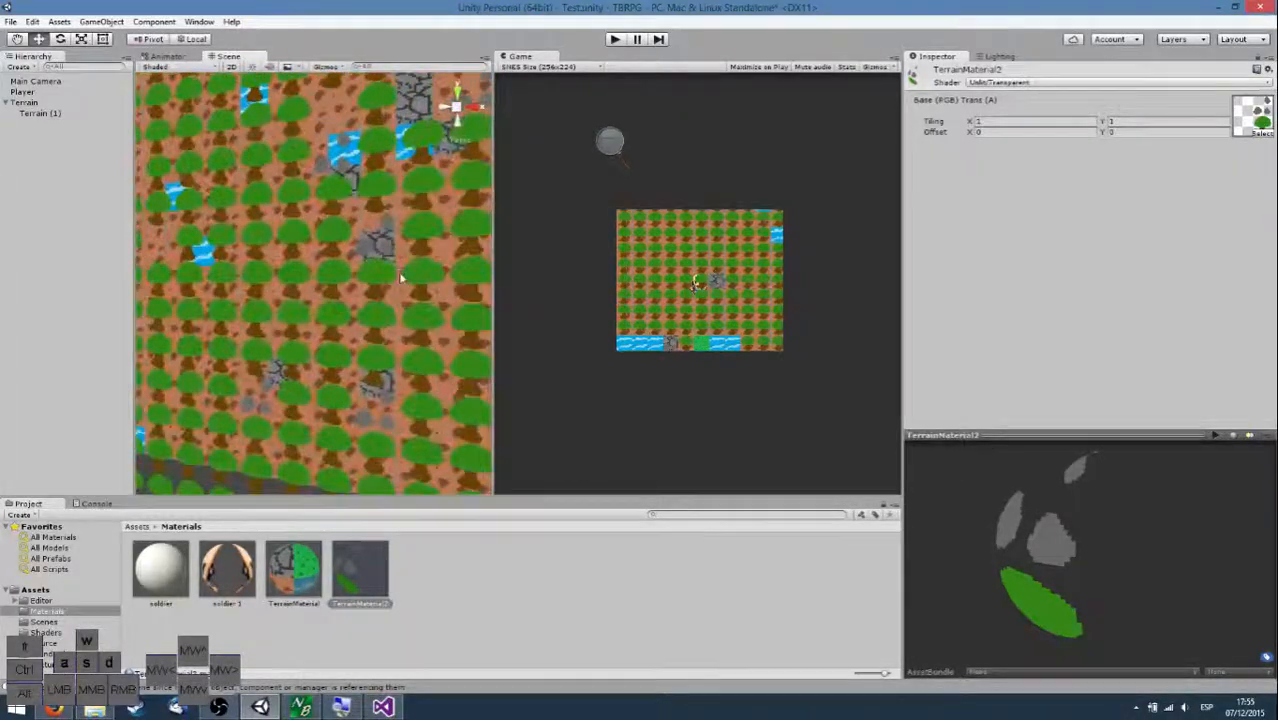
Review the front terrain layer's Terrain Atlas settings and the terrain2 texture's import settings in the Textures folder.
click(400, 229)
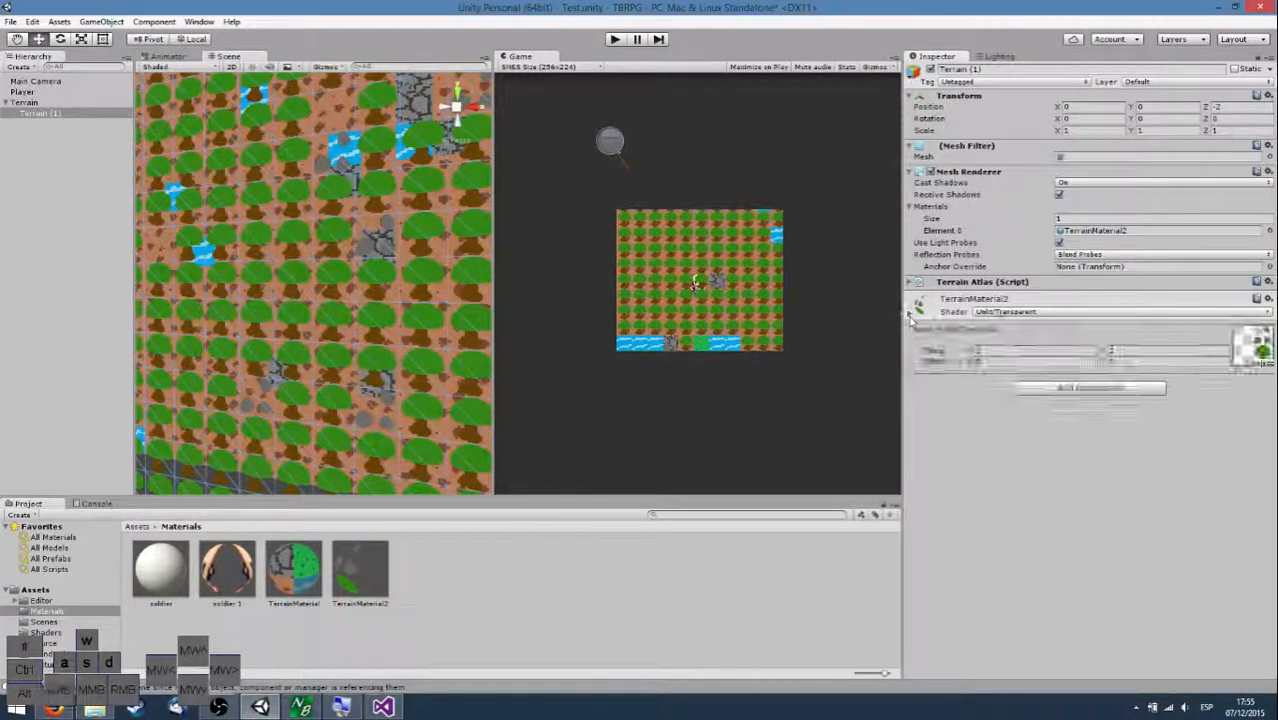
click(911, 283)
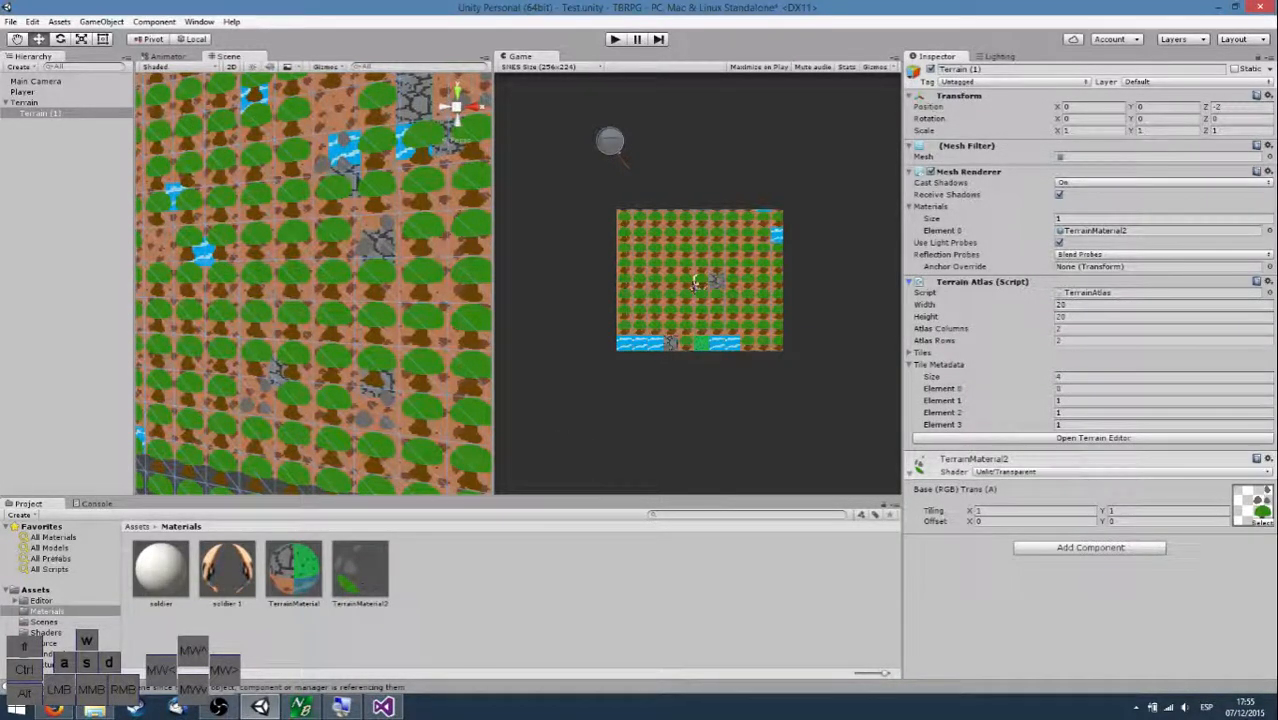
click(66, 622)
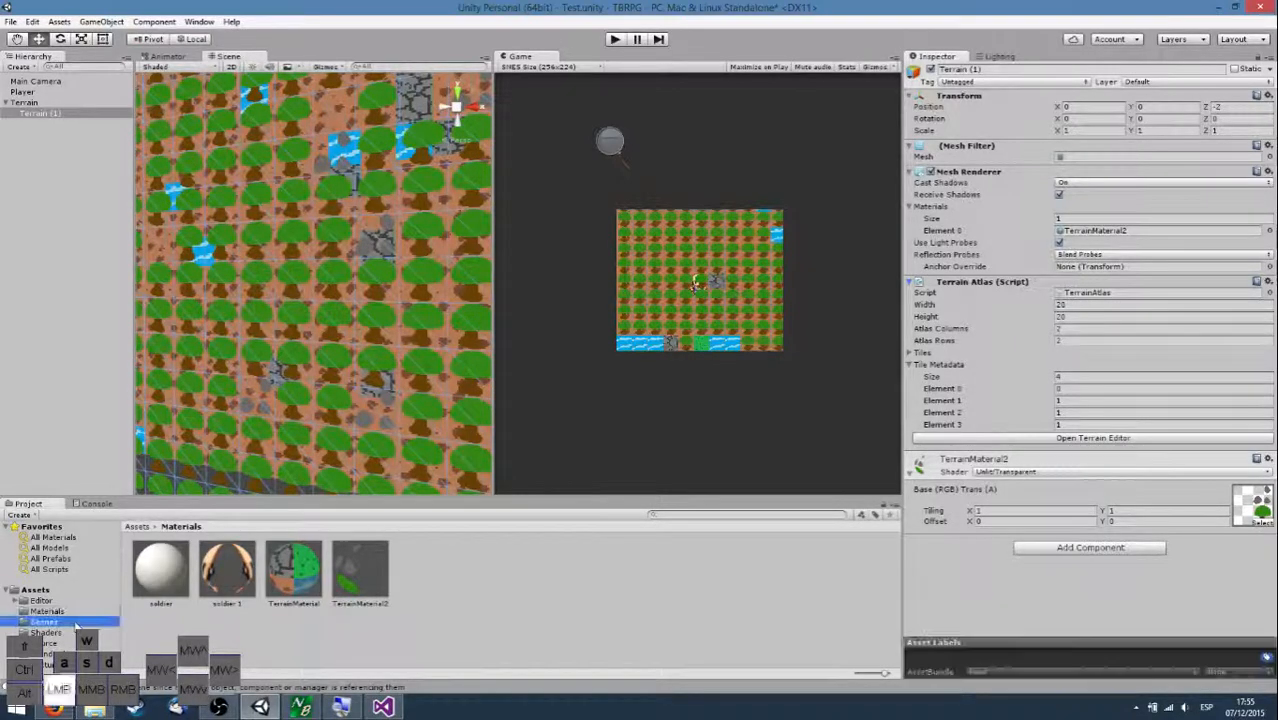
click(72, 633)
click(50, 665)
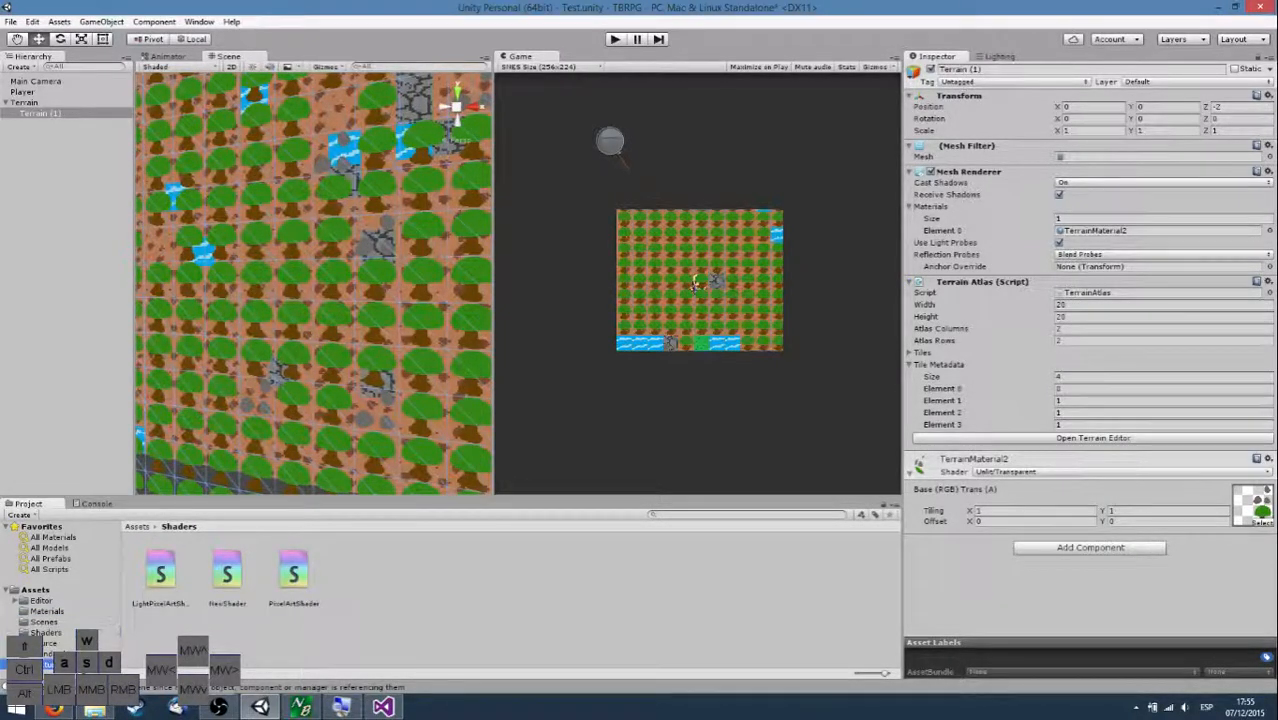
click(293, 578)
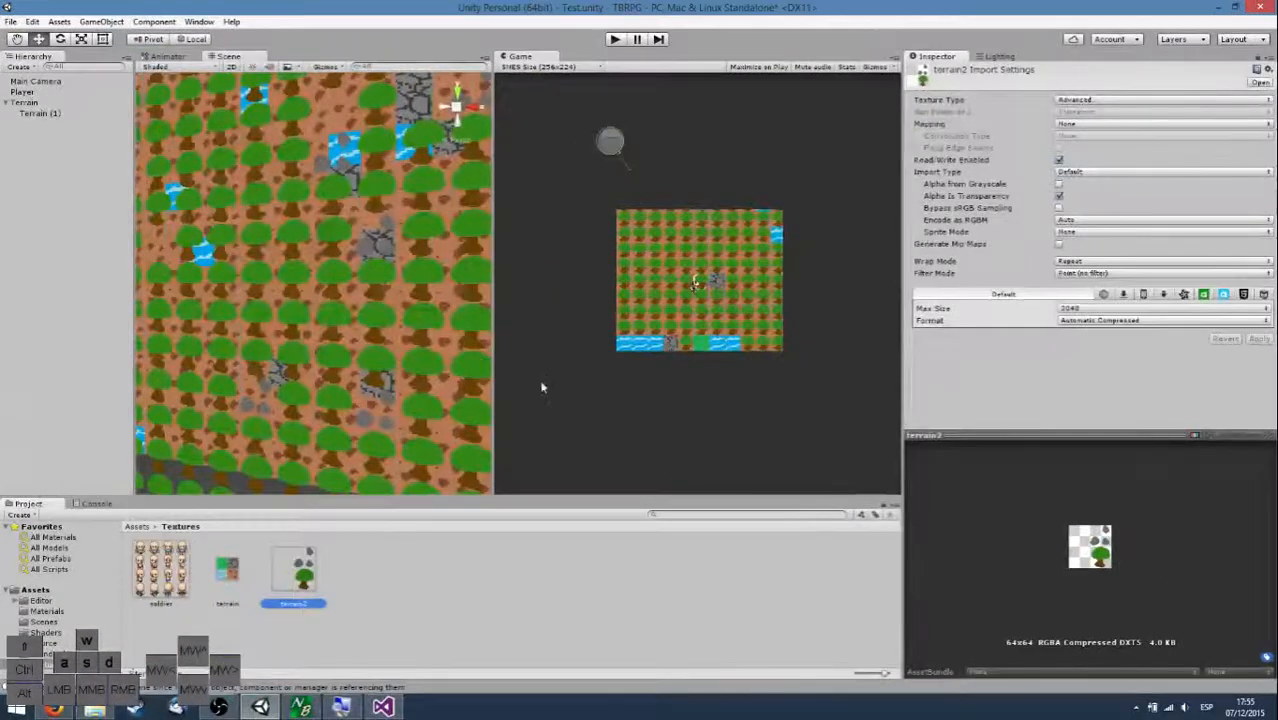
Set the front terrain layer's Terrain Atlas to 4 atlas columns and 4 atlas rows.
click(473, 356)
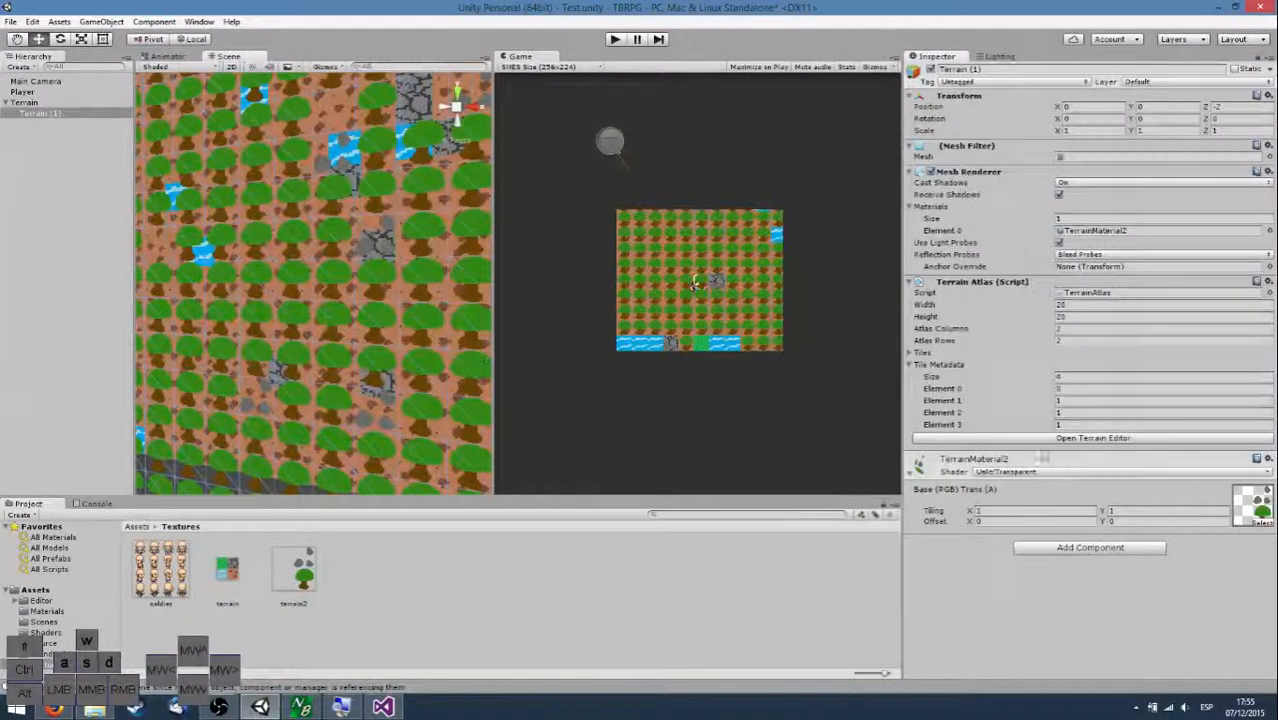
click(1082, 330)
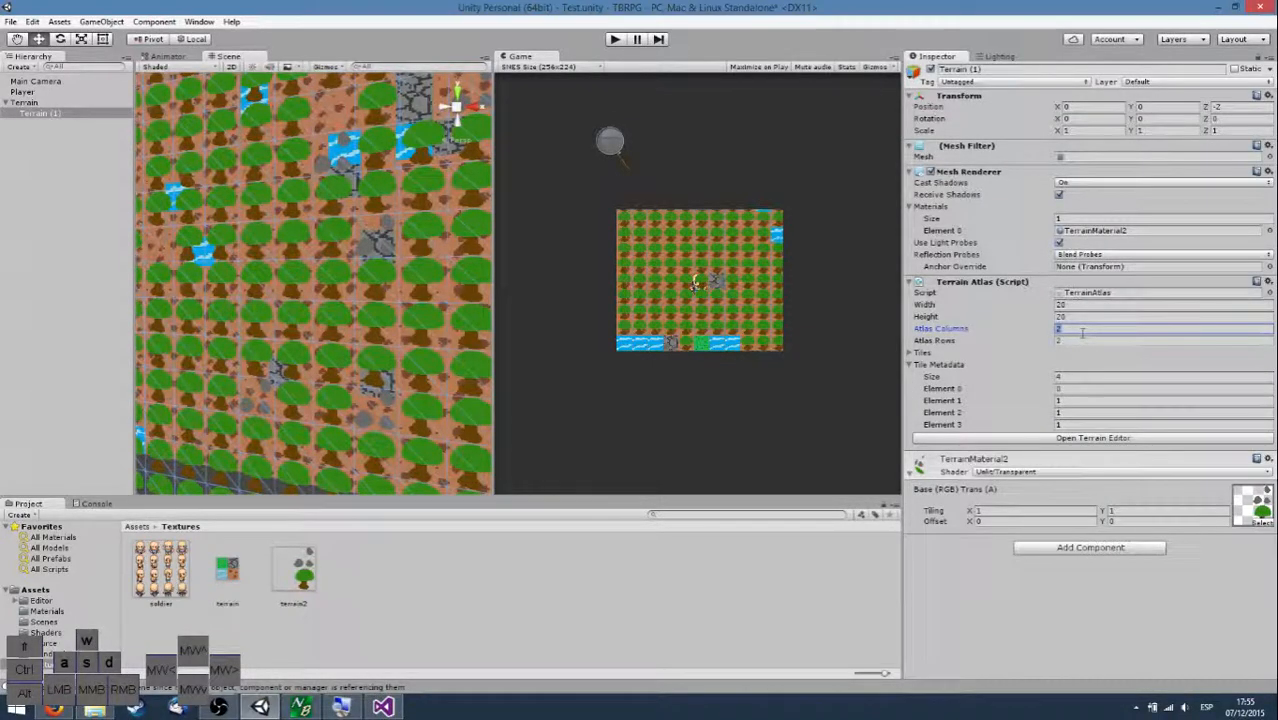
text(4)
key(Tab)
text(4)
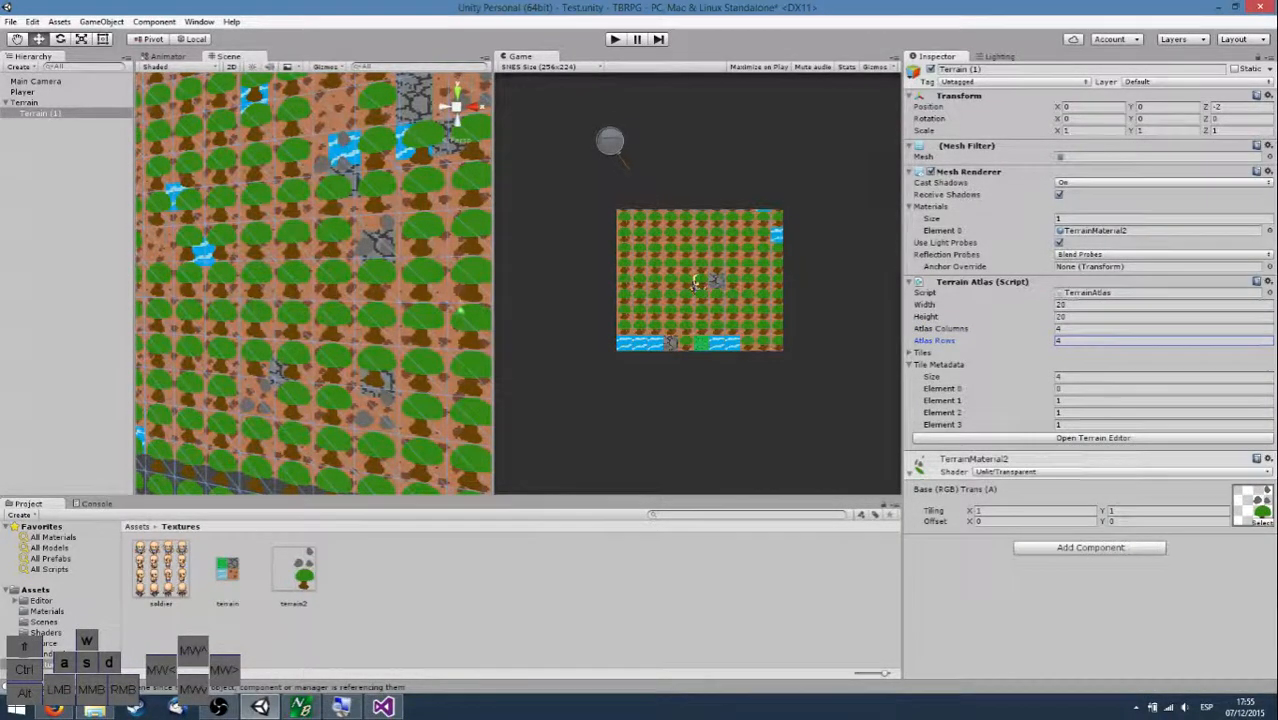
Run the scene briefly to rebuild the front terrain layer with its new atlas grid, stop it, and inspect the tiles.
click(460, 310)
key(s)
key(a)
right_drag(450, 308, 440, 322)
click(440, 322)
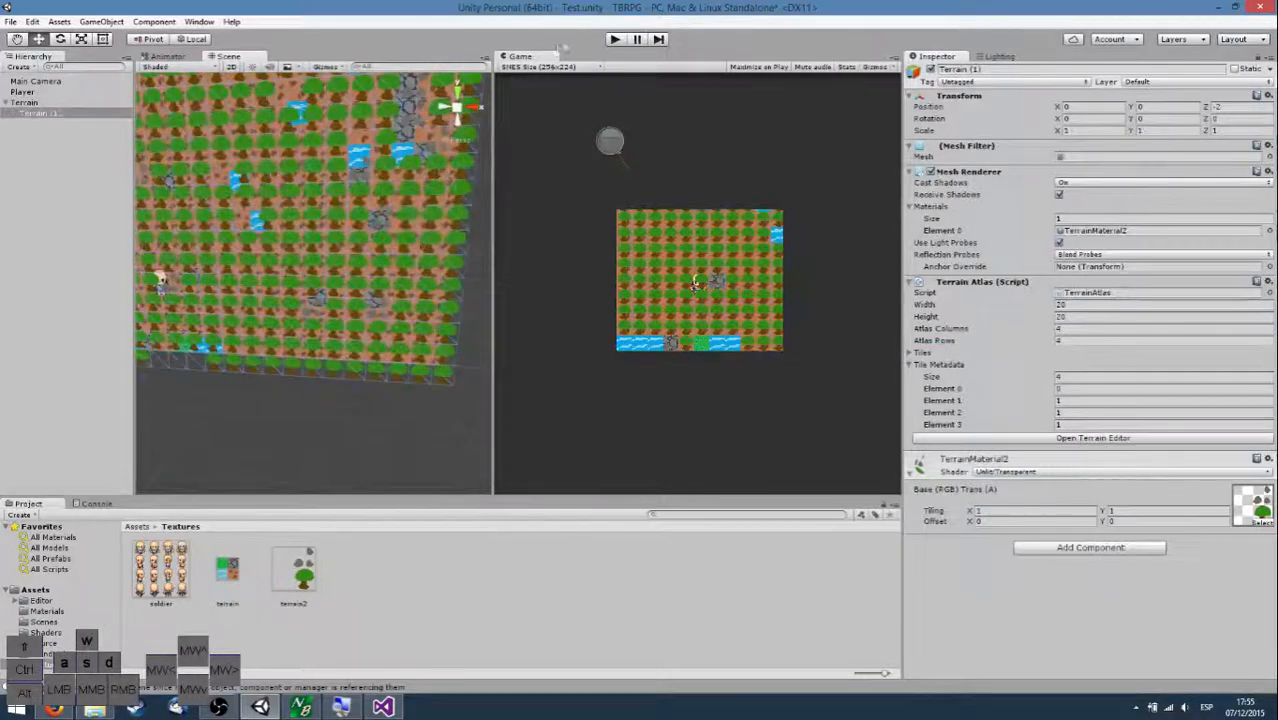
click(615, 39)
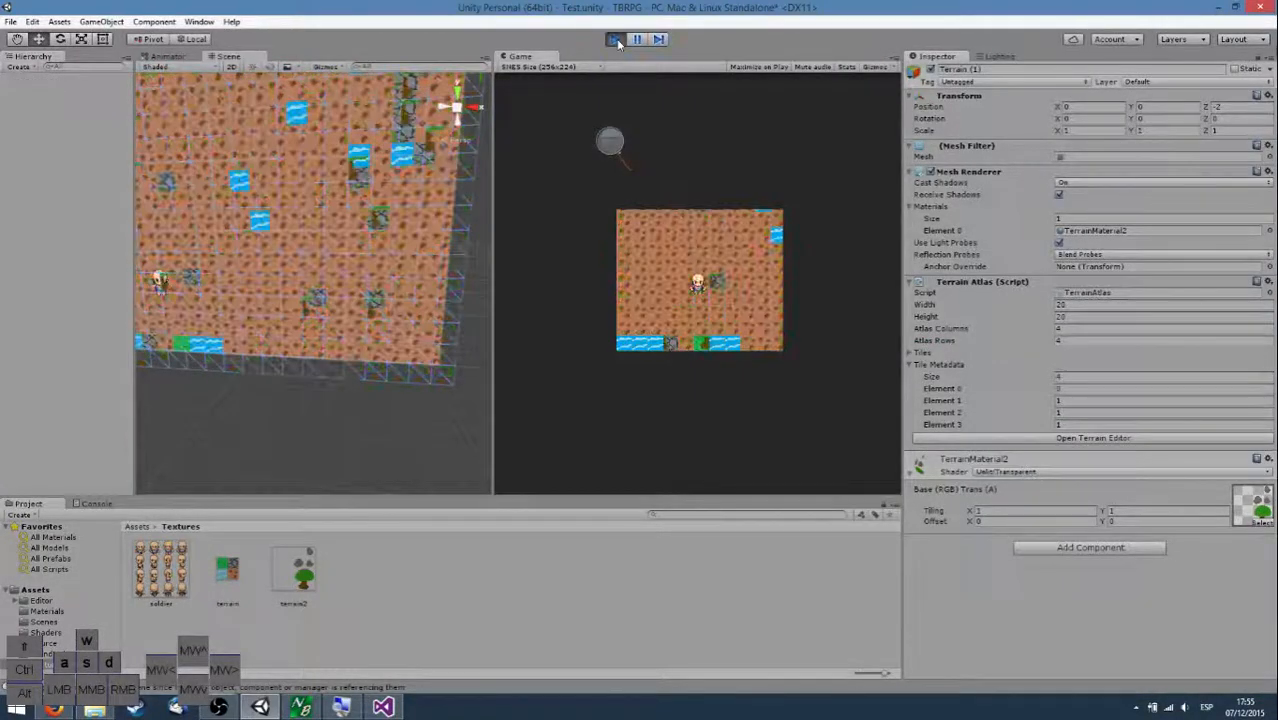
click(617, 43)
key(a)
right_drag(425, 300, 375, 280)
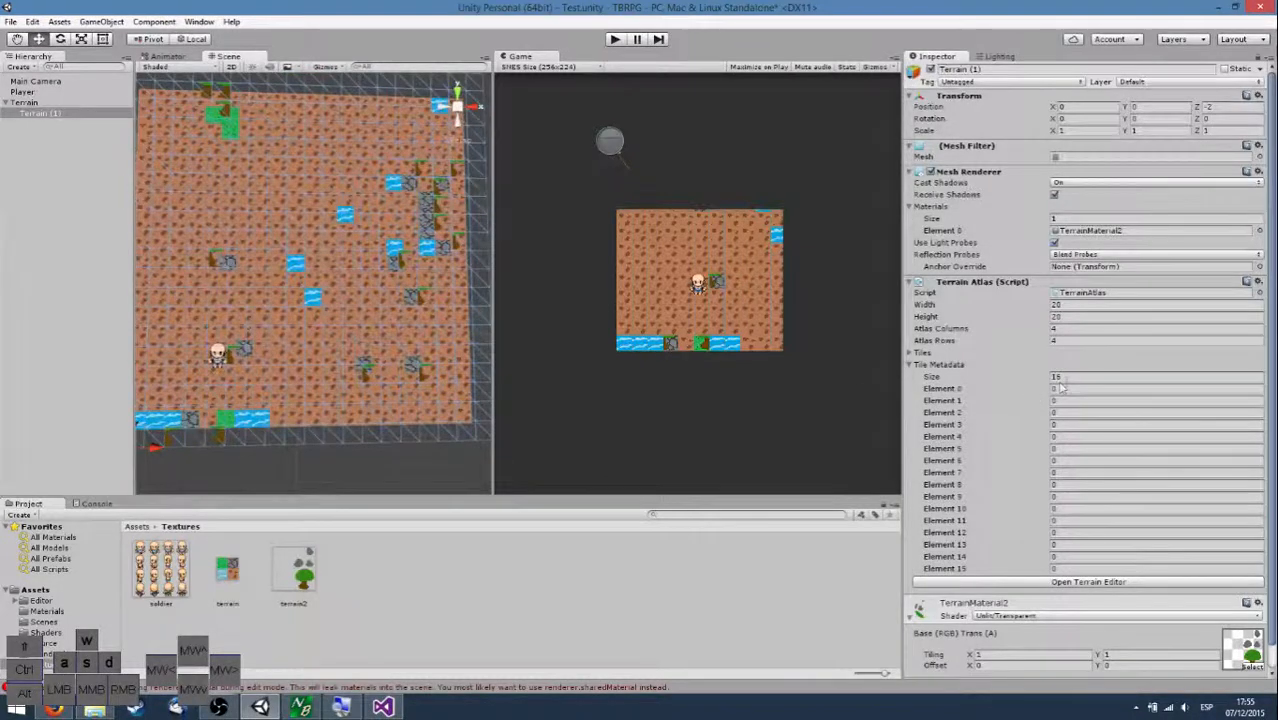
right_drag(468, 350, 450, 384)
key(s)
key(d)
key(w)
key(s)
key(a)
key(w)
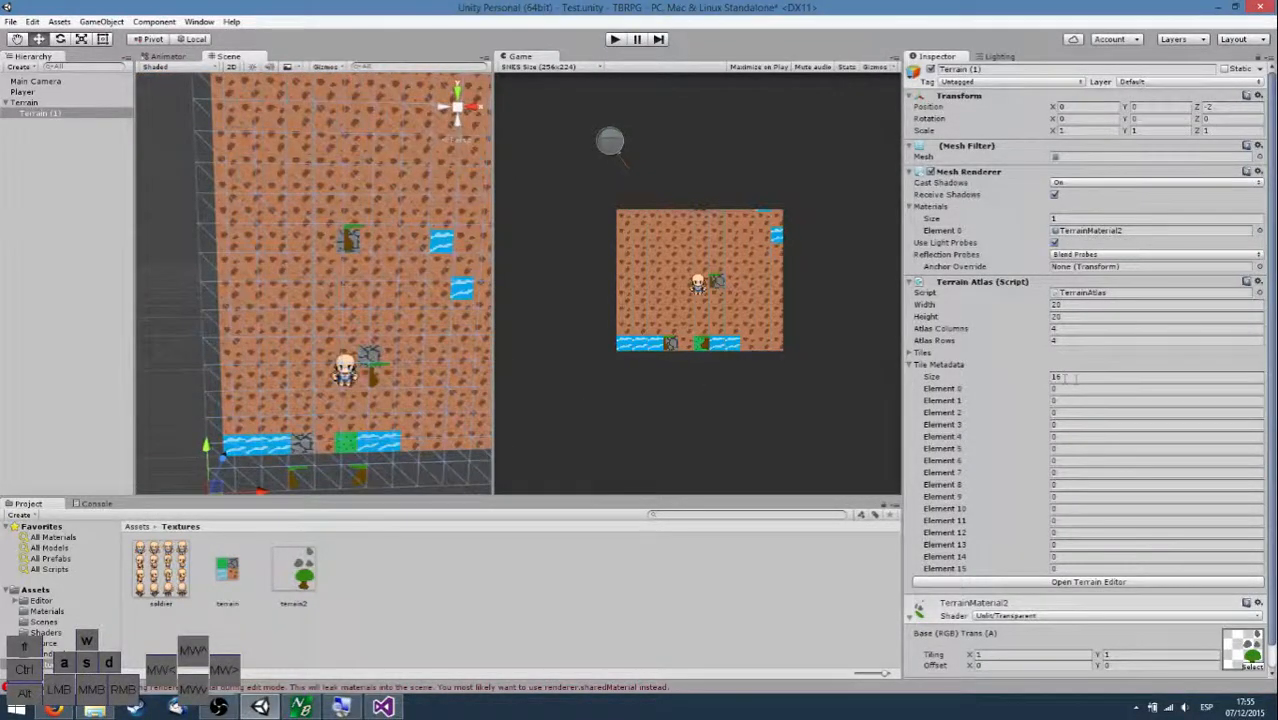
Reduce the front layer's Tiles array to a size of 1, and run and stop the scene.
click(912, 354)
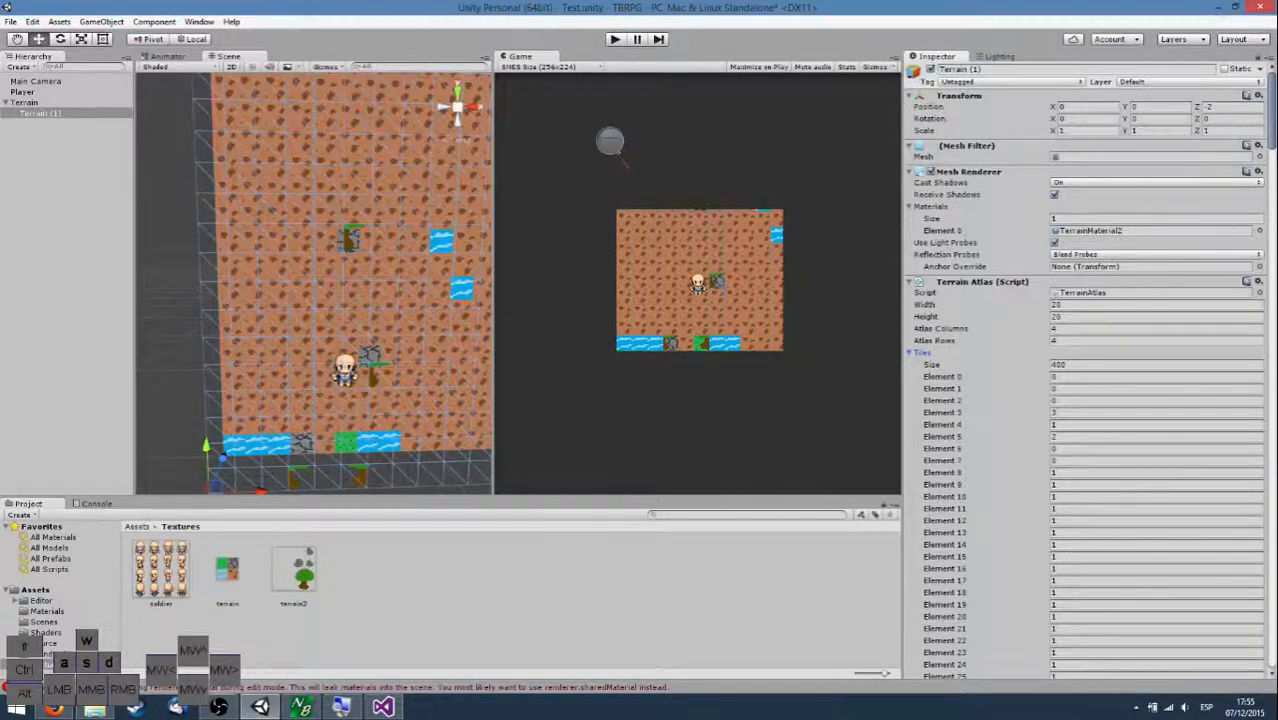
click(1062, 364)
text(1)
key(Return)
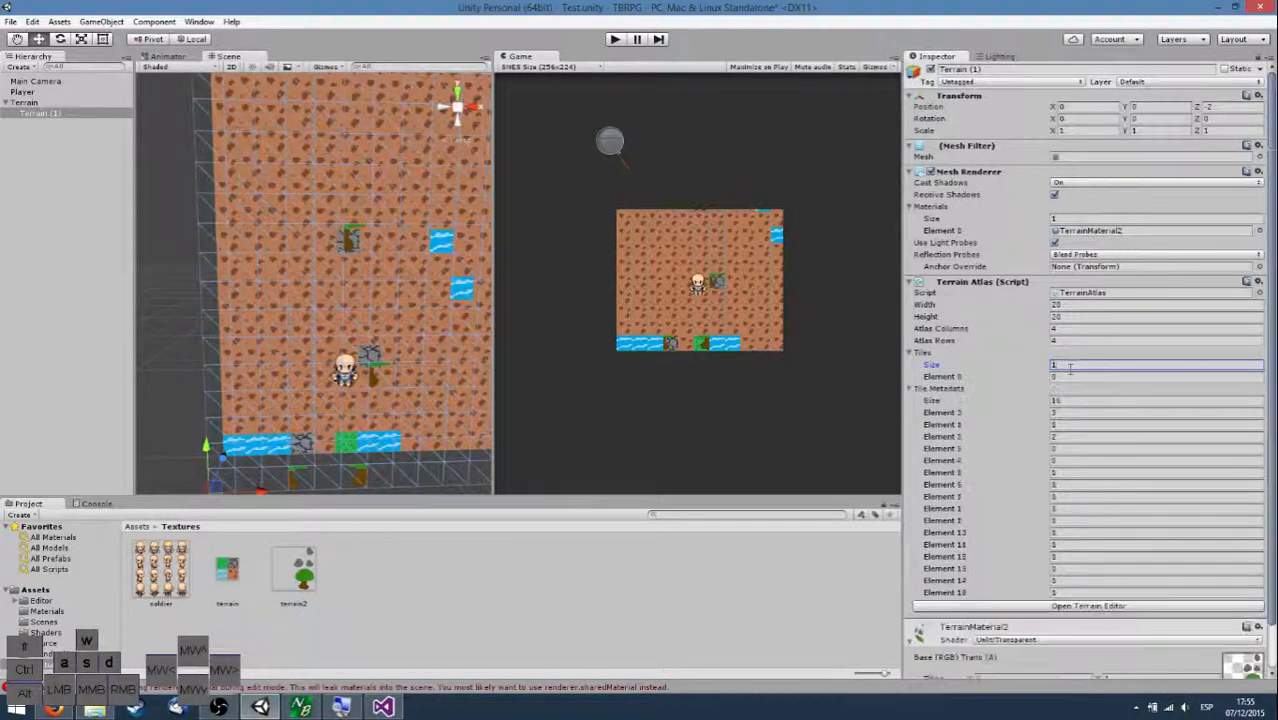
click(619, 41)
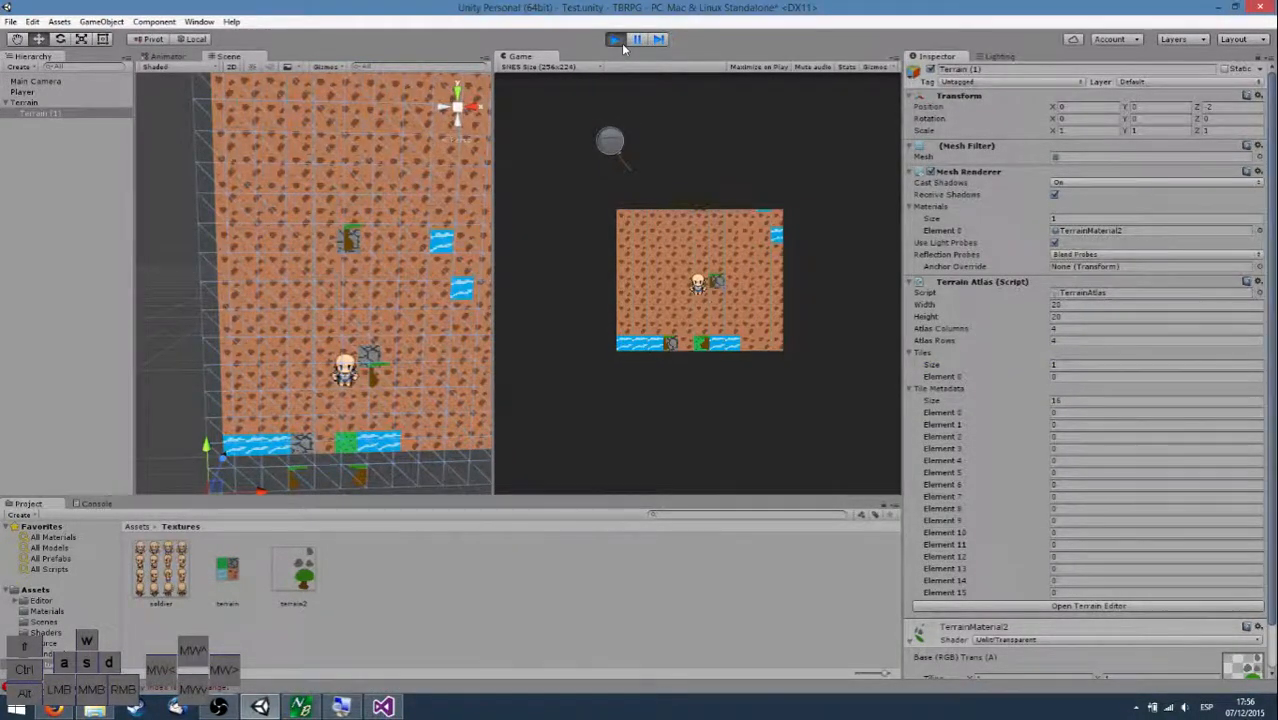
click(620, 43)
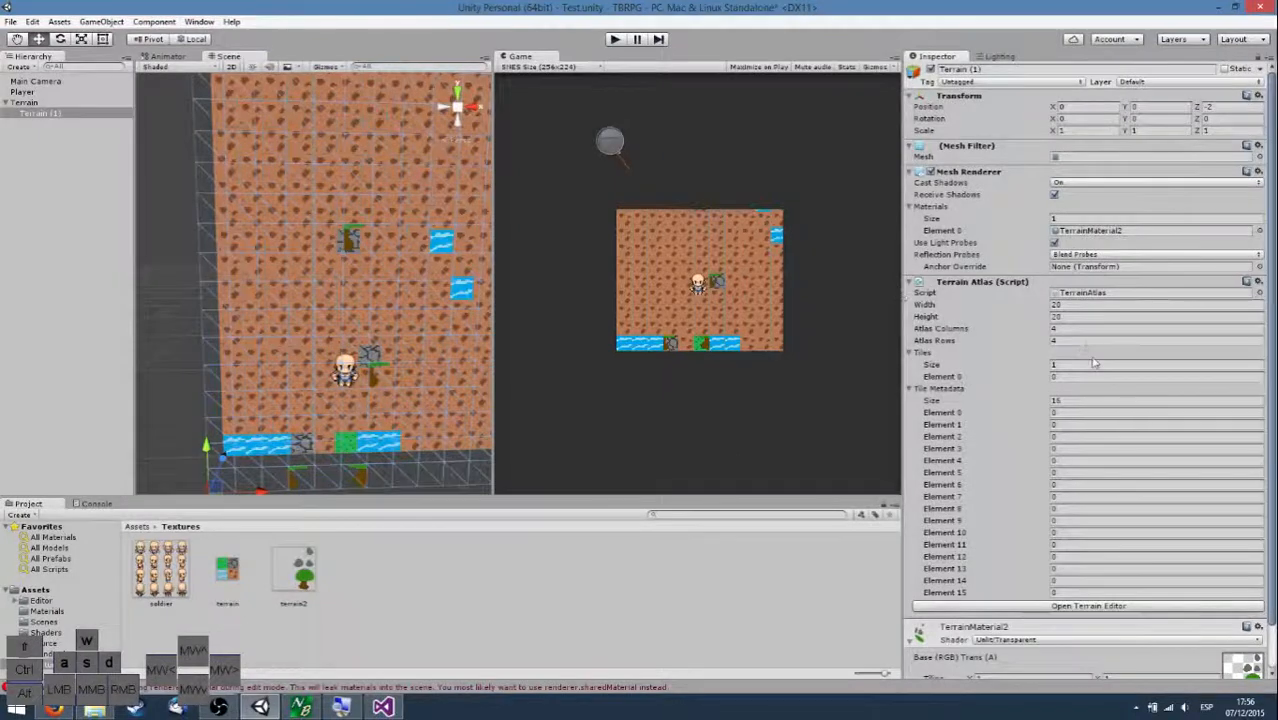
Set the Tiles array size to 400, check the elements through the list, and collapse it.
click(1069, 365)
text(4)
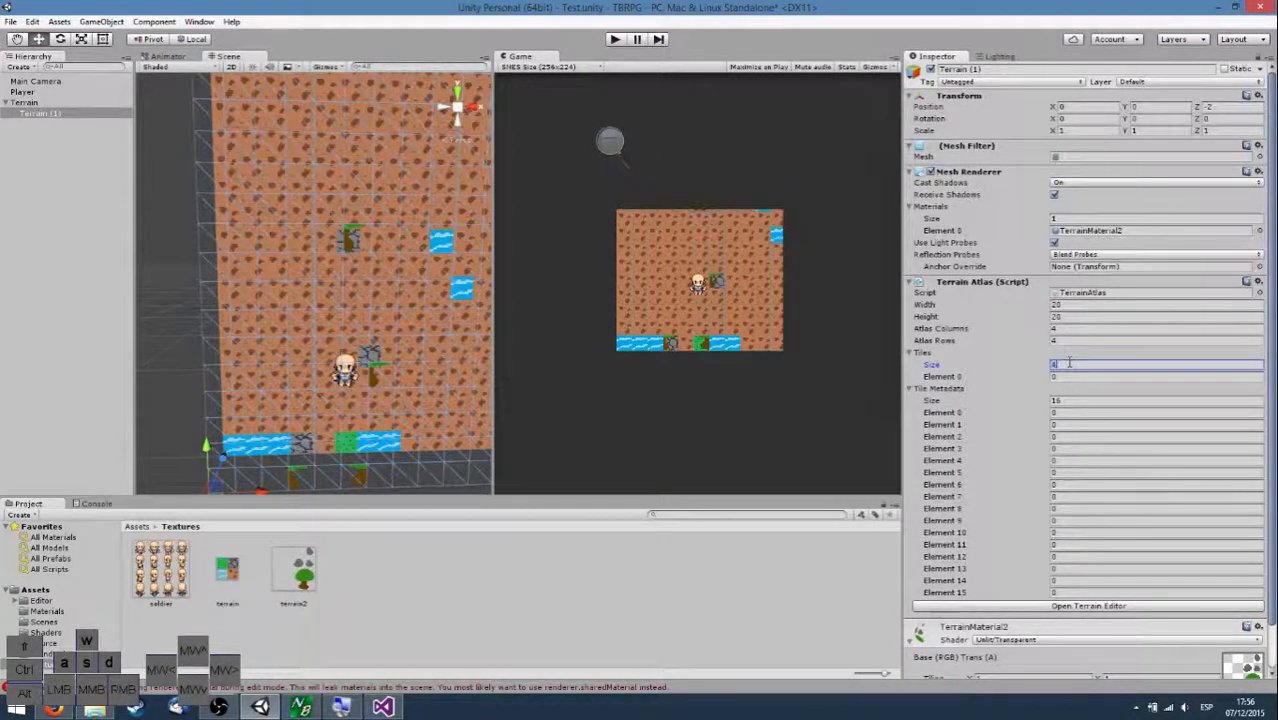
text(00)
key(Return)
scroll(1013, 420, down, 5)
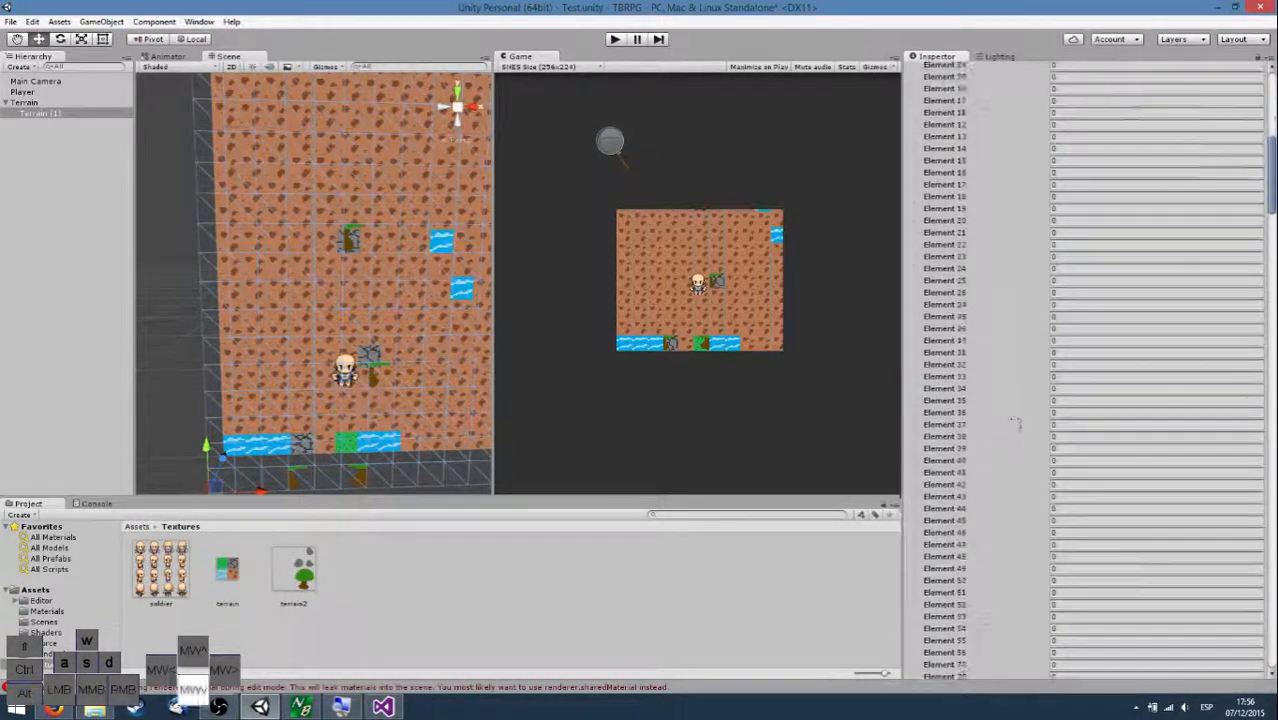
scroll(1010, 410, down, 20)
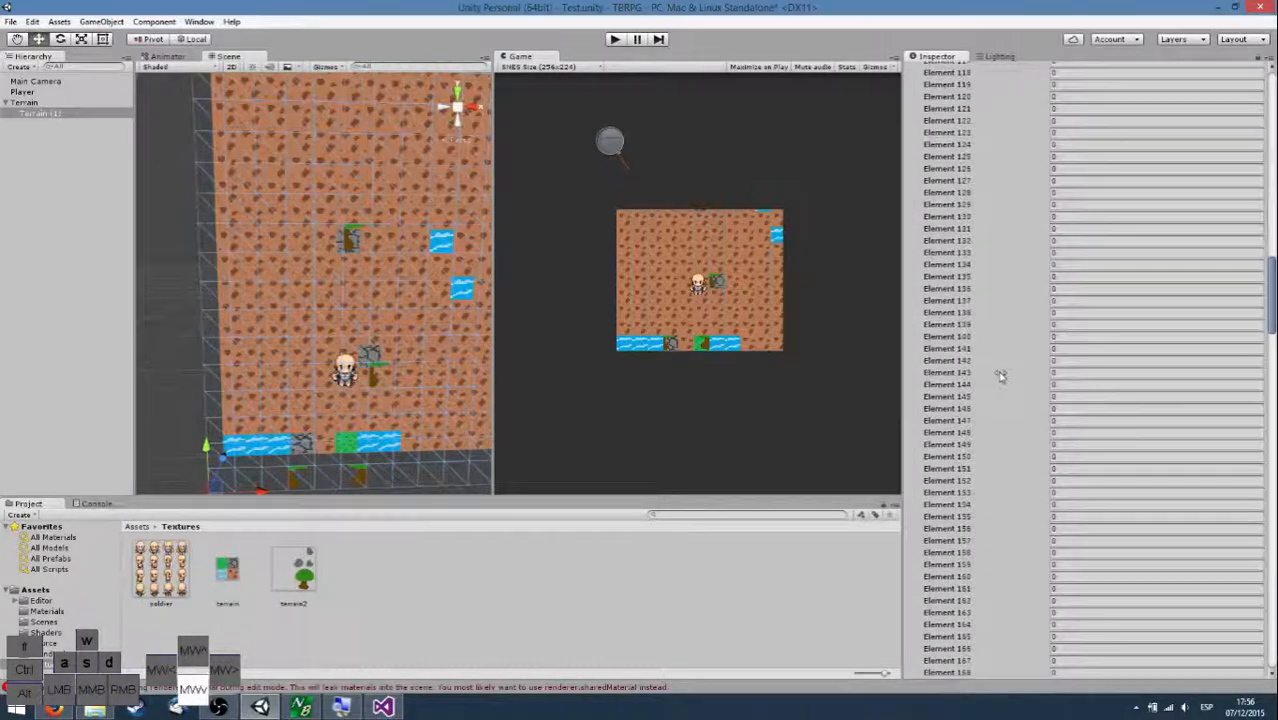
scroll(1001, 376, down, 20)
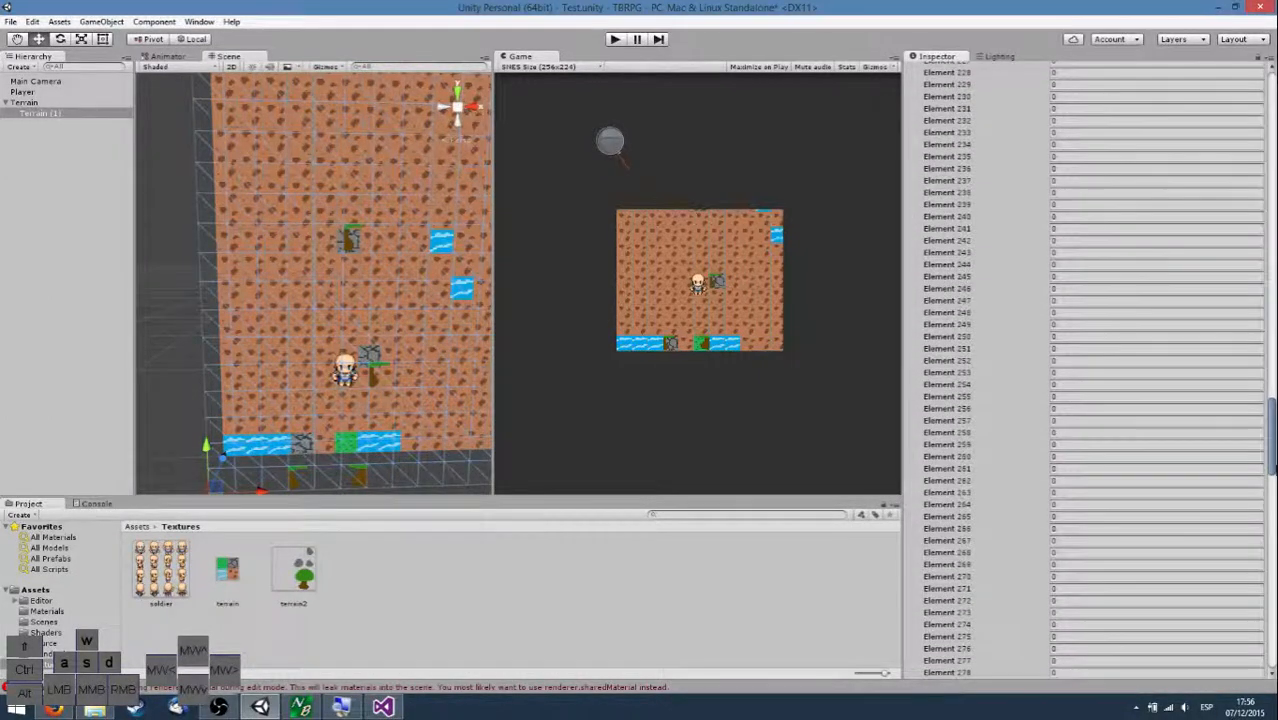
drag(1273, 452, 1273, 132)
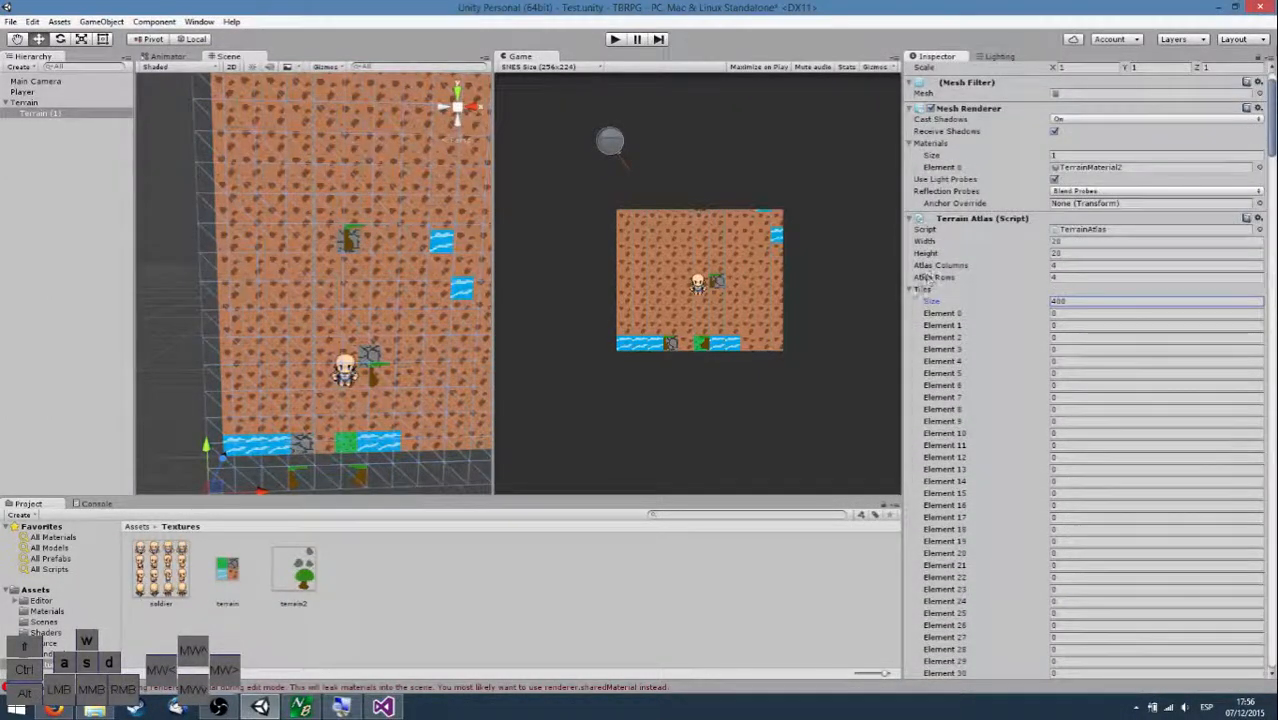
click(917, 289)
Run the scene to rebuild the front layer with the reset tiles, look over the whole terrain, and stop it.
click(616, 44)
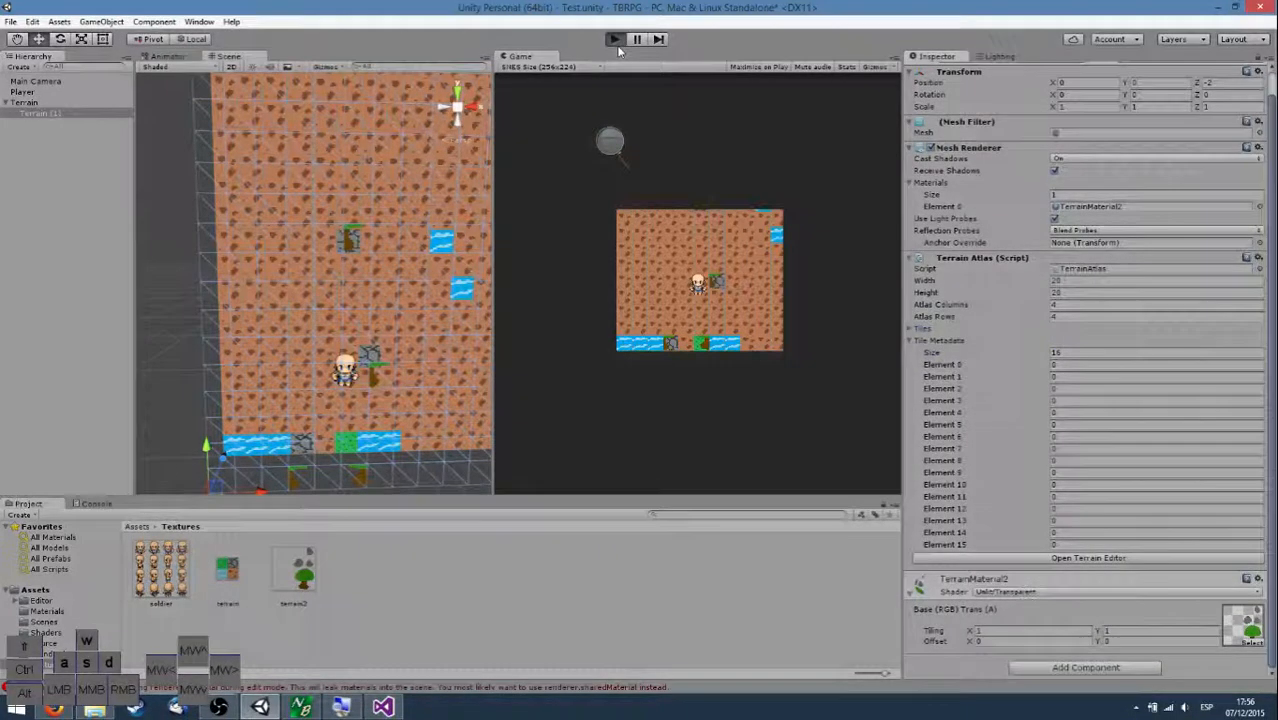
right_drag(318, 243, 319, 214)
key(s)
key(d)
key(w)
key(s)
key(a)
key(w)
key(d)
key(w)
key(s)
key(a)
key(d)
key(s)
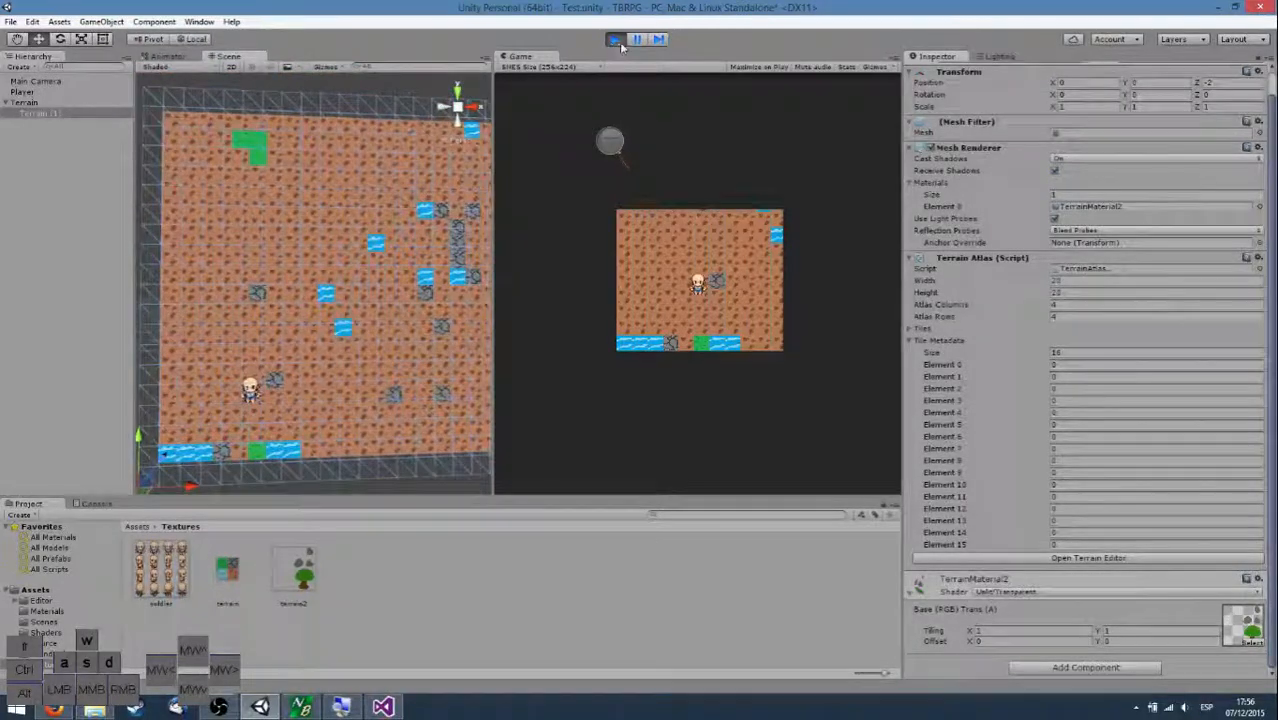
click(618, 41)
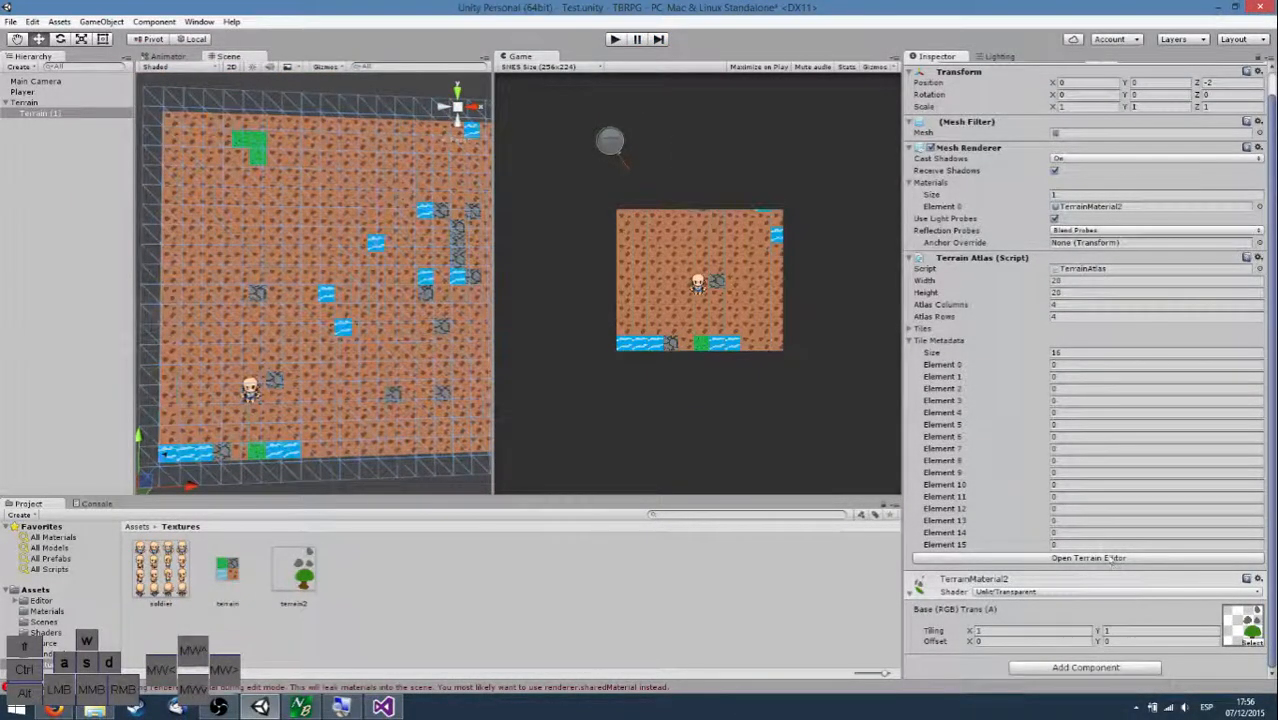
Shrink the Tile Metadata array to one element with value 1, and expand it to 16 elements so all share that value.
click(1060, 353)
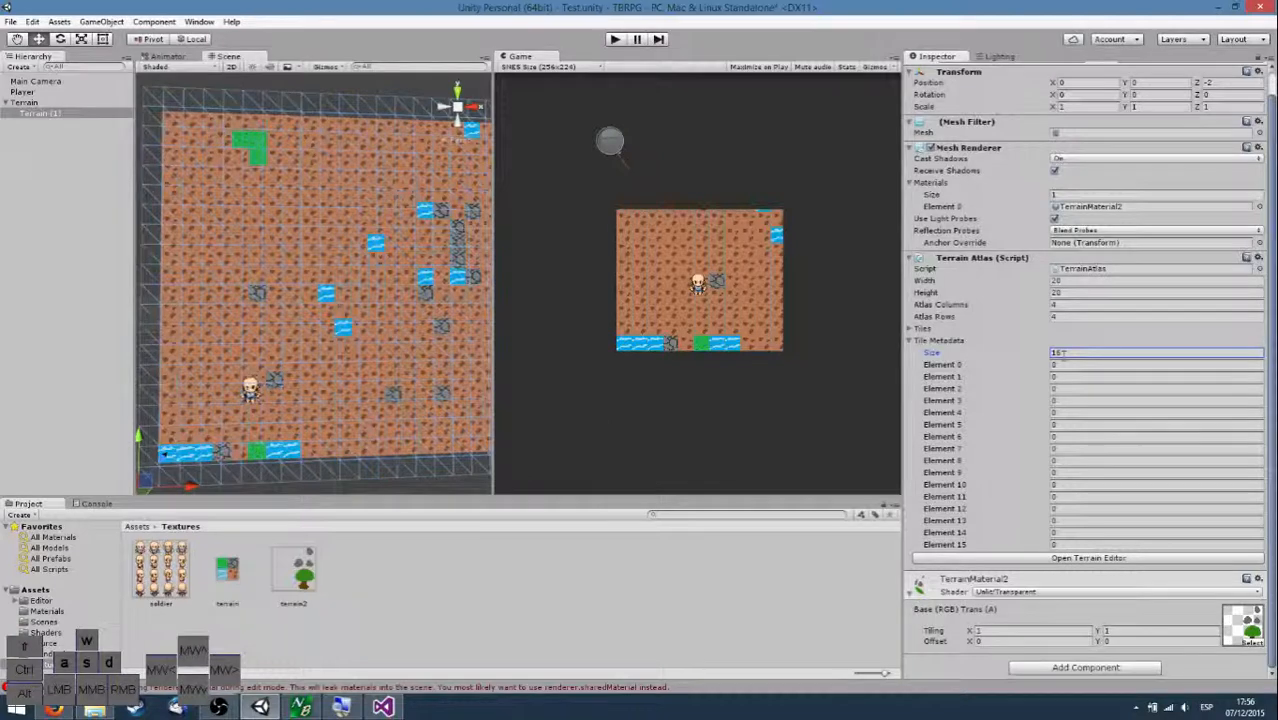
text(1)
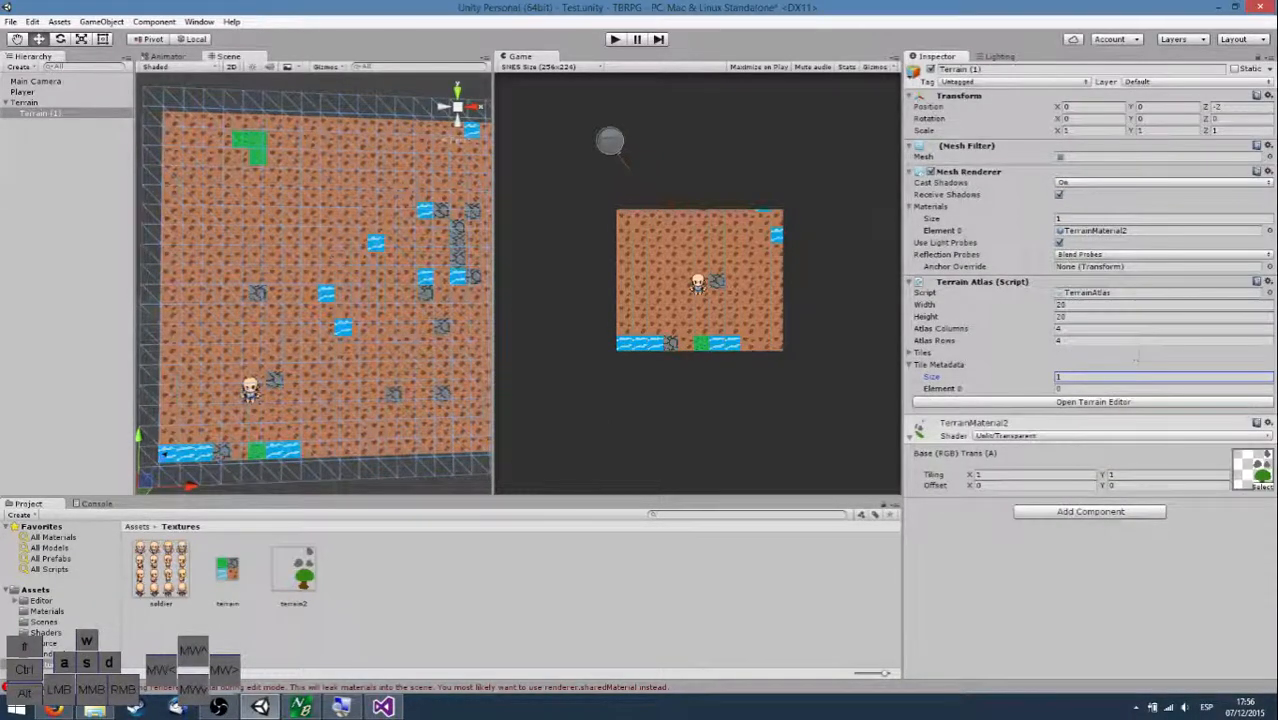
click(1096, 387)
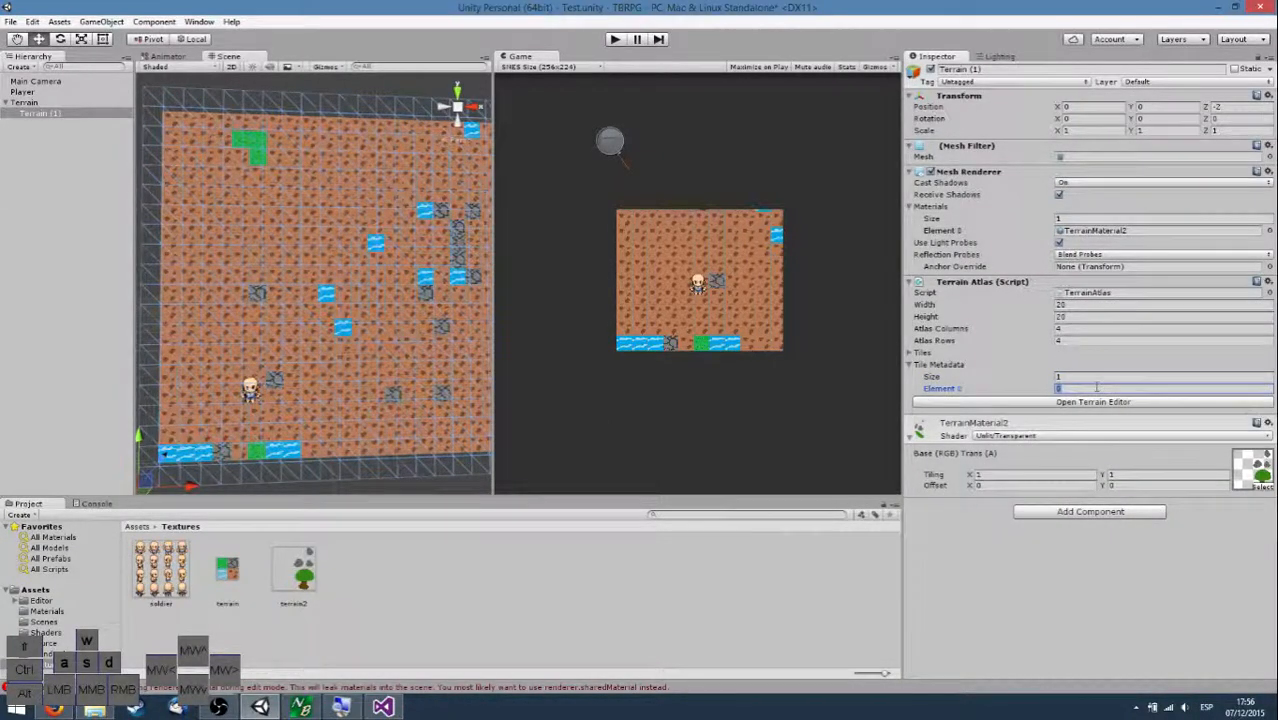
text(1)
click(1066, 377)
text(16)
key(Return)
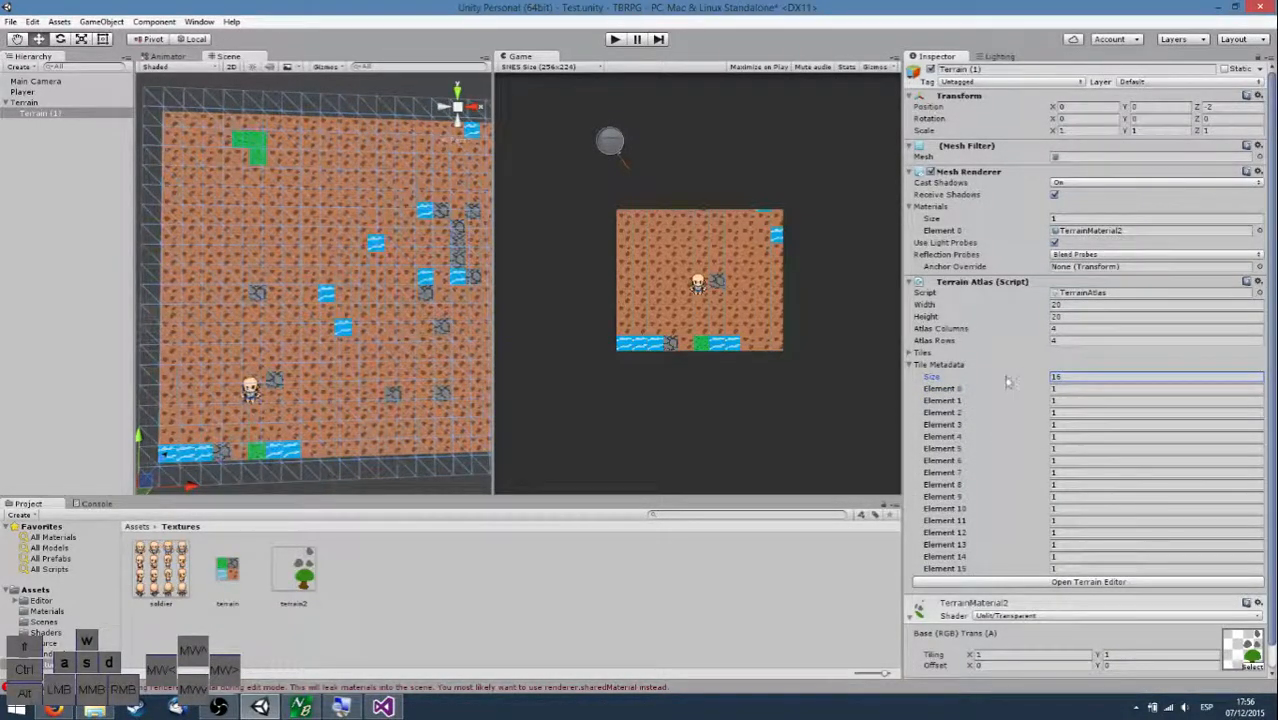
Open the terrain editor for the front layer and paint one complete tree from its four tiles near the terrain's upper-left area.
click(1047, 583)
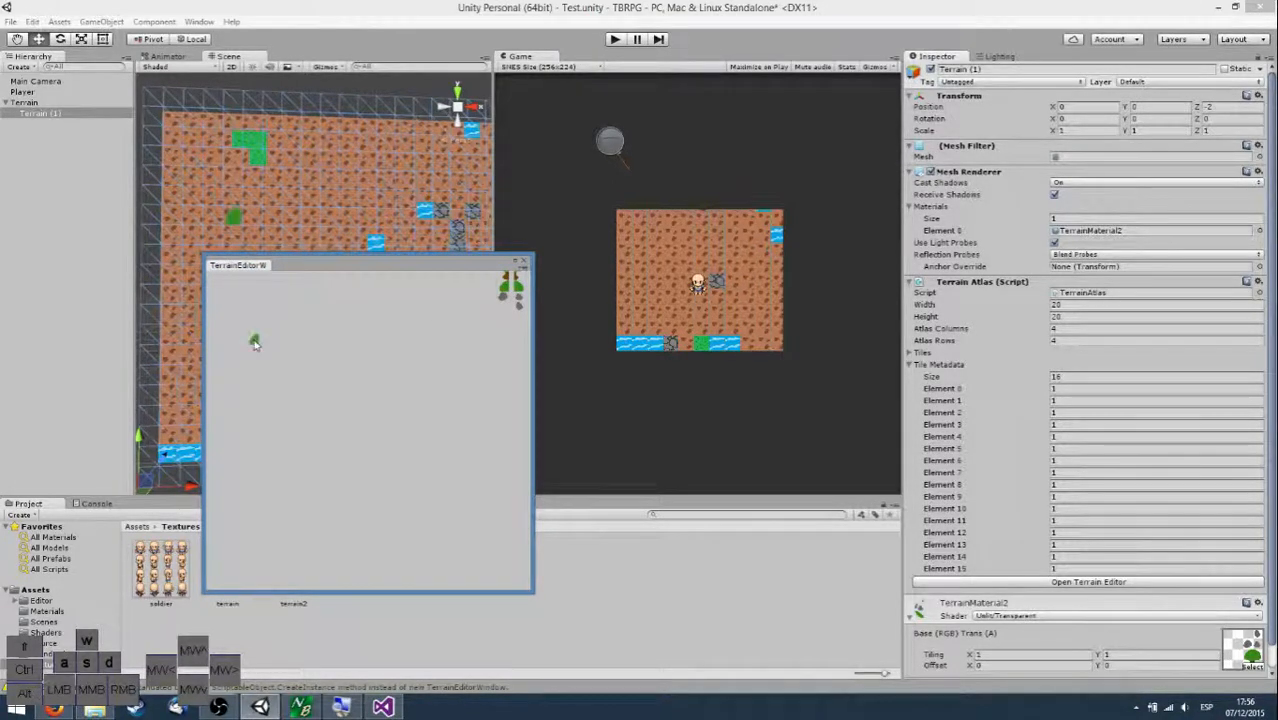
click(518, 298)
click(265, 345)
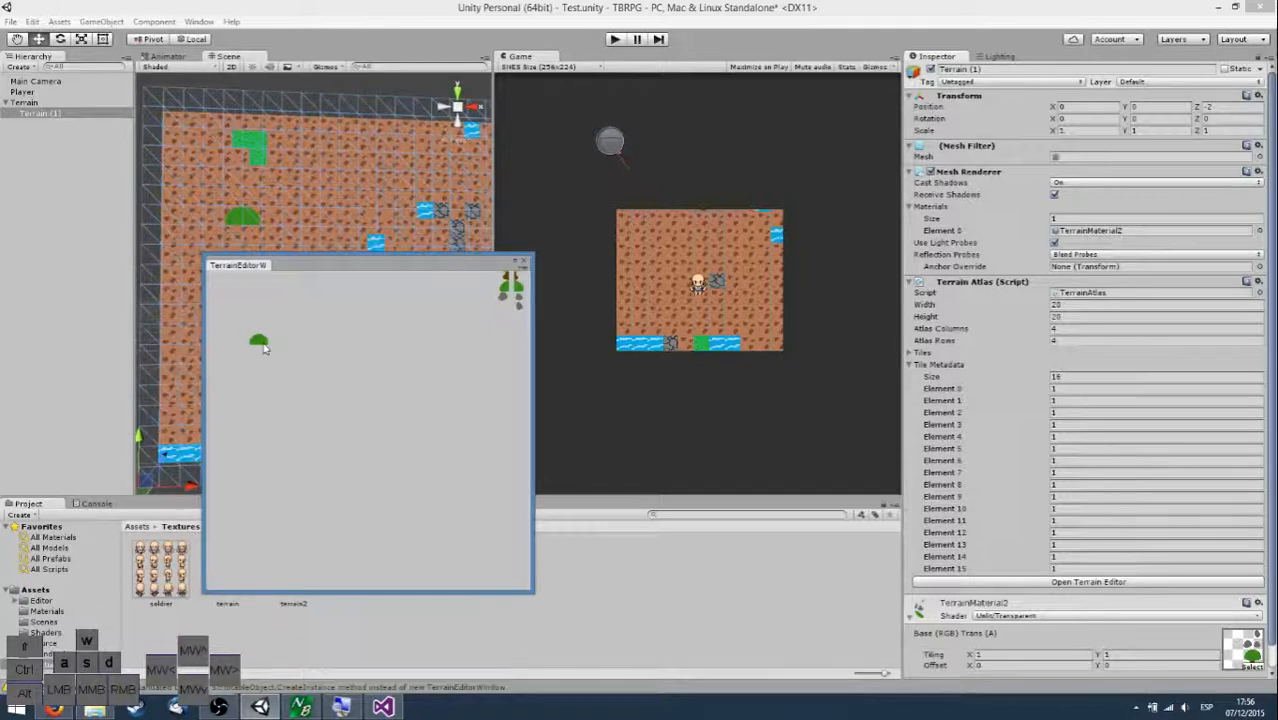
click(506, 288)
click(527, 282)
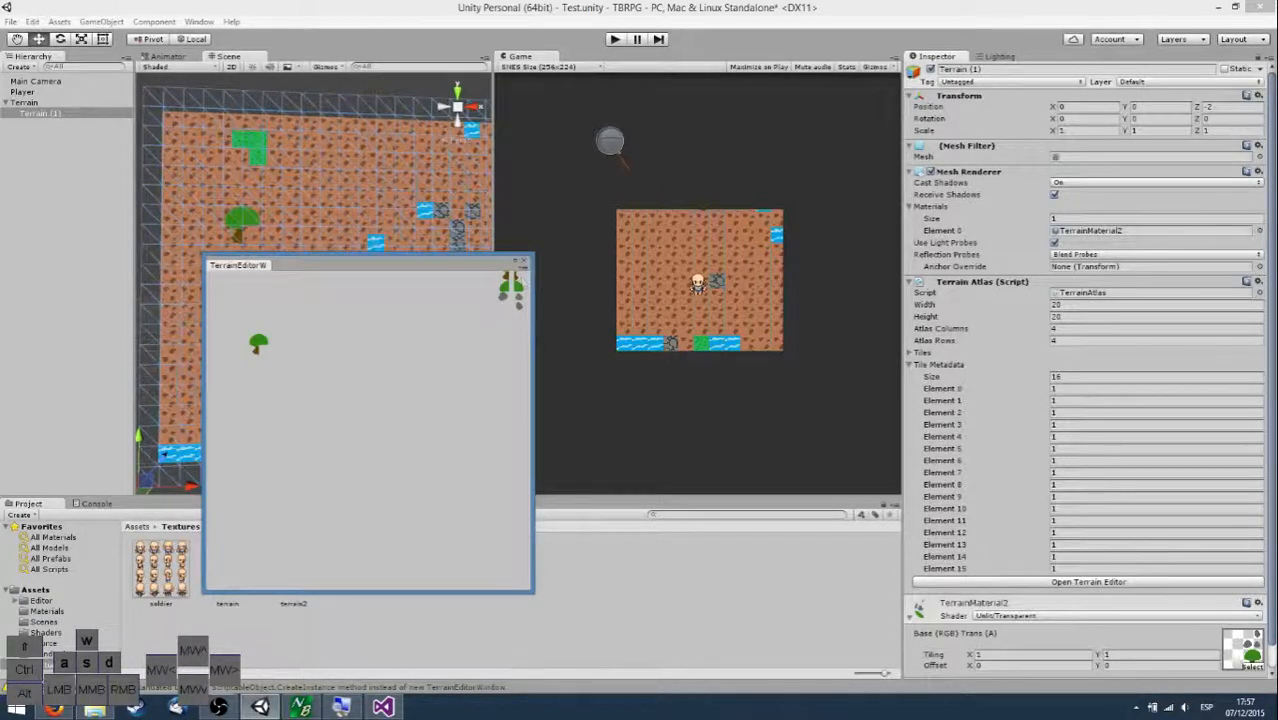
click(262, 349)
Scatter individual rocks across the front layer using the different rock tiles.
click(503, 308)
click(259, 371)
click(503, 313)
click(261, 361)
click(250, 371)
click(515, 298)
click(338, 442)
click(369, 376)
click(519, 305)
click(360, 323)
click(327, 356)
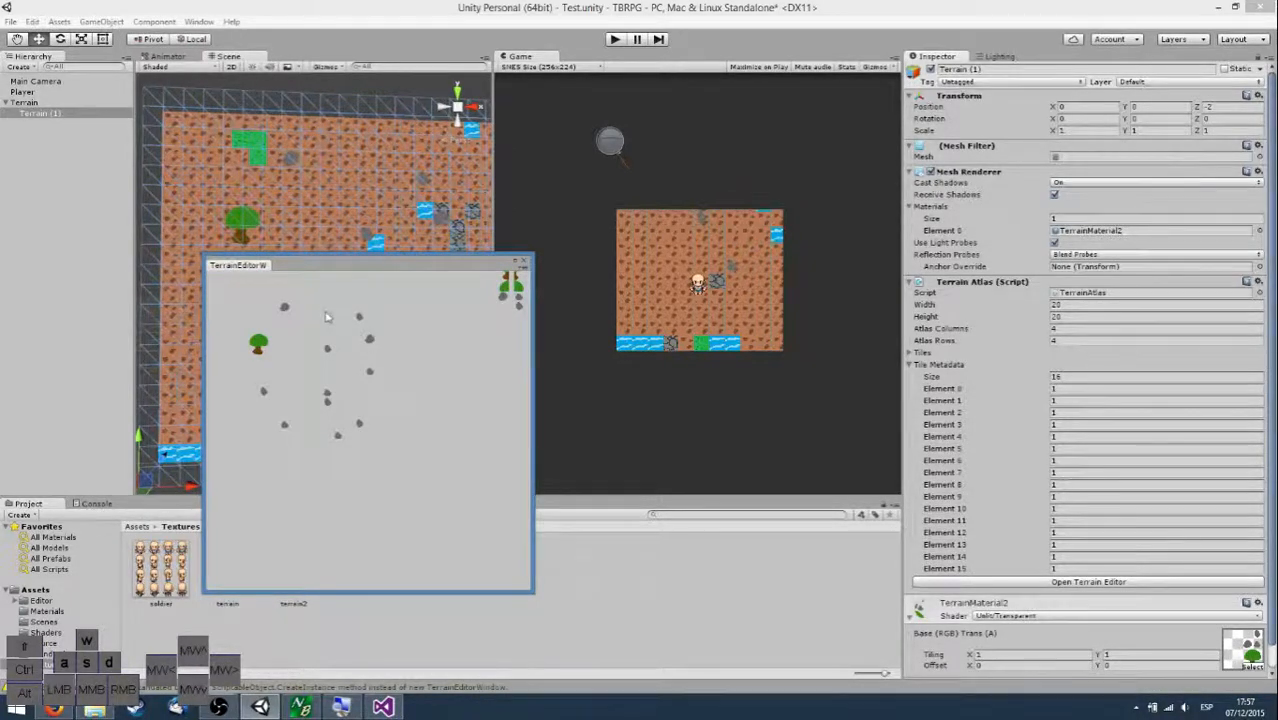
Close the terrain editor and inspect the painted tree and rocks from several angles in the scene.
click(527, 263)
right_drag(393, 276, 446, 240)
key(w)
key(d)
click(351, 268)
key(w)
key(a)
key(w)
key(s)
key(a)
key(d)
key(s)
key(d)
key(w)
key(s)
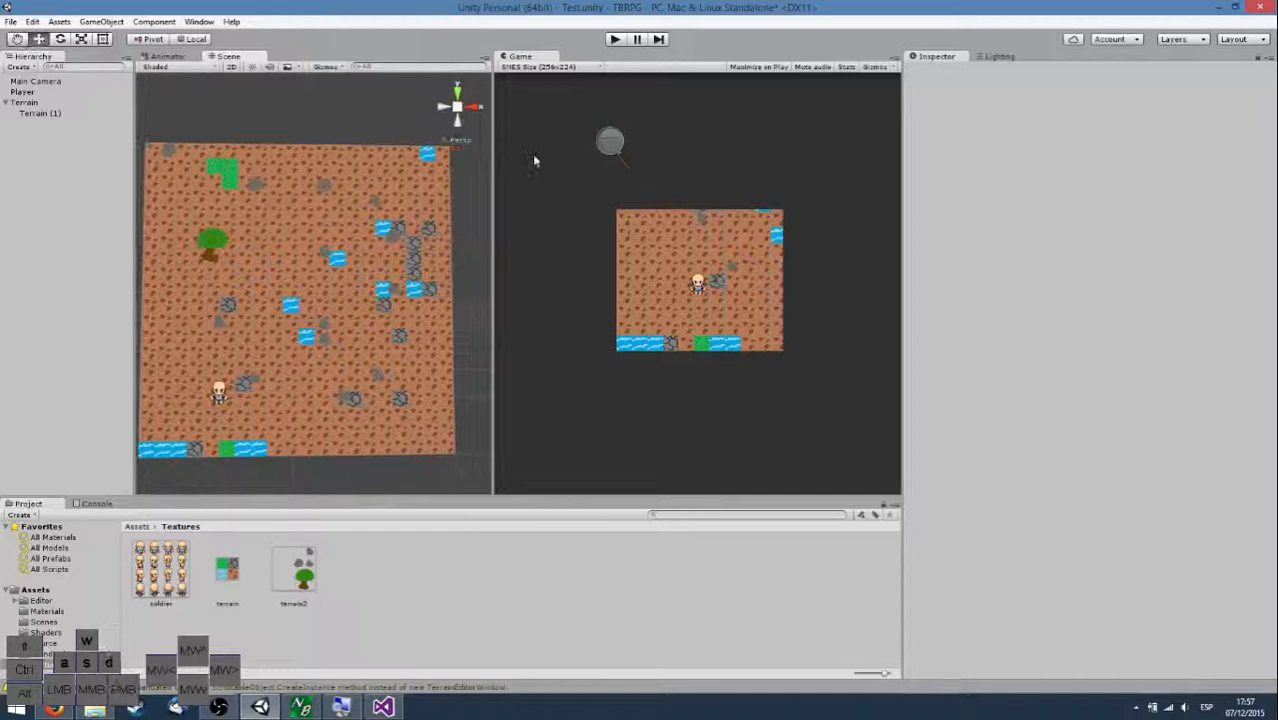
Run the game and walk the player up past the tree, then around the open ground beside it.
click(616, 39)
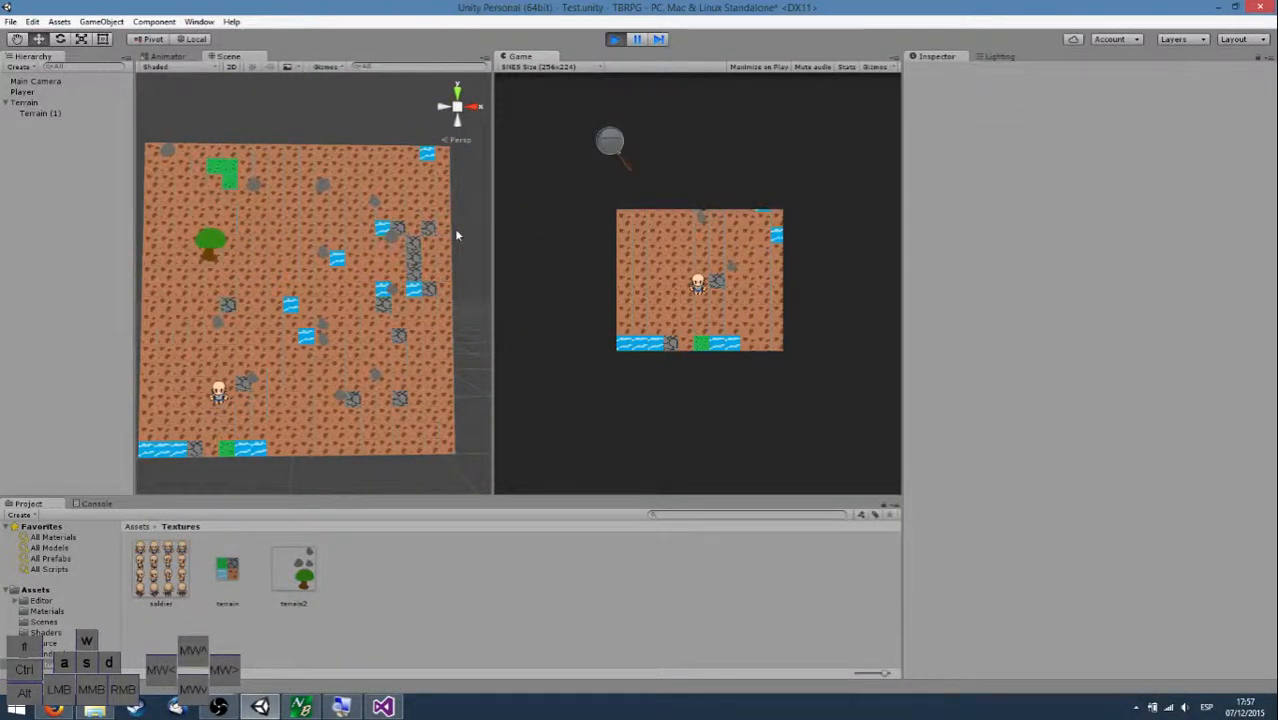
key(Up)
key(Left)
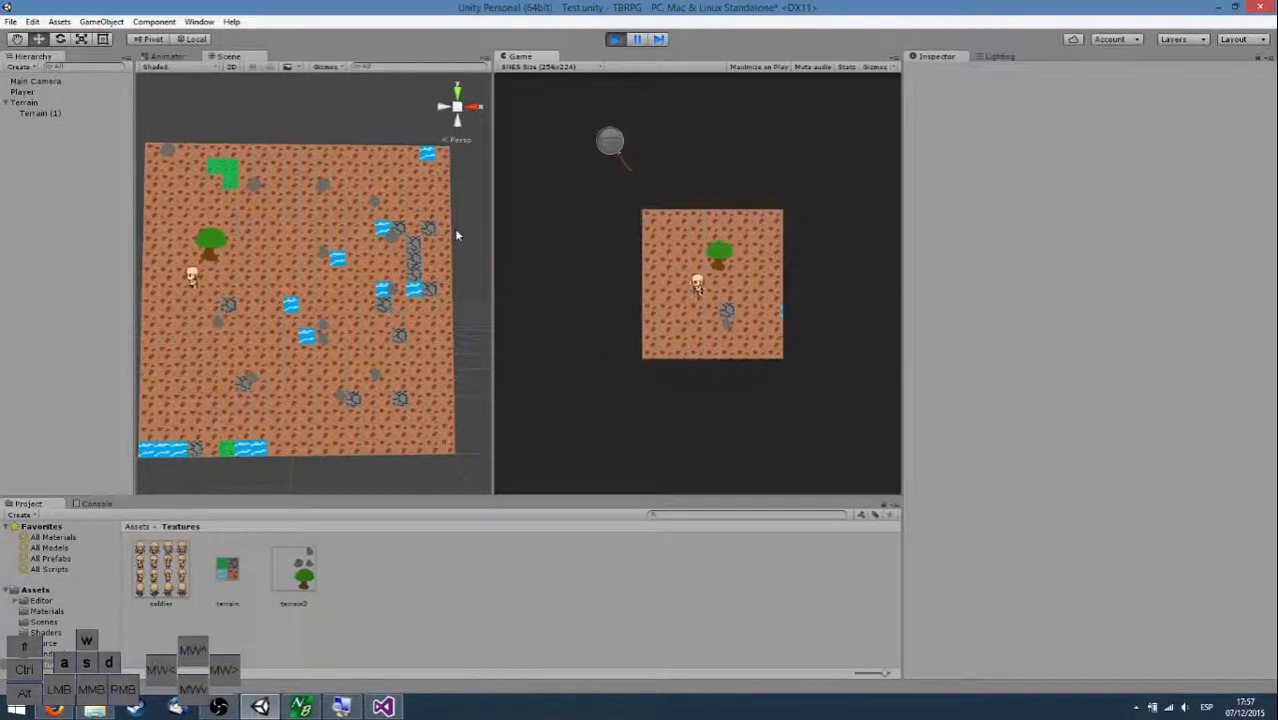
key(Up)
key(Right)
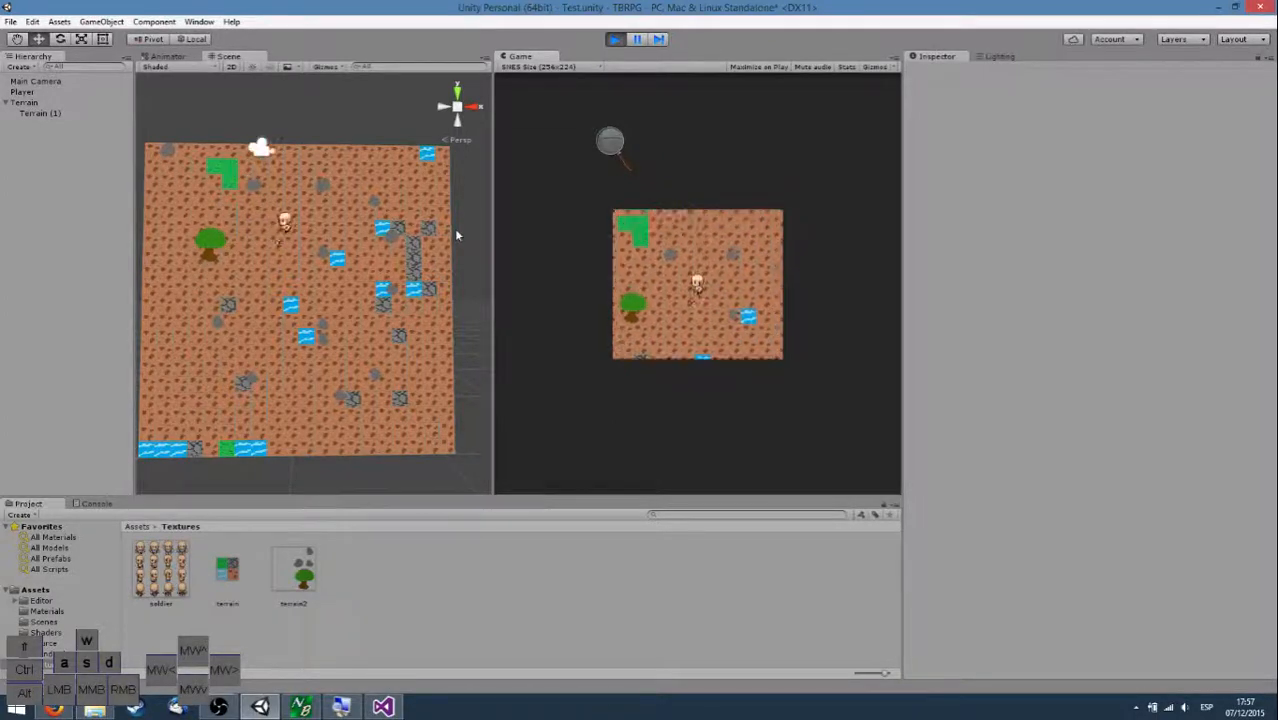
key(Left)
key(Right)
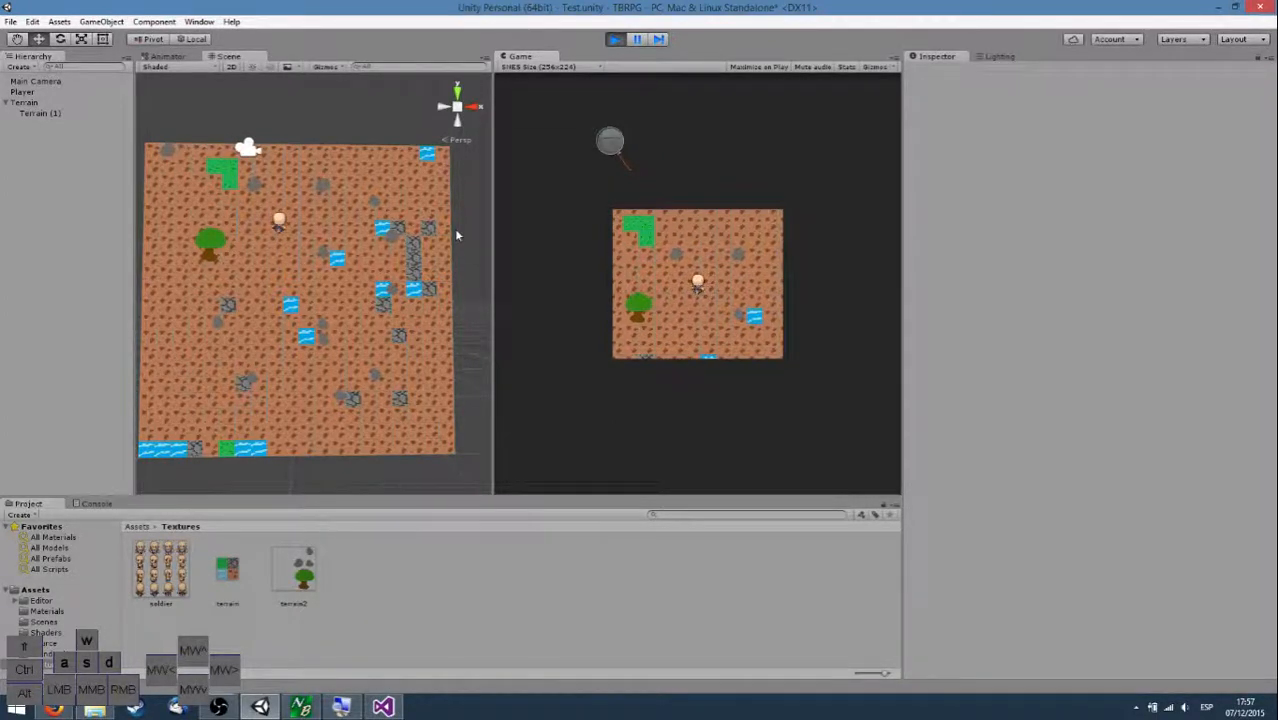
key(Right)
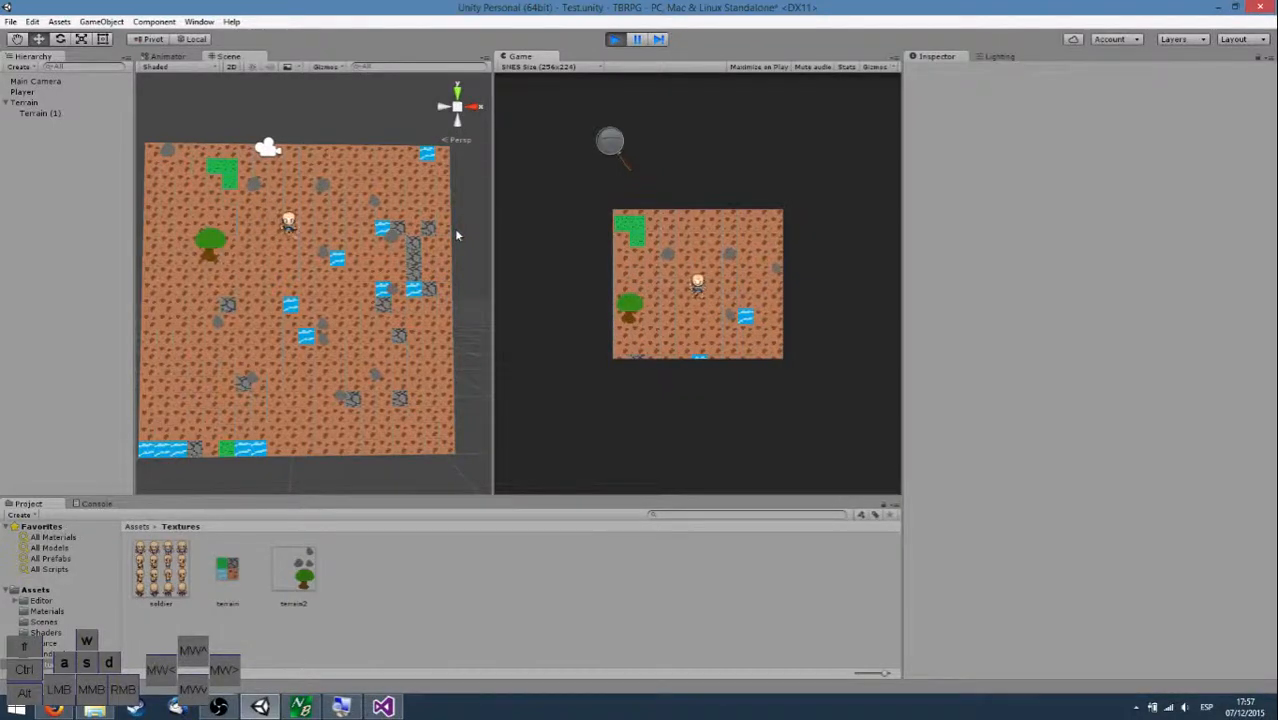
Walk the player over to the nearest water tile and back past the tree to the upper-left area.
key(Right)
key(Down)
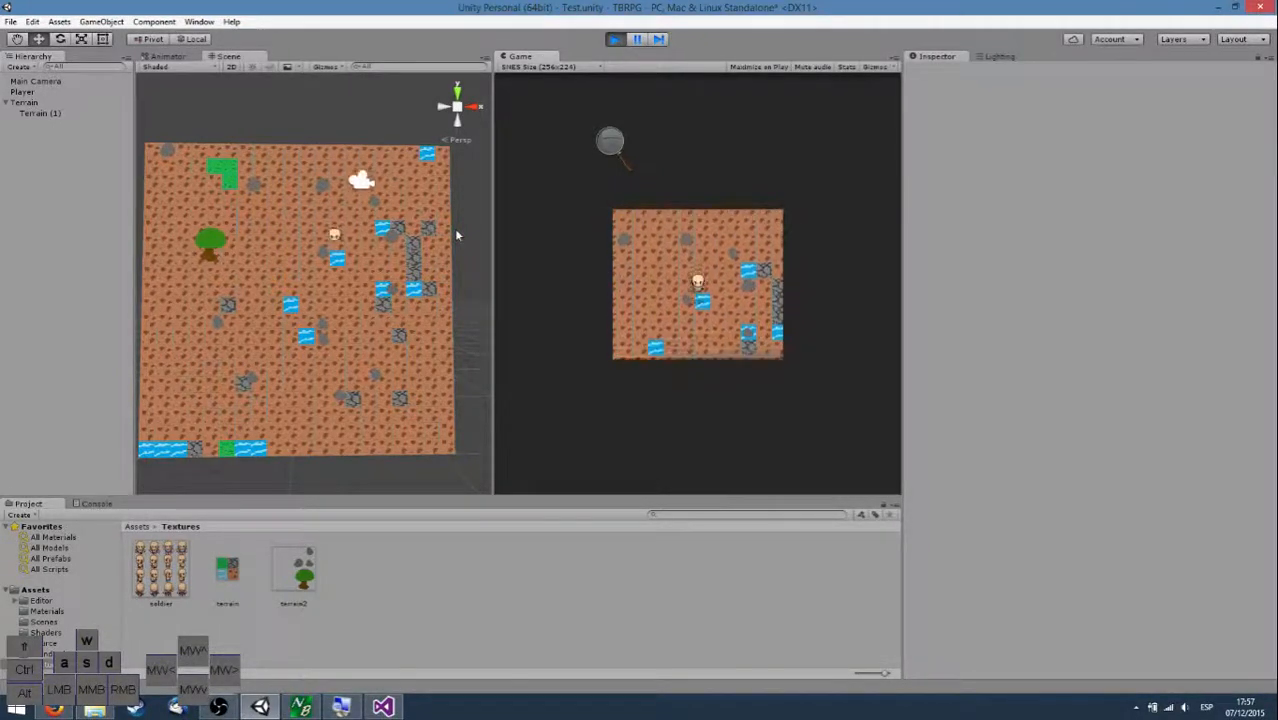
key(Up)
key(Left)
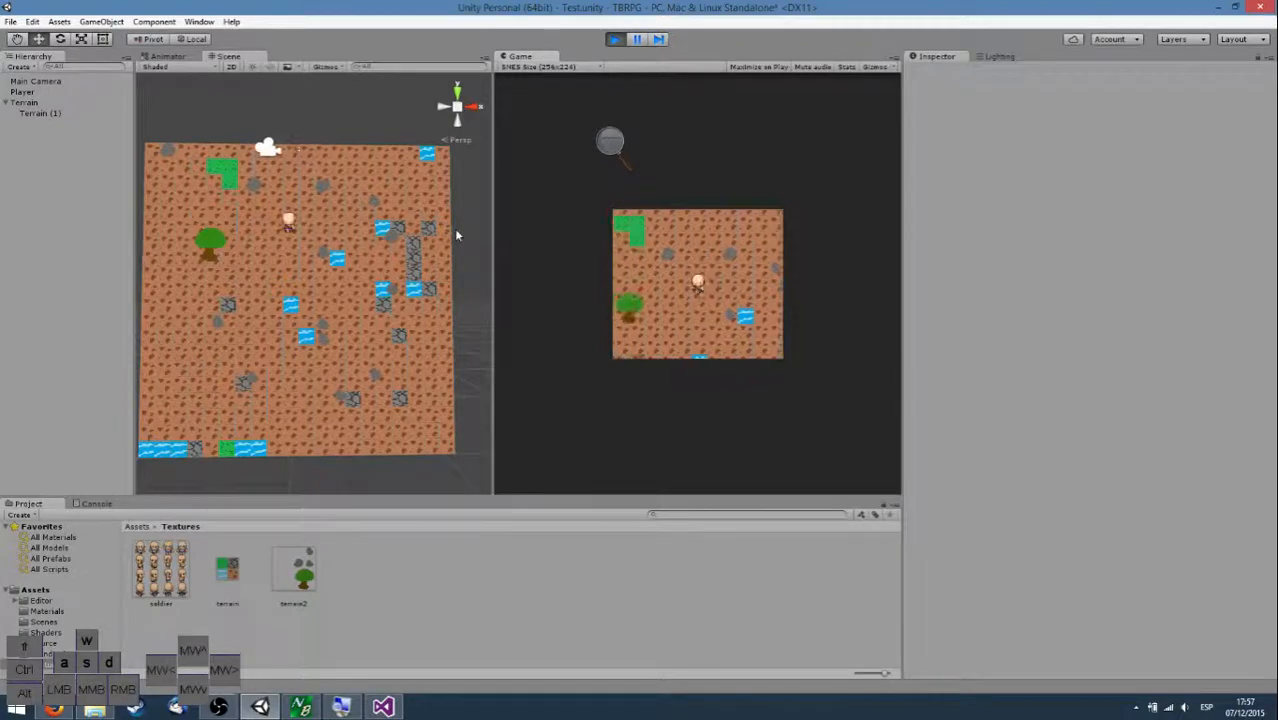
key(Left)
key(Up)
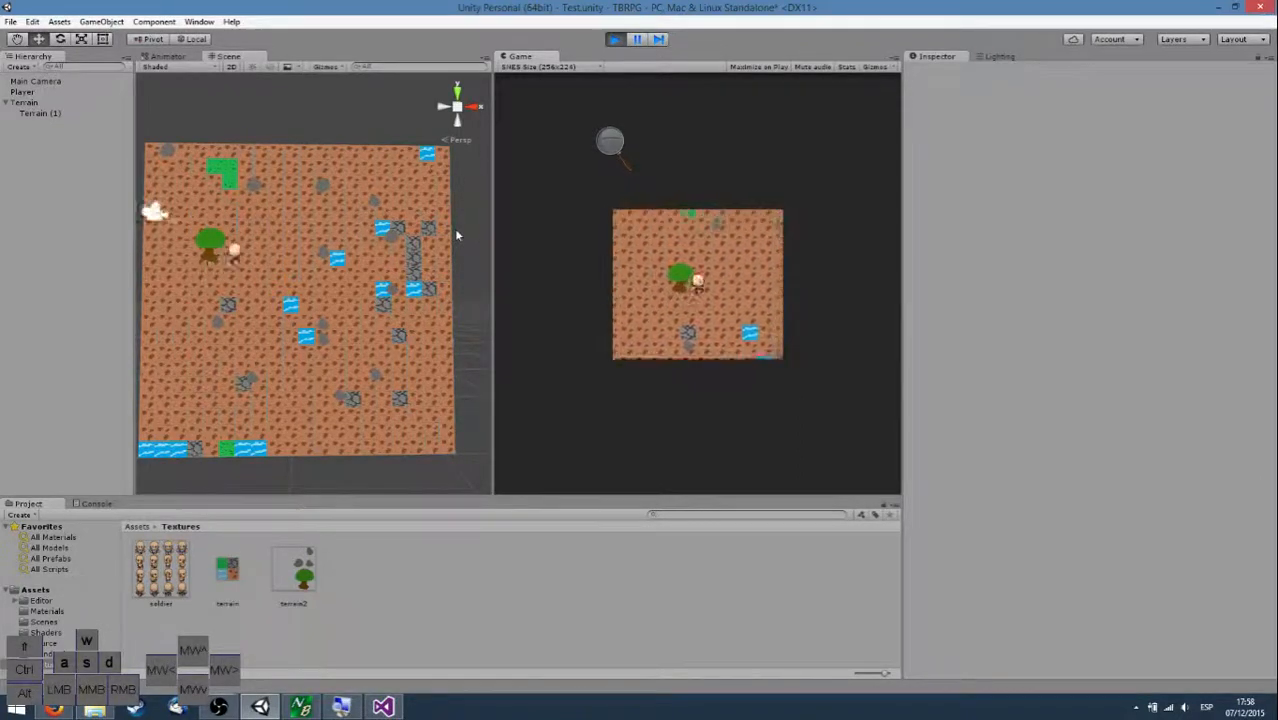
key(Left)
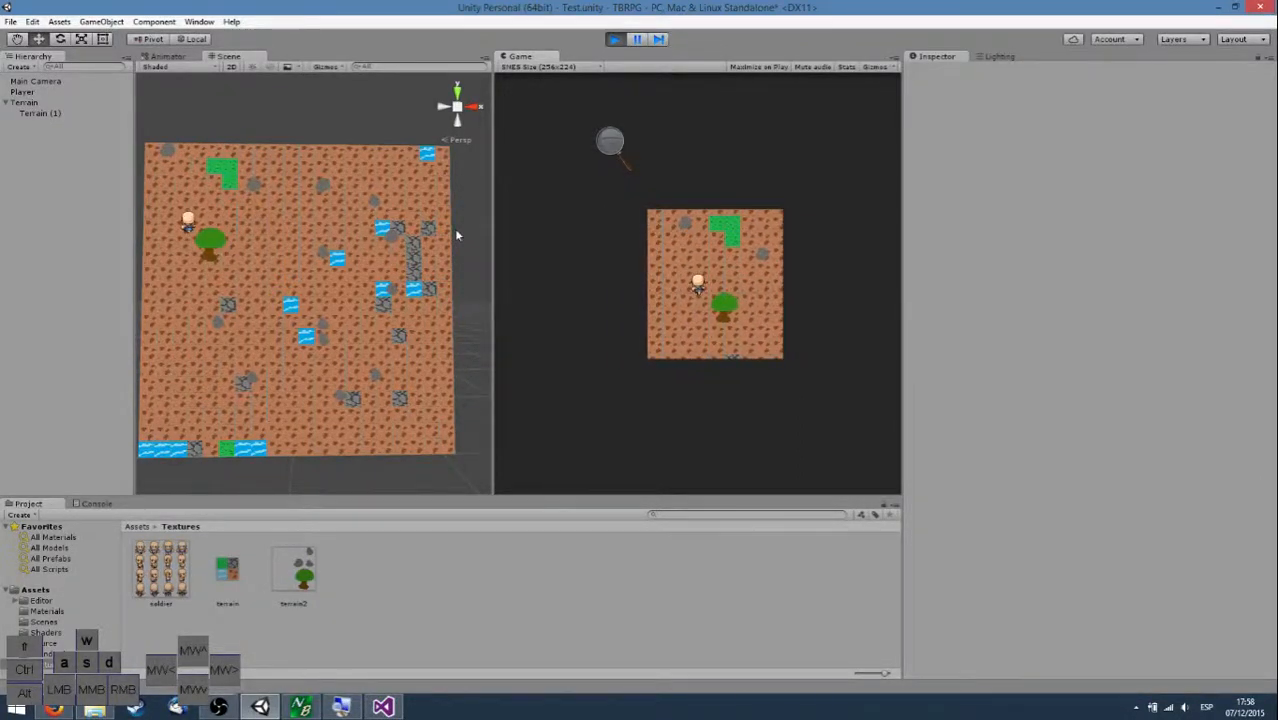
Inspect the two terrain layers and the player from an oblique angle in the scene while the game runs.
right_drag(443, 233, 393, 230)
key(w)
click(378, 221)
key(a)
right_drag(188, 194, 630, 237)
key(w)
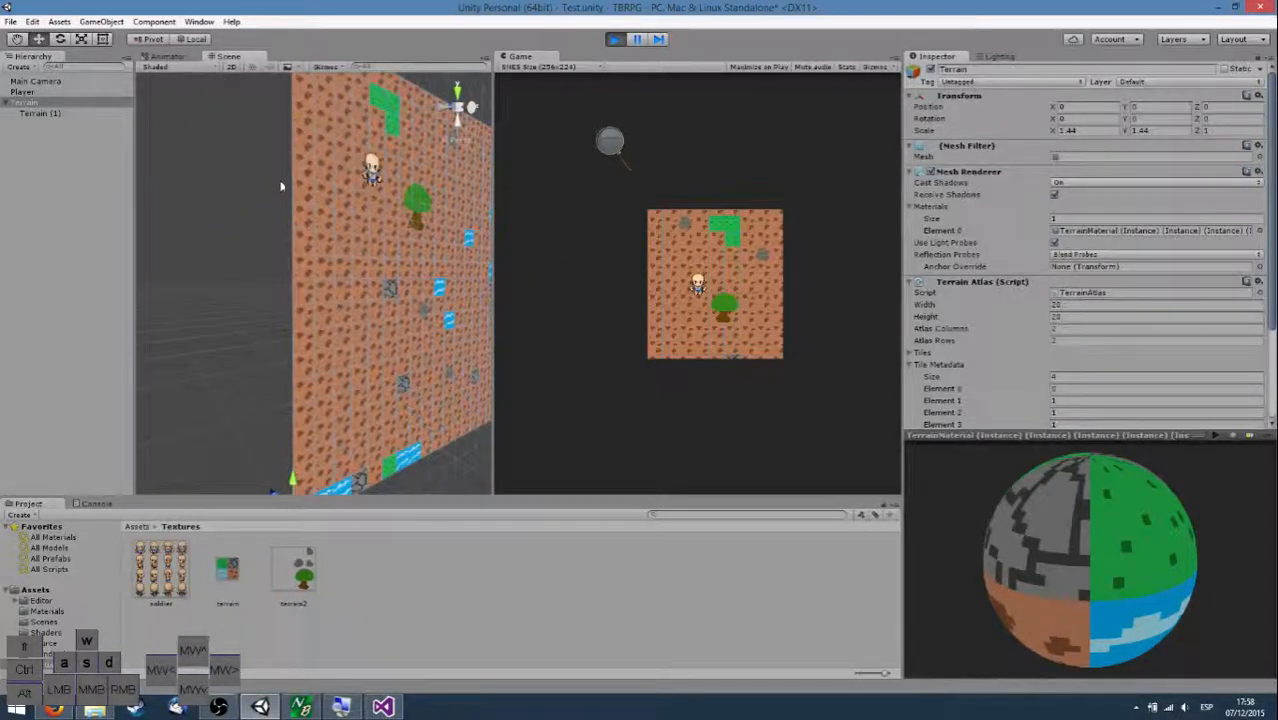
right_drag(297, 183, 248, 211)
key(d)
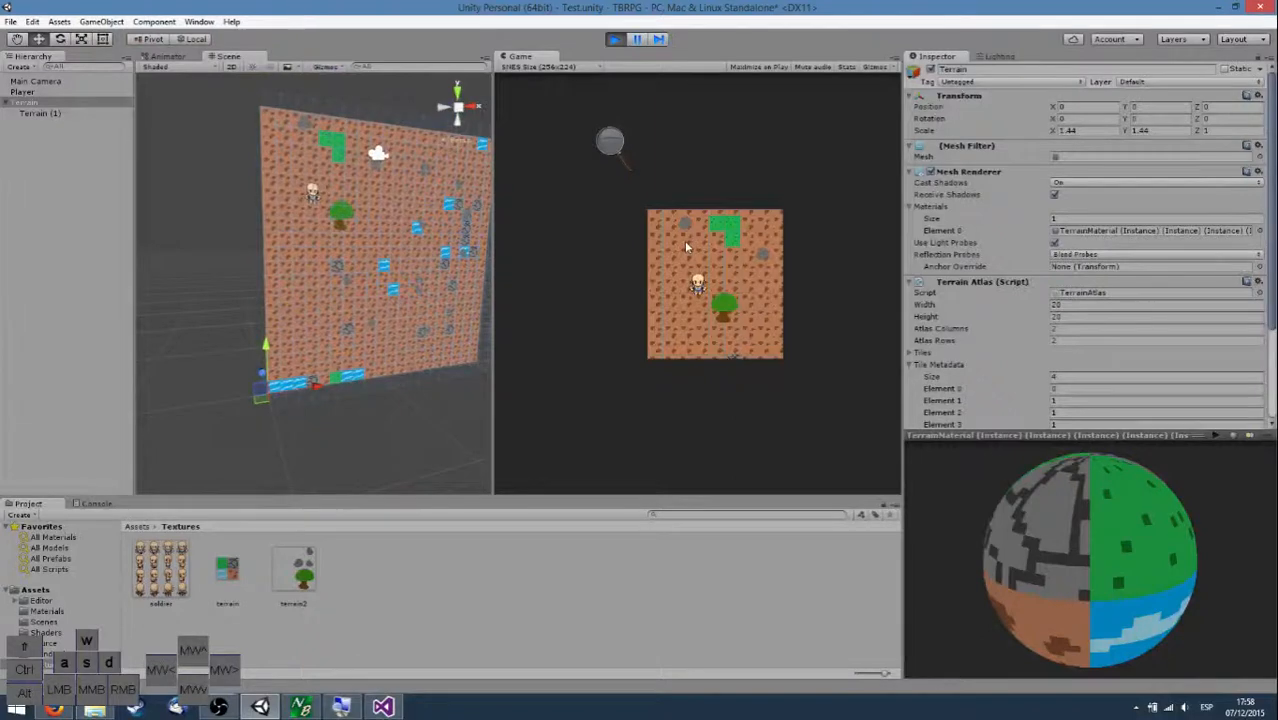
Walk the player down to the lower-left corner area and across the terrain to its right edge.
key(s)
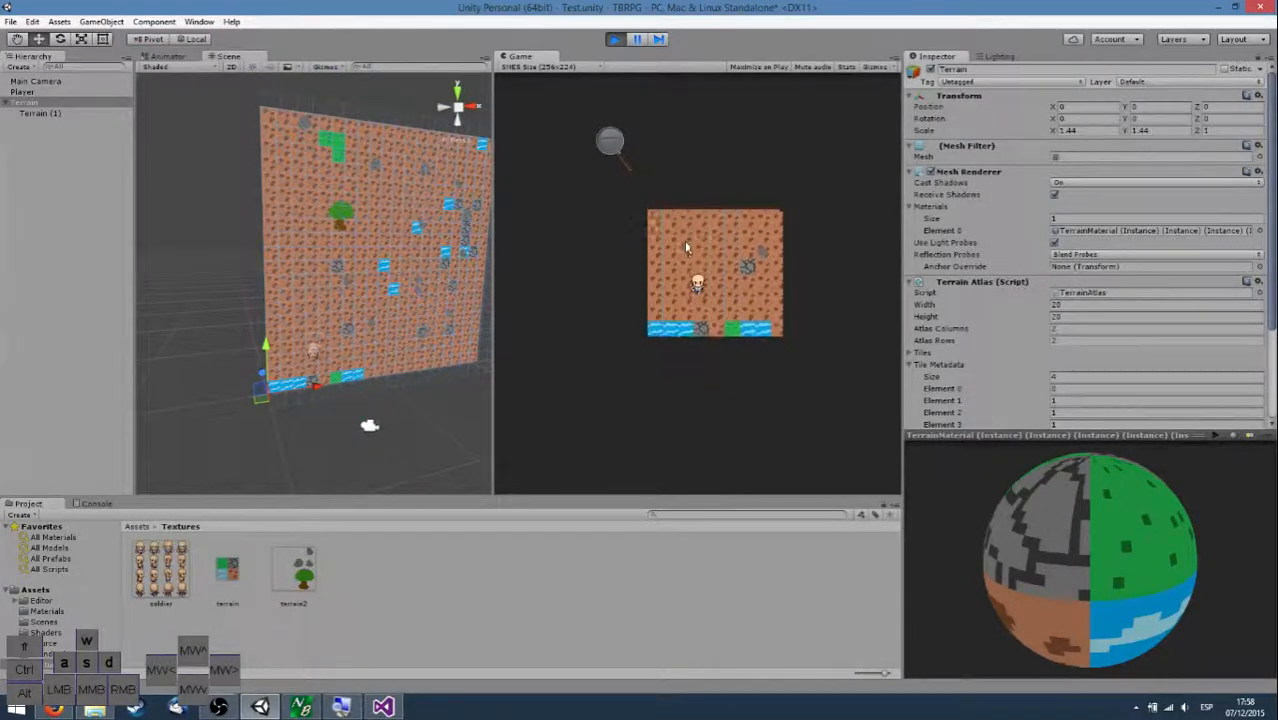
key(Up)
key(Right)
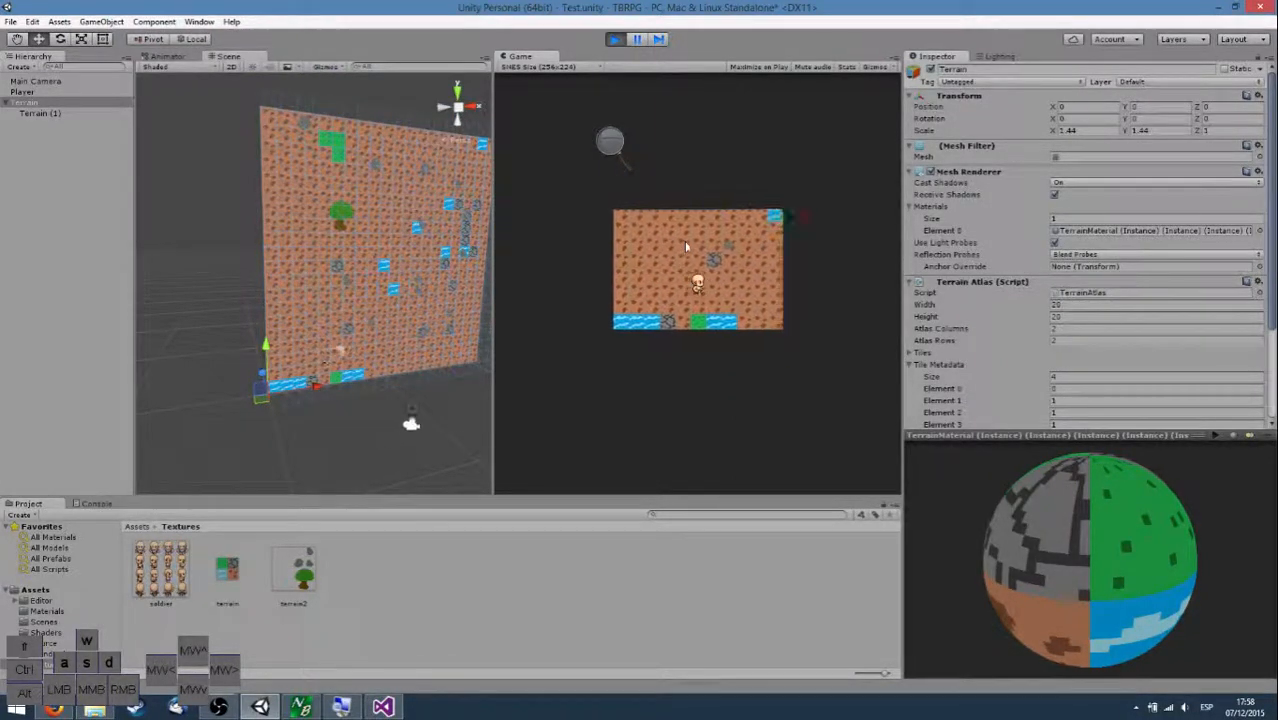
key(Up)
key(Right)
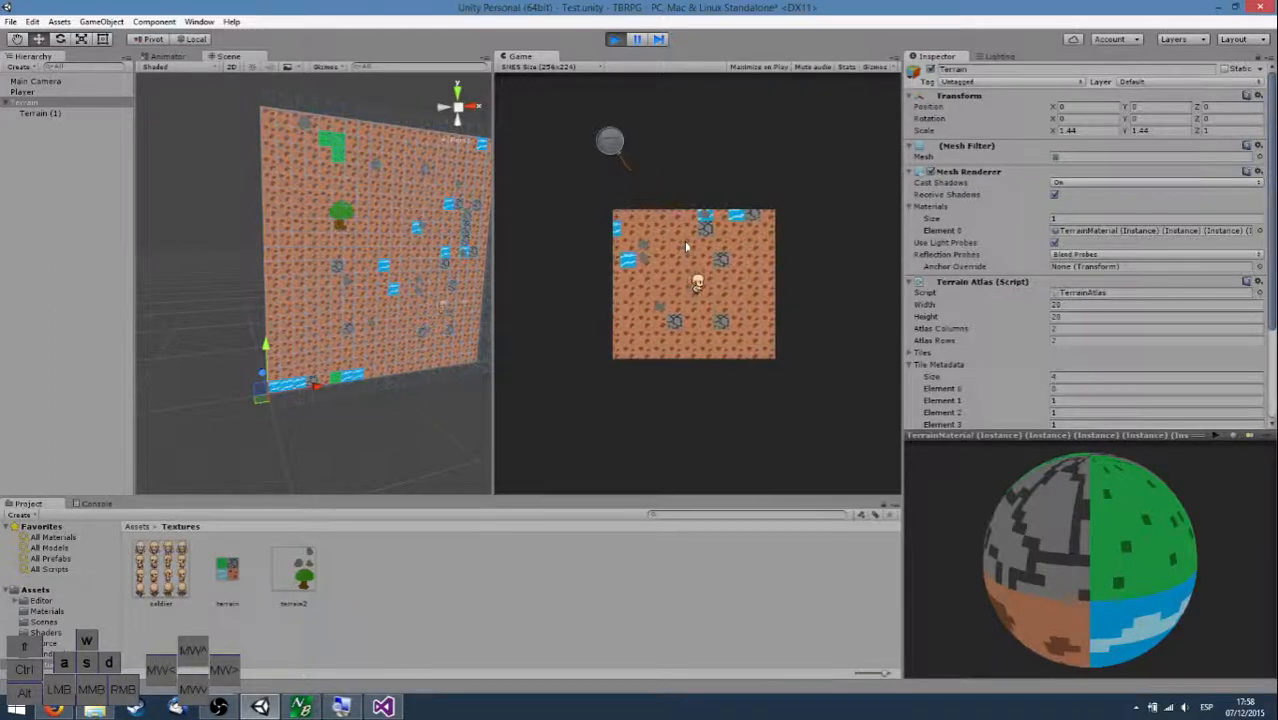
key(Right)
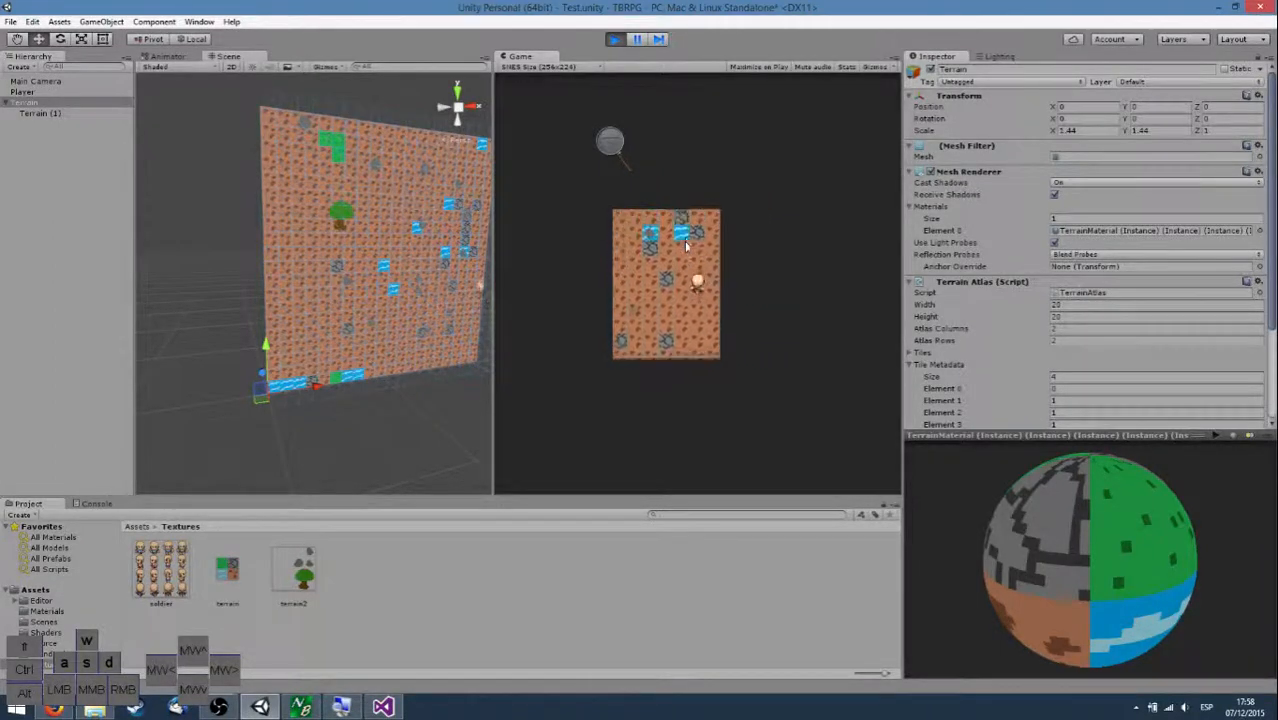
Walk the player up among the water and rock tiles, then back across to the tree.
key(Up)
key(Left)
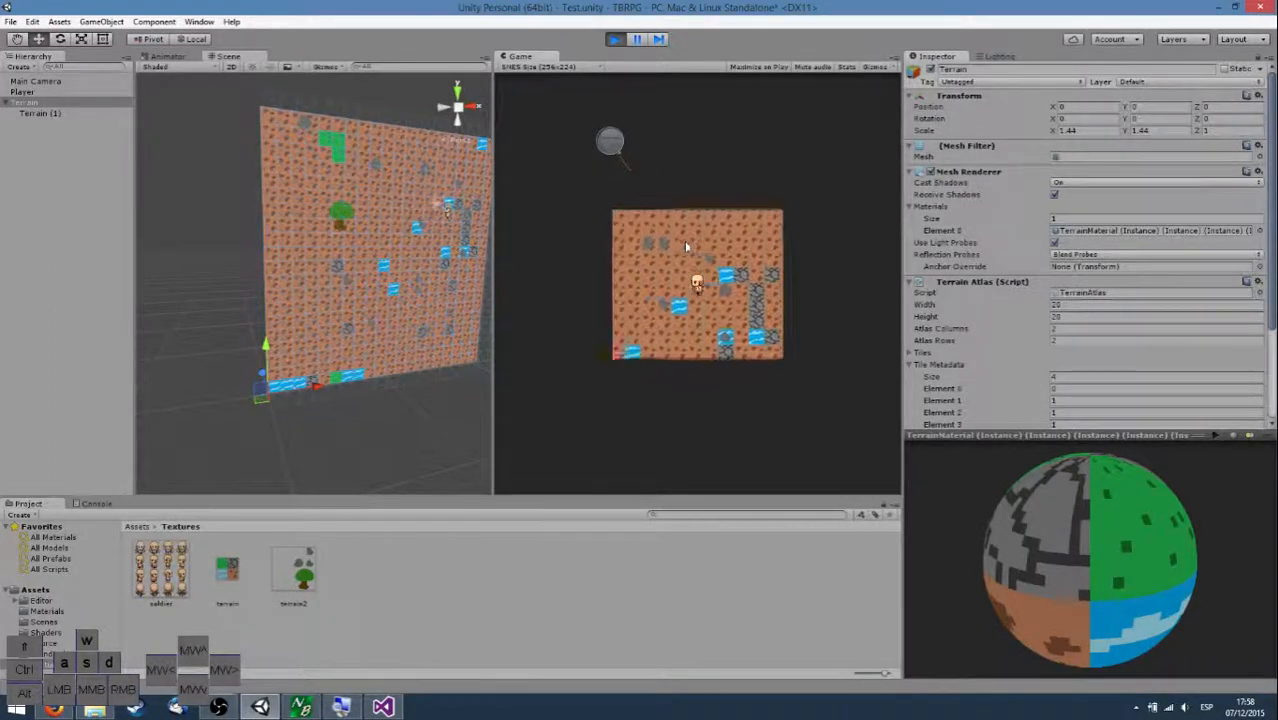
key(Up)
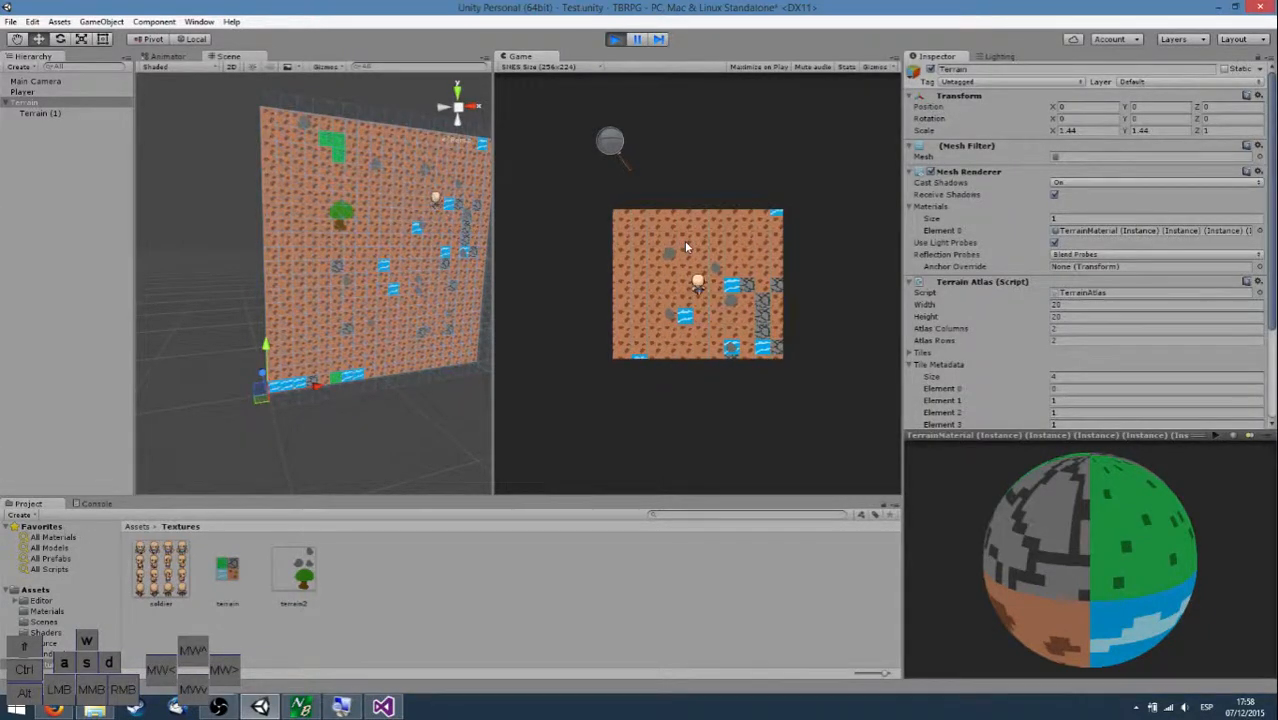
key(Right)
key(Down)
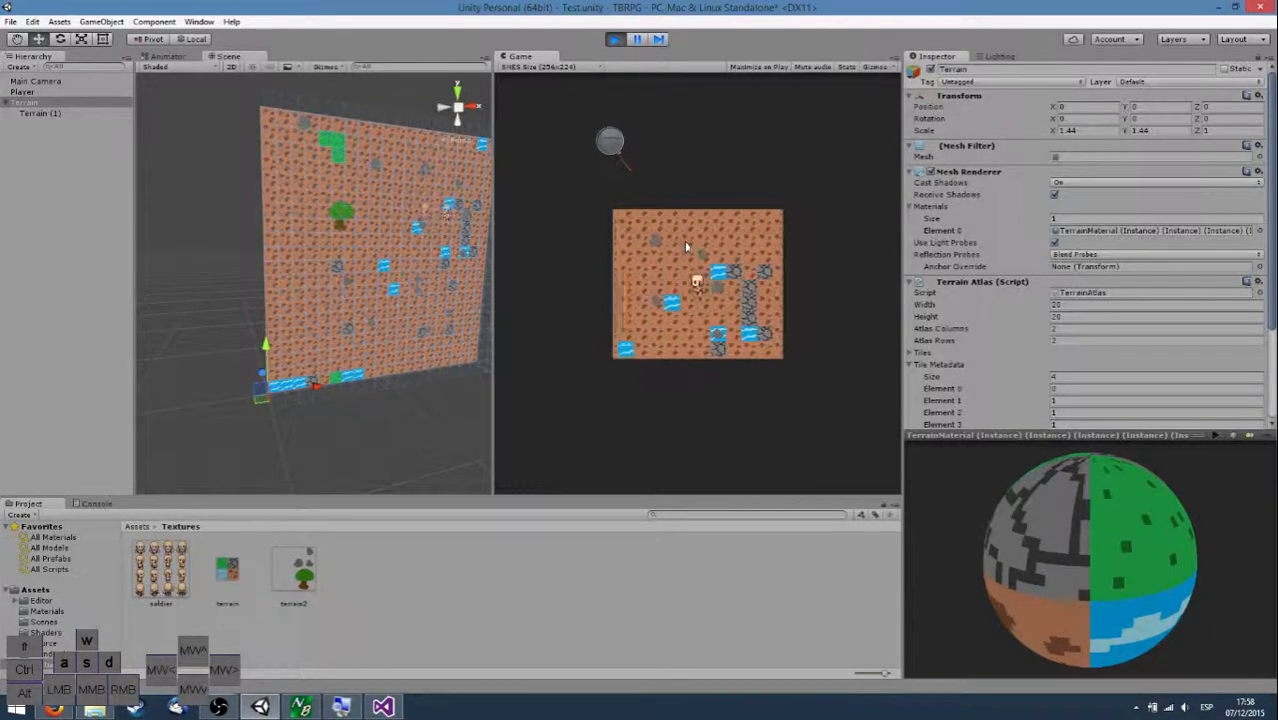
key(Left)
key(Up)
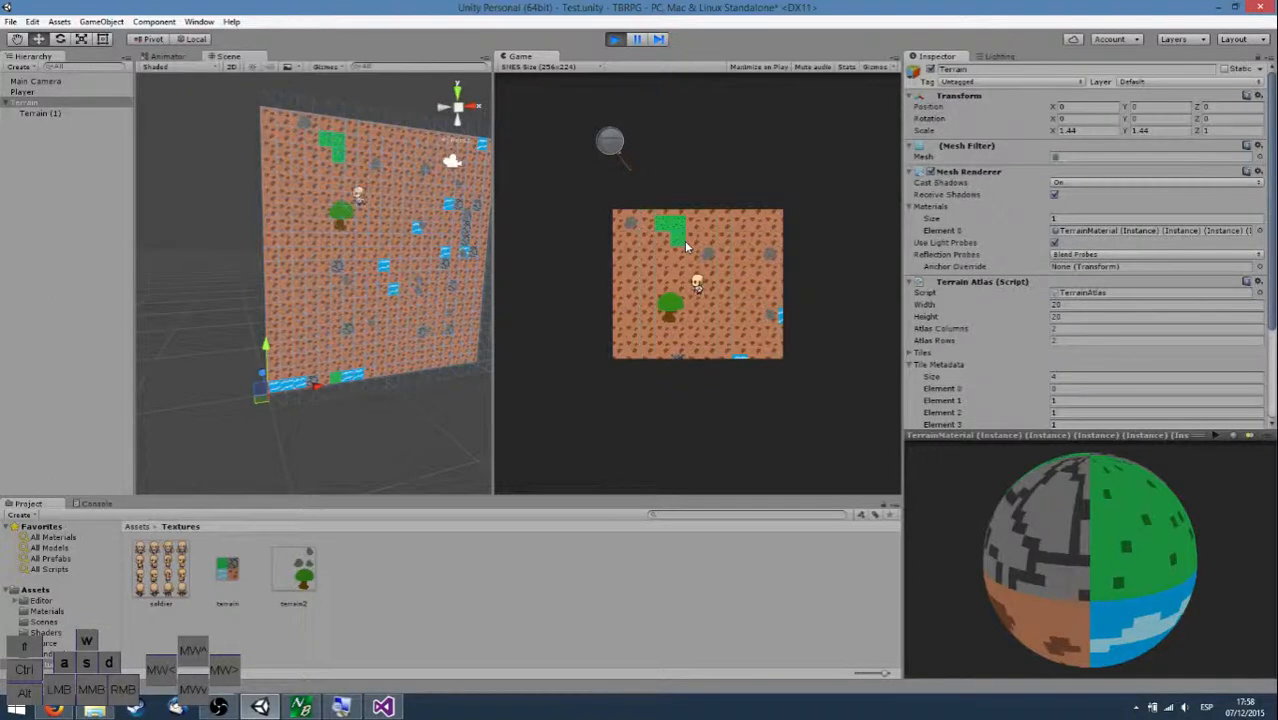
Walk the player around the tree from all sides to test how it blocks movement.
key(Down)
key(Left)
key(Up)
key(Right)
key(Down)
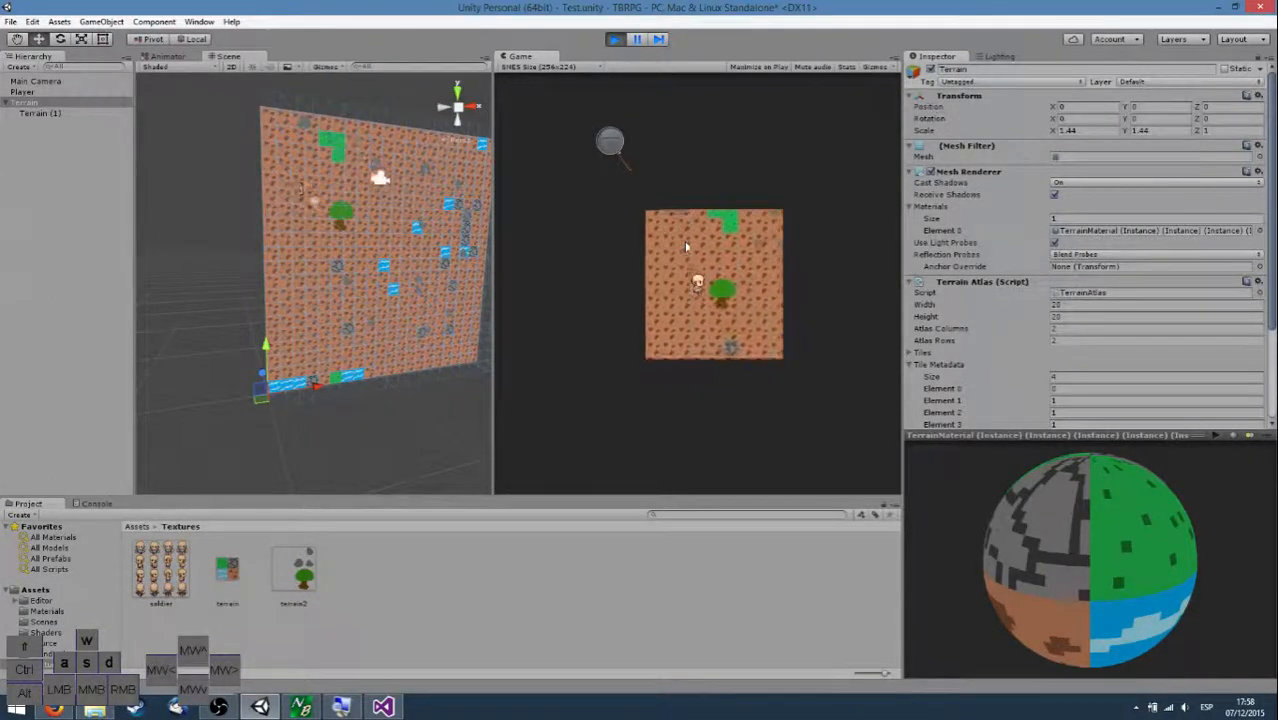
key(Right)
key(Up)
key(Right)
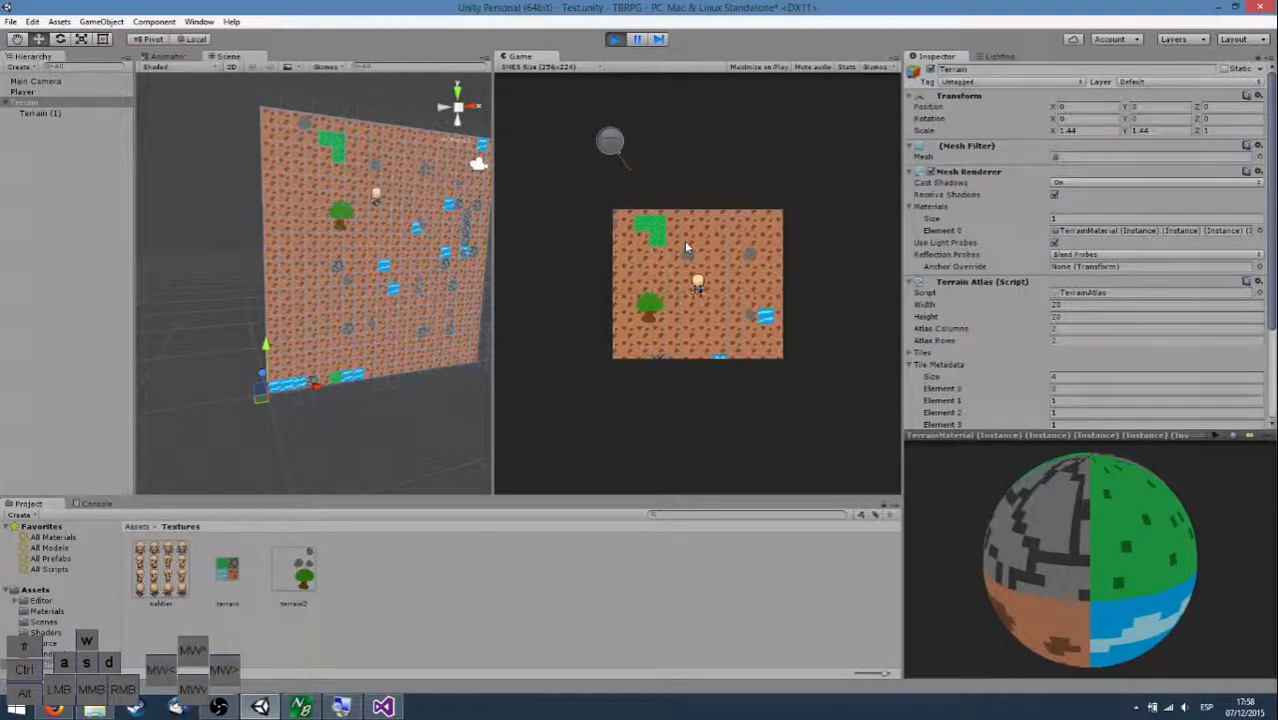
Test the player's movement up and down around the single water tile near the centre, and stop the game.
key(Down)
key(Right)
key(Right)
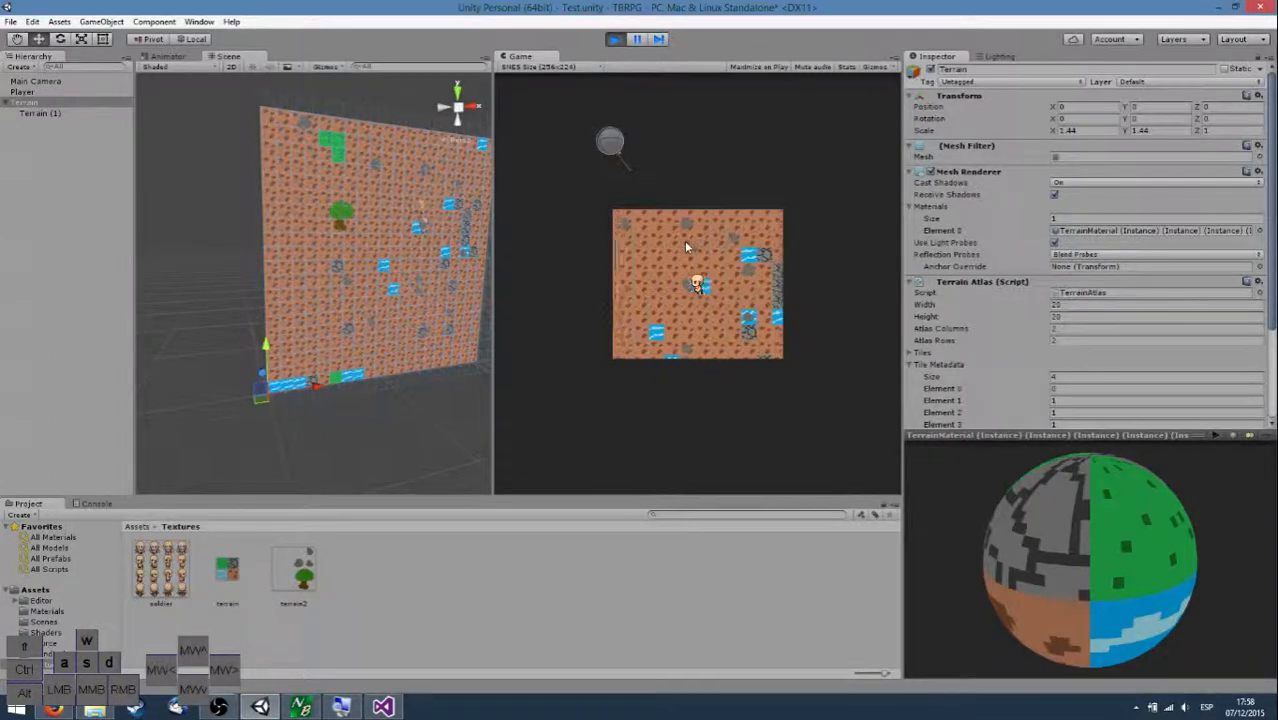
key(Up)
key(Down)
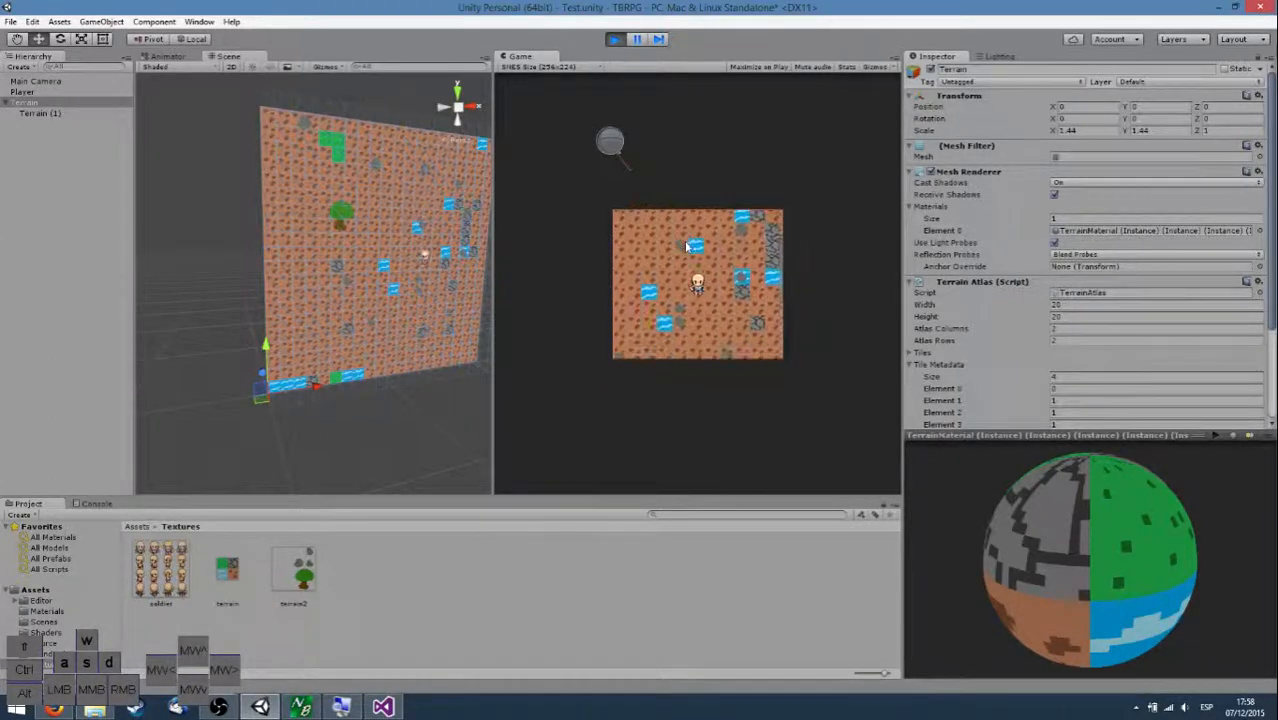
key(Up)
key(Down)
key(Up)
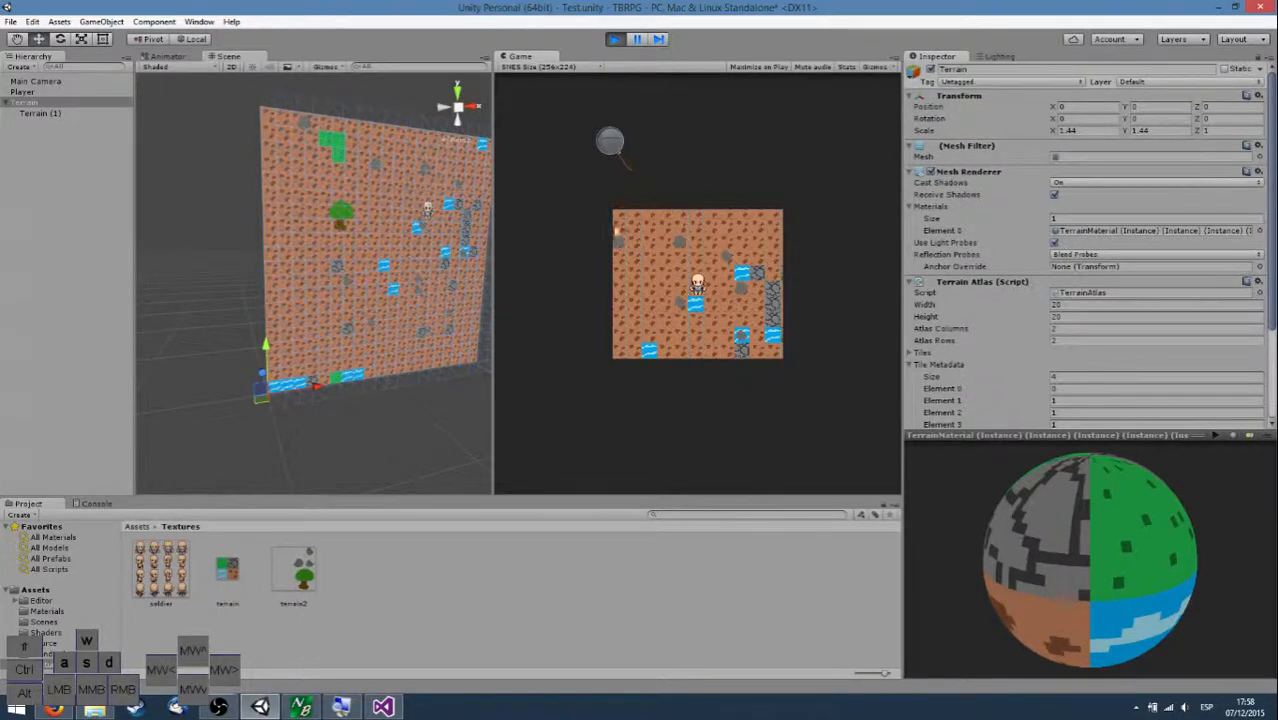
click(614, 41)
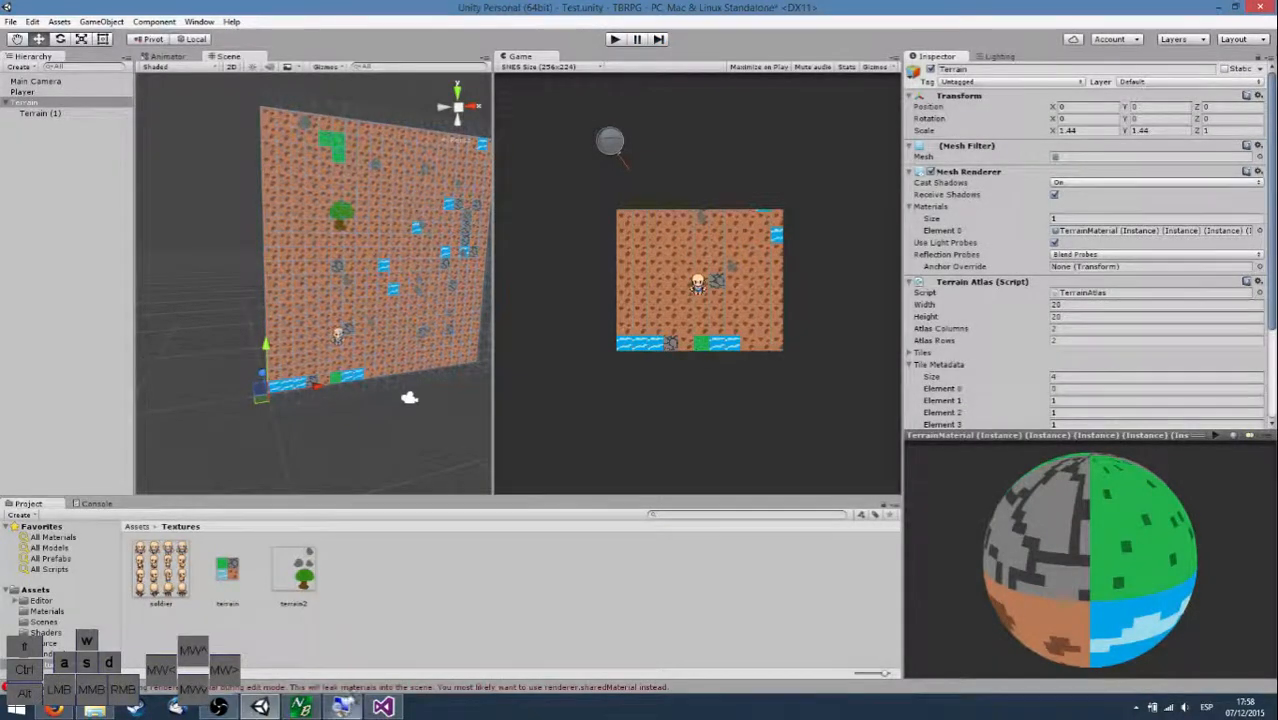
Switch to Visual Studio and examine how GetTileIndex in TerrainAtlas.cs computes x and y from the position.
click(383, 707)
scroll(336, 227, down, 7)
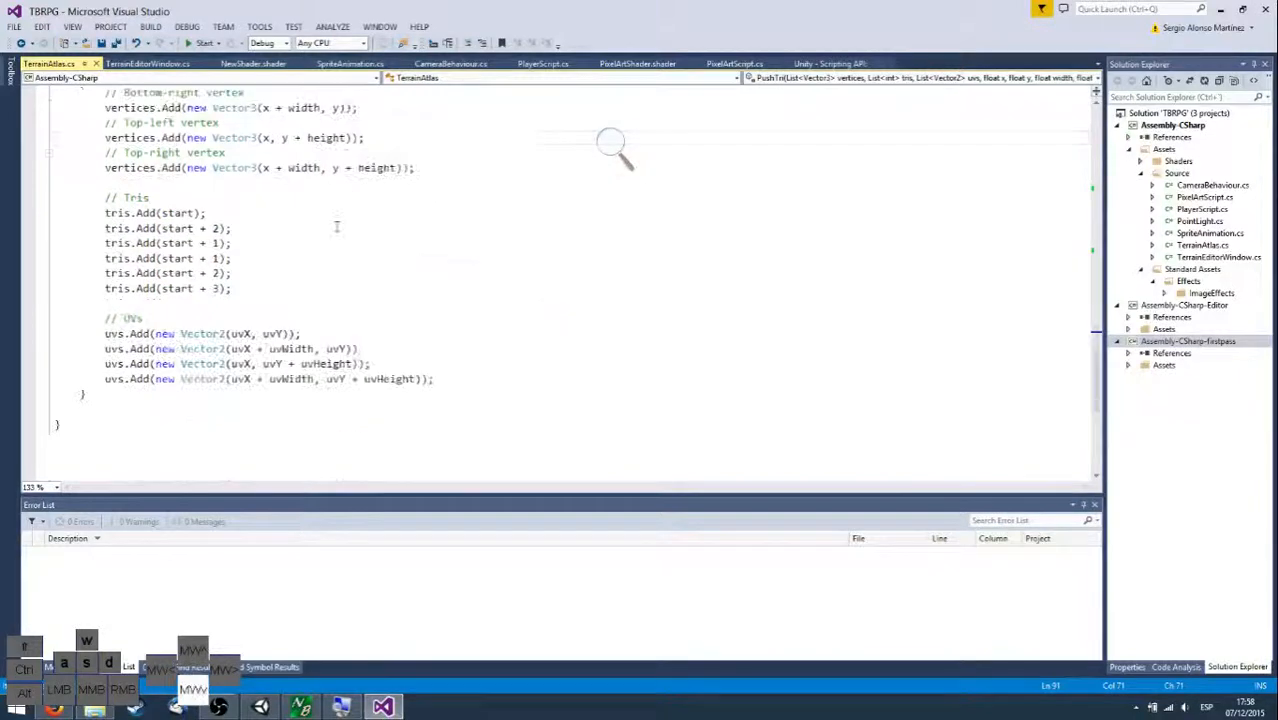
scroll(336, 227, up, 20)
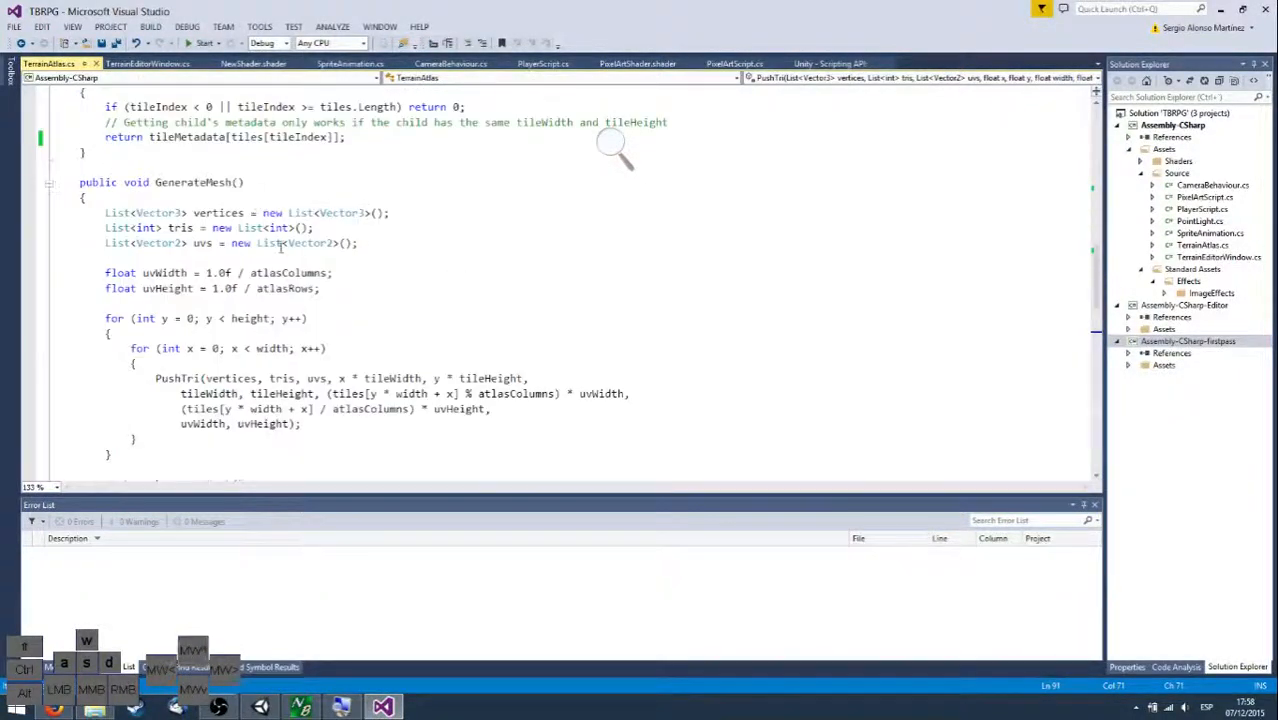
scroll(281, 245, up, 2)
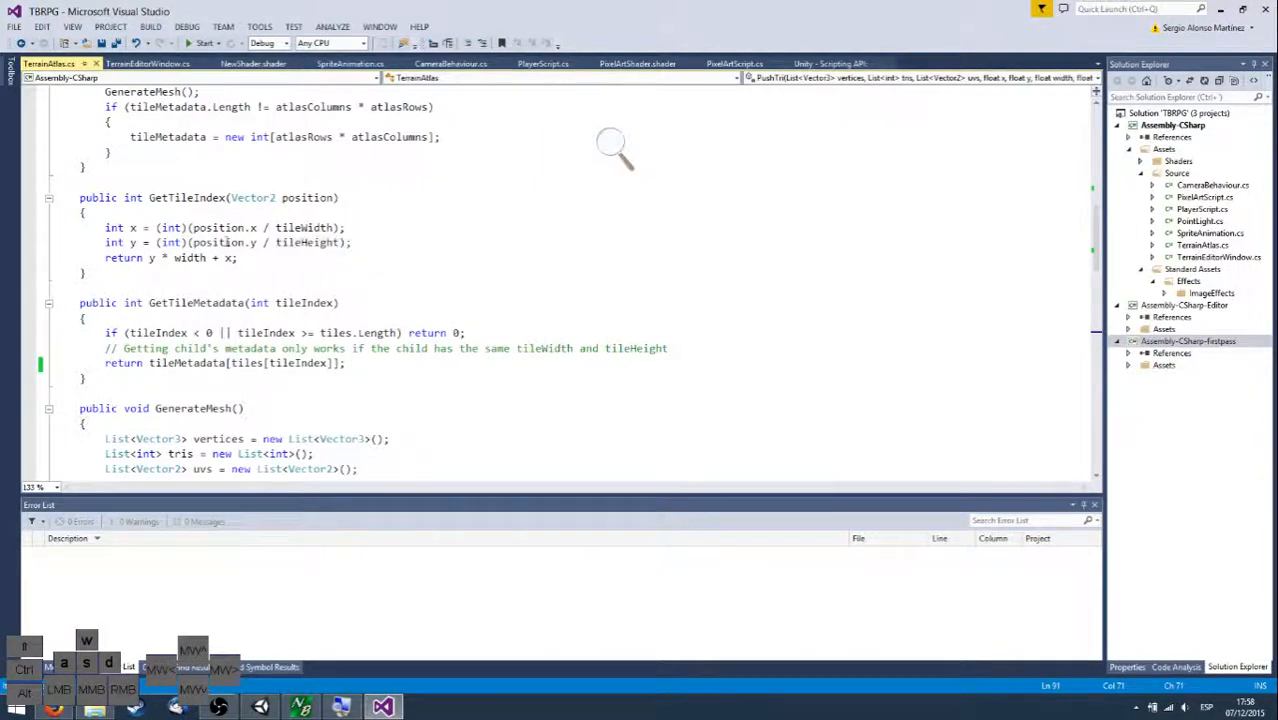
drag(358, 247, 252, 245)
click(326, 243)
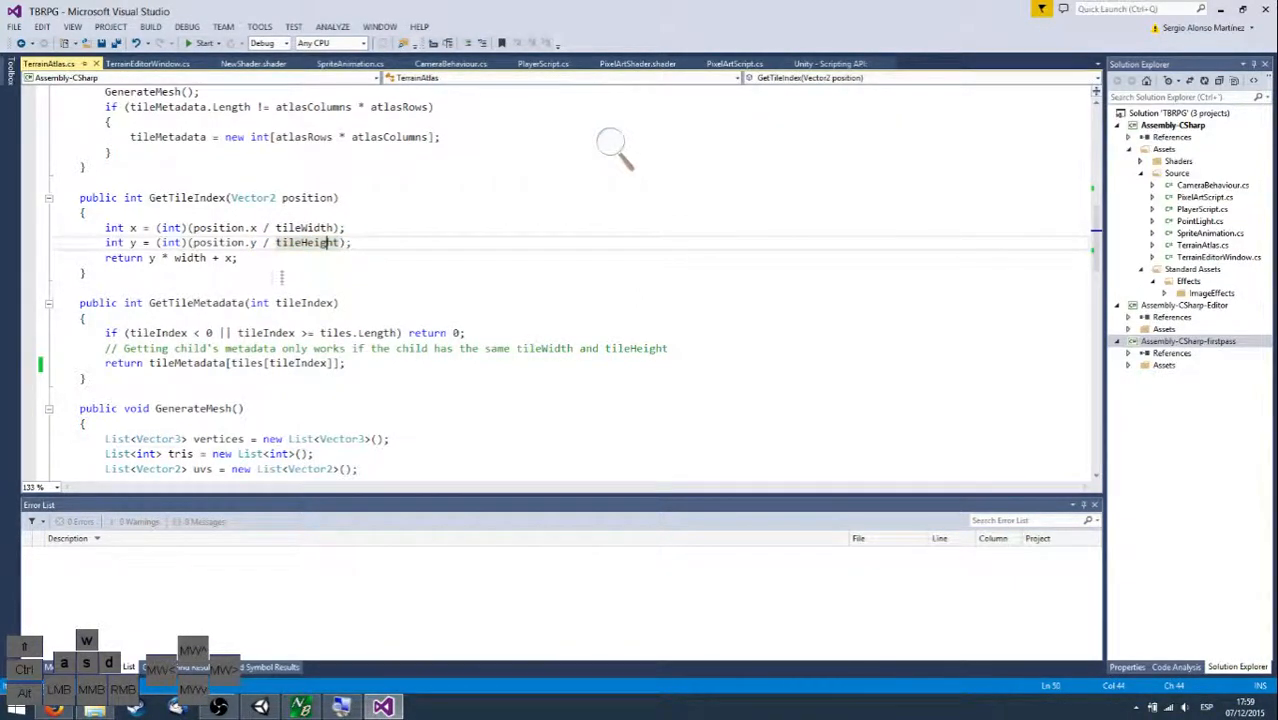
Add Debug.Log(x + " " + y); to GetTileIndex directly before its return statement and save TerrainAtlas.cs.
key(Return)
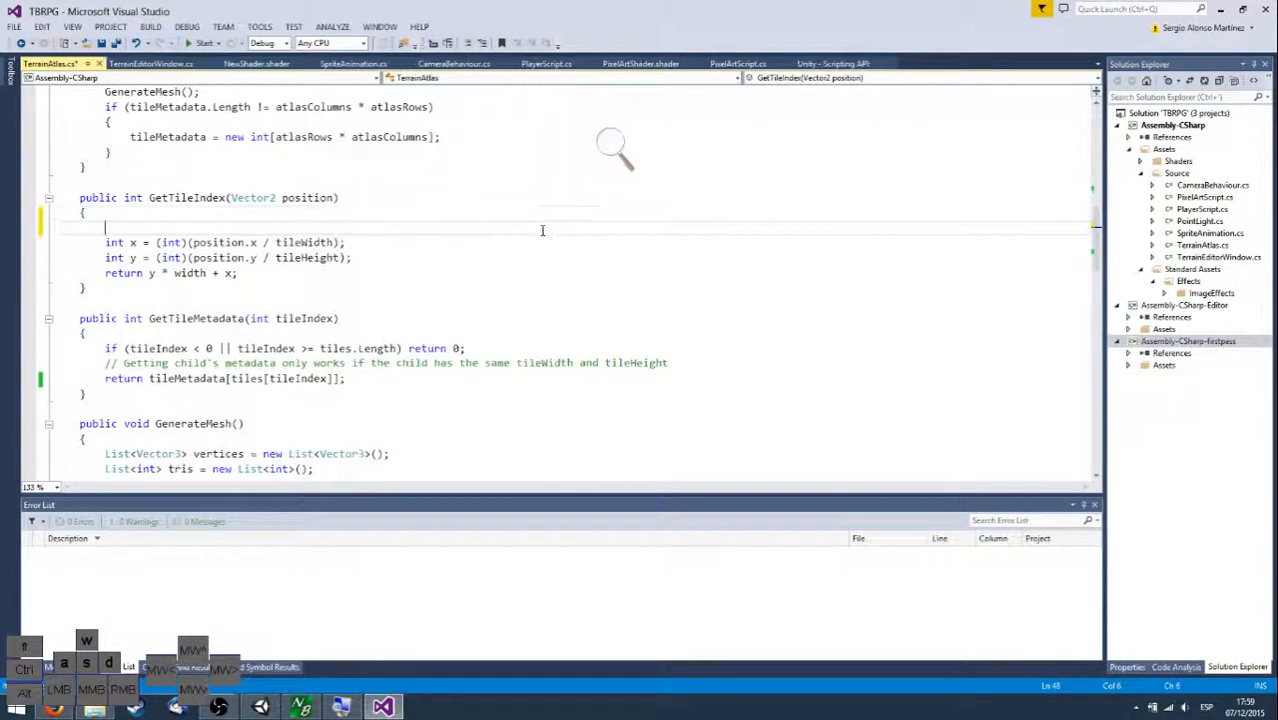
text(Debug.Log)
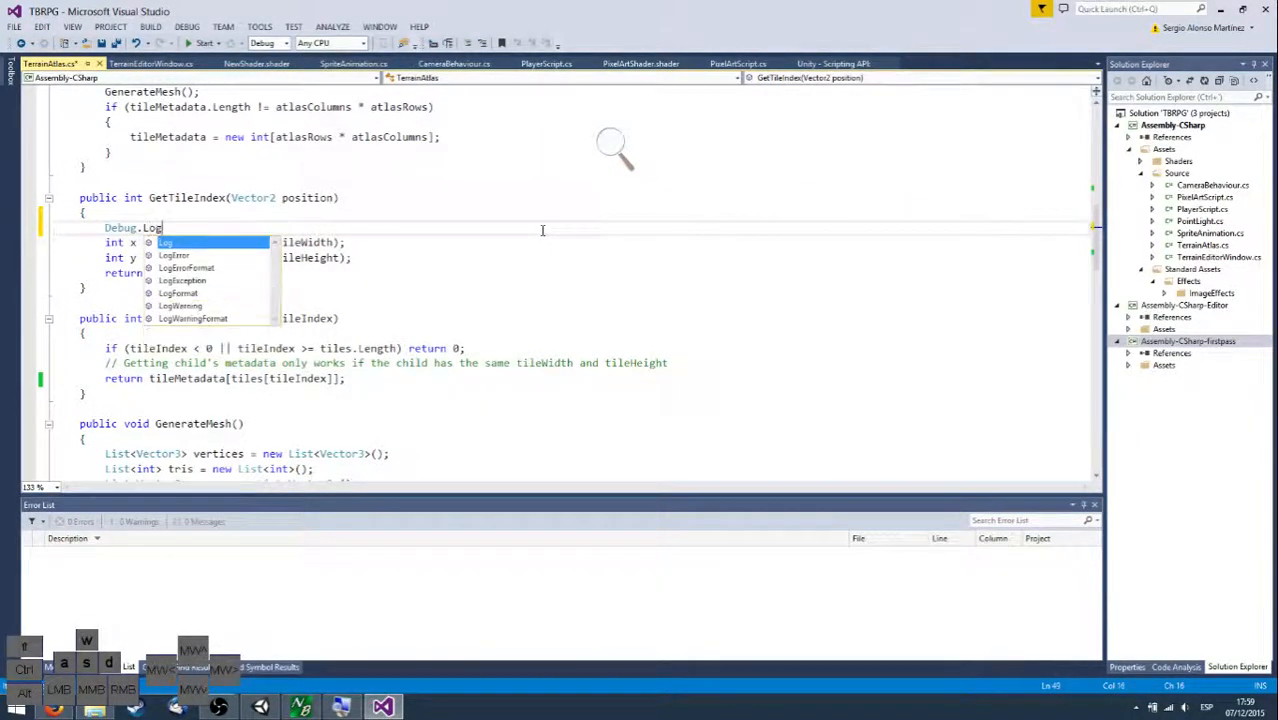
text((x)
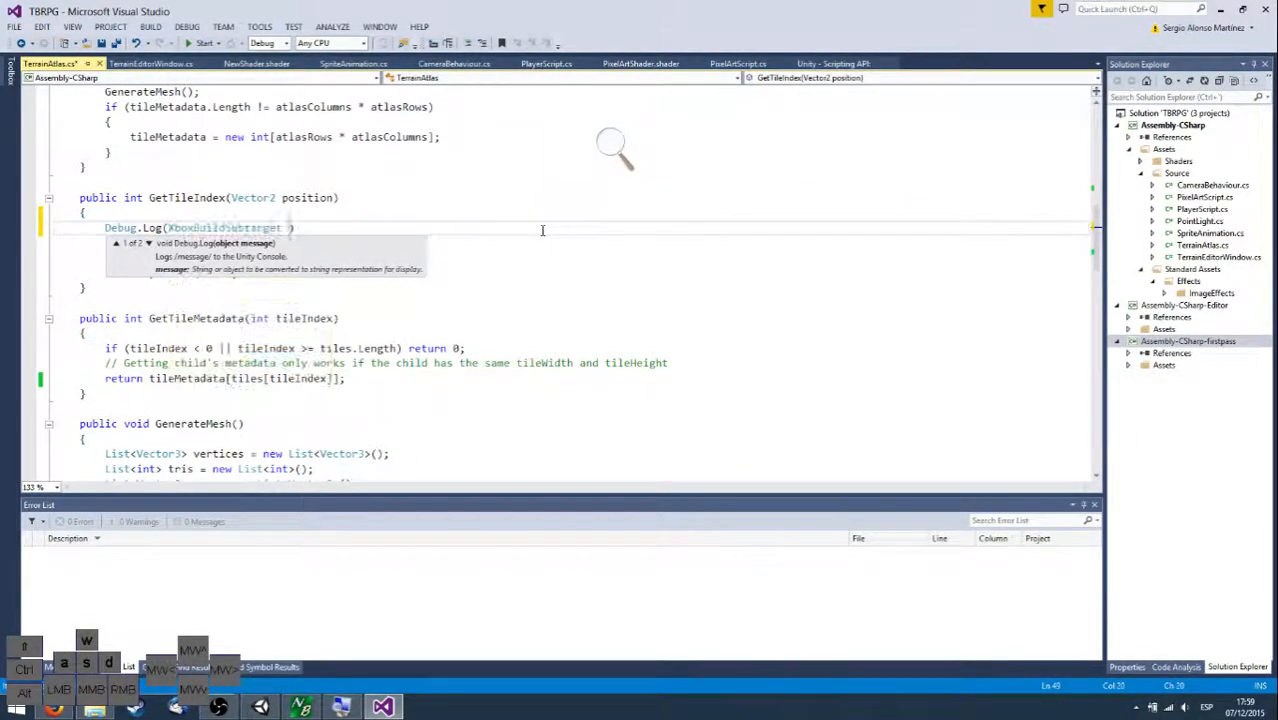
key(ctrl+z)
text(+ " )
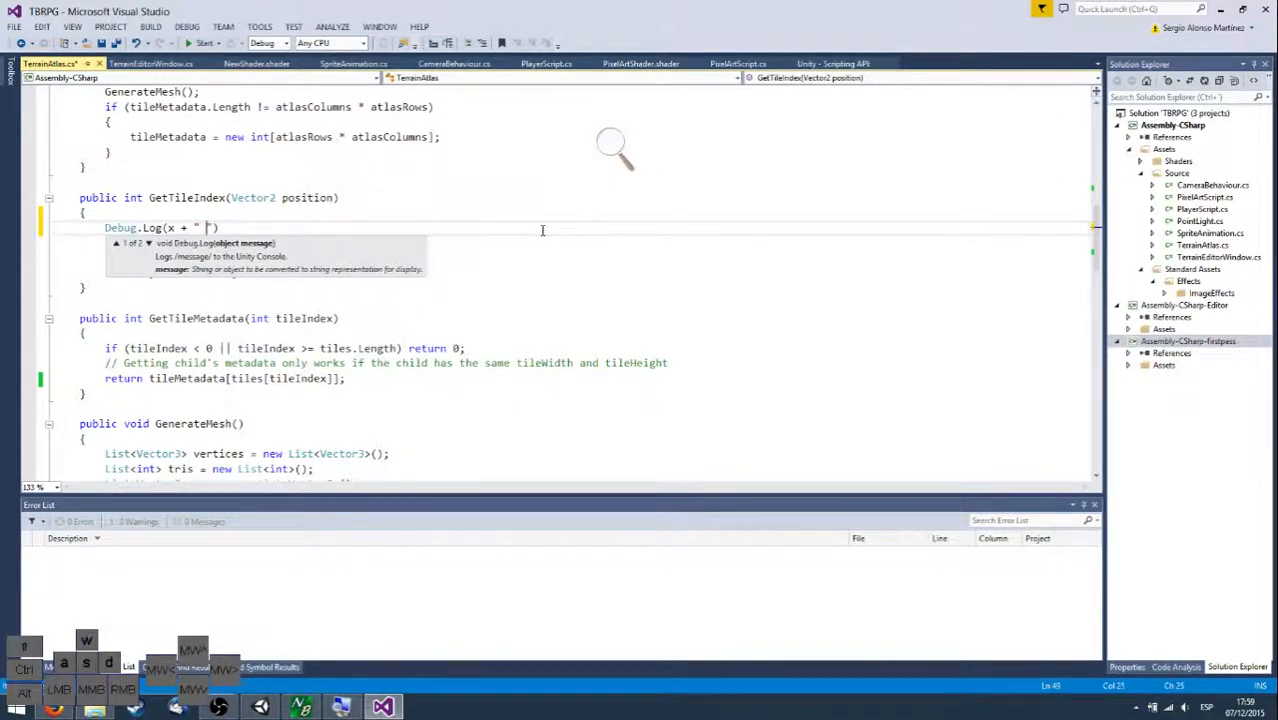
text();)
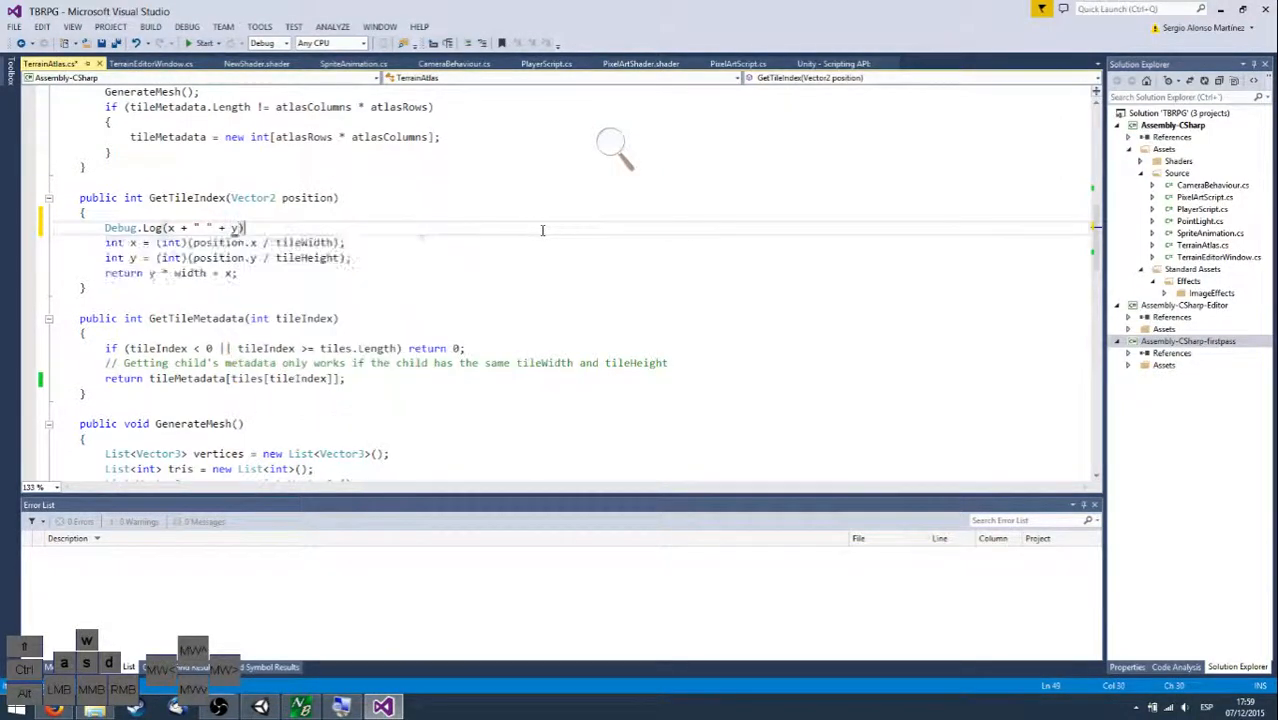
key(ctrl+shift+l)
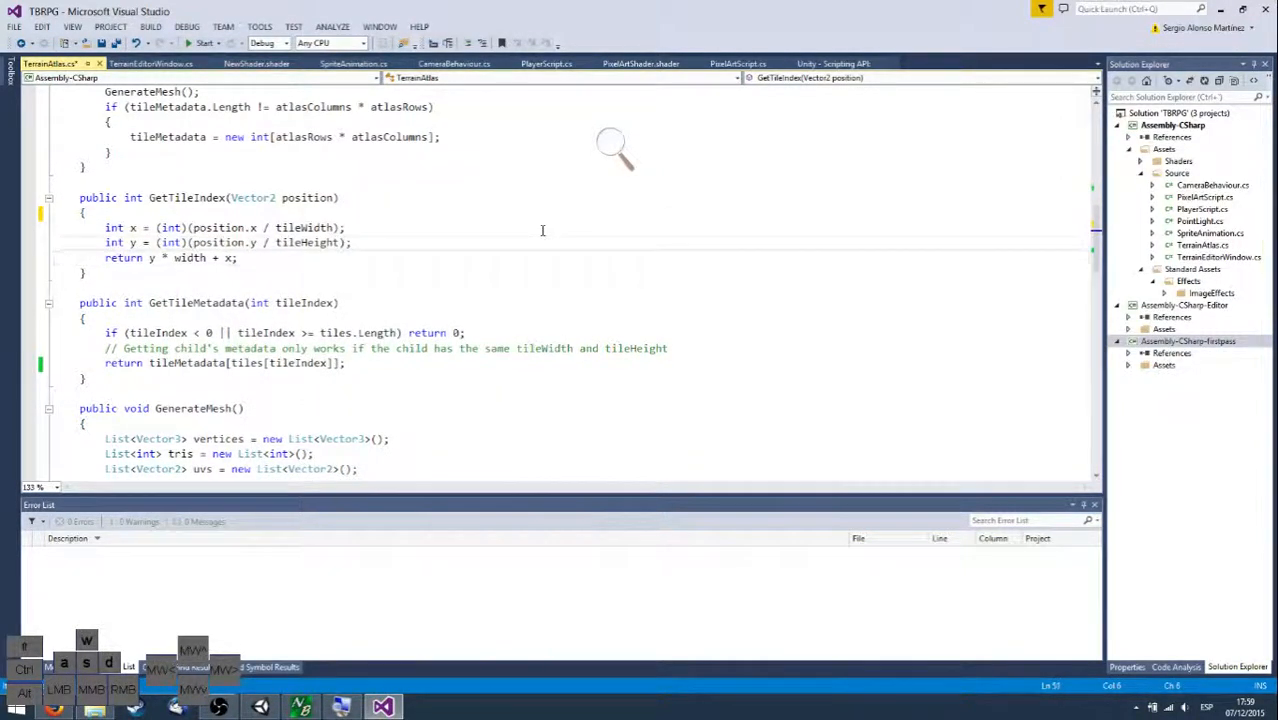
key(ctrl+z)
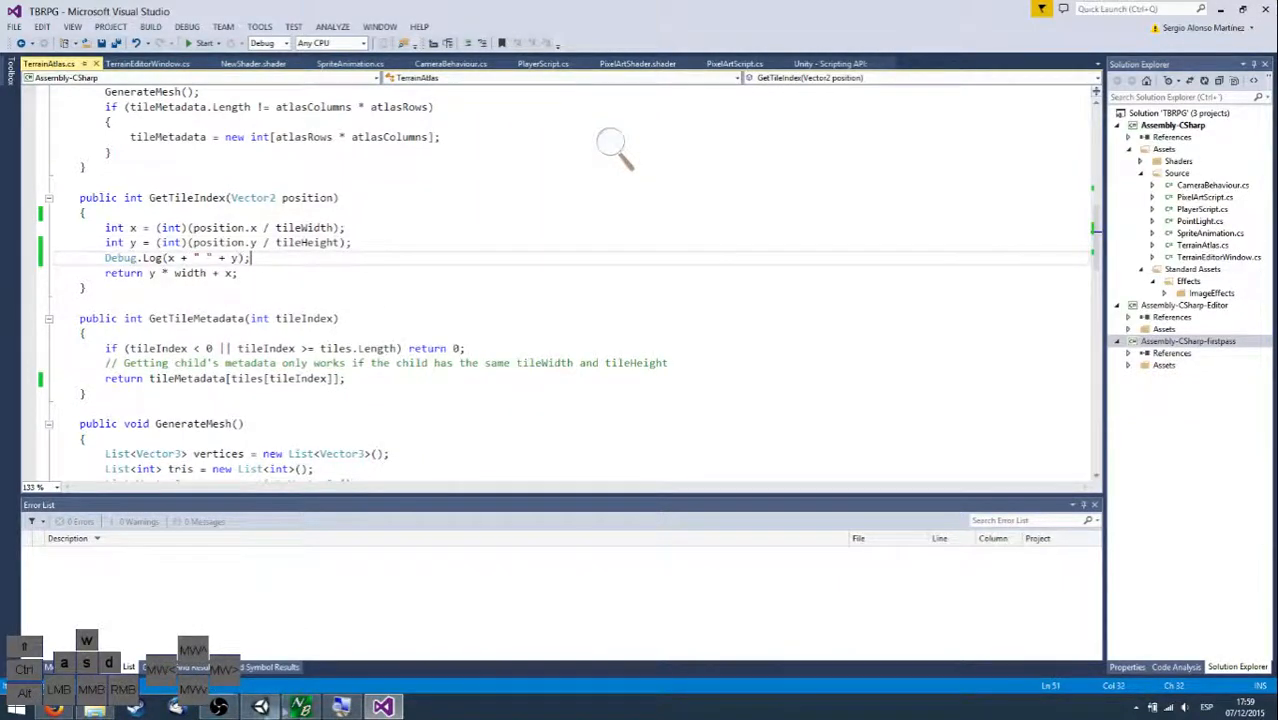
Switch to Unity, run the game with the Console shown, and walk the player down to the bottom row and up past the tree.
key(alt+Tab)
click(614, 38)
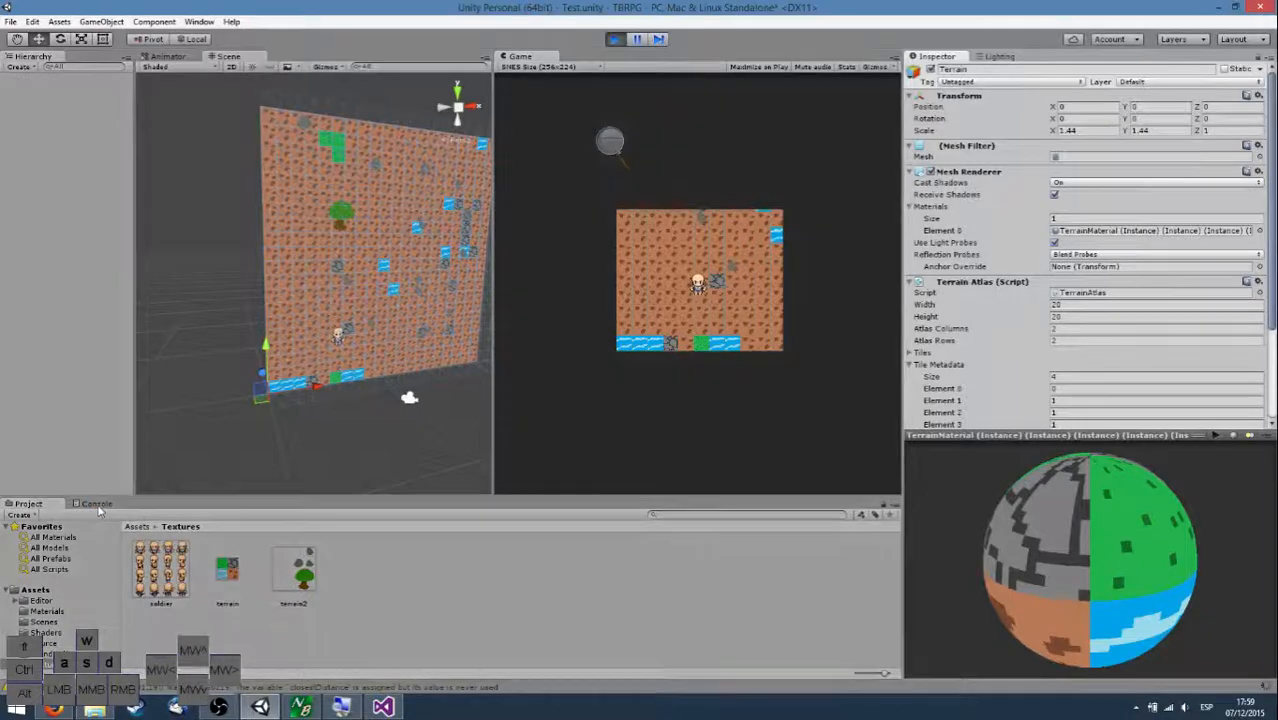
click(97, 504)
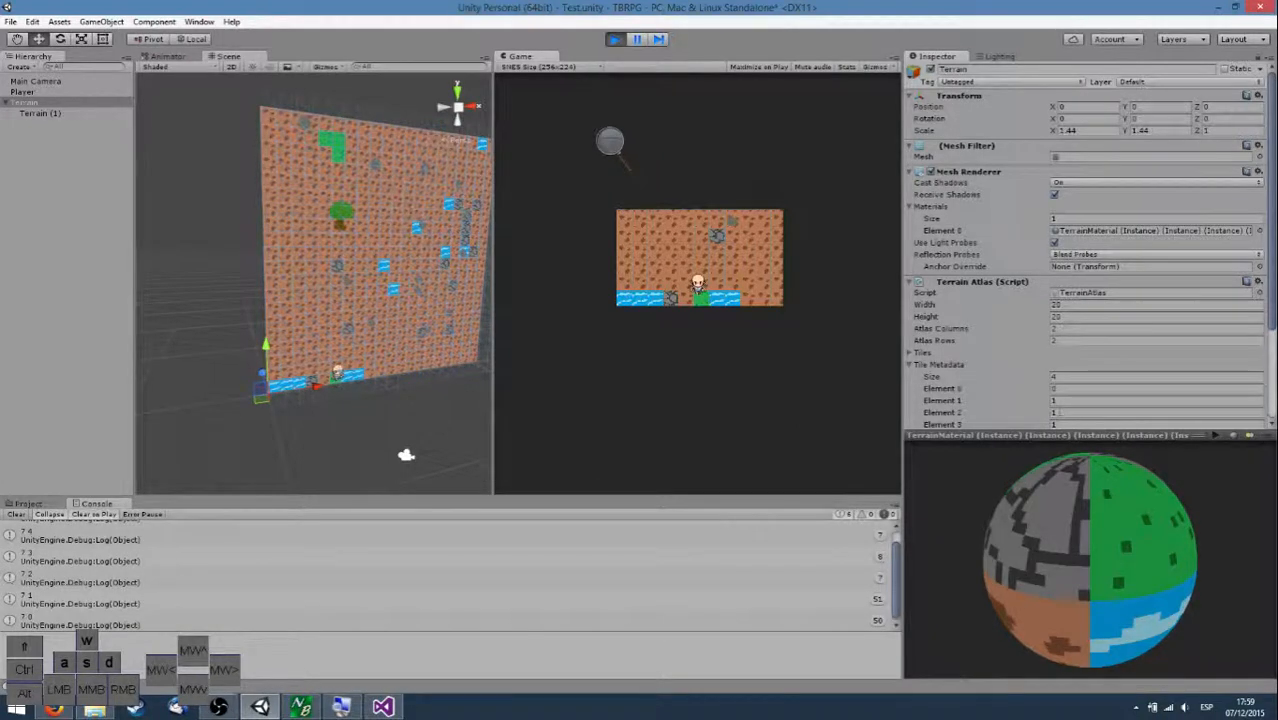
key(Up)
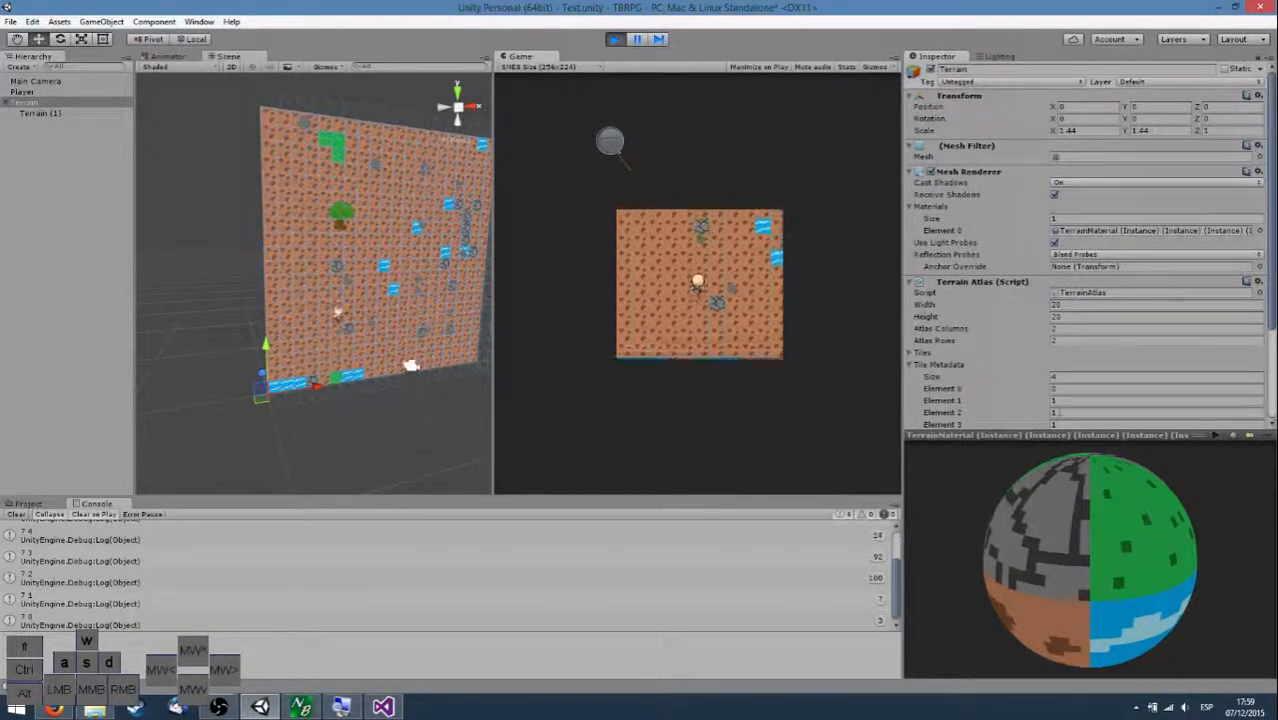
key(w)
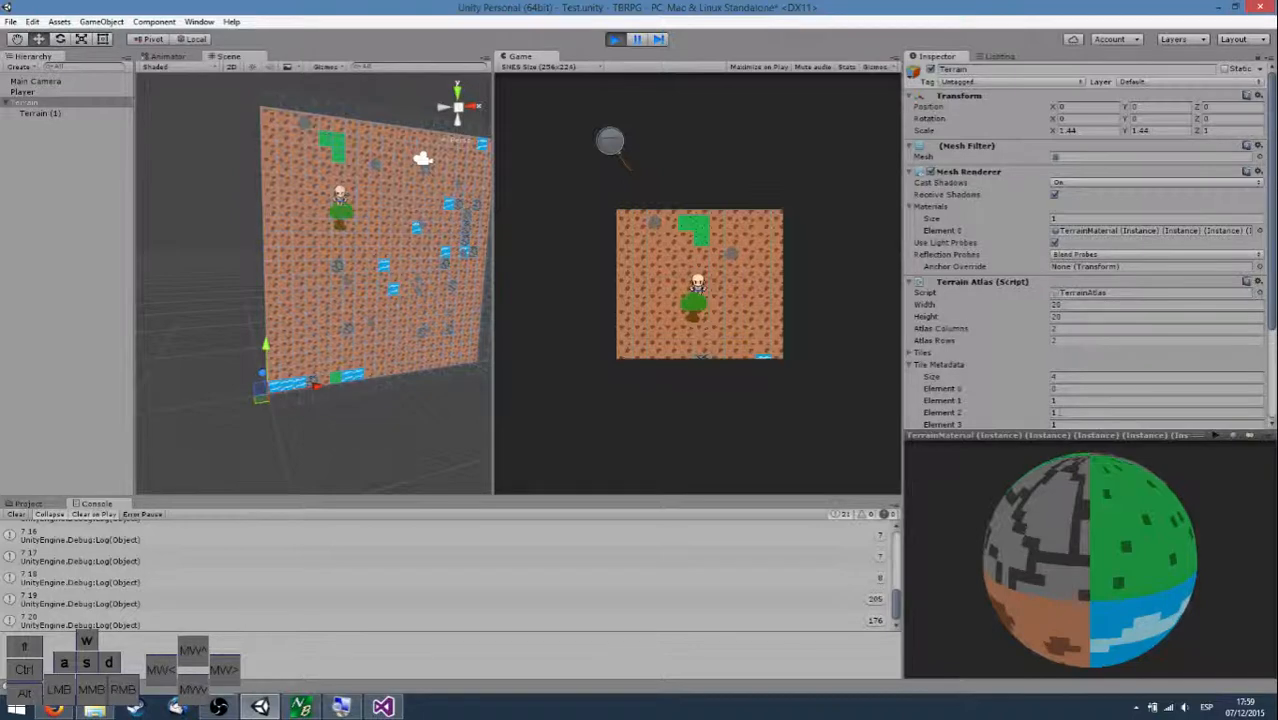
key(w)
Examine the player's spot above the tree in the Scene view against the newest logged tile coordinates.
right_drag(490, 335, 450, 372)
key(s)
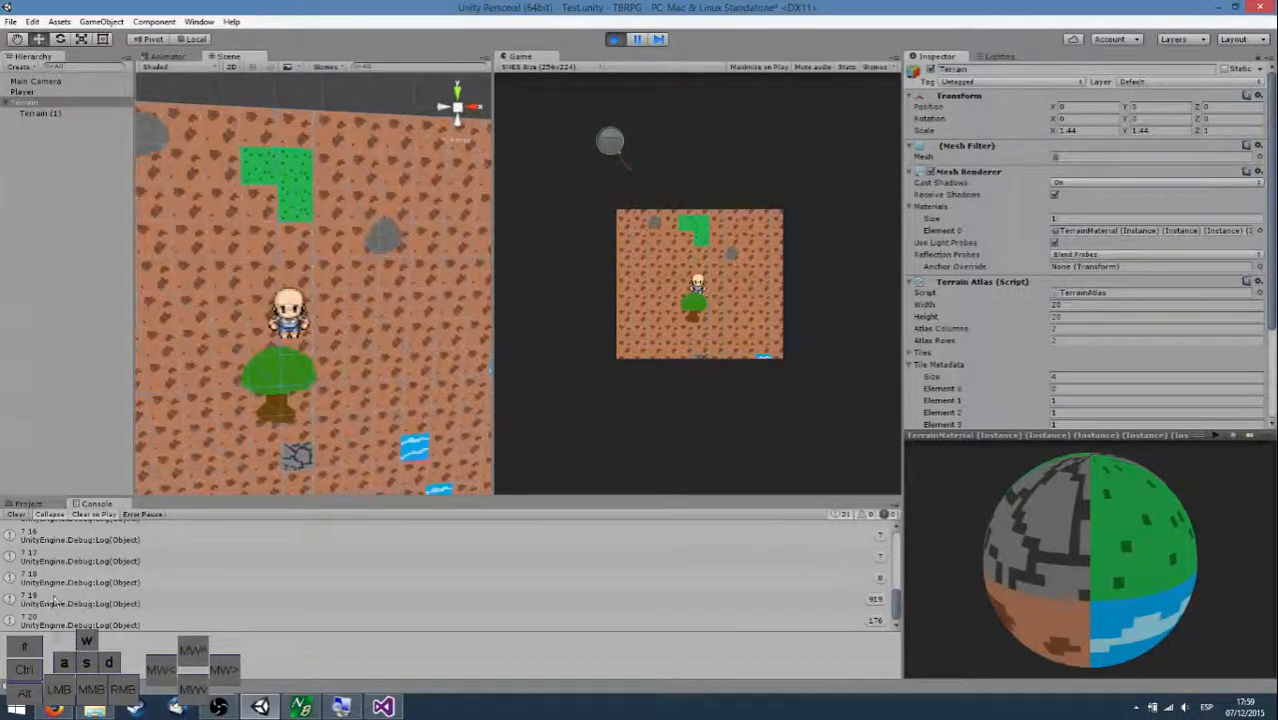
click(58, 620)
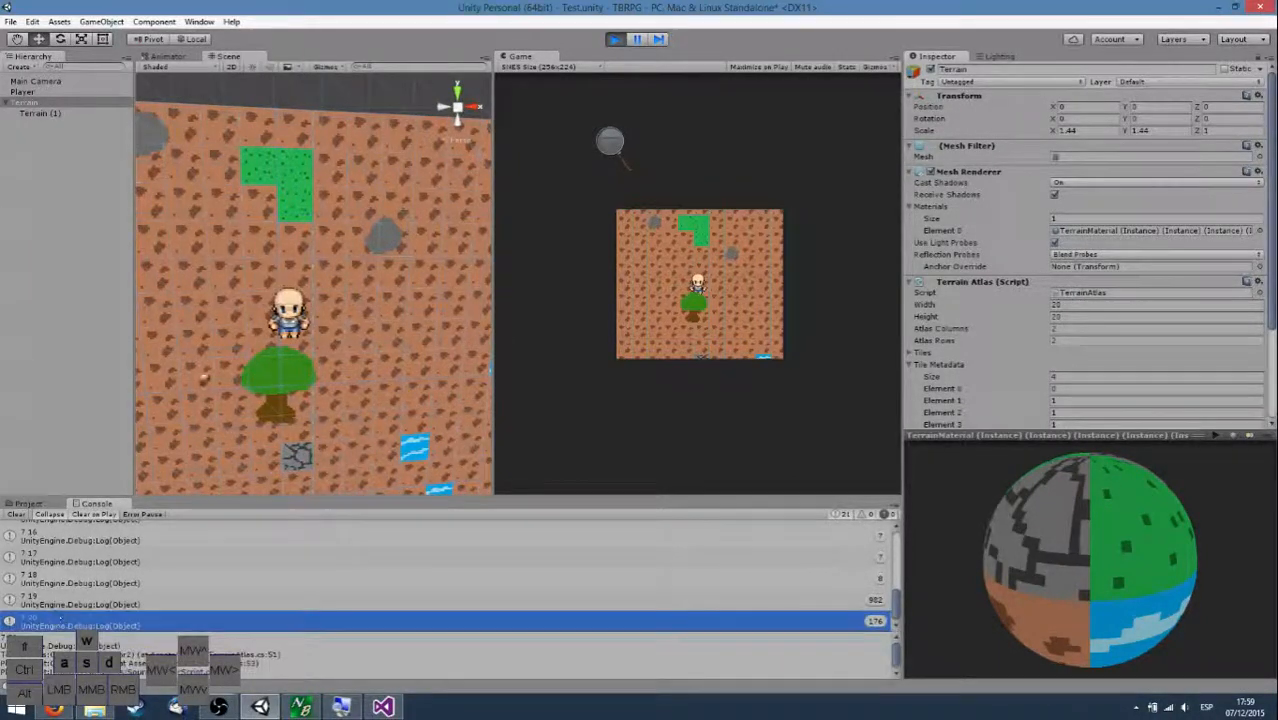
Examine the green tiles and the two terrain layers up close and from an angle in the Scene view.
click(285, 136)
key(a)
right_drag(287, 137, 398, 46)
key(w)
key(d)
key(w)
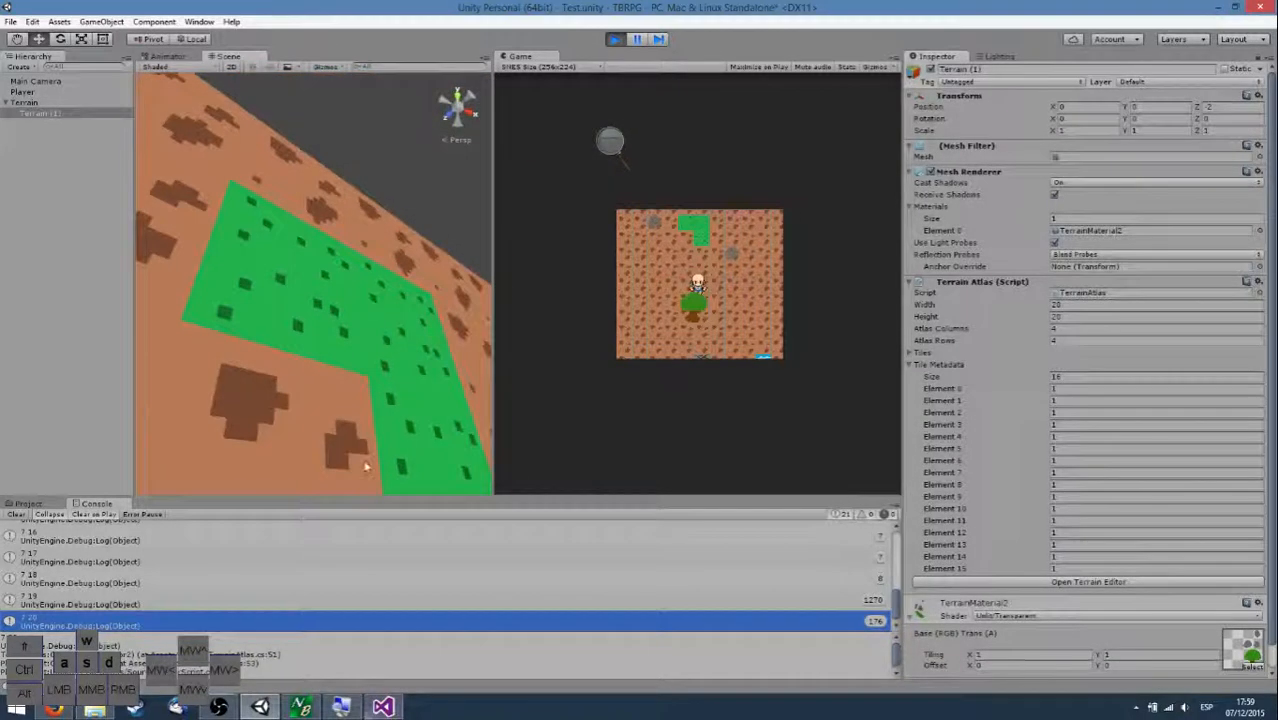
click(396, 261)
key(s)
right_drag(396, 259, 301, 384)
key(w)
key(s)
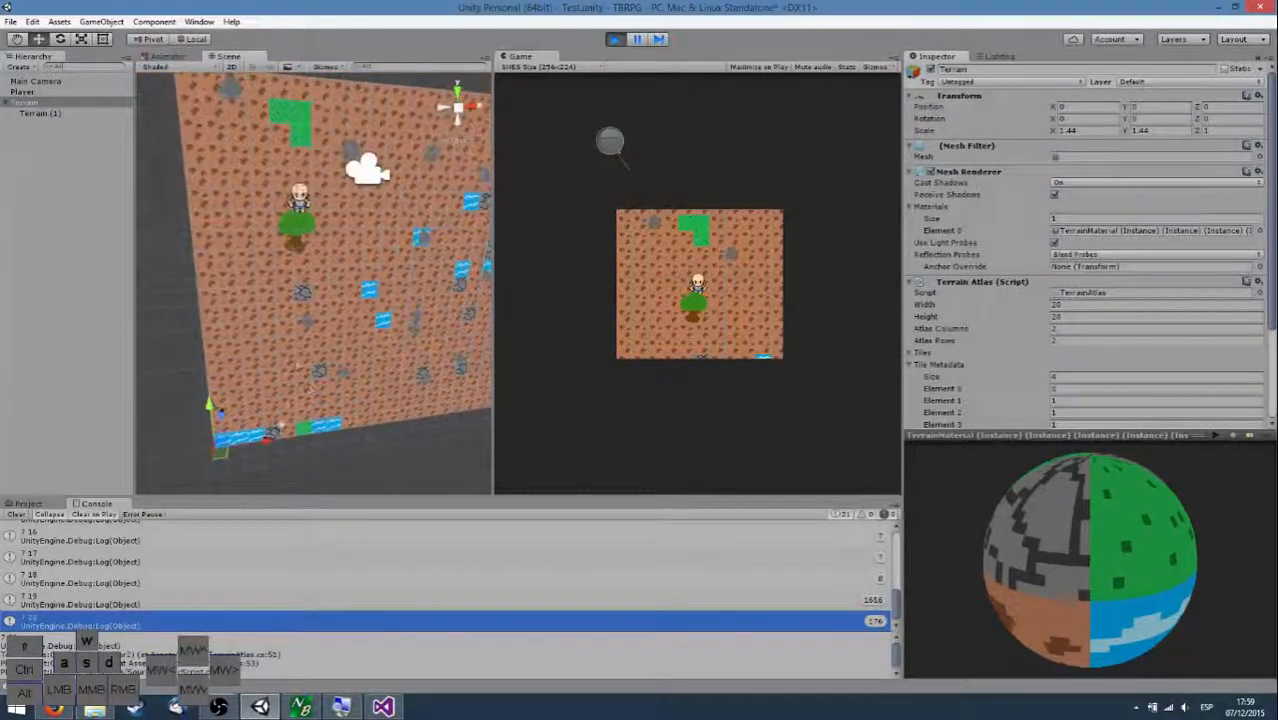
Walk the player past the terrain's left edge, clear the Console, and walk back right towards the water tiles to log the coordinates.
key(a)
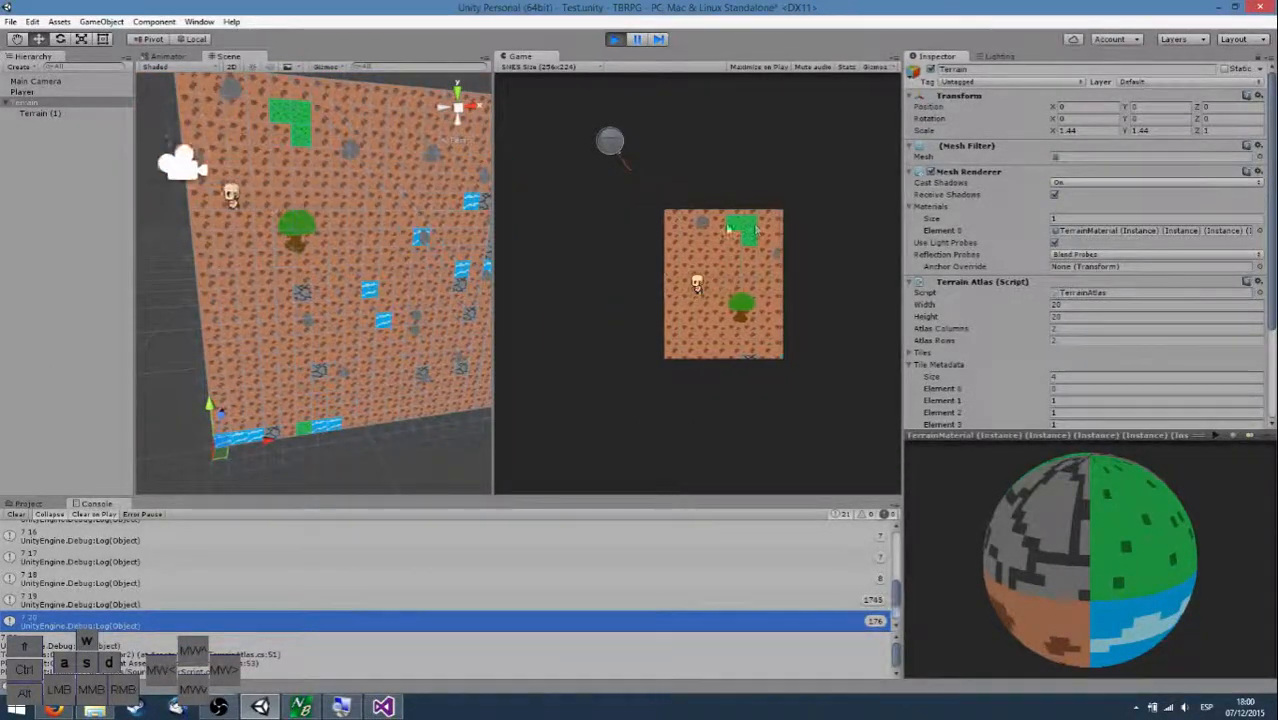
key(d)
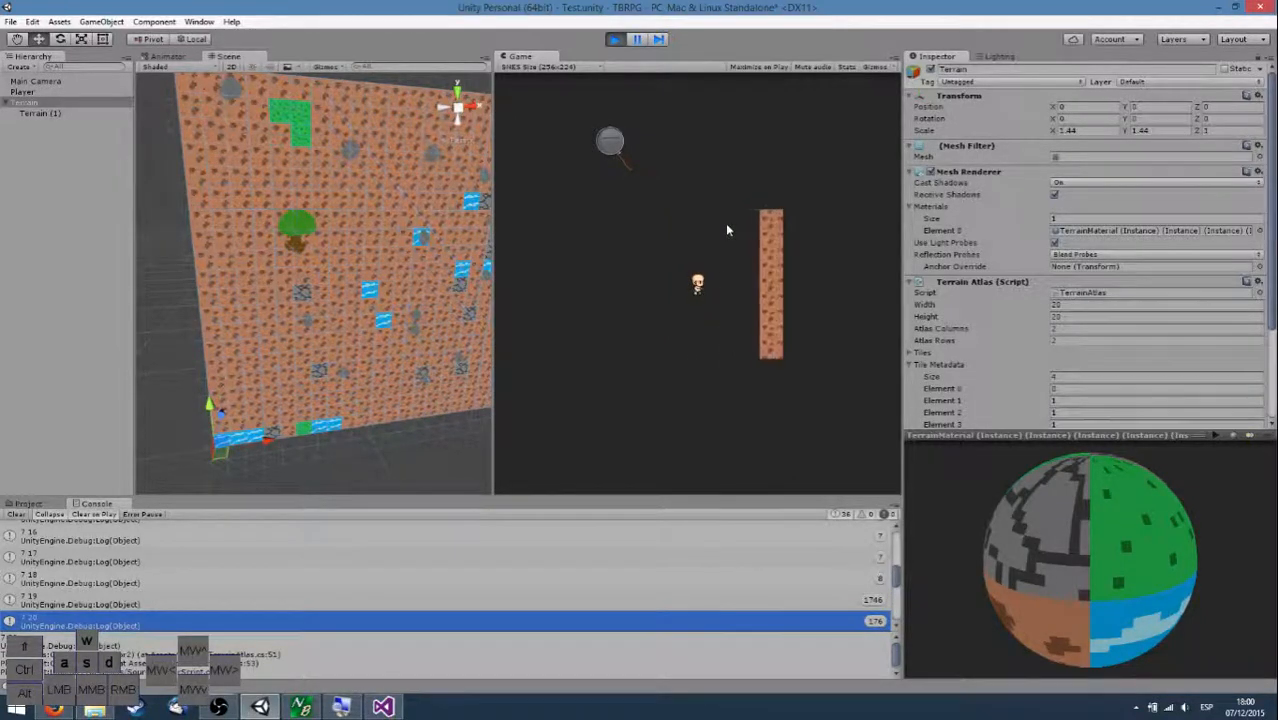
click(18, 514)
key(d)
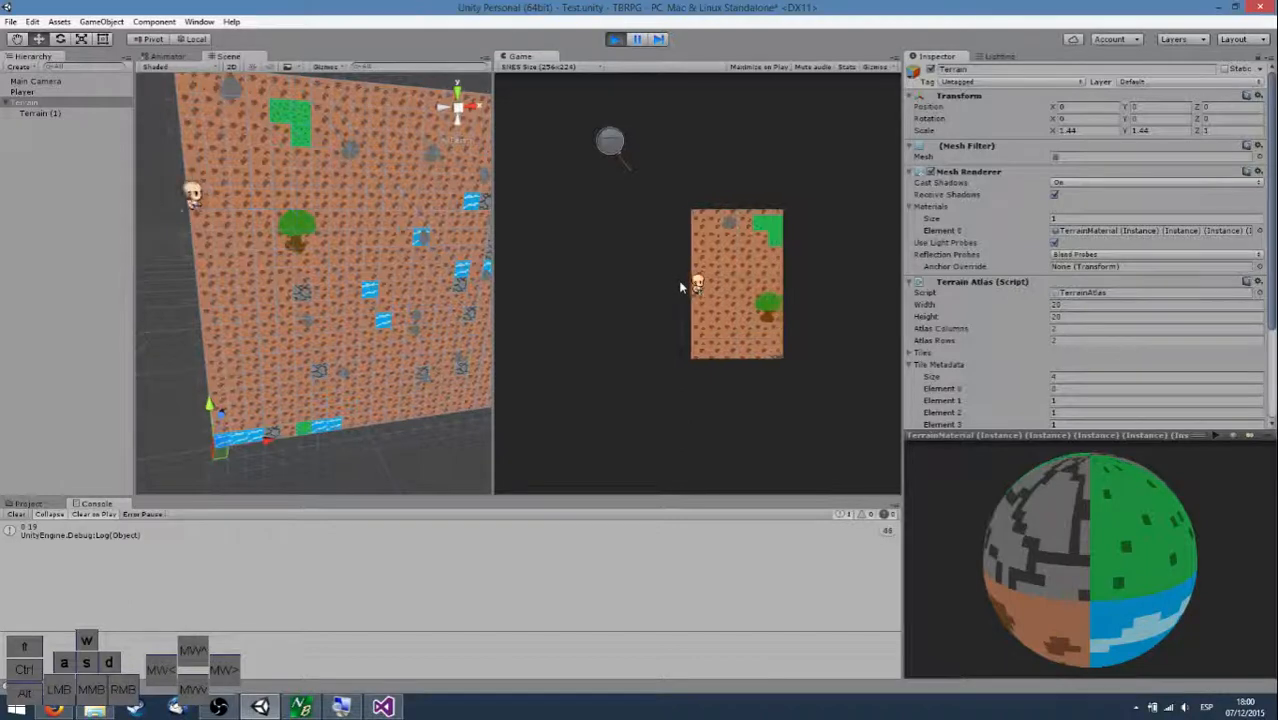
key(d)
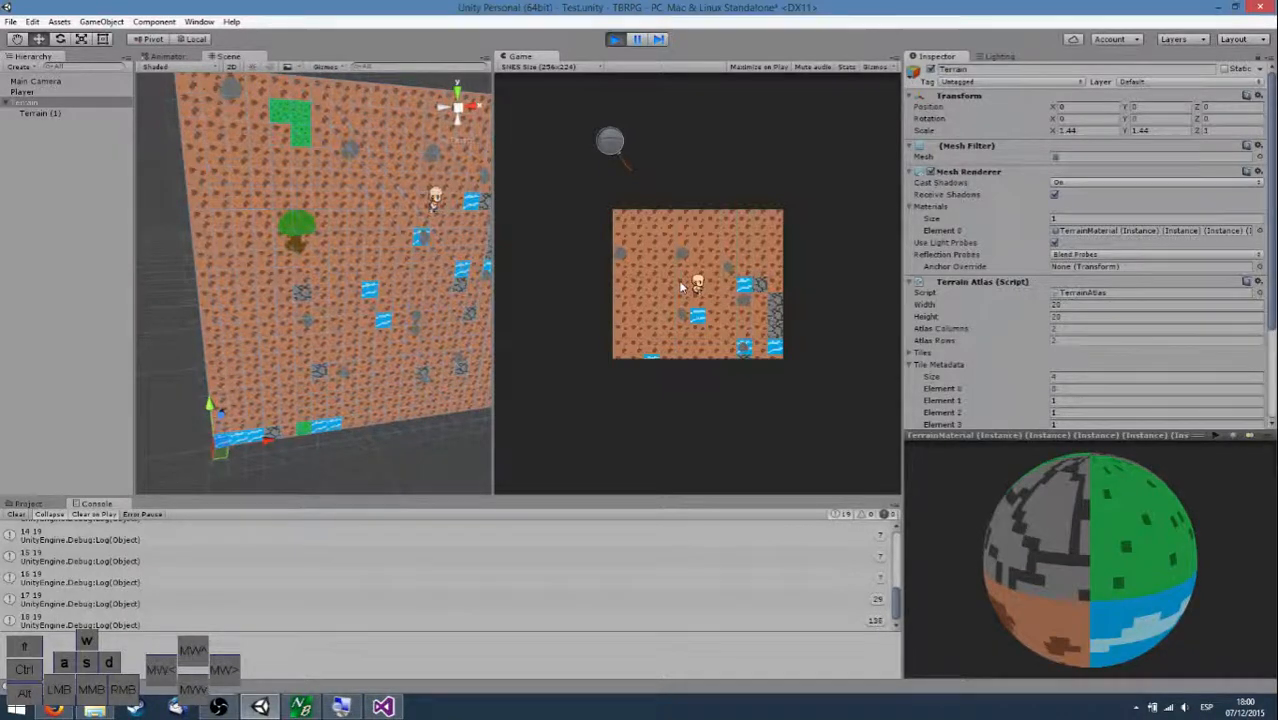
Examine the terrain's upper-right corner around the player in the Scene view, and stop the game.
right_drag(291, 470, 165, 330)
key(w)
key(d)
key(s)
key(w)
key(d)
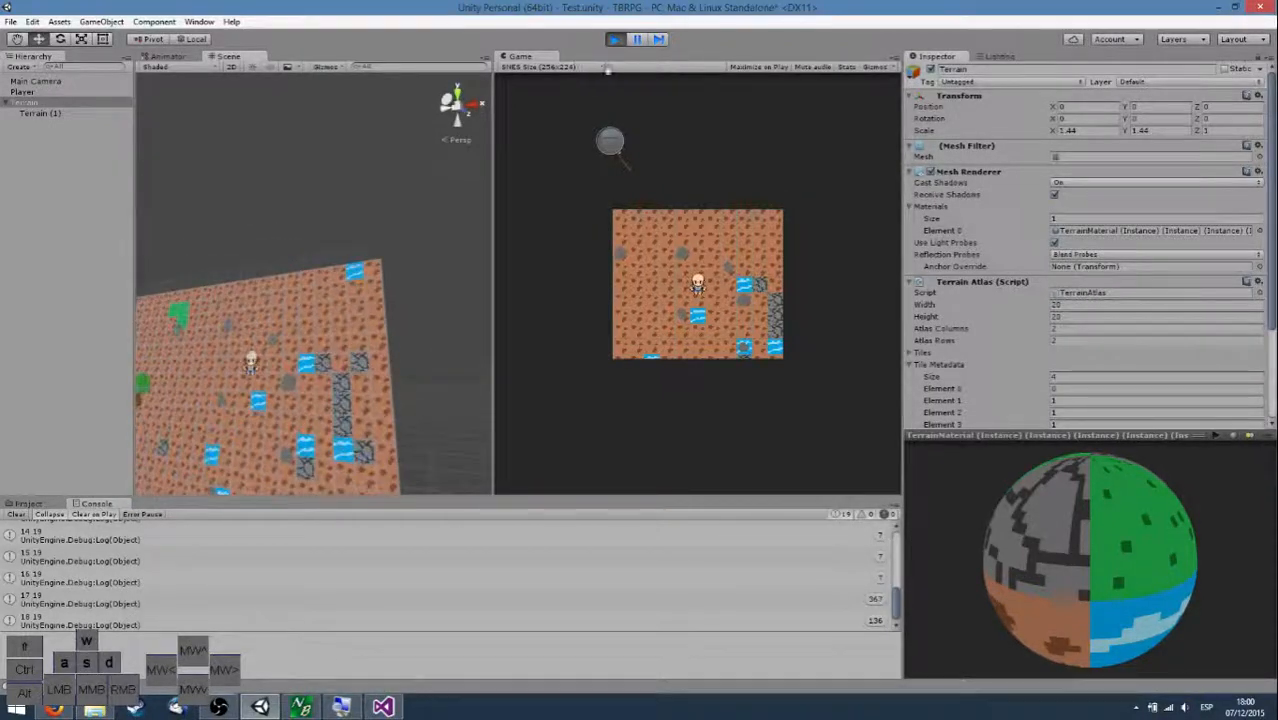
click(612, 40)
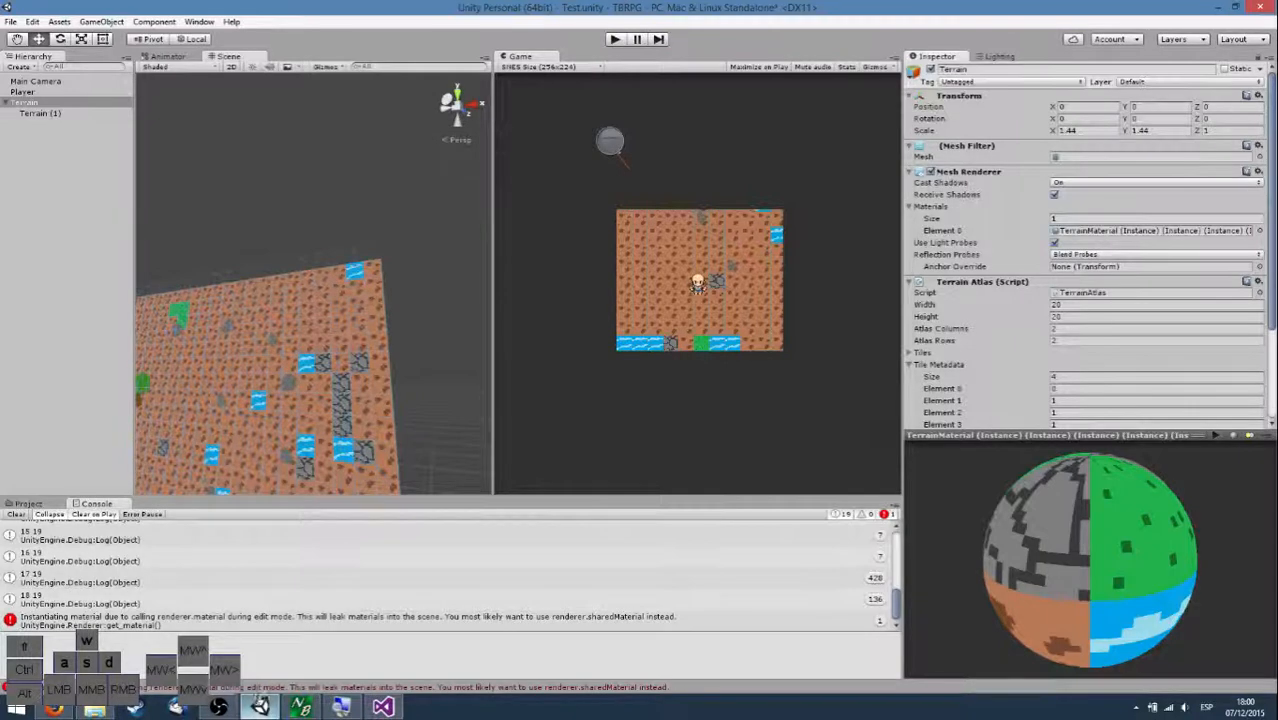
Set the parent Terrain's width and height to 10 and its Tiles array size to 100.
mouse_move(260, 706)
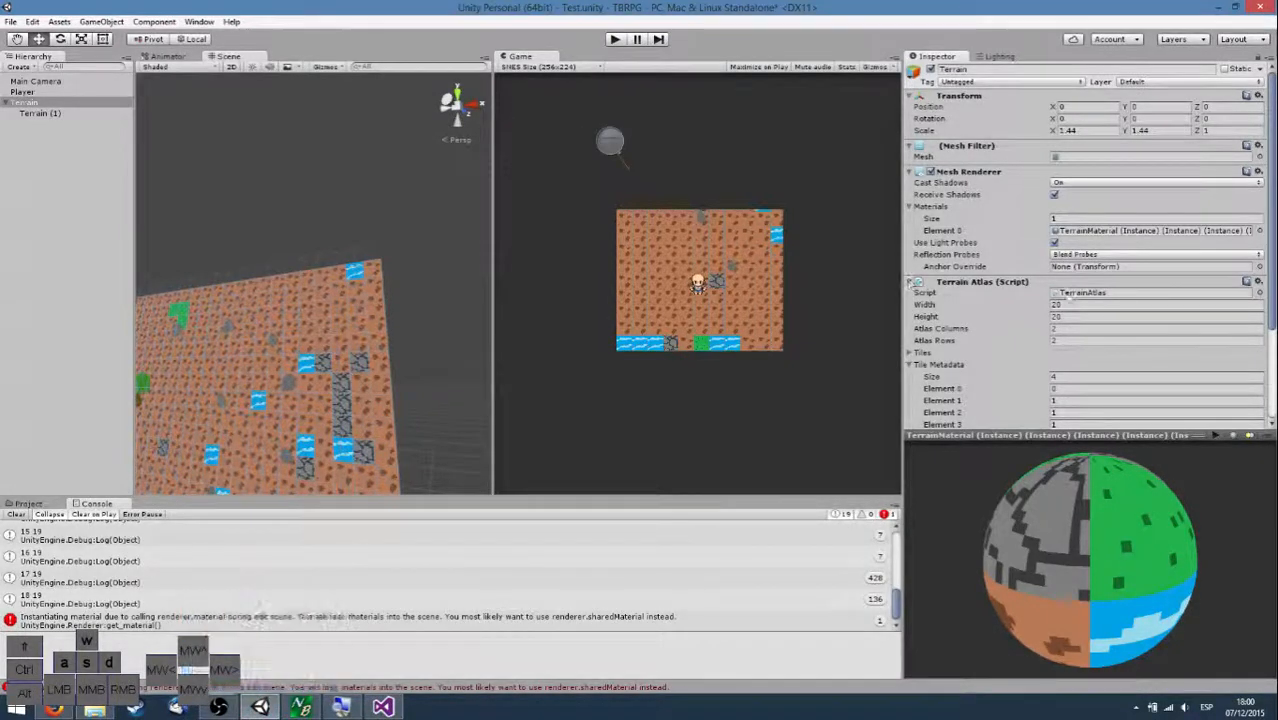
click(1078, 304)
text(10)
click(1079, 316)
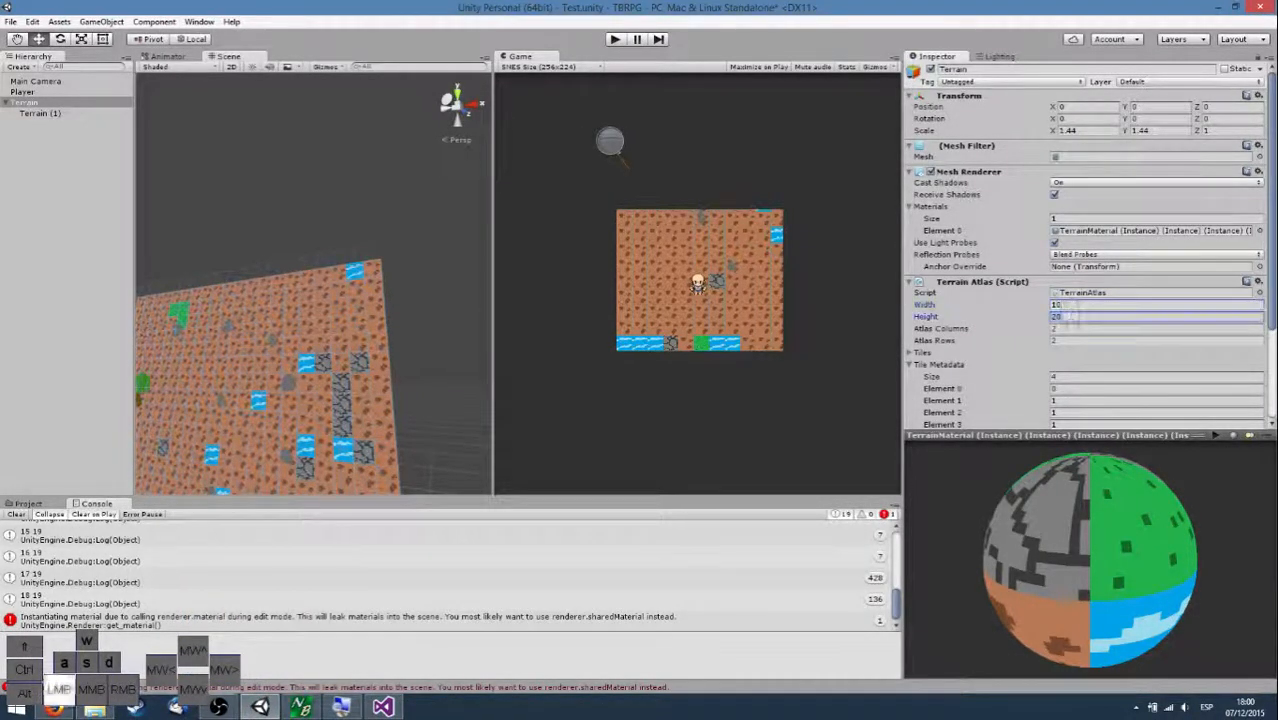
text(10)
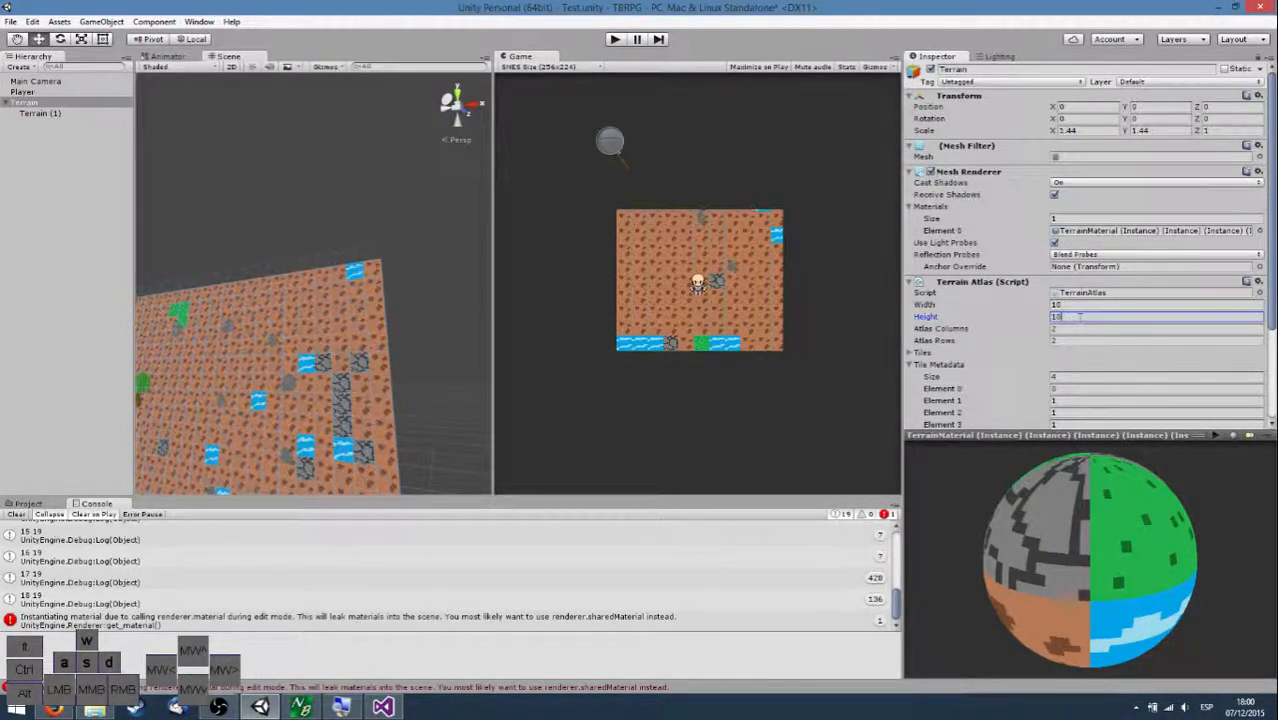
click(912, 353)
click(1086, 365)
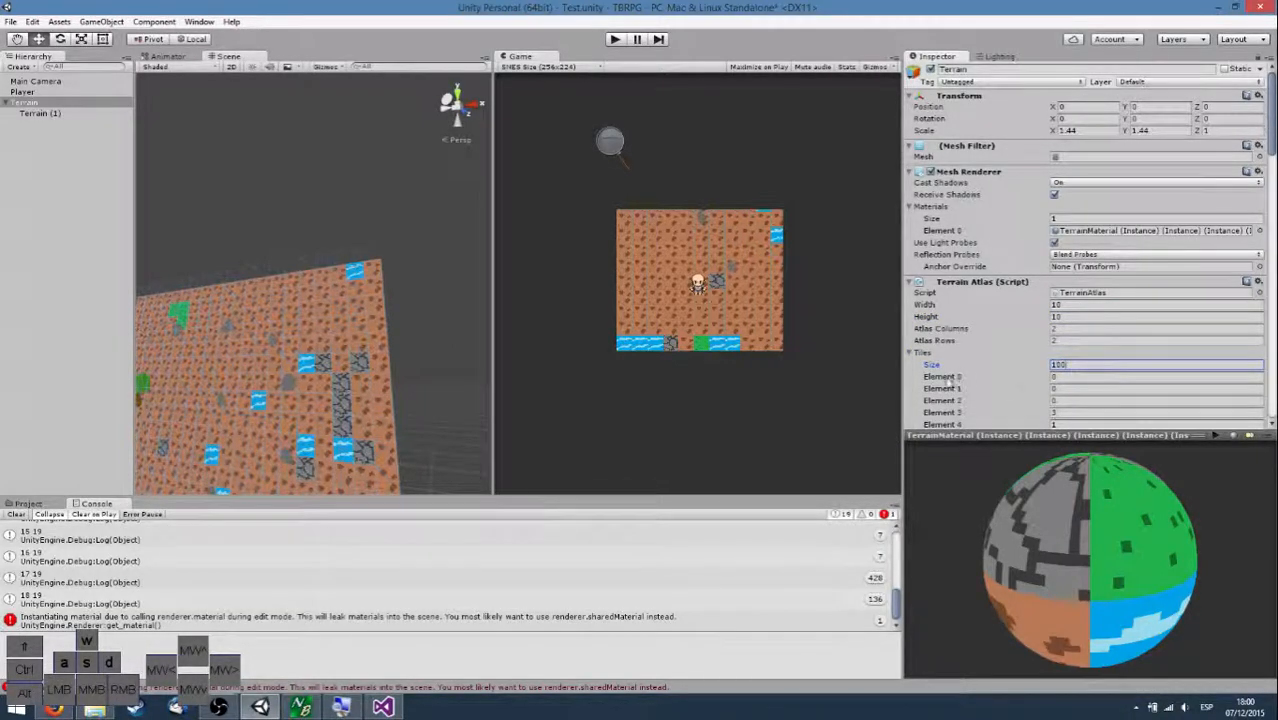
Set the child Terrain (1)'s width and height to 10 and its Tiles array size to 100.
click(50, 114)
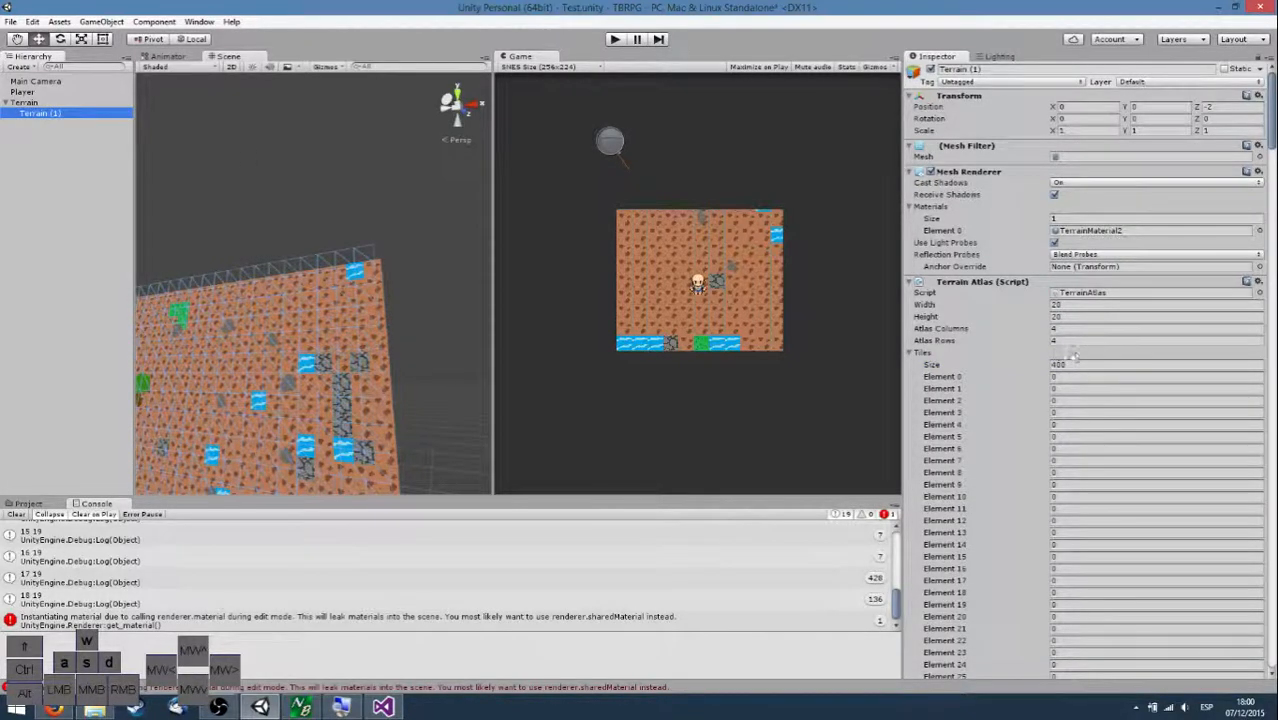
click(1070, 316)
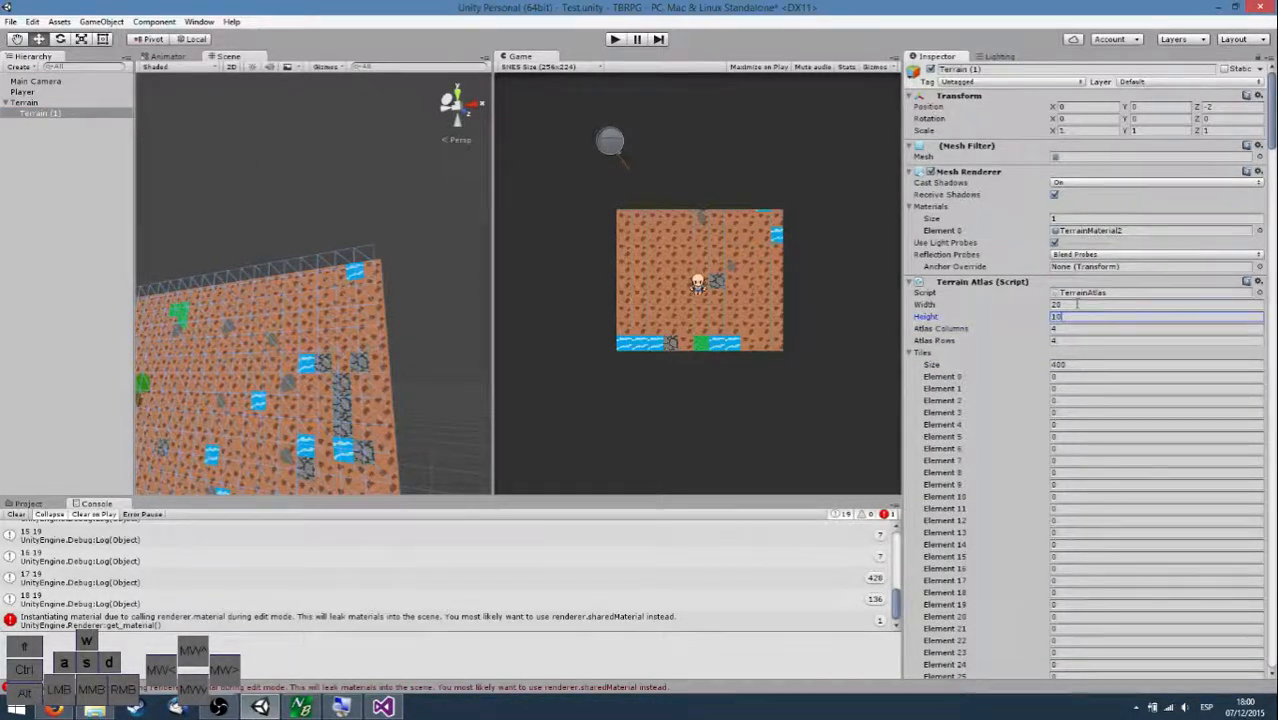
click(1077, 304)
text(10)
click(1100, 364)
text(1)
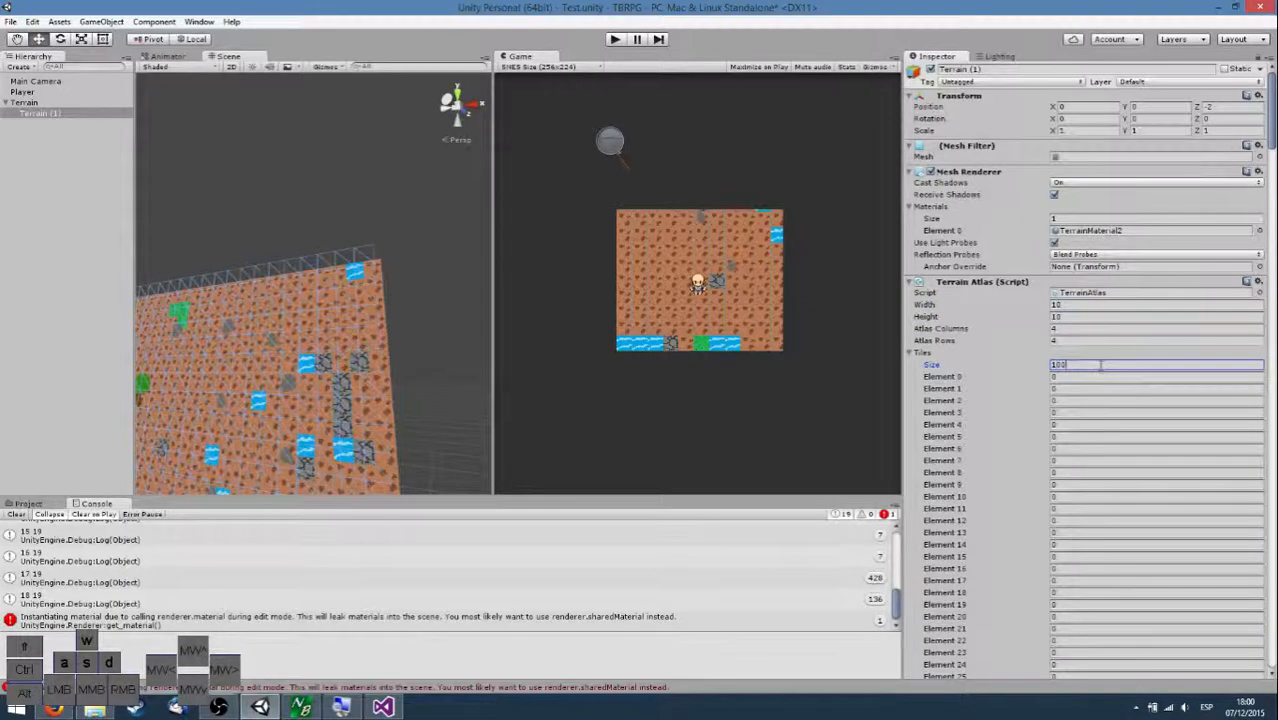
text(00)
click(425, 254)
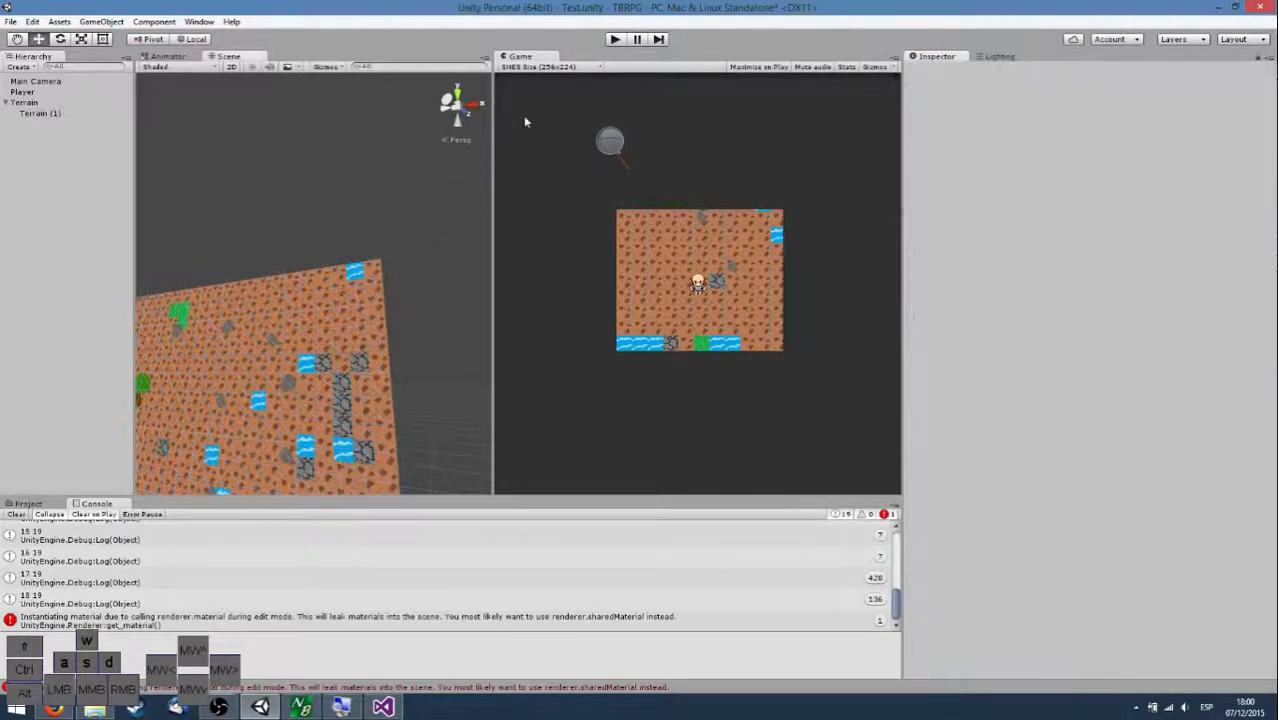
Run the game and examine the resized terrain from the front in the Scene view.
click(615, 39)
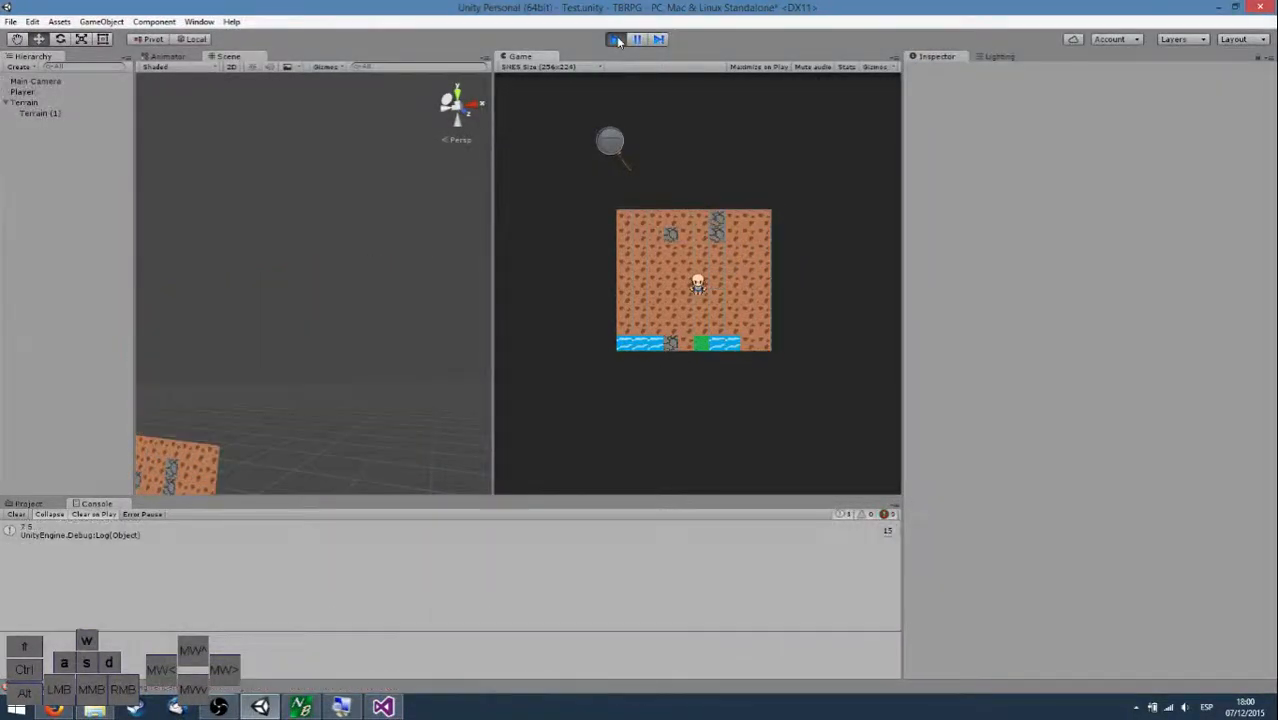
click(430, 274)
key(w)
right_drag(377, 286, 631, 303)
key(a)
key(a)
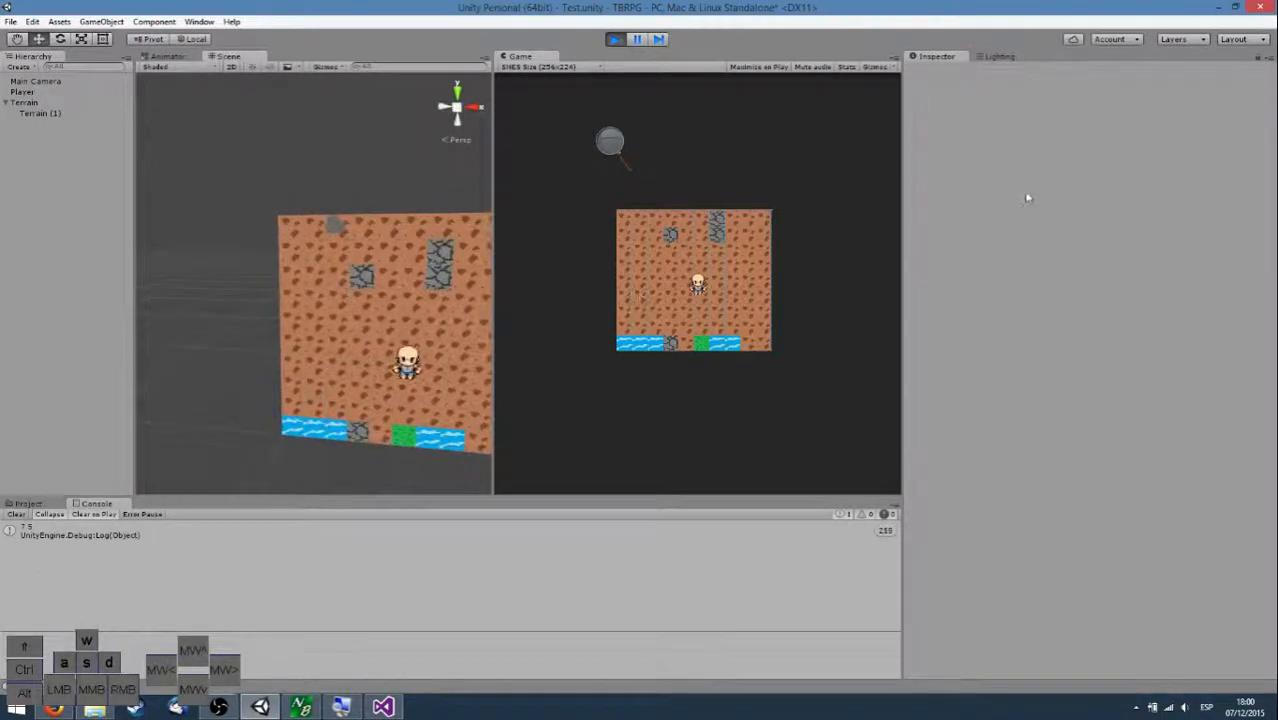
Walk the player up between the rocks, down to the green tile and slightly left, and inspect both terrain objects' settings.
key(w)
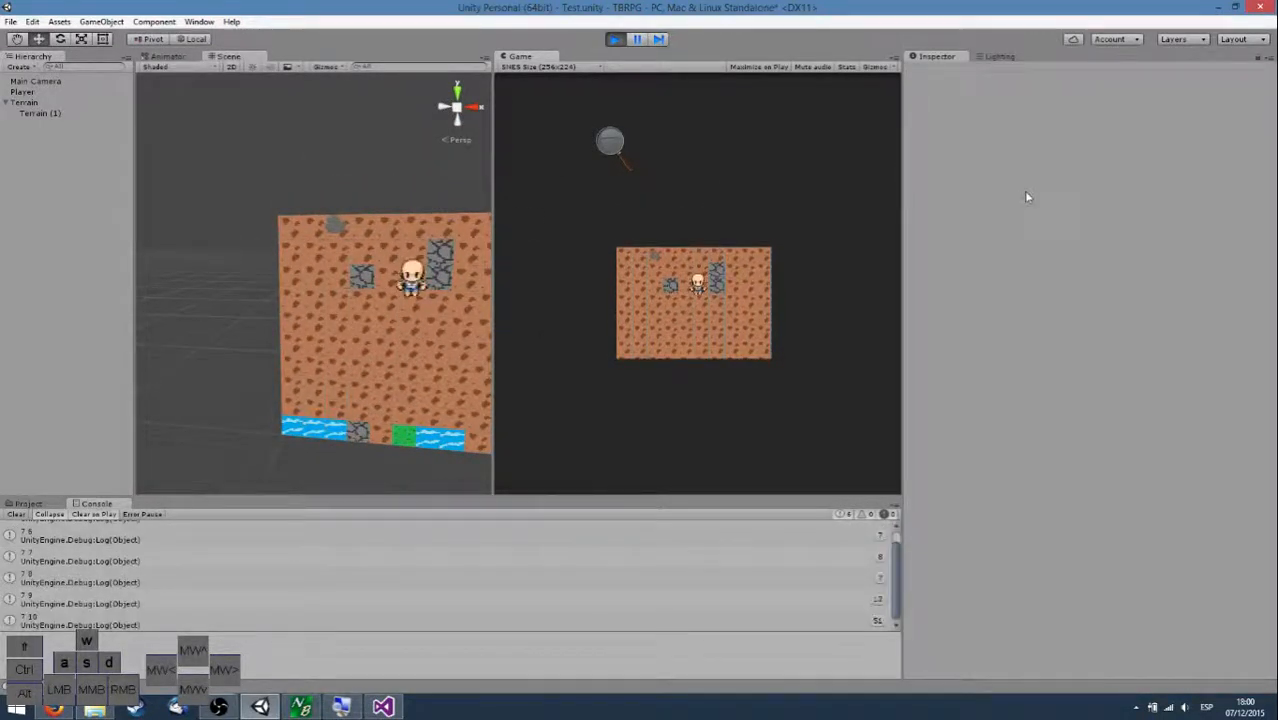
key(s)
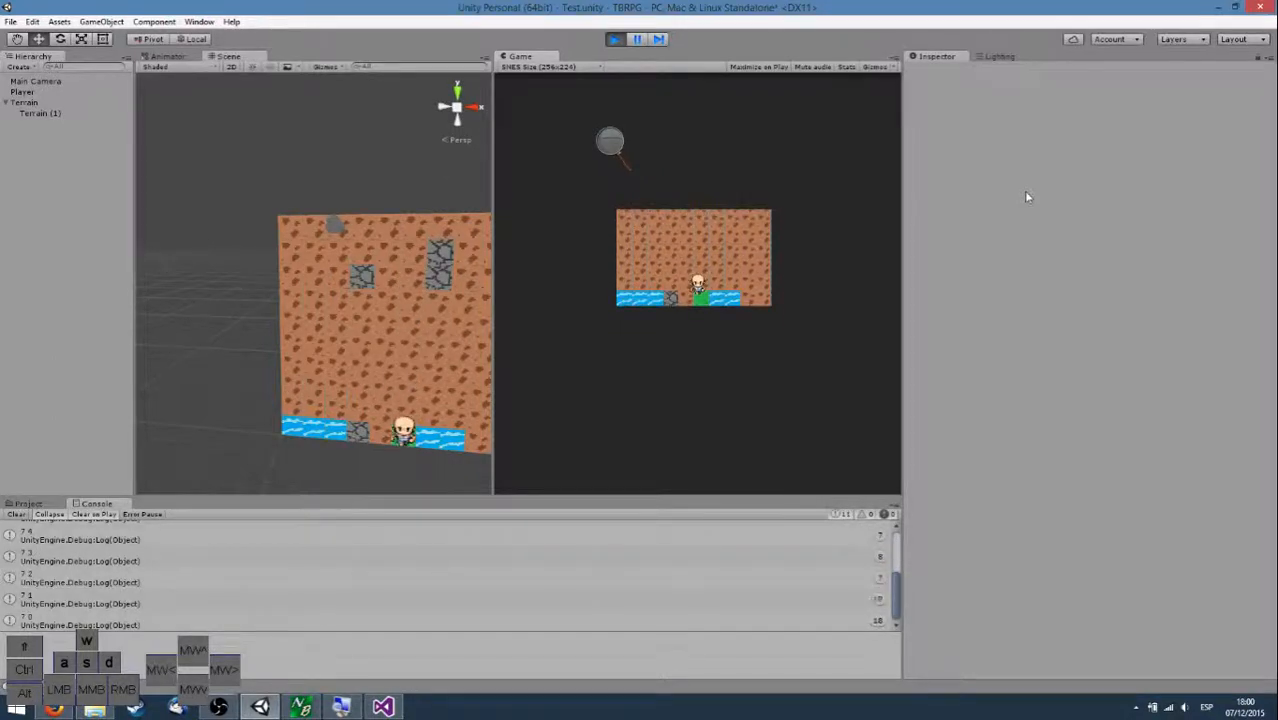
key(a)
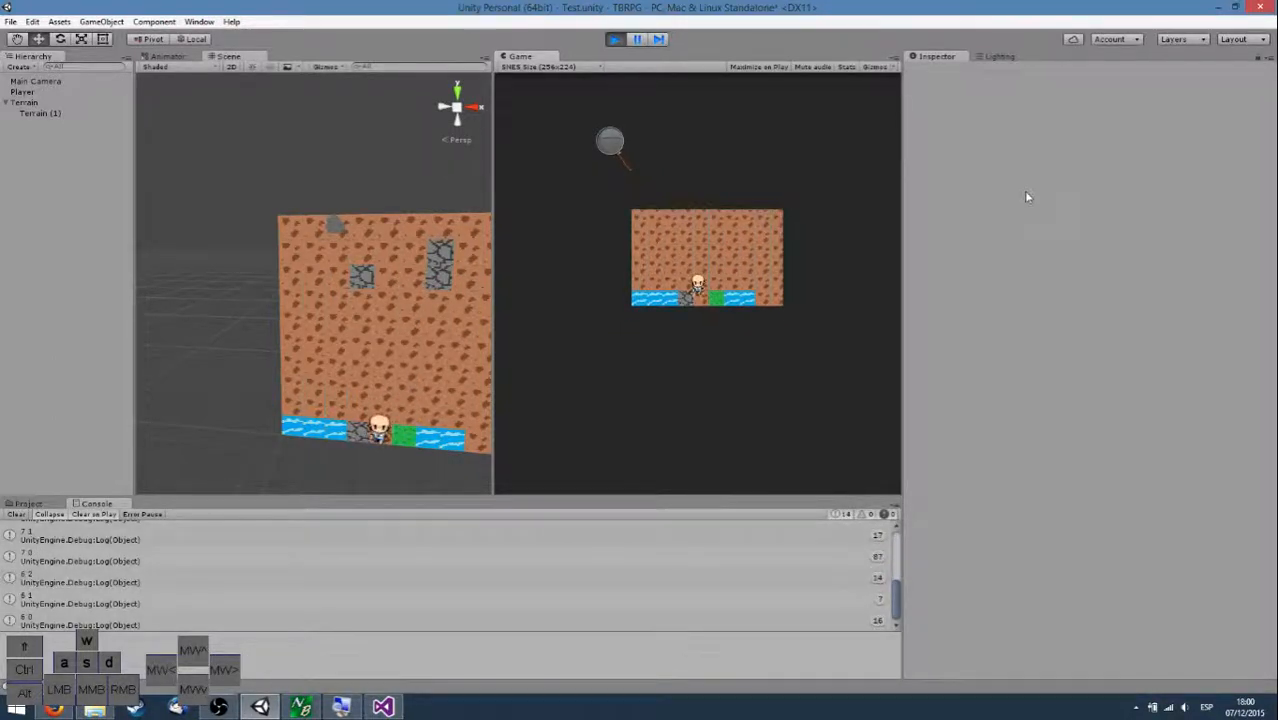
click(66, 114)
click(68, 103)
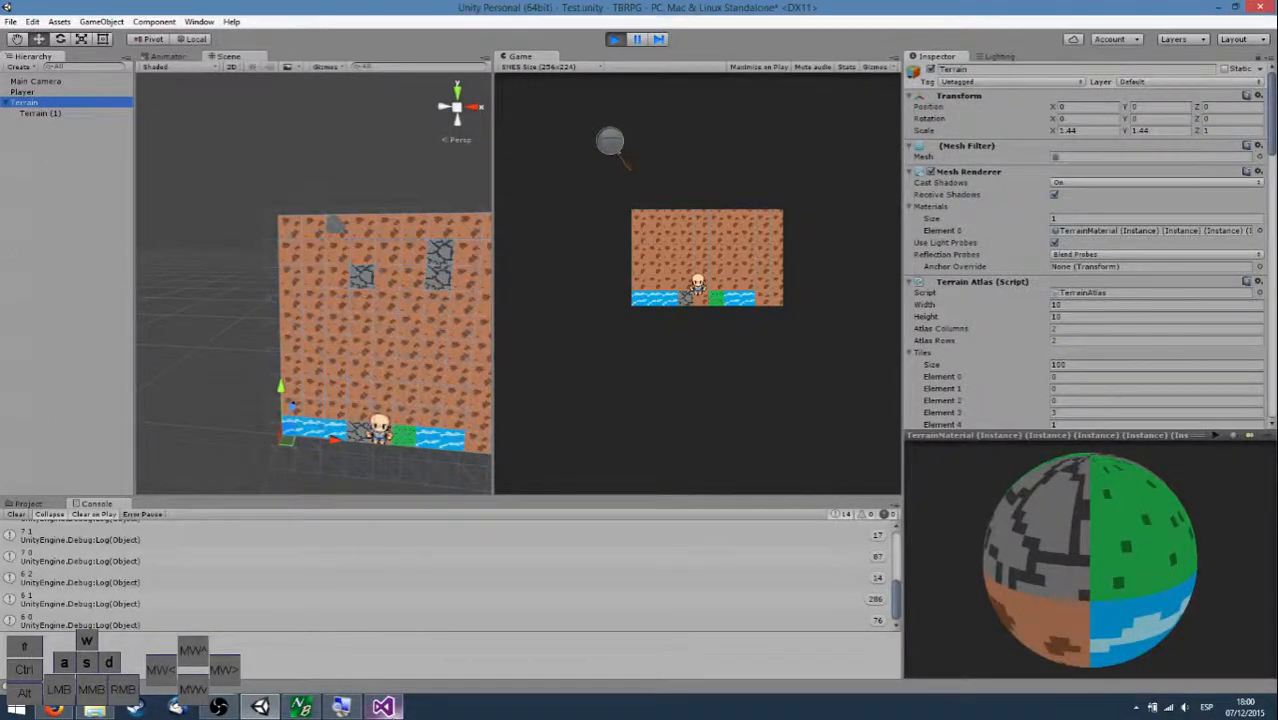
mouse_move(383, 707)
right_drag(315, 390, 342, 286)
key(w)
key(s)
key(a)
key(w)
Switch to Visual Studio and cast tileWidth and tileHeight to float in both divisions of GetTileIndex.
click(384, 708)
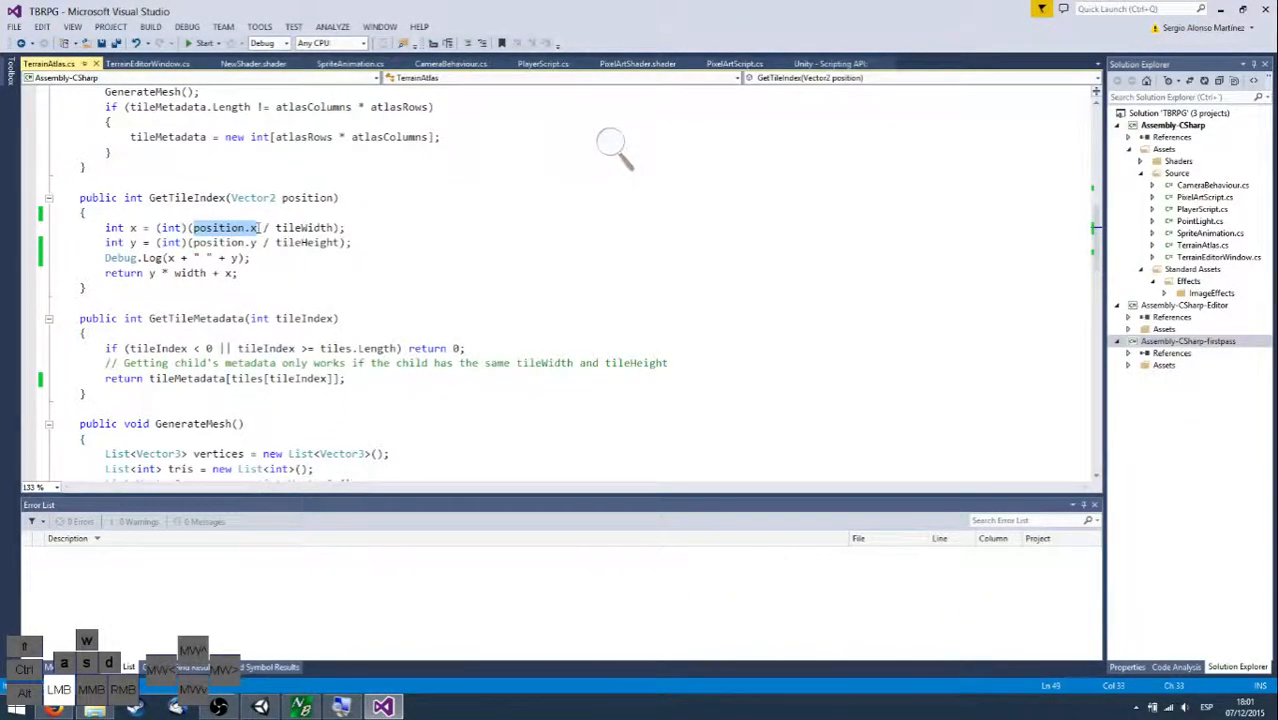
click(258, 229)
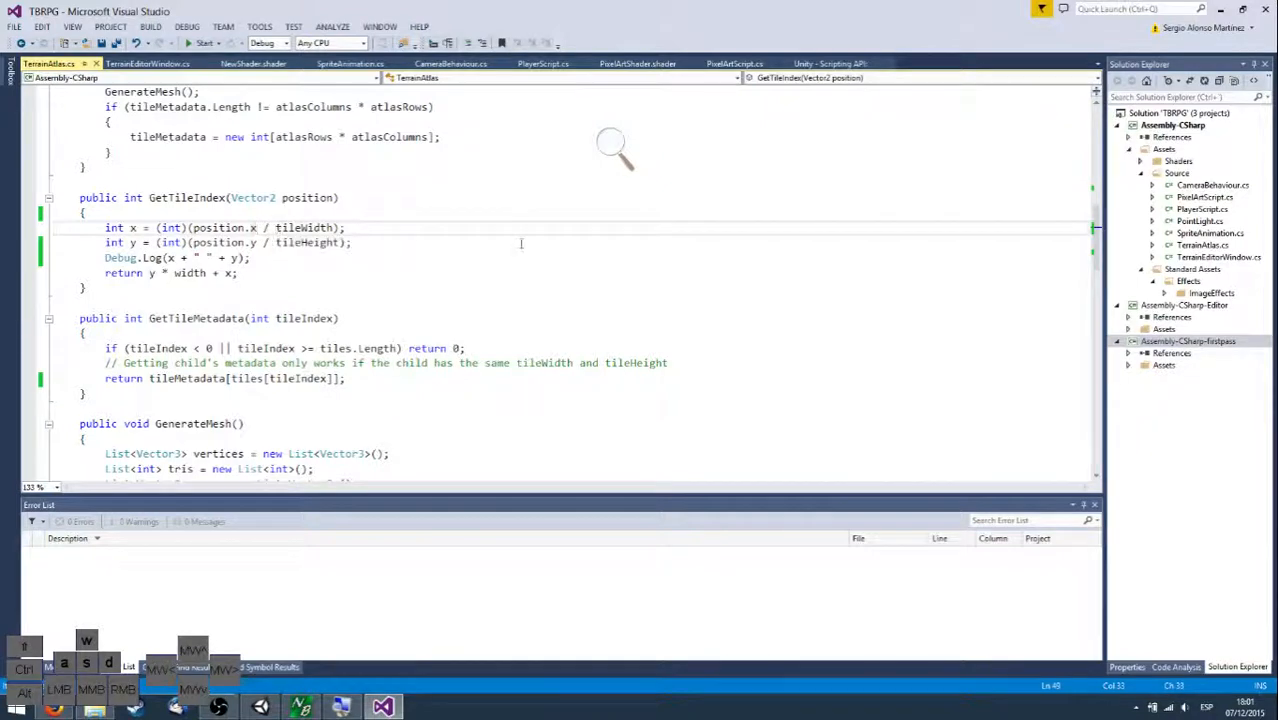
text((fla)
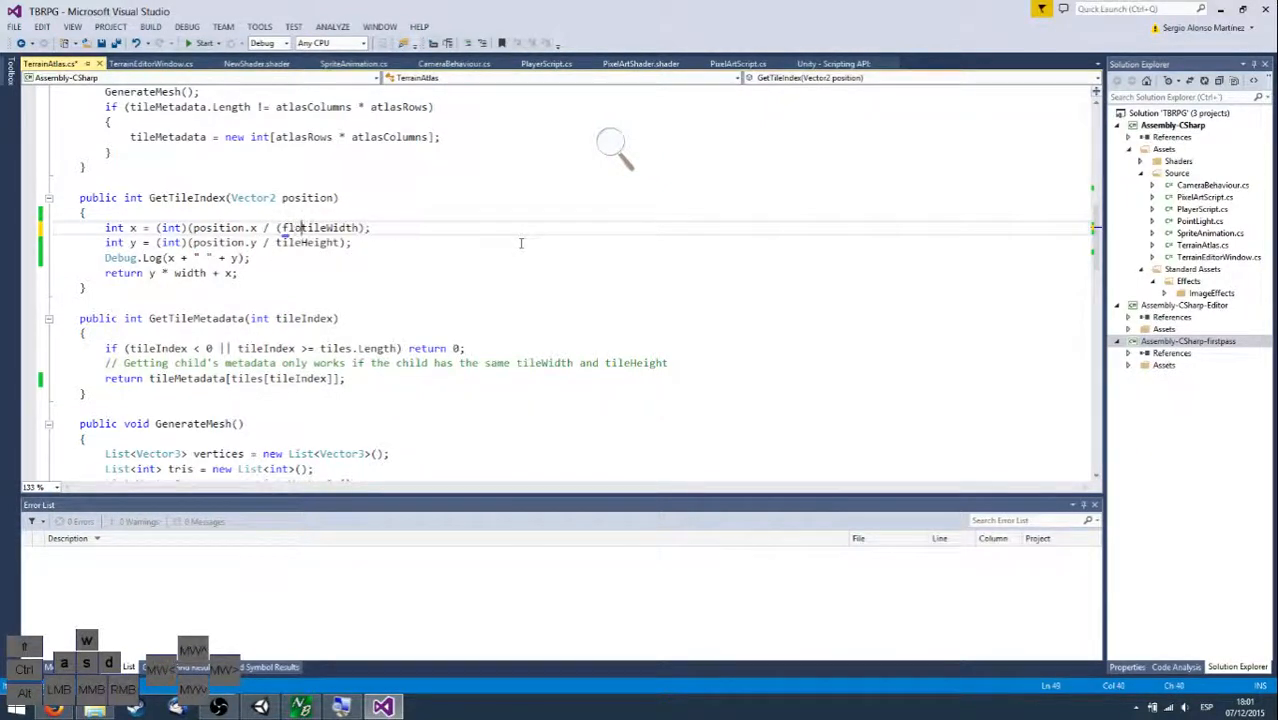
text(at))
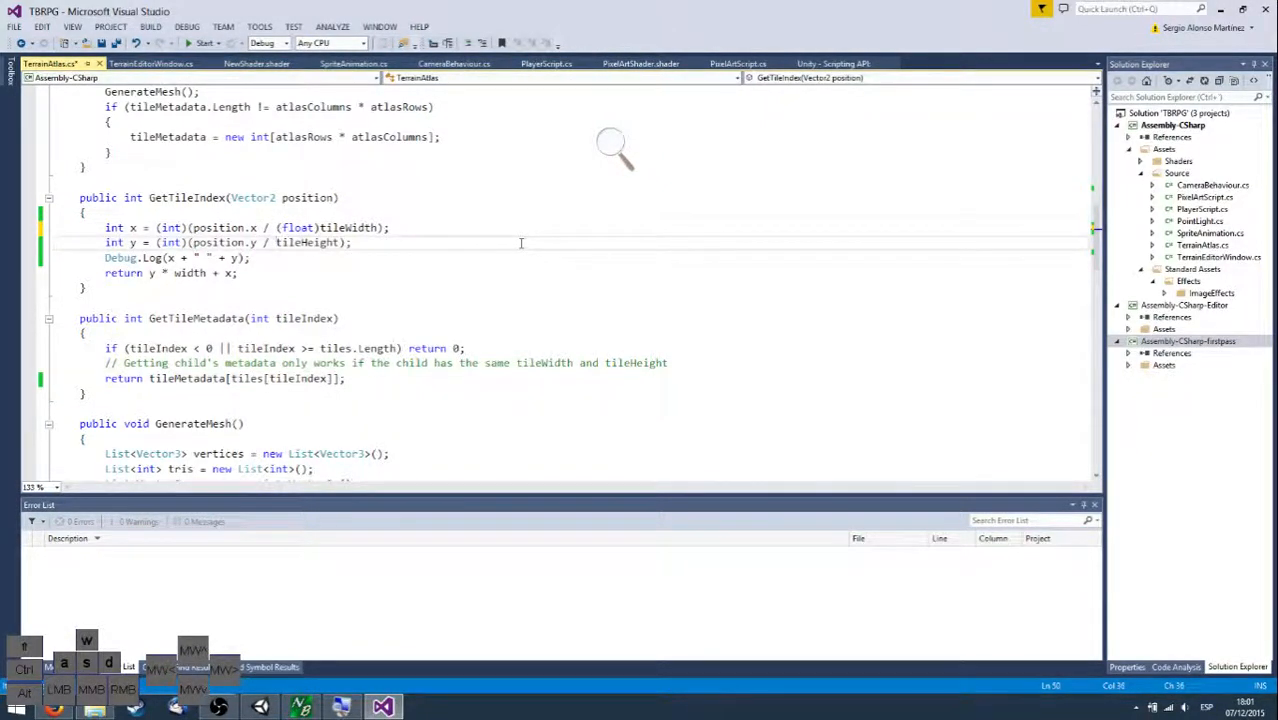
text((float))
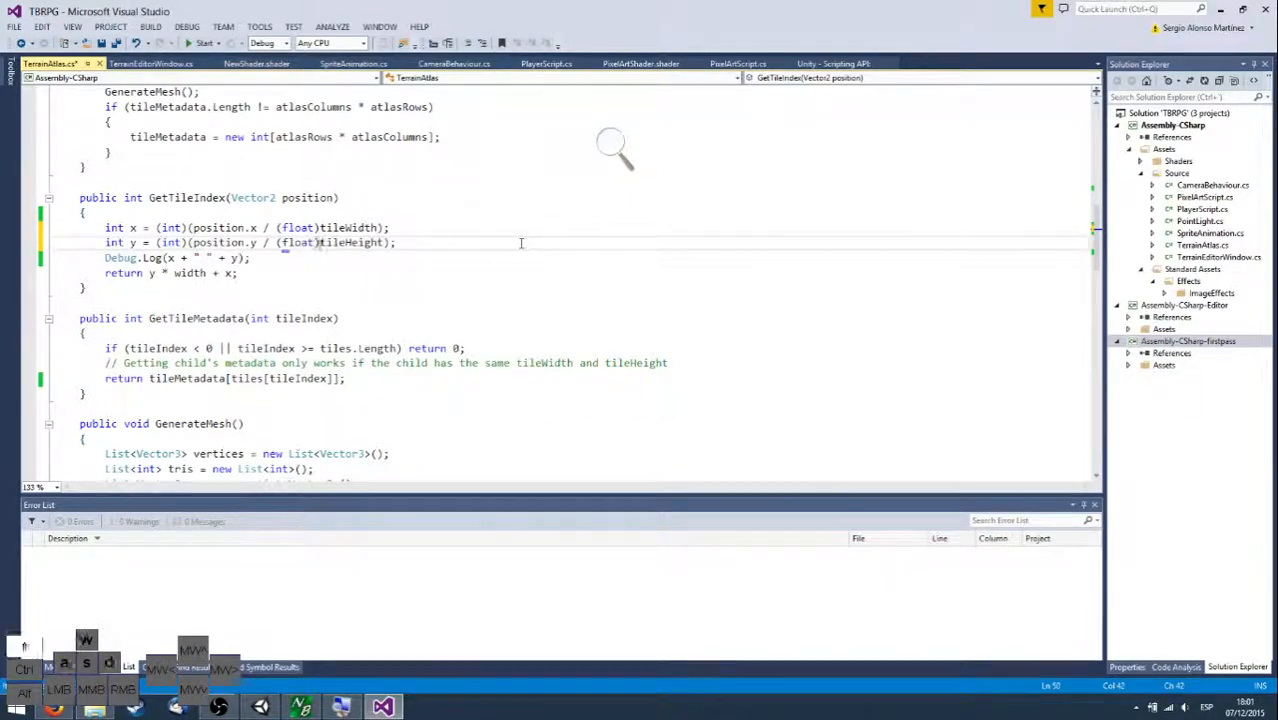
Check the declared types of tileWidth and tileHeight, and remove the float casts from both GetTileIndex divisions.
scroll(520, 242, up, 3)
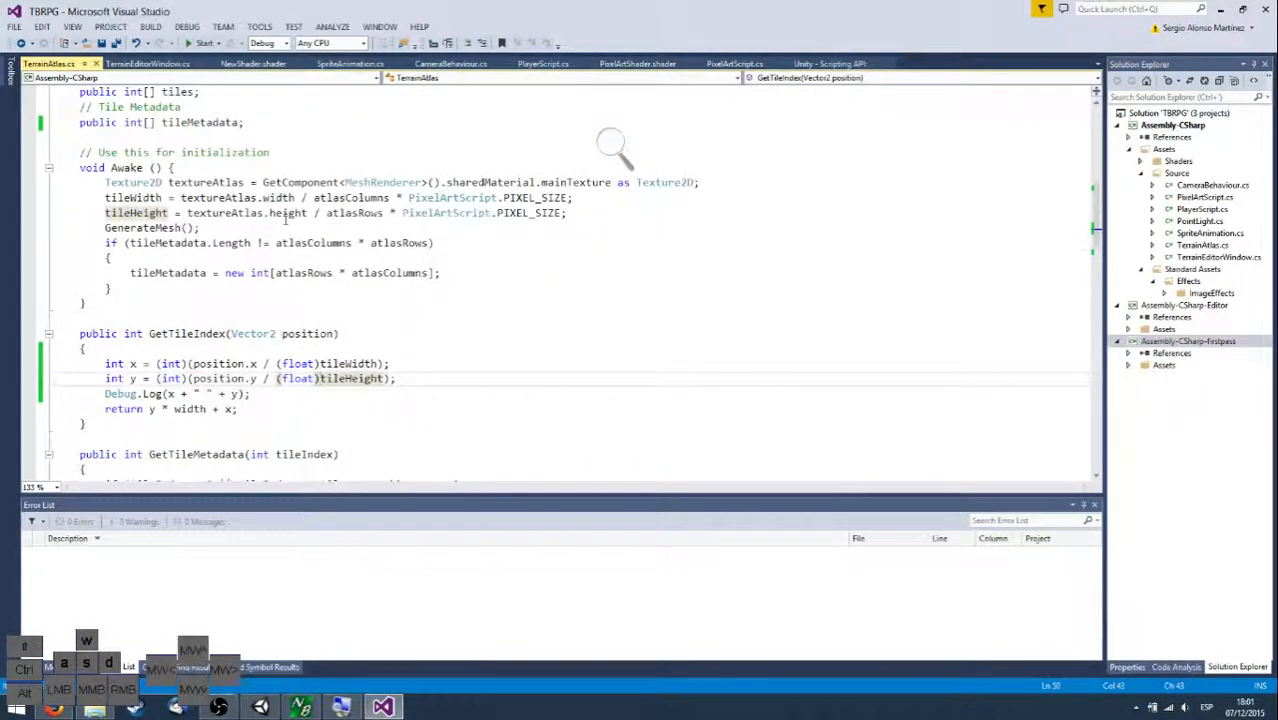
scroll(263, 344, up, 1)
scroll(268, 414, up, 2)
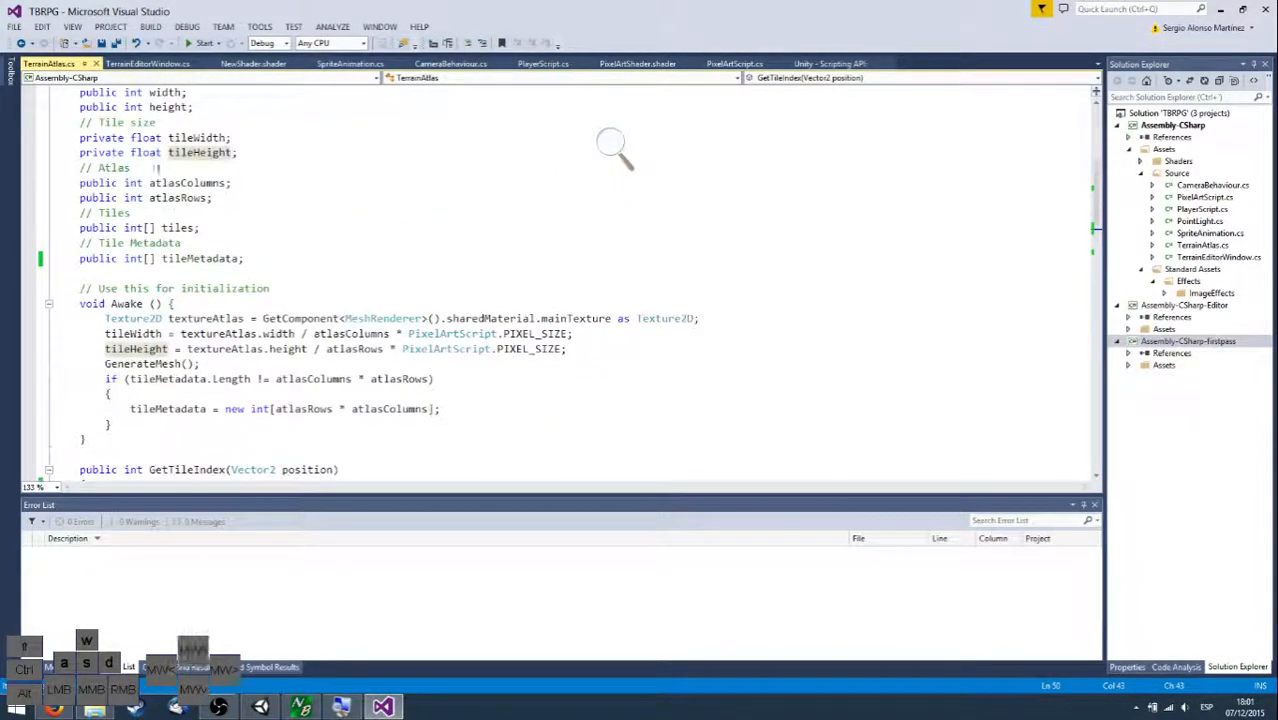
scroll(268, 414, down, 3)
key(BackSpace)
key(BackSpace)
key(BackSpace)
key(BackSpace)
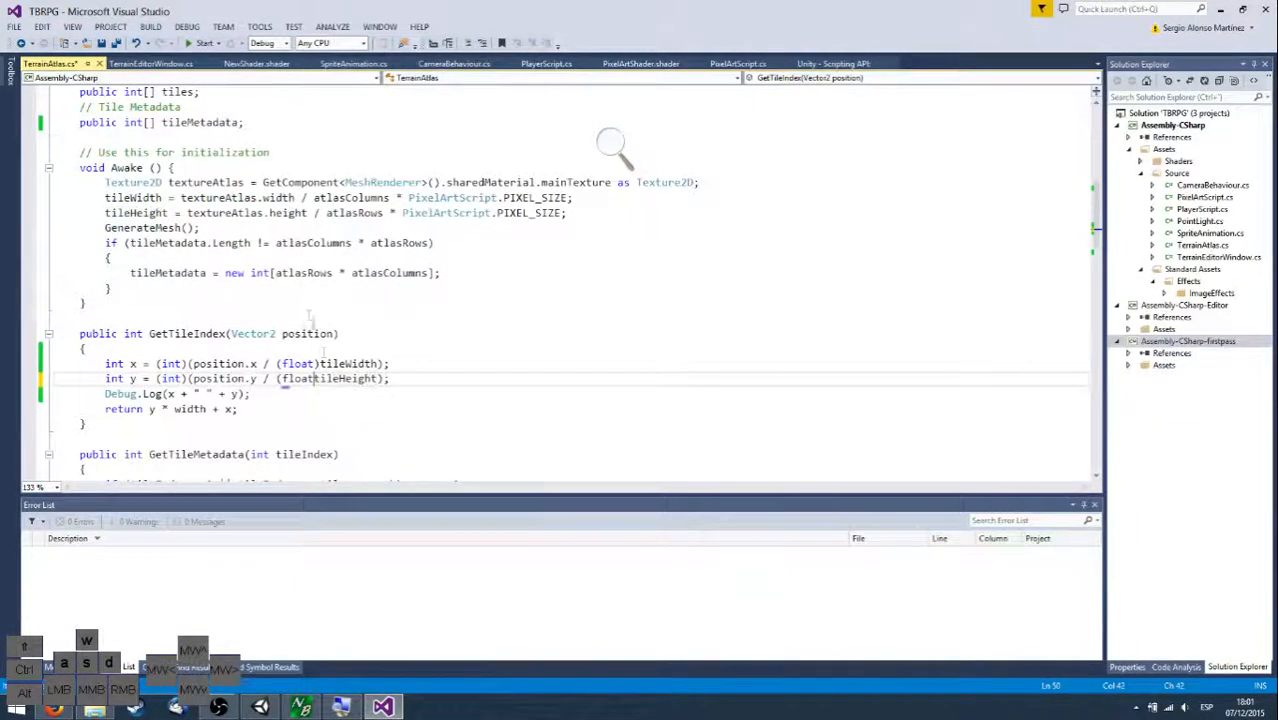
drag(320, 364, 278, 364)
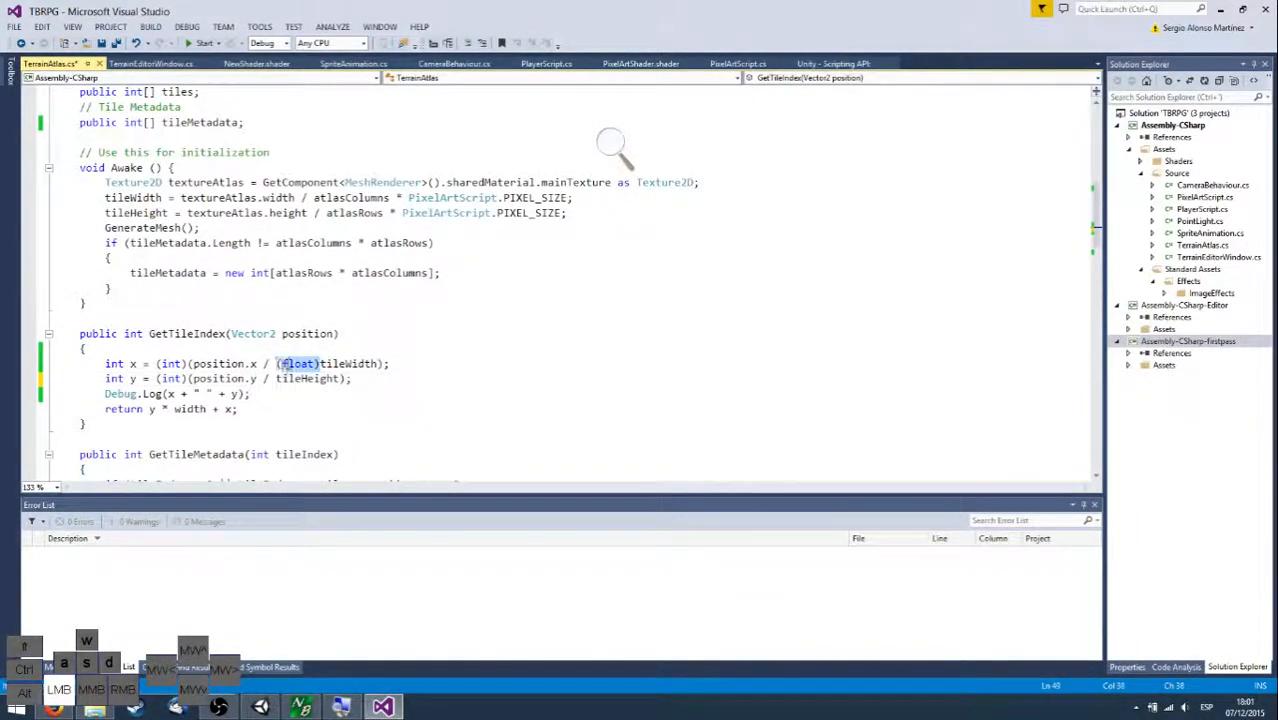
key(BackSpace)
Return to Unity, select the child Terrain (1) and collapse its Tiles array to reach the tile metadata.
scroll(297, 318, down, 2)
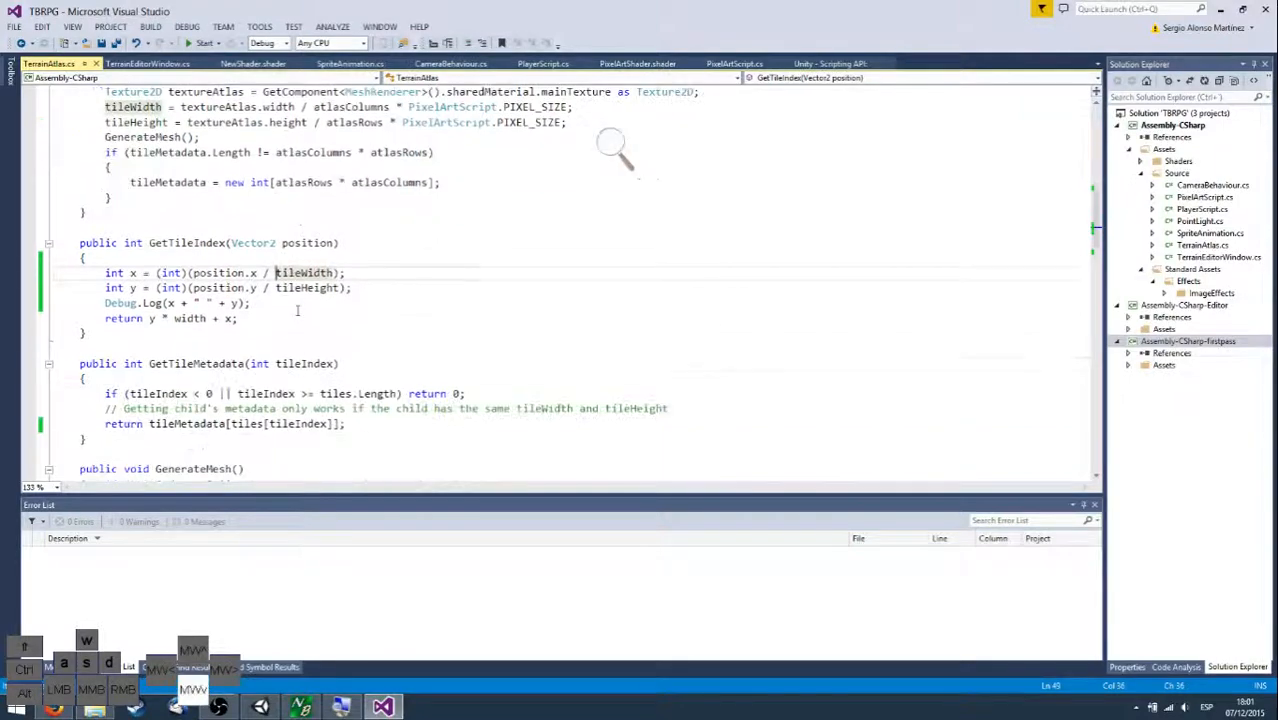
click(388, 706)
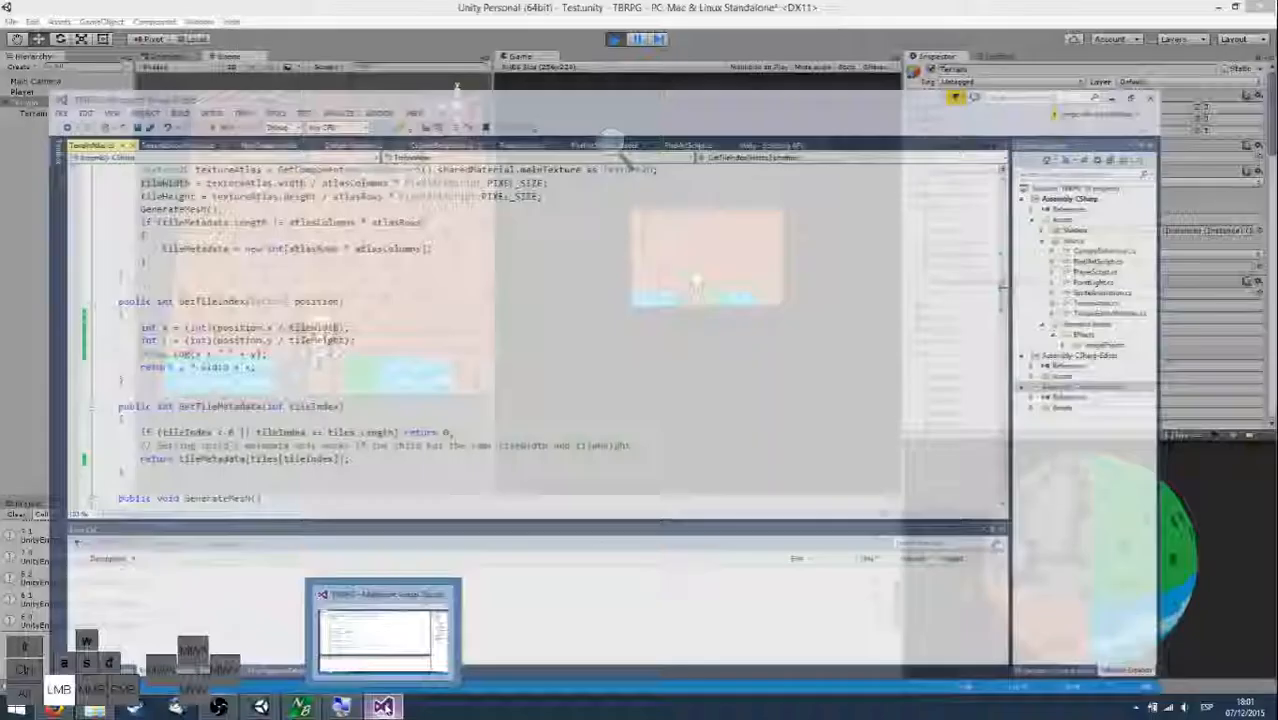
right_drag(423, 349, 428, 381)
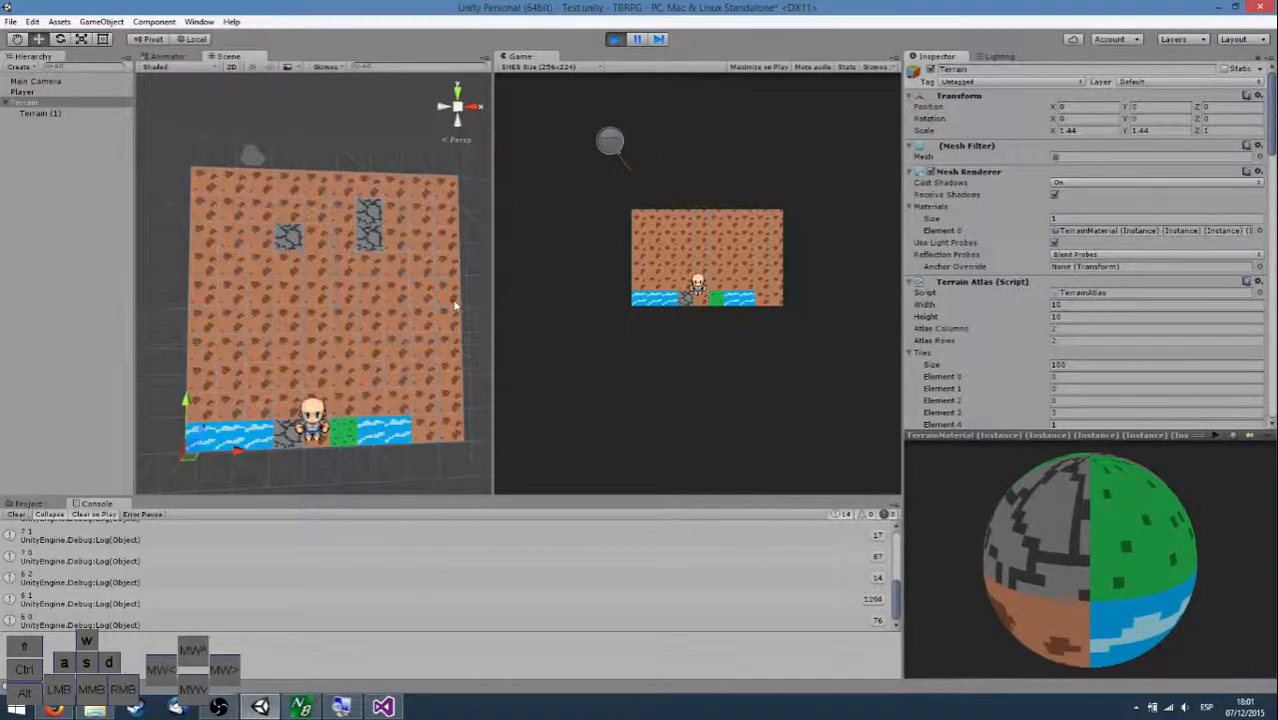
click(100, 114)
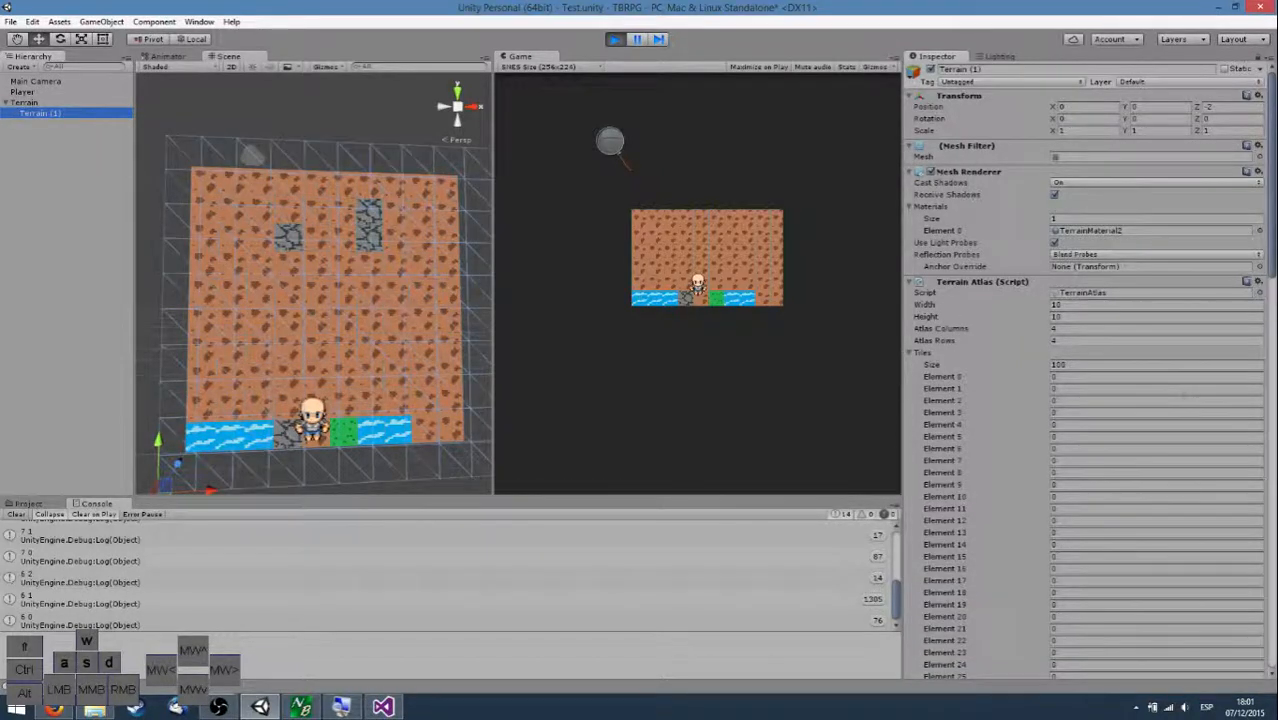
click(913, 353)
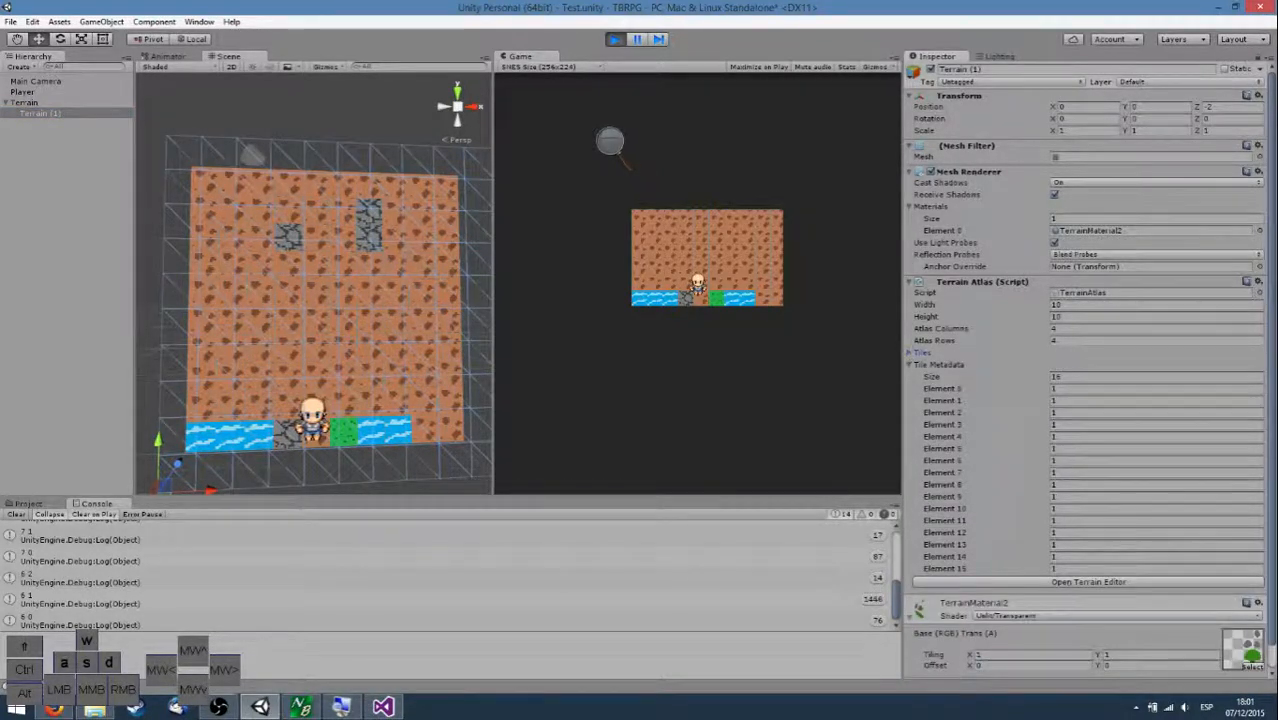
Place four rock tiles on Terrain (1) in its terrain editor window while the game is running, and close the window.
click(1040, 583)
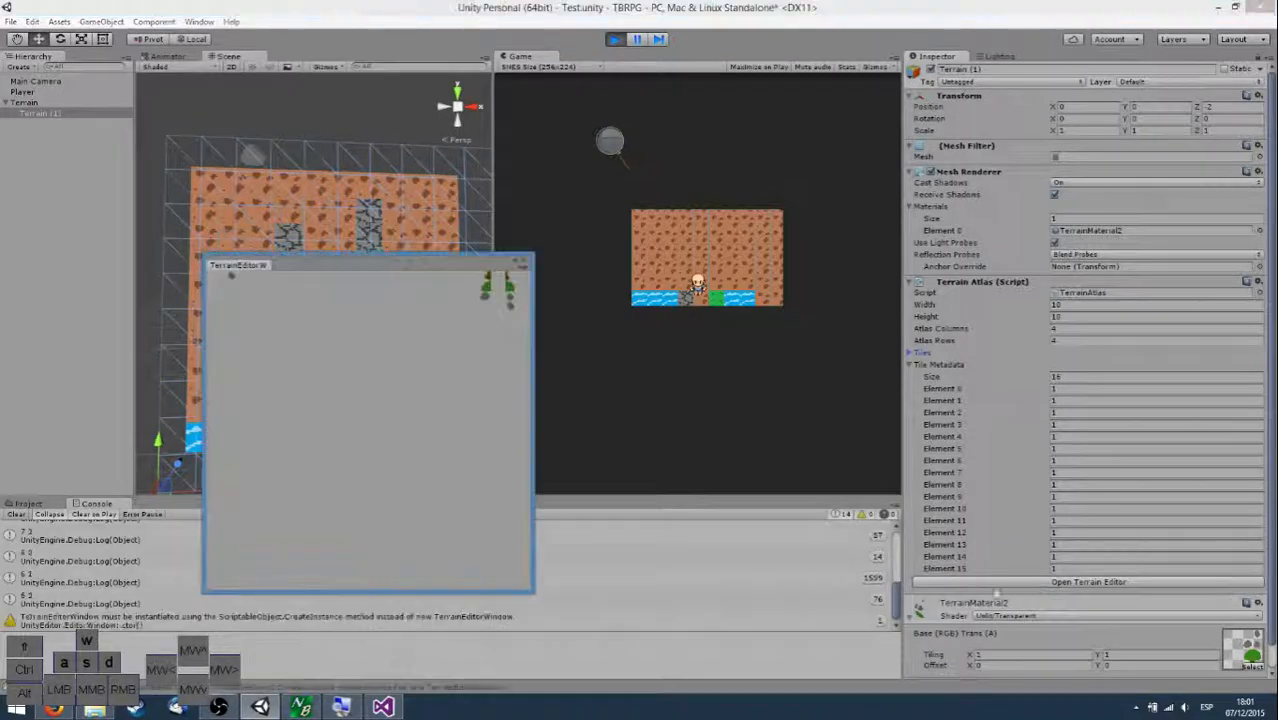
click(487, 299)
click(272, 386)
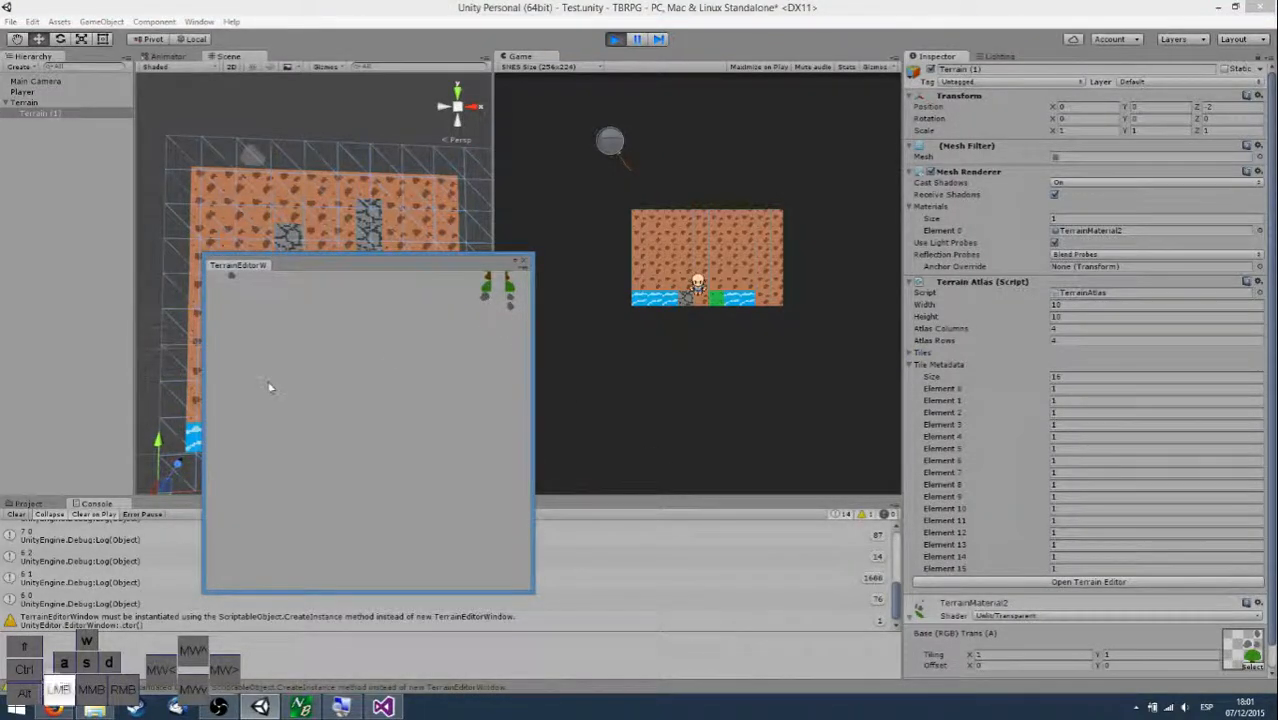
click(289, 383)
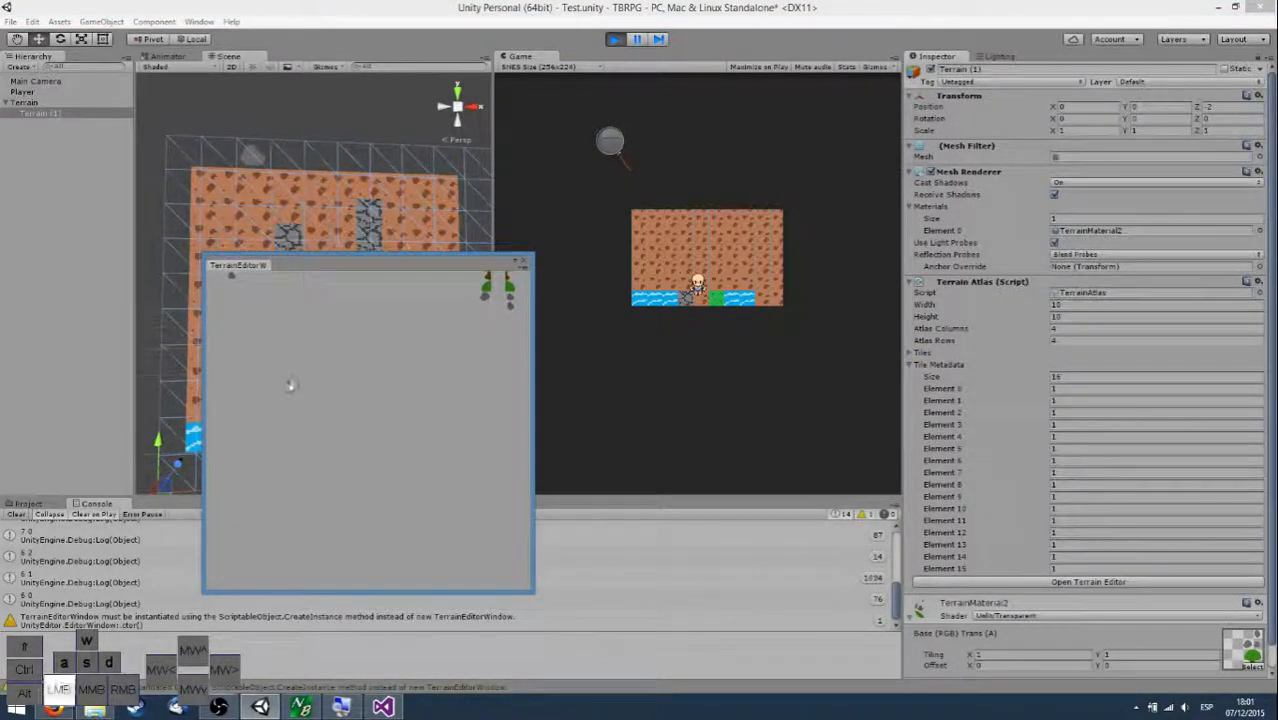
click(288, 322)
click(306, 330)
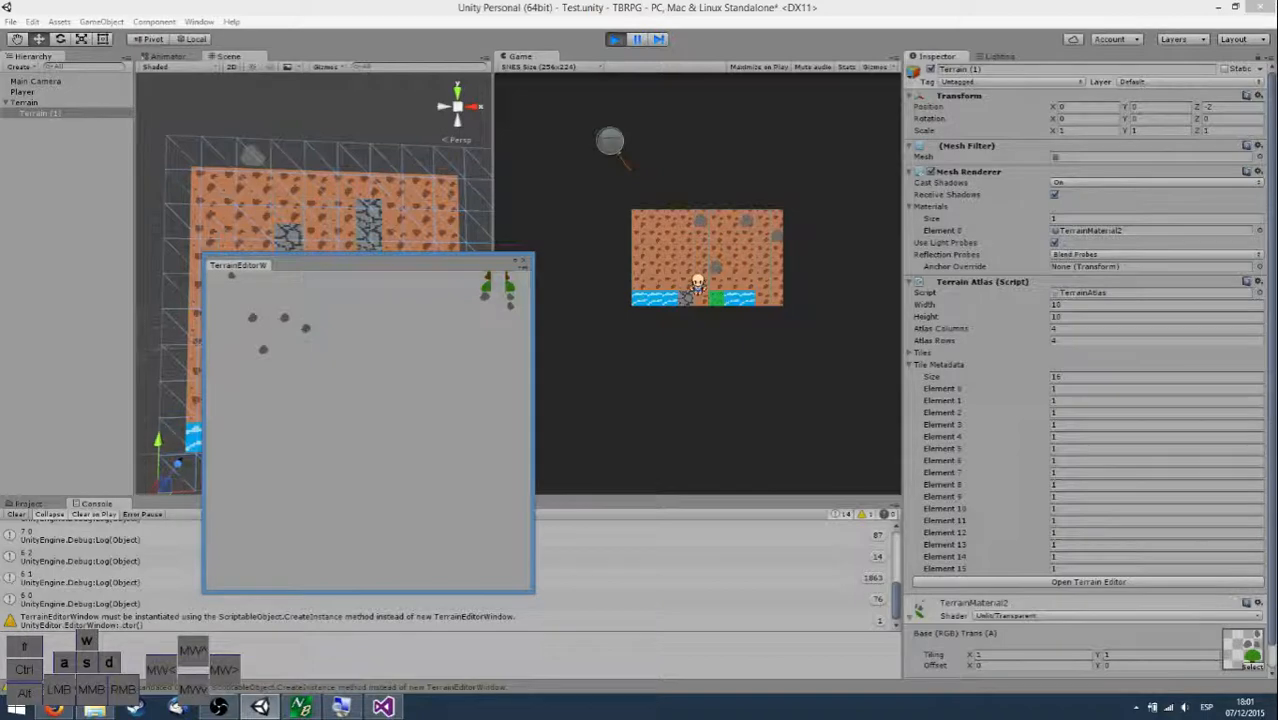
click(523, 263)
Examine the rock tiles around the player in the Scene view and stop the running game.
key(d)
right_drag(430, 285, 370, 316)
key(a)
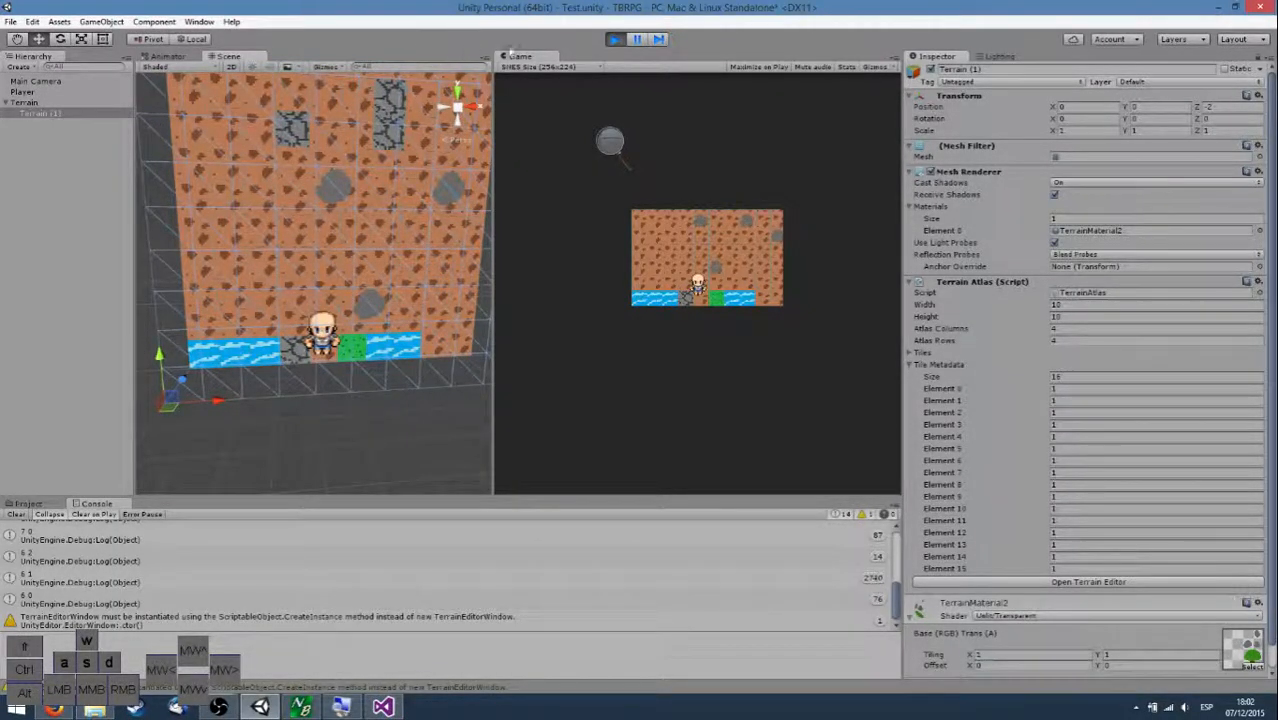
click(613, 40)
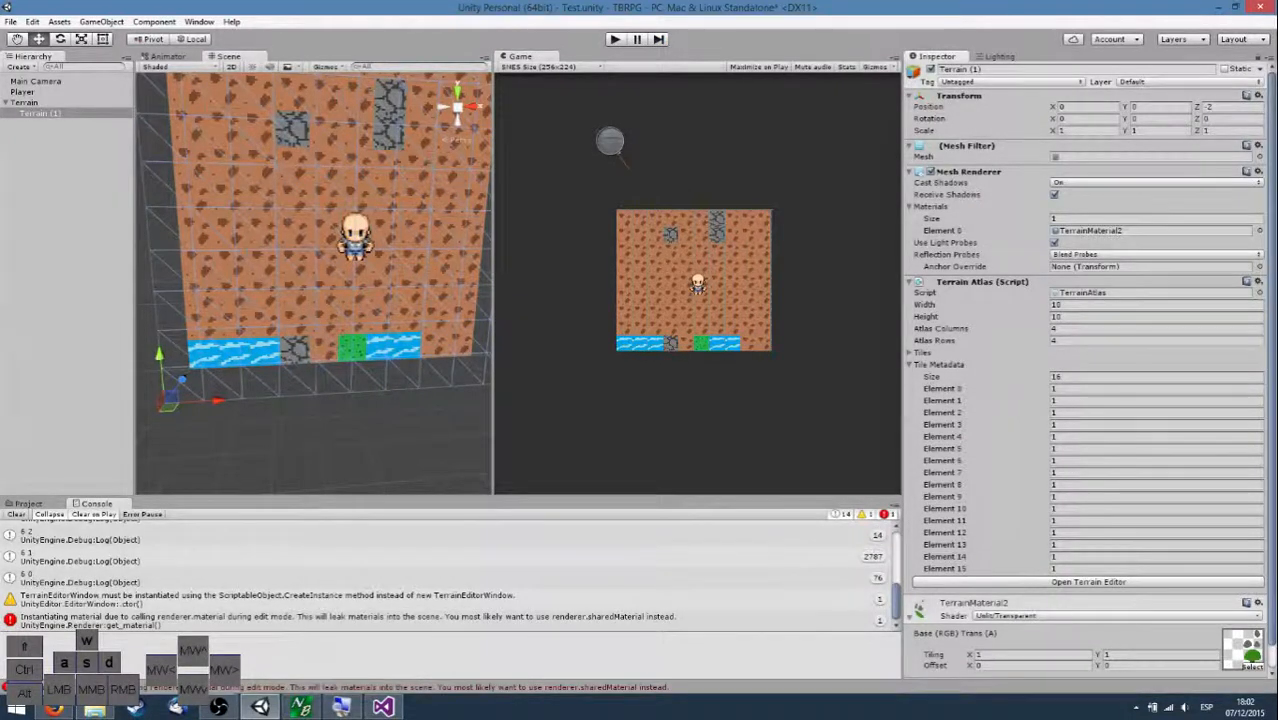
Place three rock tiles on Terrain (1) in its terrain editor window outside play mode, and close the window.
click(1062, 584)
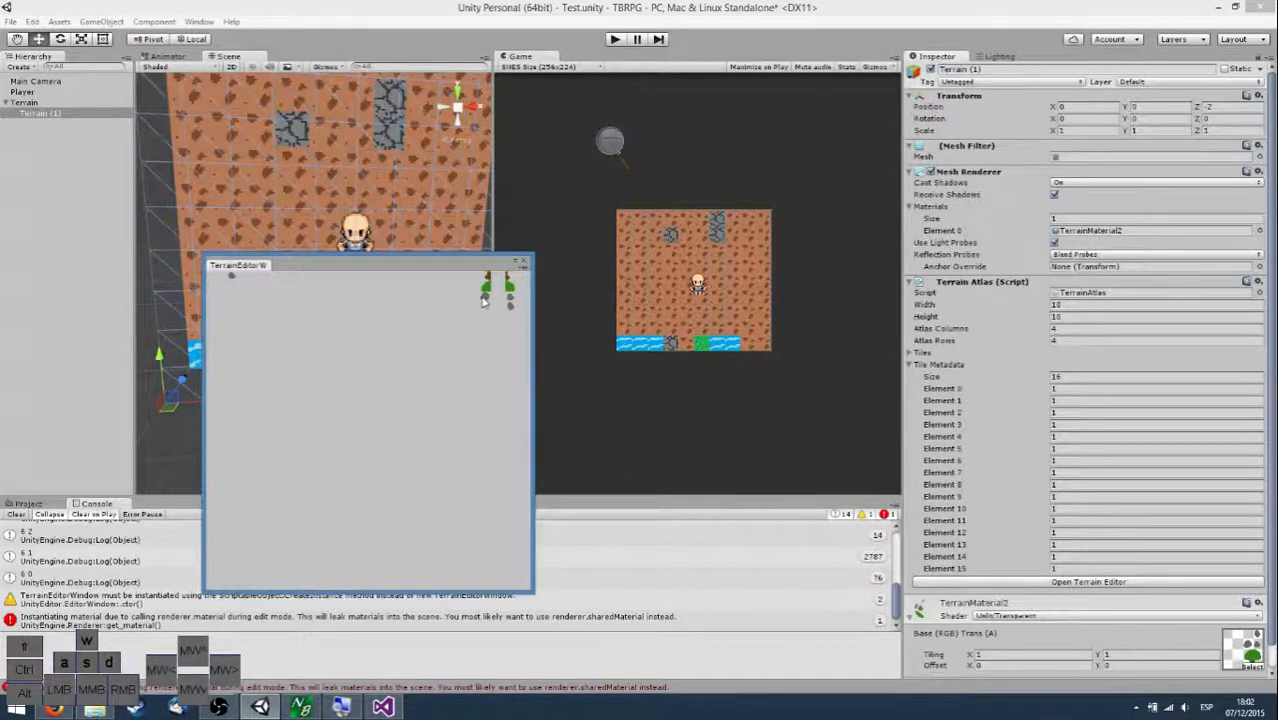
click(252, 317)
click(274, 307)
click(295, 317)
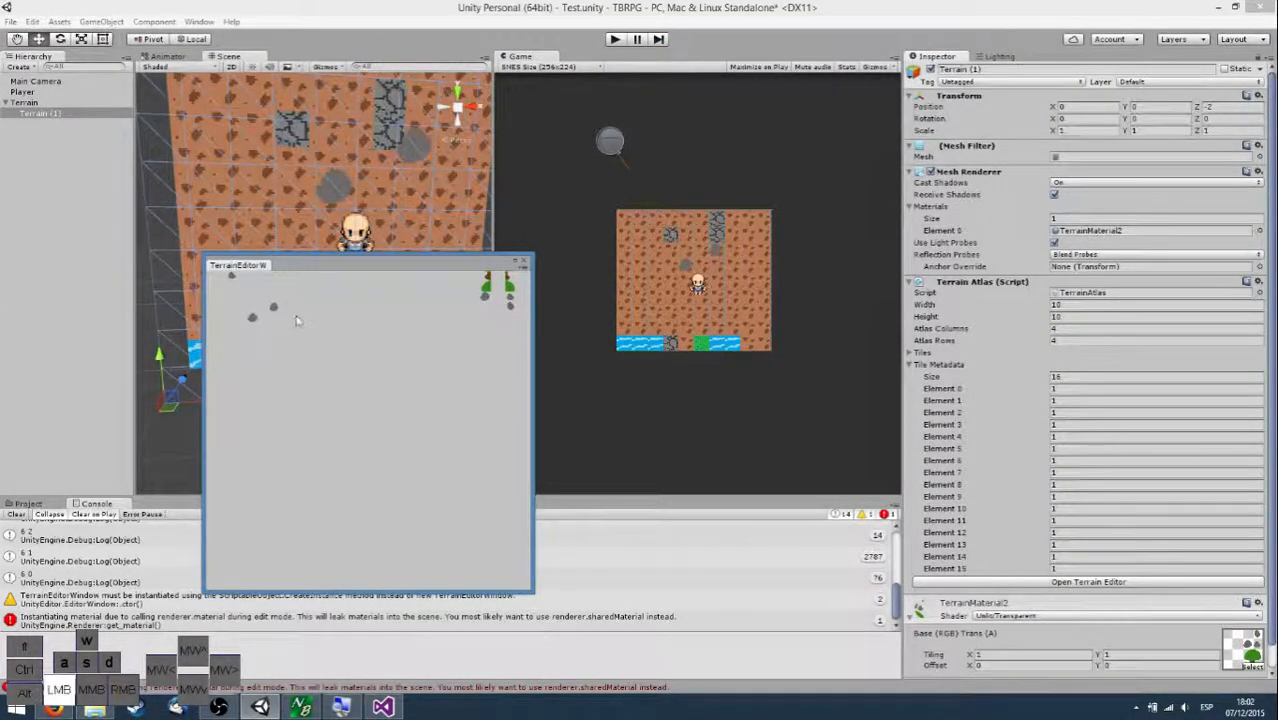
click(522, 261)
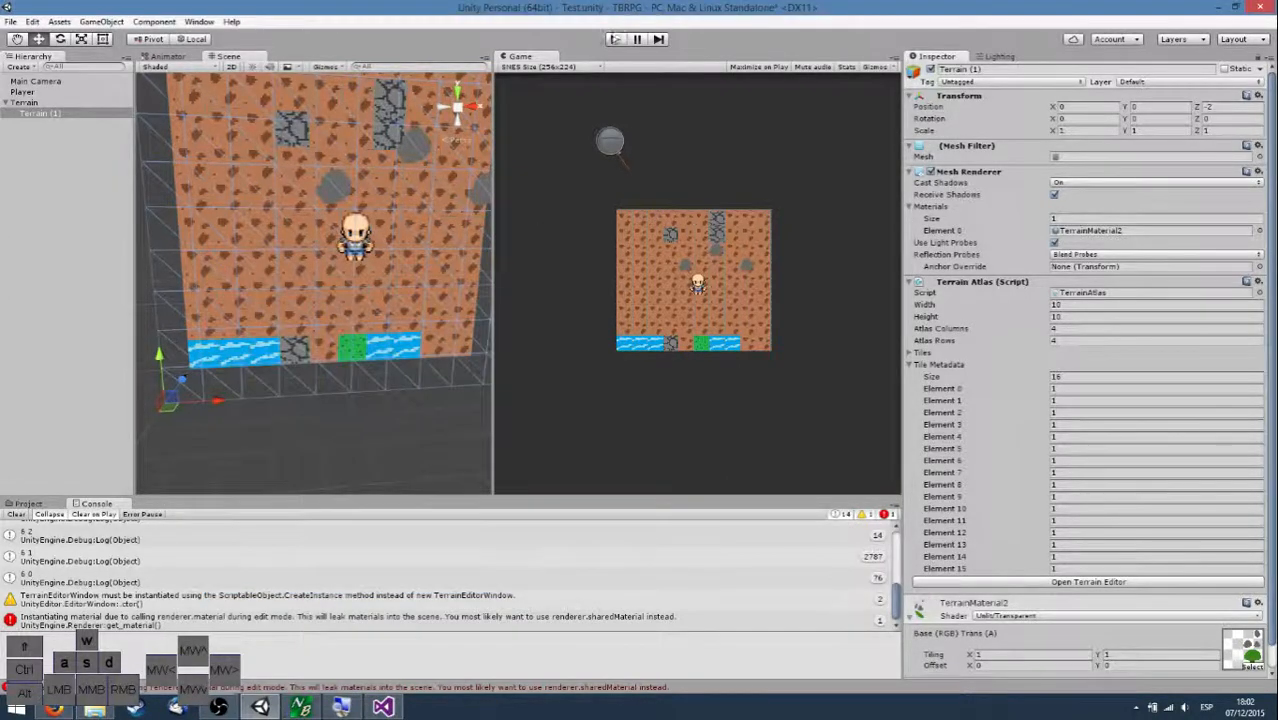
Run the game and walk the player past the nearest rock, then left and down to the terrain's lower-left water tiles.
click(615, 39)
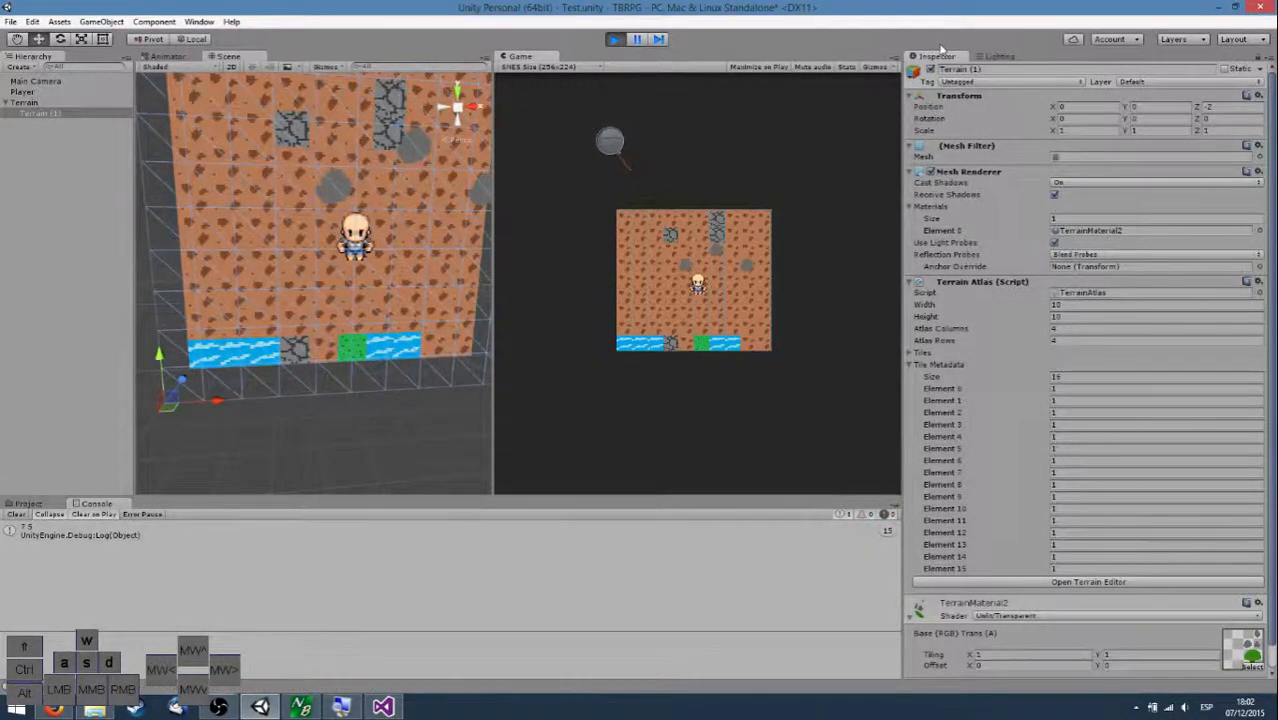
key(a)
key(w)
key(s)
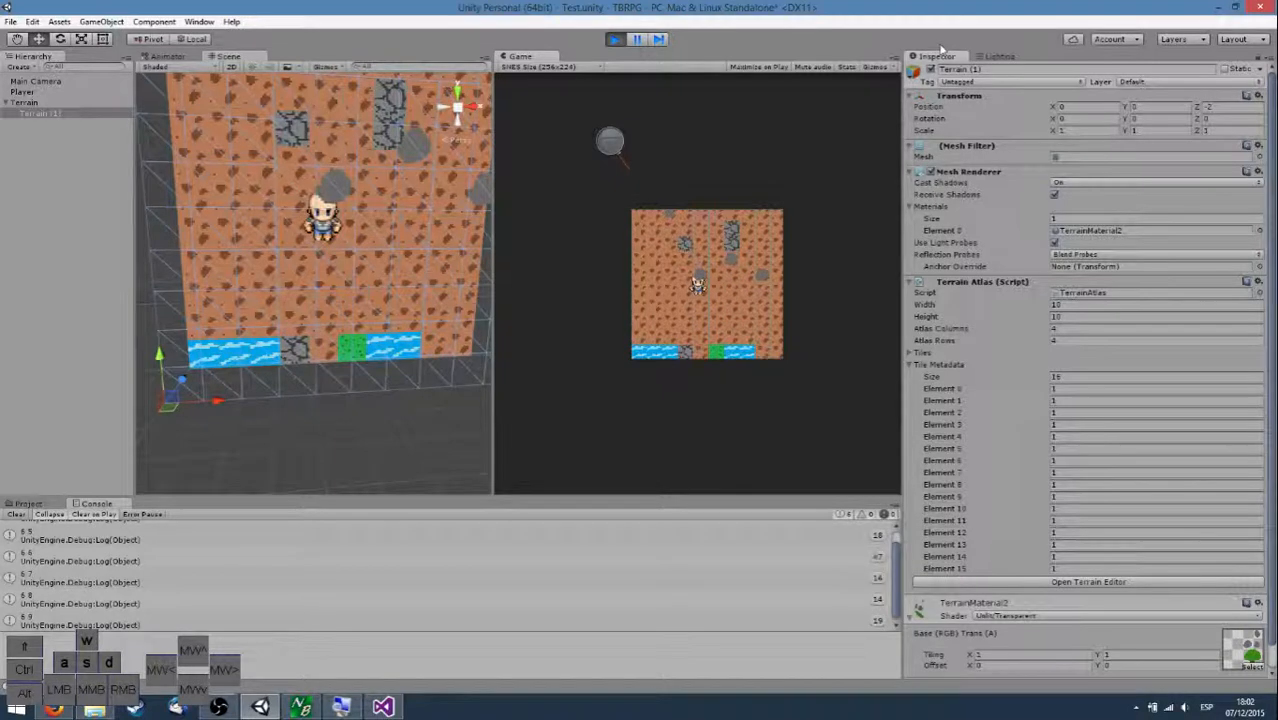
key(s)
key(w)
key(a)
key(d)
key(s)
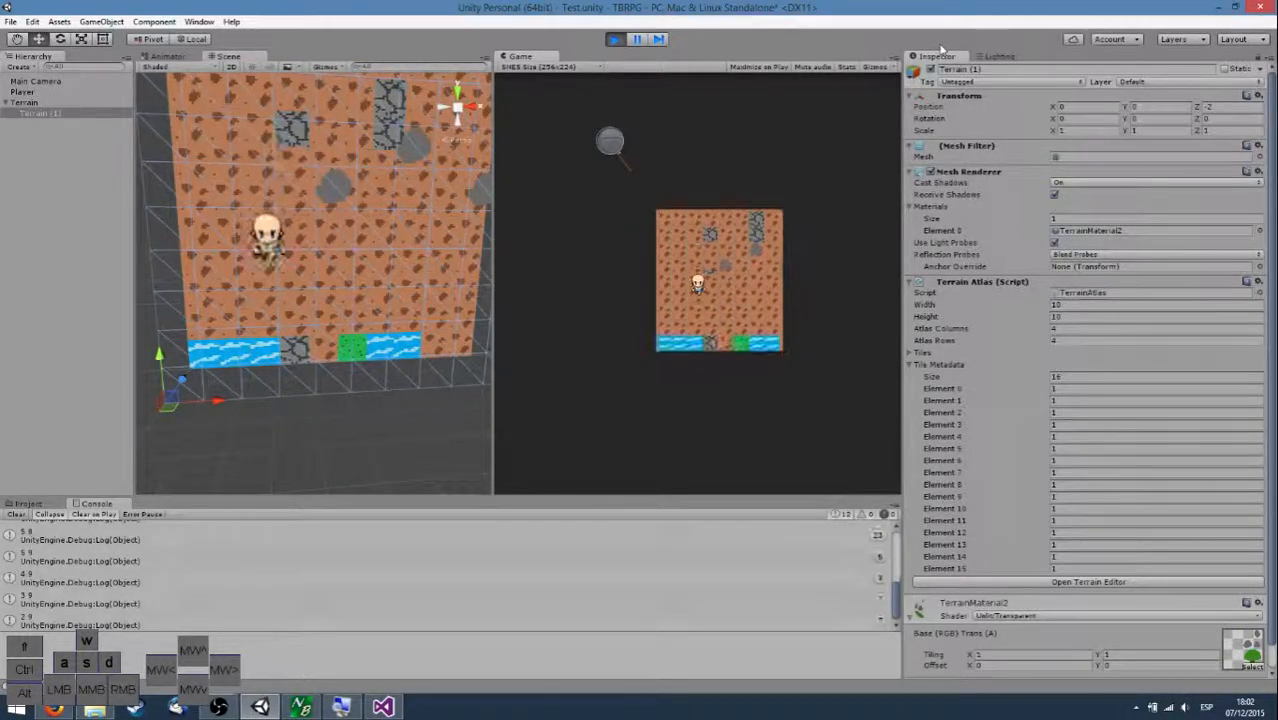
key(w)
key(a)
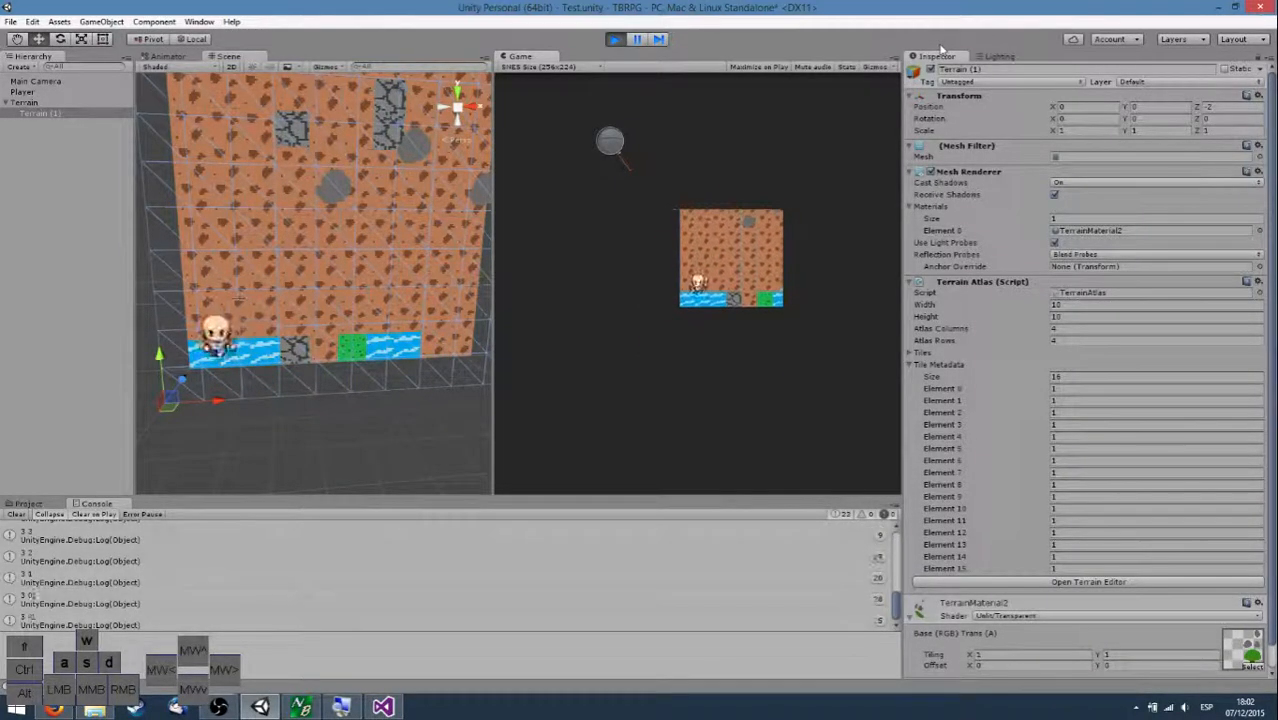
Walk the player right beyond the terrain's edge, back left below the water, and up to the two-tile stone column.
key(d)
key(s)
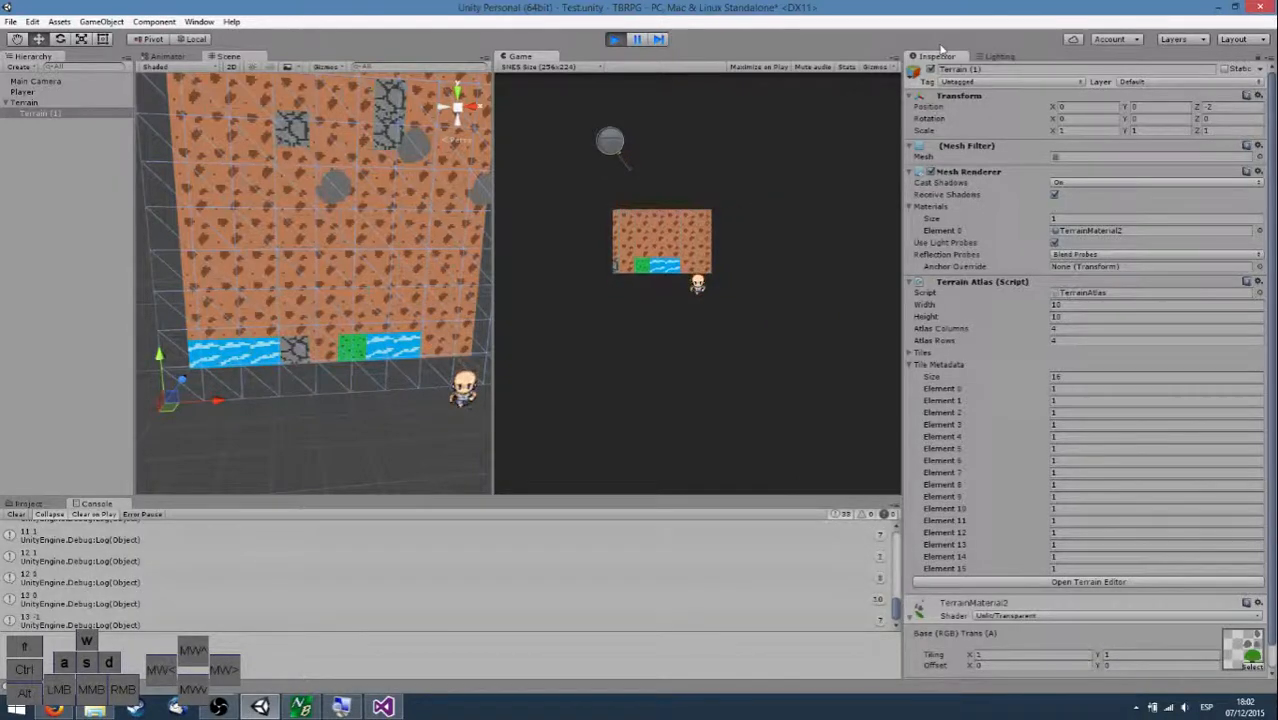
key(w)
key(a)
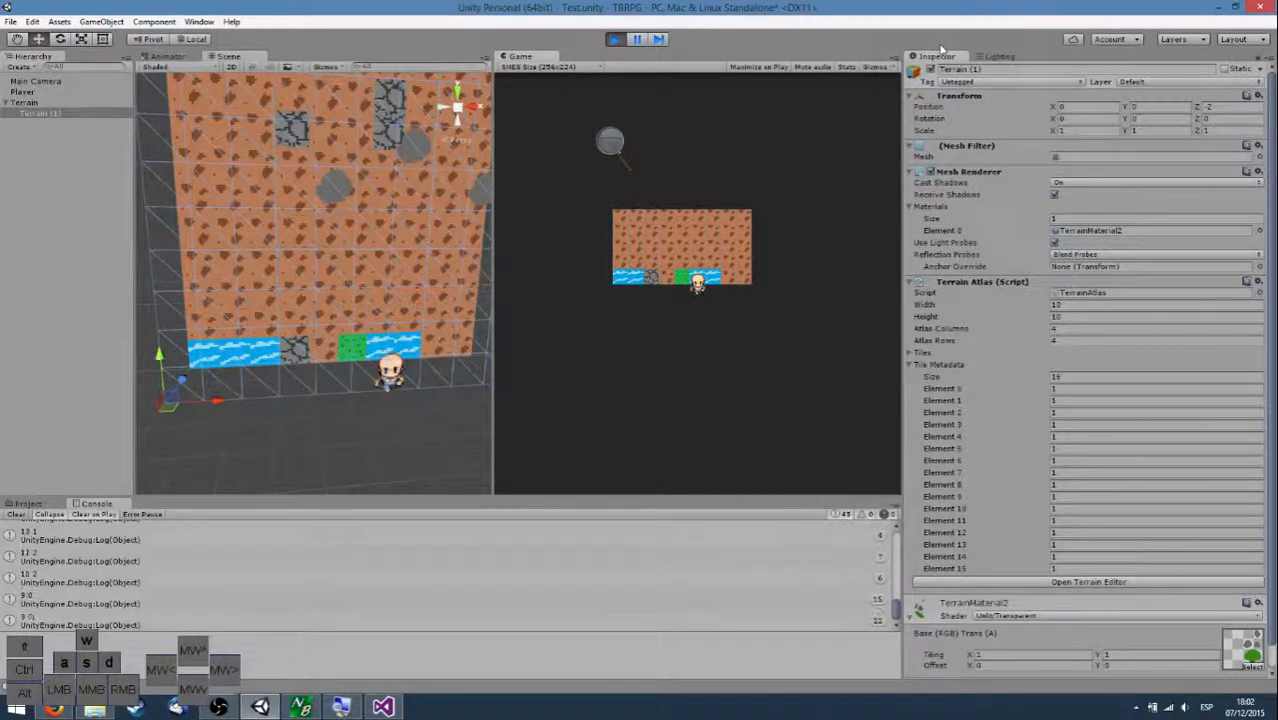
key(w)
key(d)
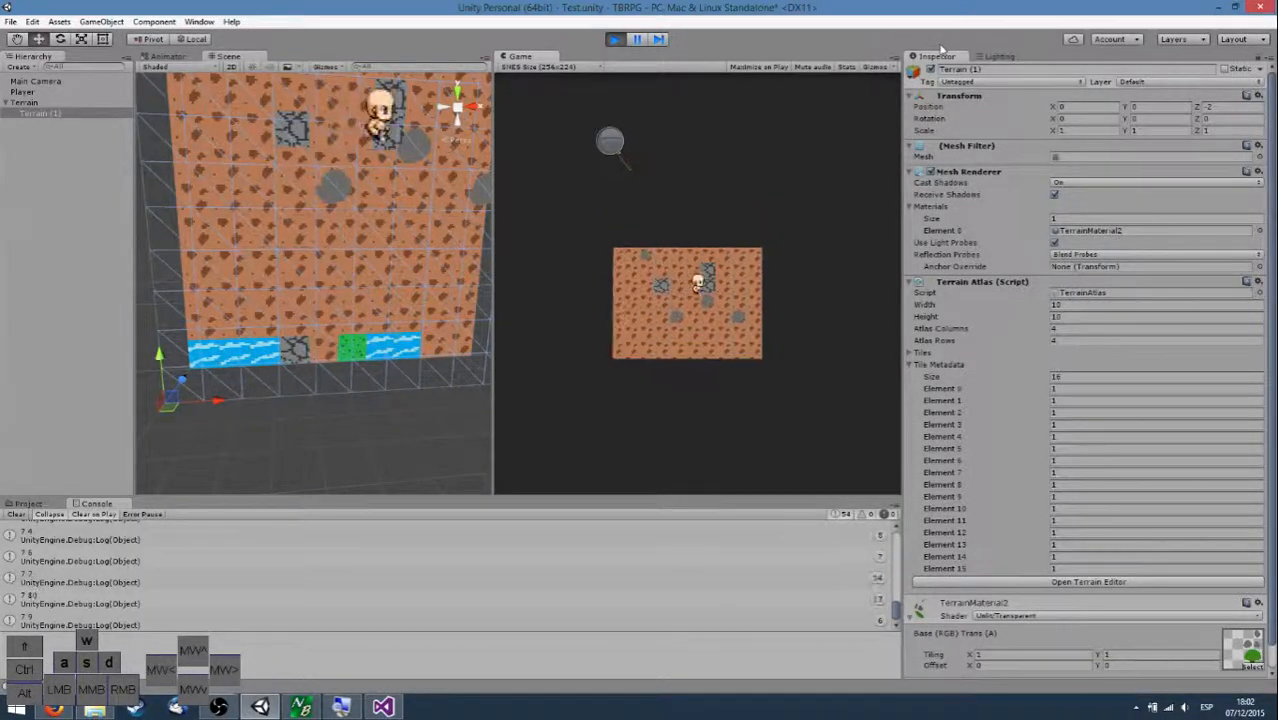
Move the player up and down against the rock beside the stone column to test its collision.
key(s)
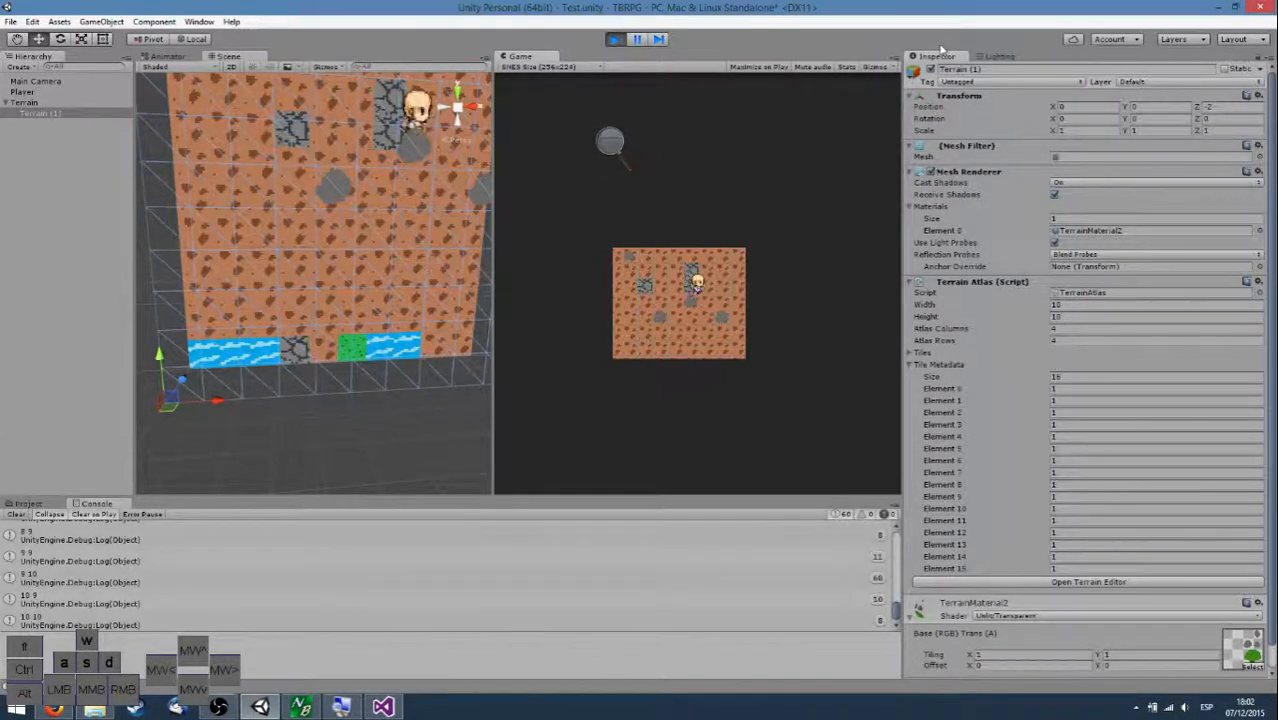
key(w)
key(s)
key(s)
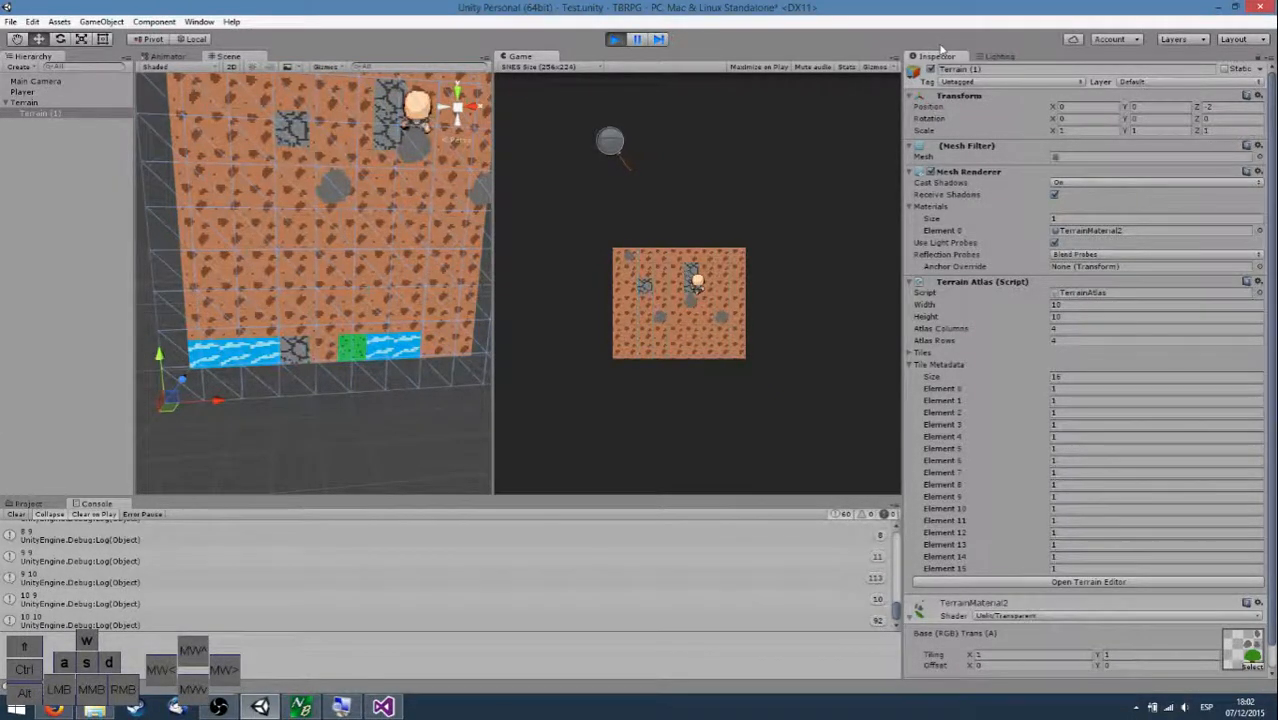
key(w)
key(s)
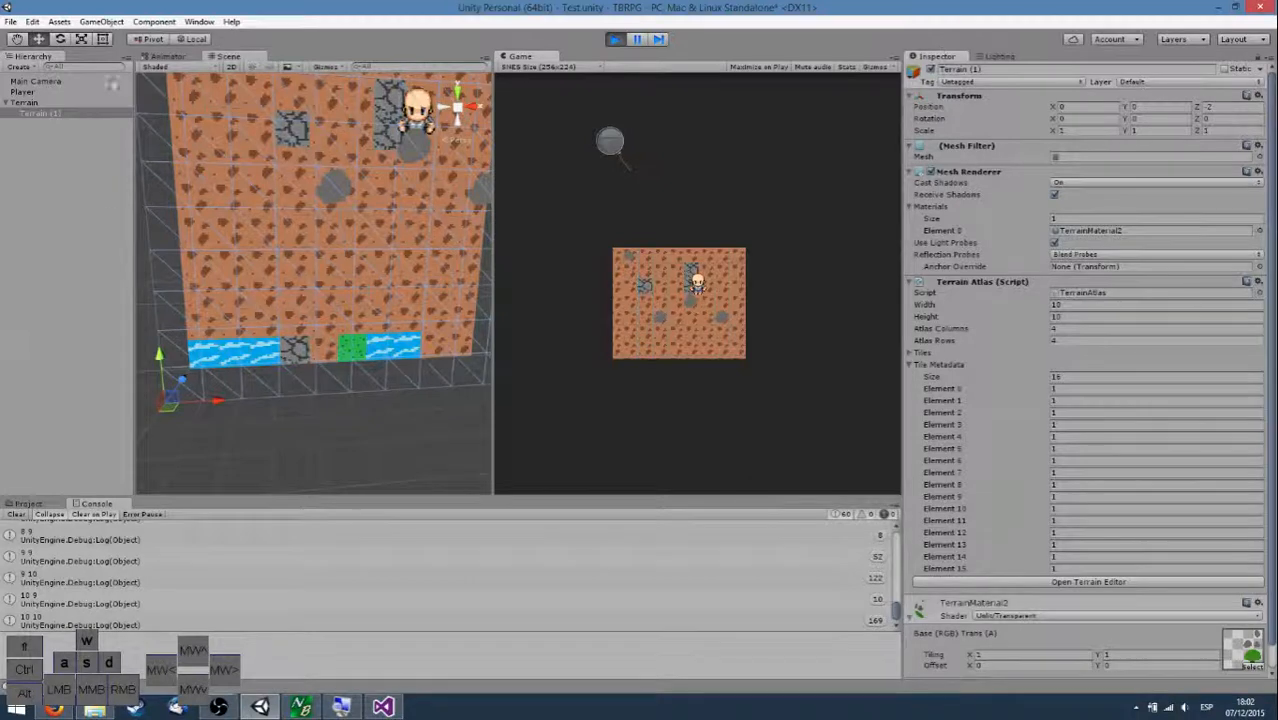
View the whole terrain in the Scene view and inspect the Player's X position where it is blocked.
key(s)
right_drag(379, 127, 357, 77)
key(d)
key(s)
key(w)
click(22, 91)
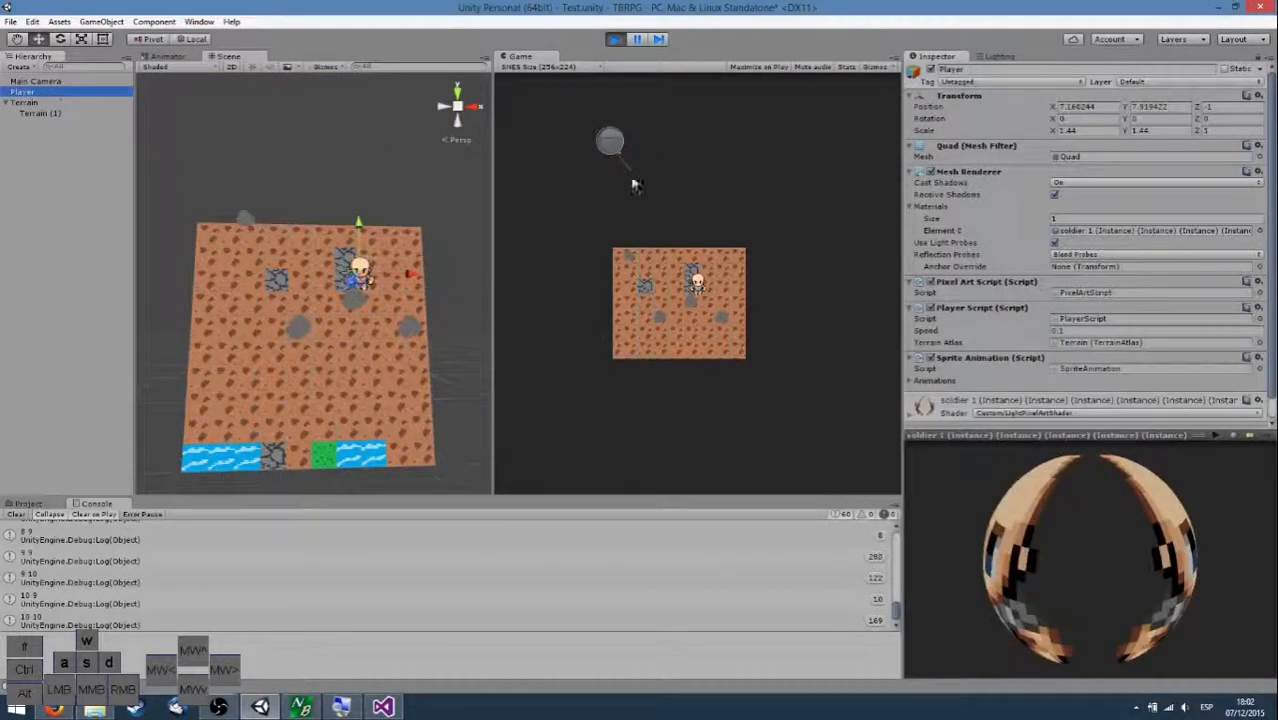
click(1078, 106)
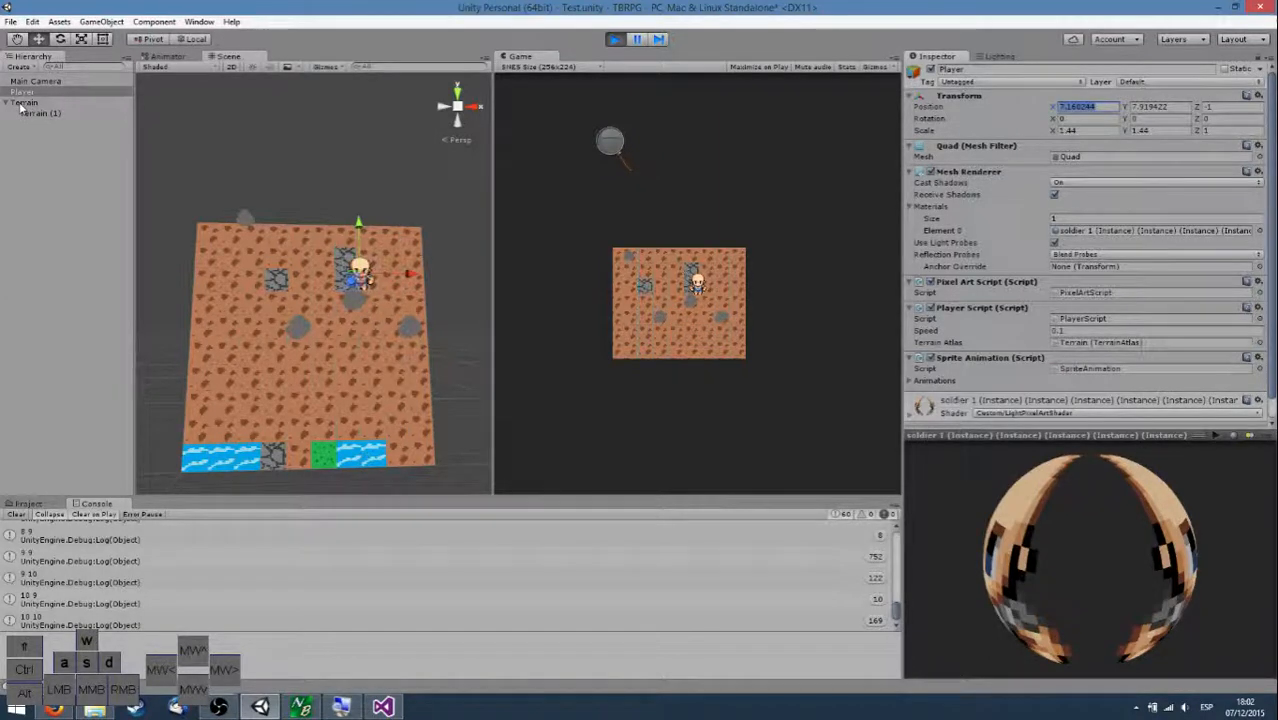
Inspect the parent Terrain object's Terrain Atlas settings, collapsing its materials list.
click(24, 103)
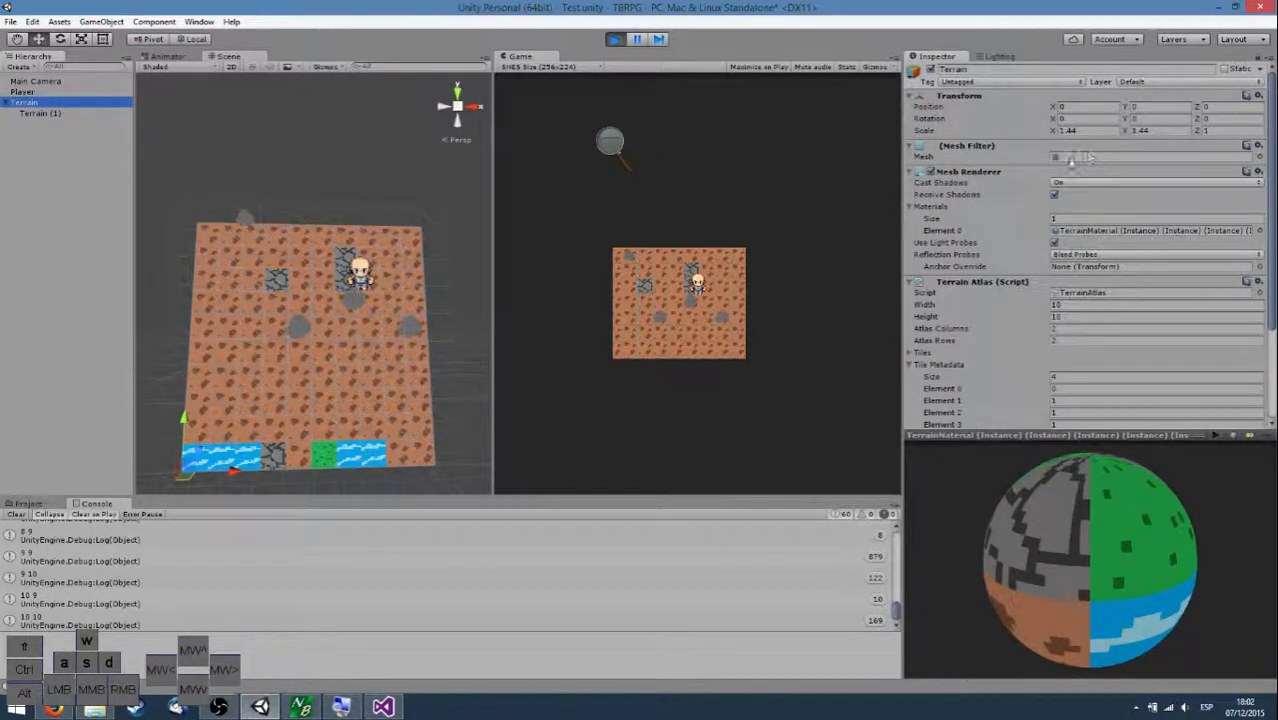
click(1010, 208)
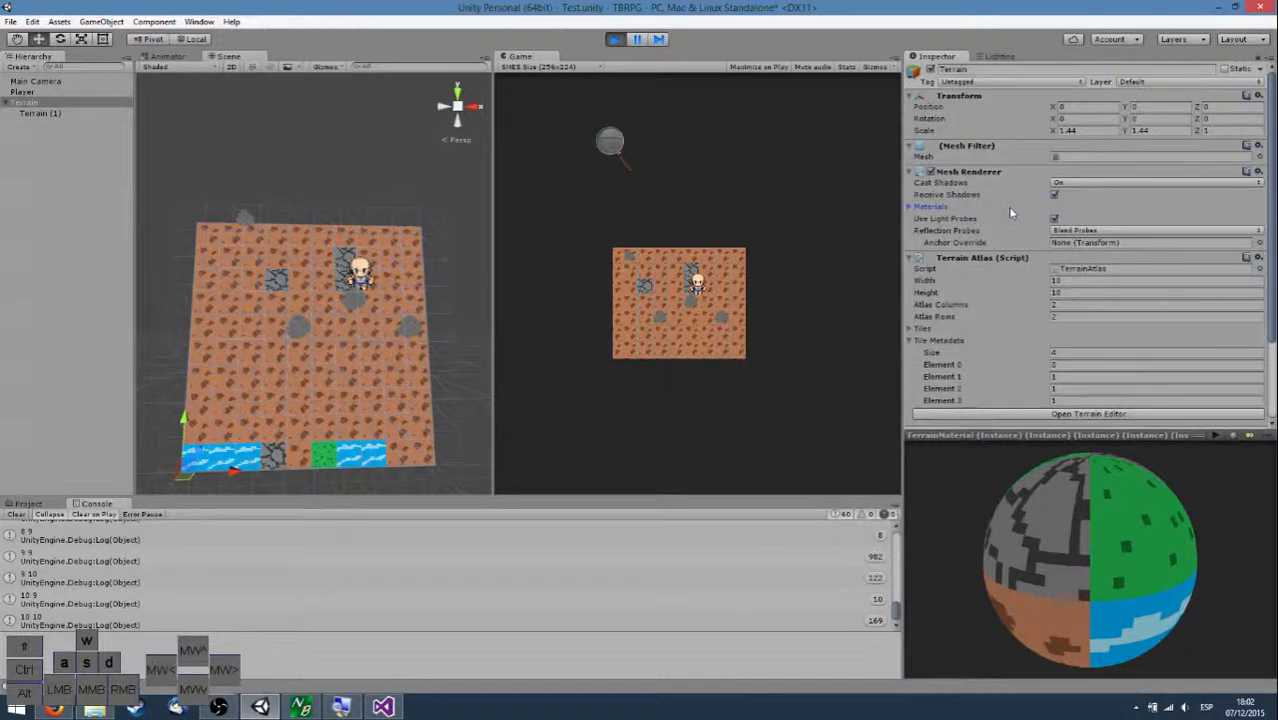
scroll(1010, 212, down, 3)
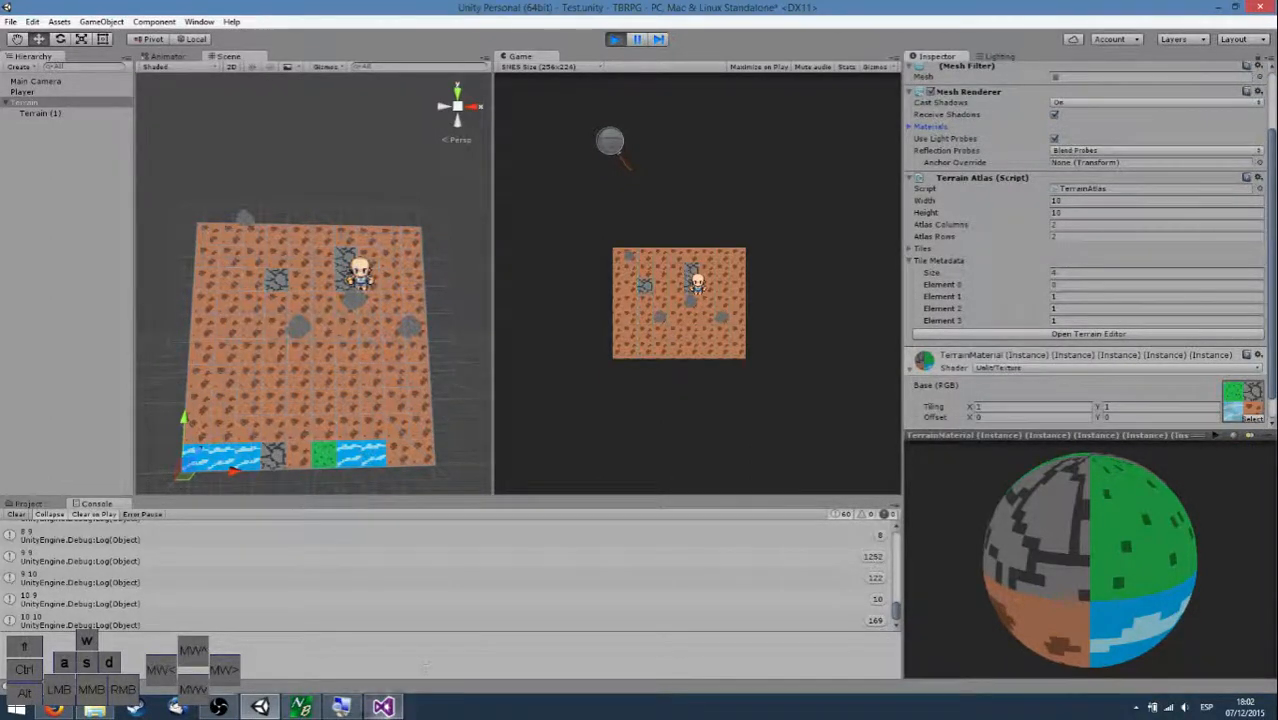
Switch to Visual Studio, make the tileWidth and tileHeight fields public in TerrainAtlas.cs, and save the script.
key(alt+Tab)
scroll(612, 143, up, 6)
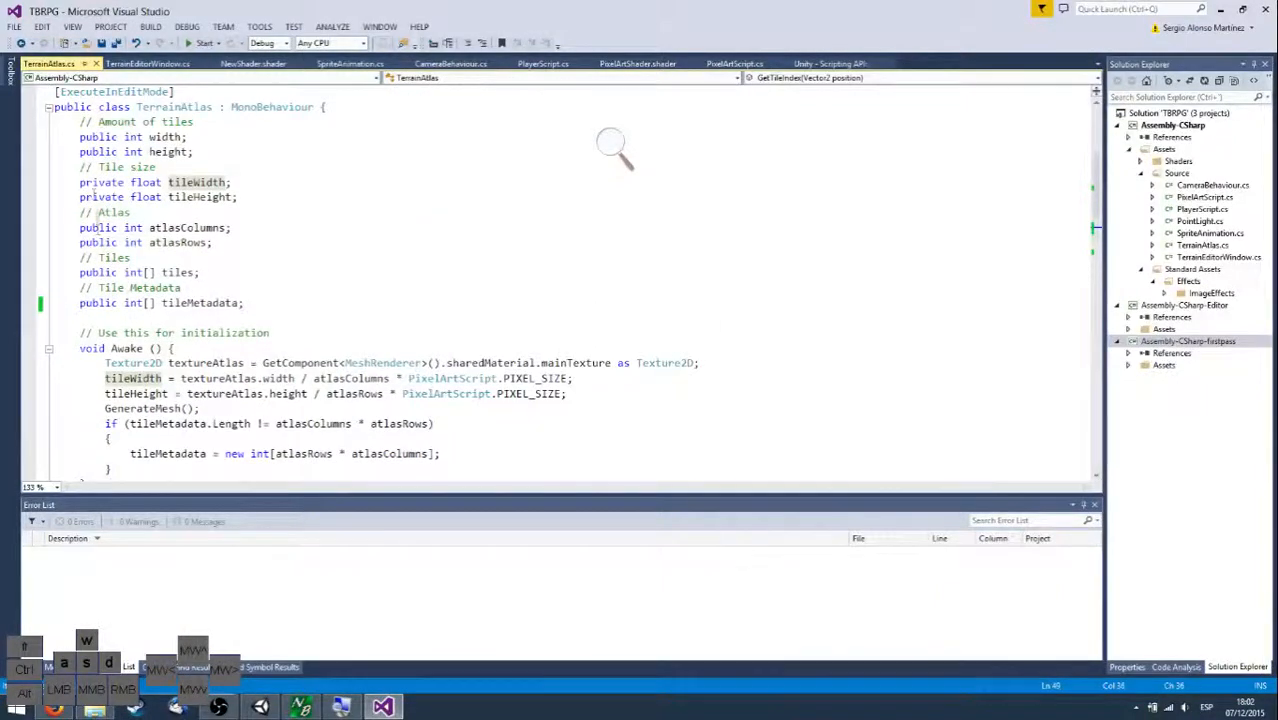
double_click(96, 182)
text(public)
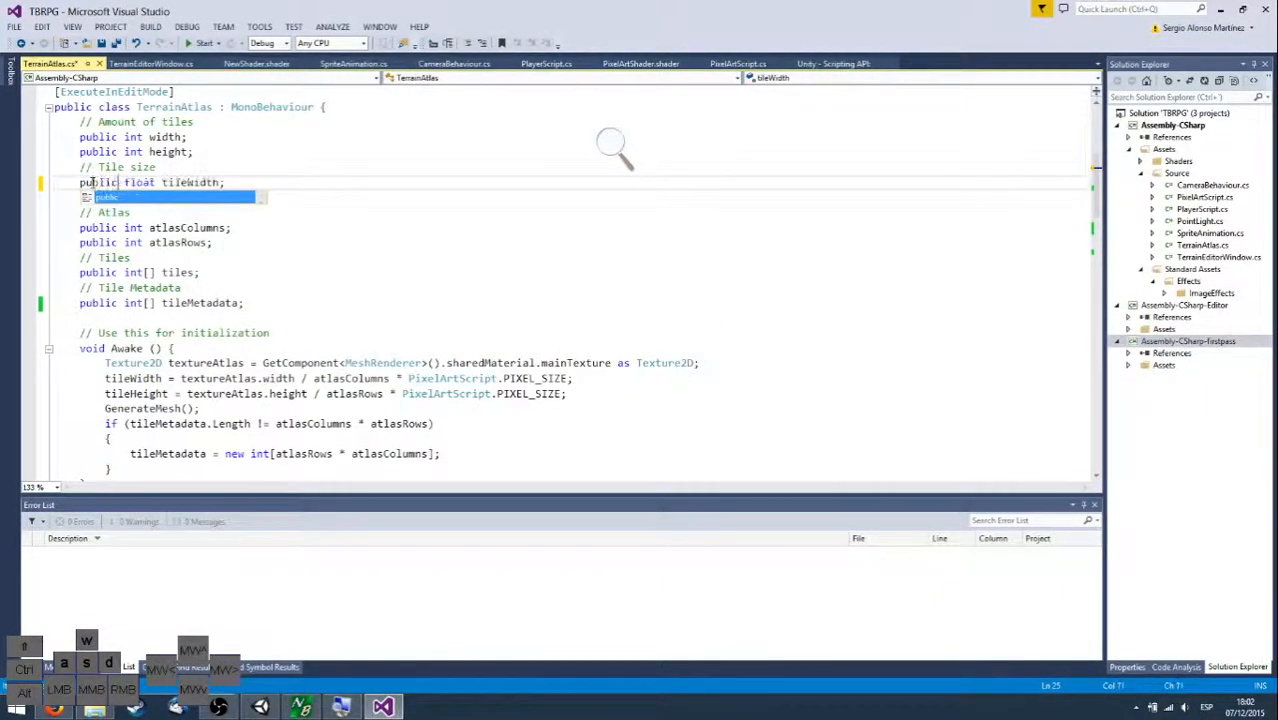
click(93, 184)
double_click(96, 197)
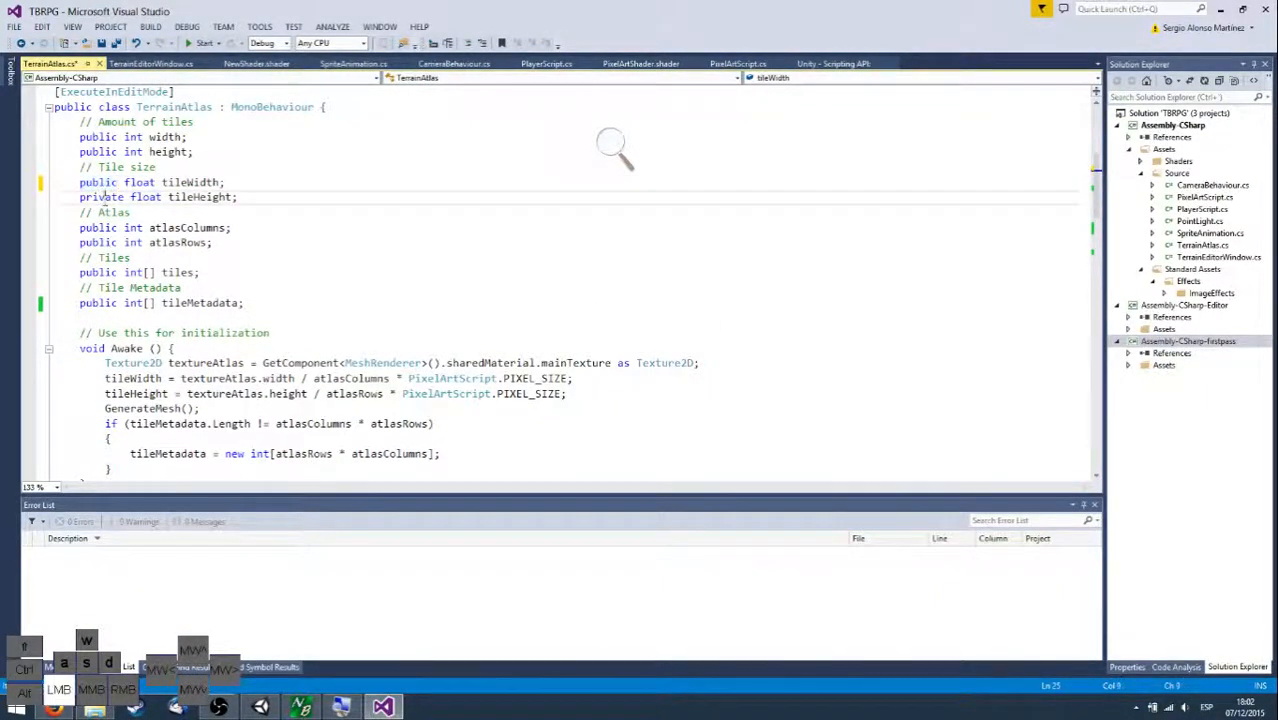
text(public)
scroll(241, 206, down, 2)
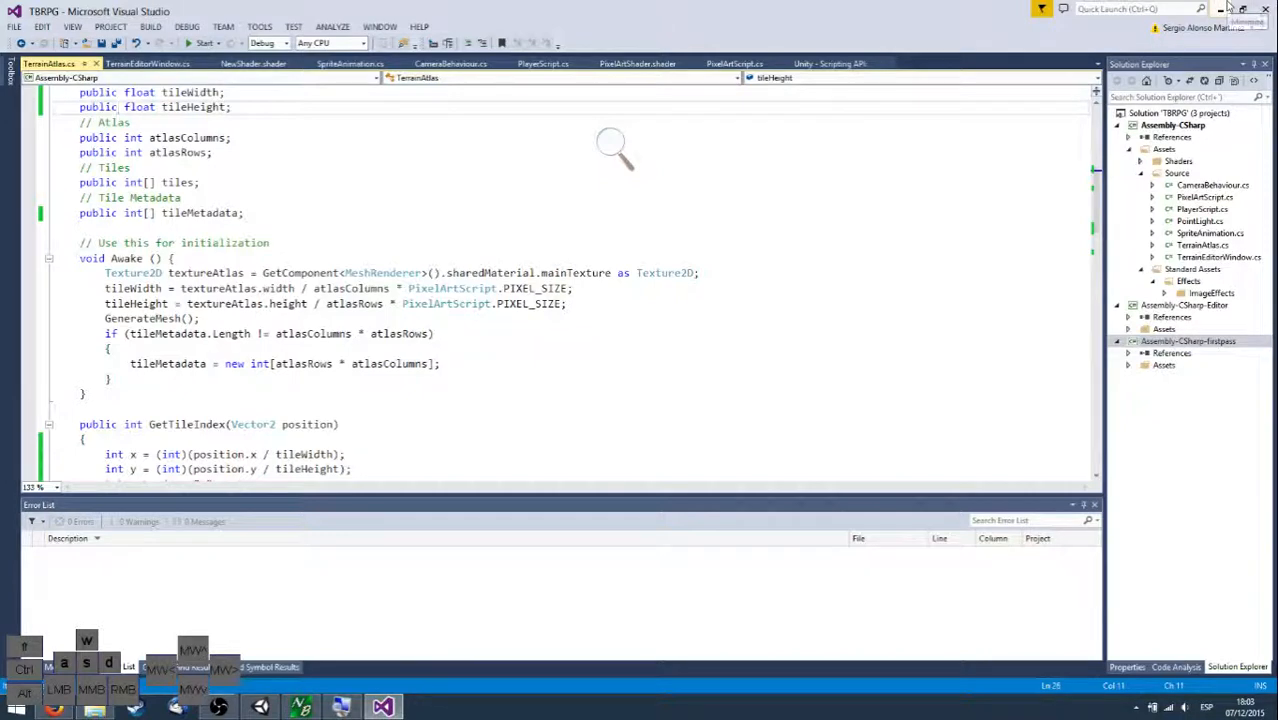
Review the GetTileIndex, GenerateMesh and PushTri code for how tile width and height position the mesh vertices.
scroll(560, 285, down, 7)
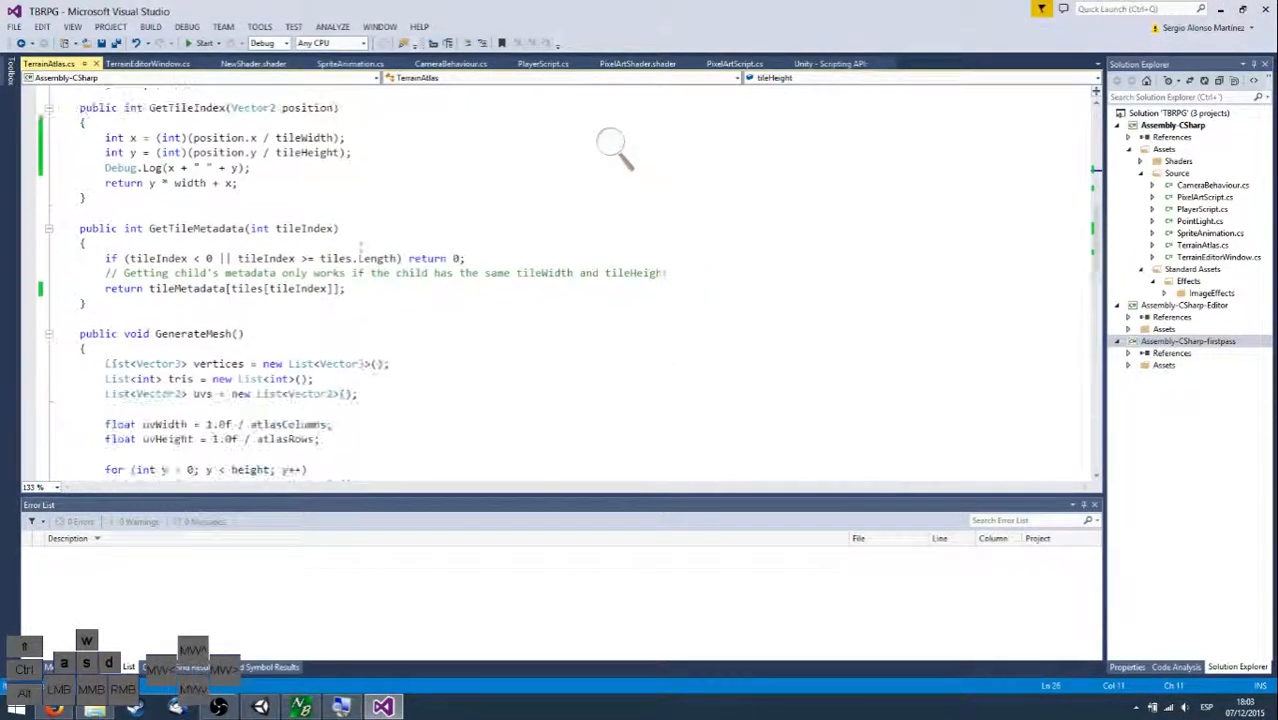
scroll(358, 243, down, 4)
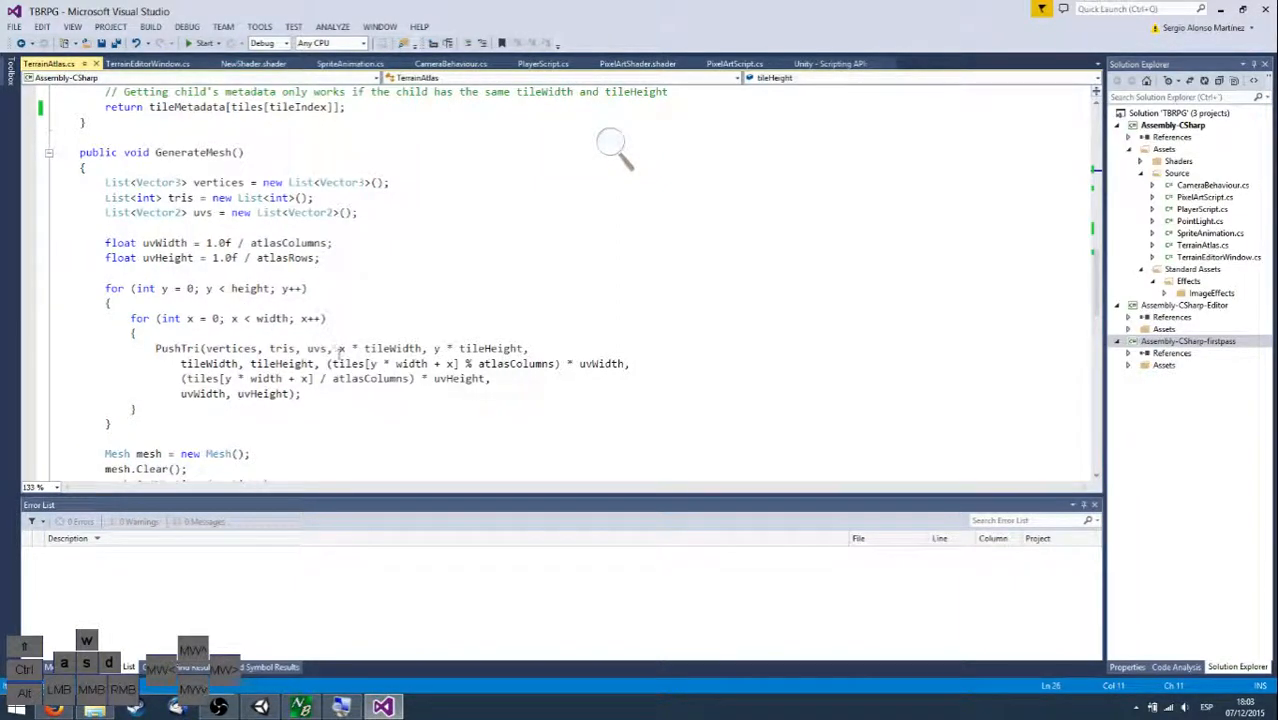
drag(338, 348, 423, 338)
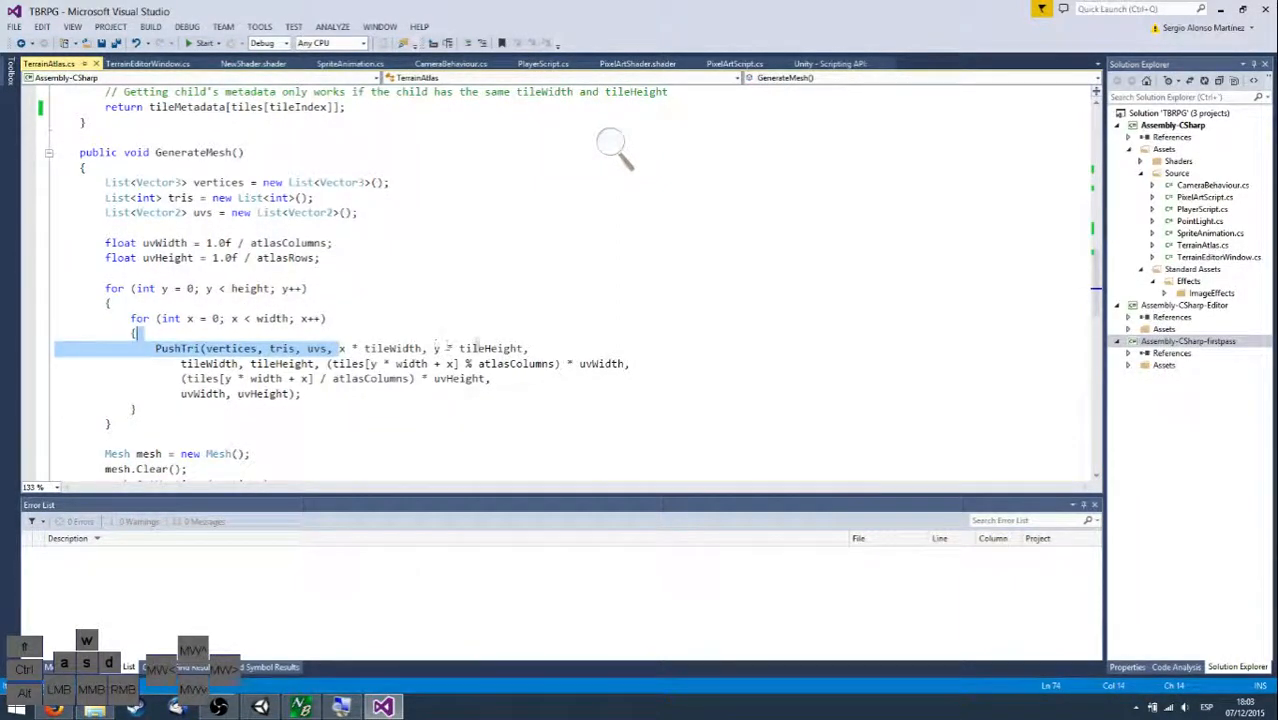
scroll(229, 368, down, 11)
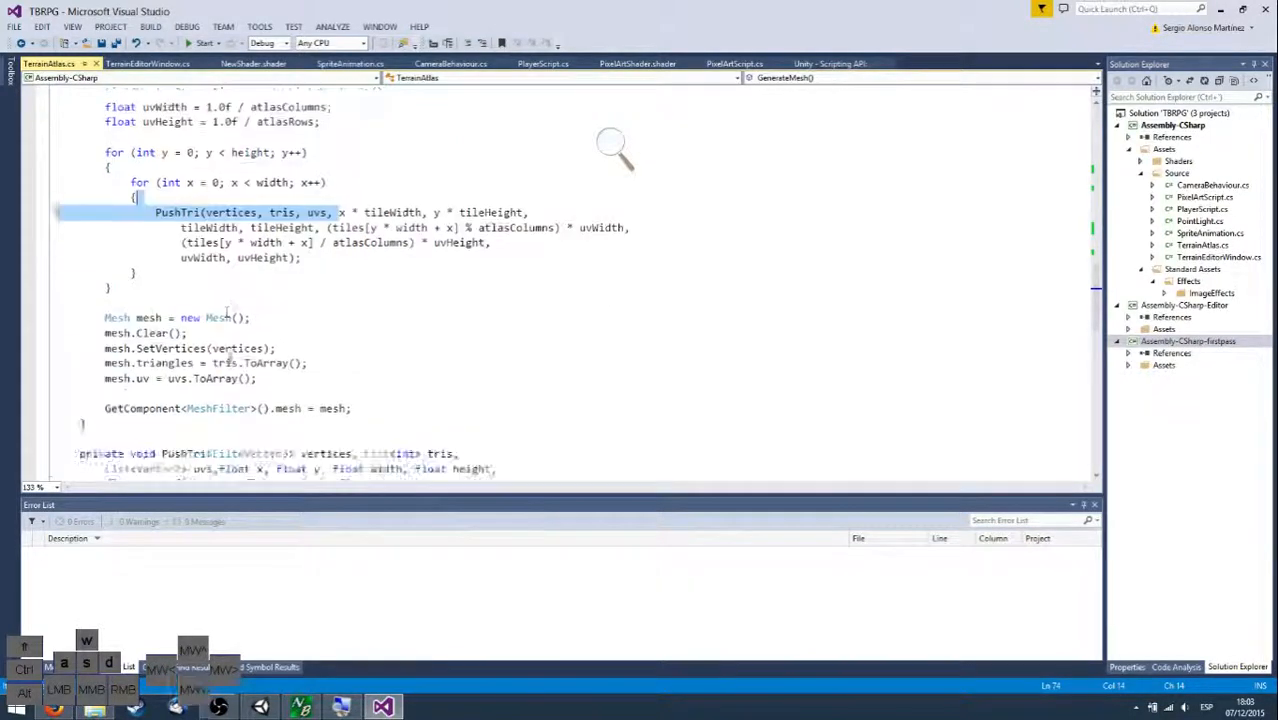
drag(131, 198, 230, 306)
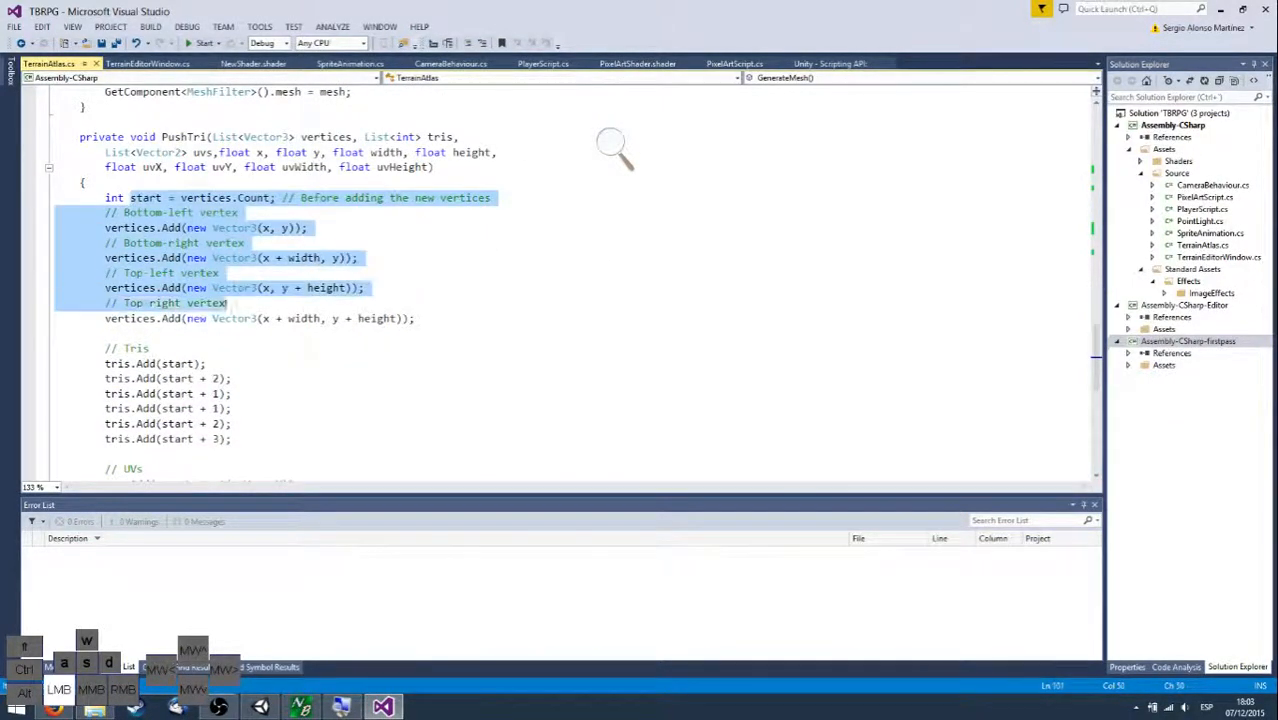
click(468, 322)
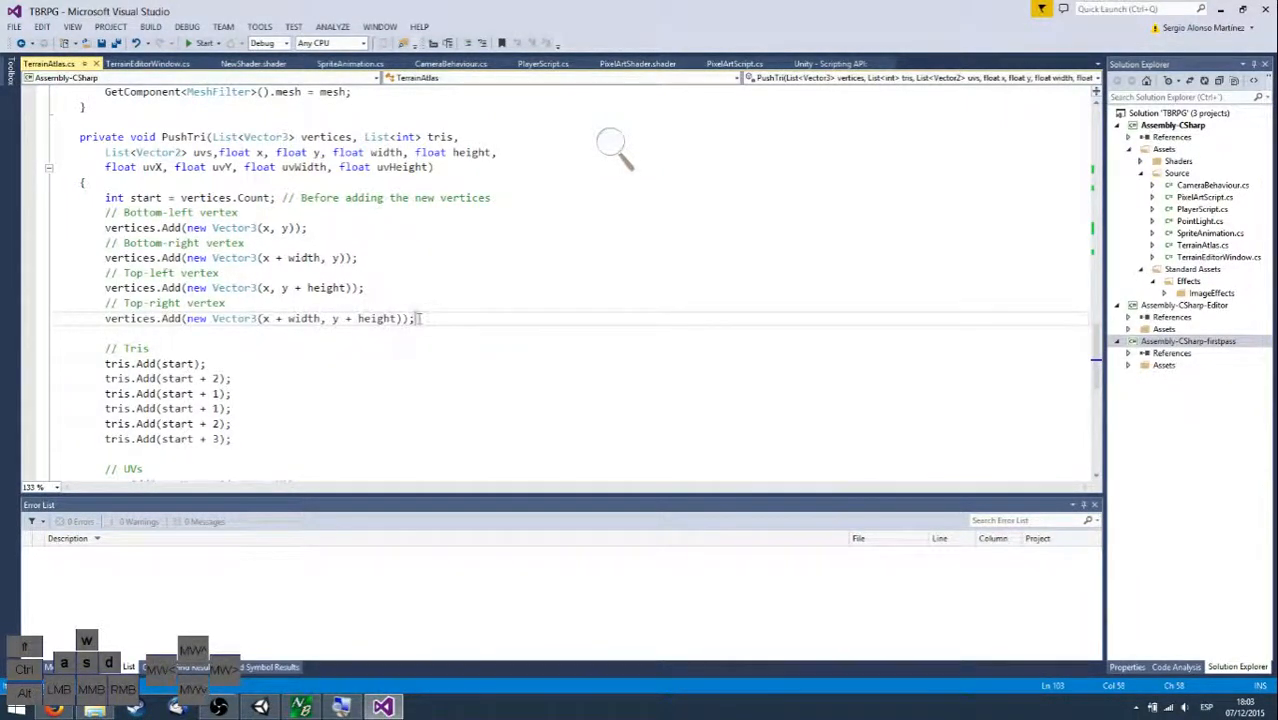
scroll(419, 318, down, 4)
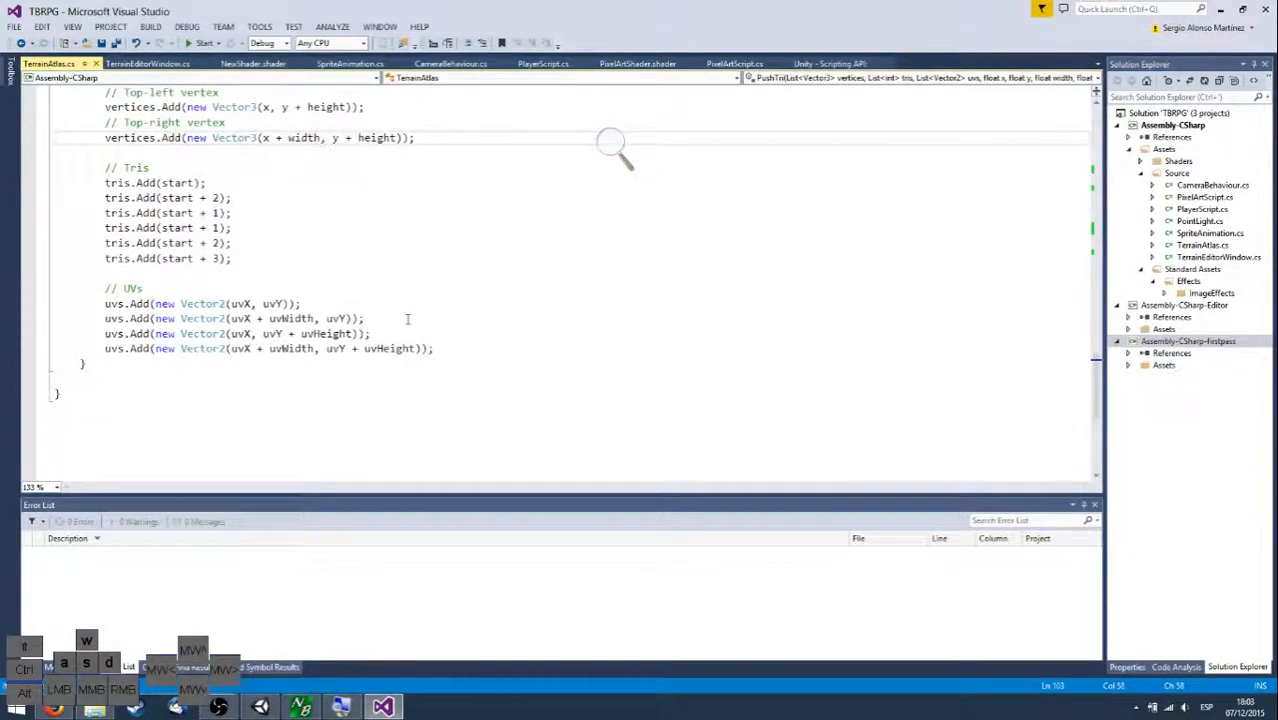
Return to Unity and examine the Terrain's tile width and height, a closer view of the stone column, and the Player's position.
key(alt+Tab)
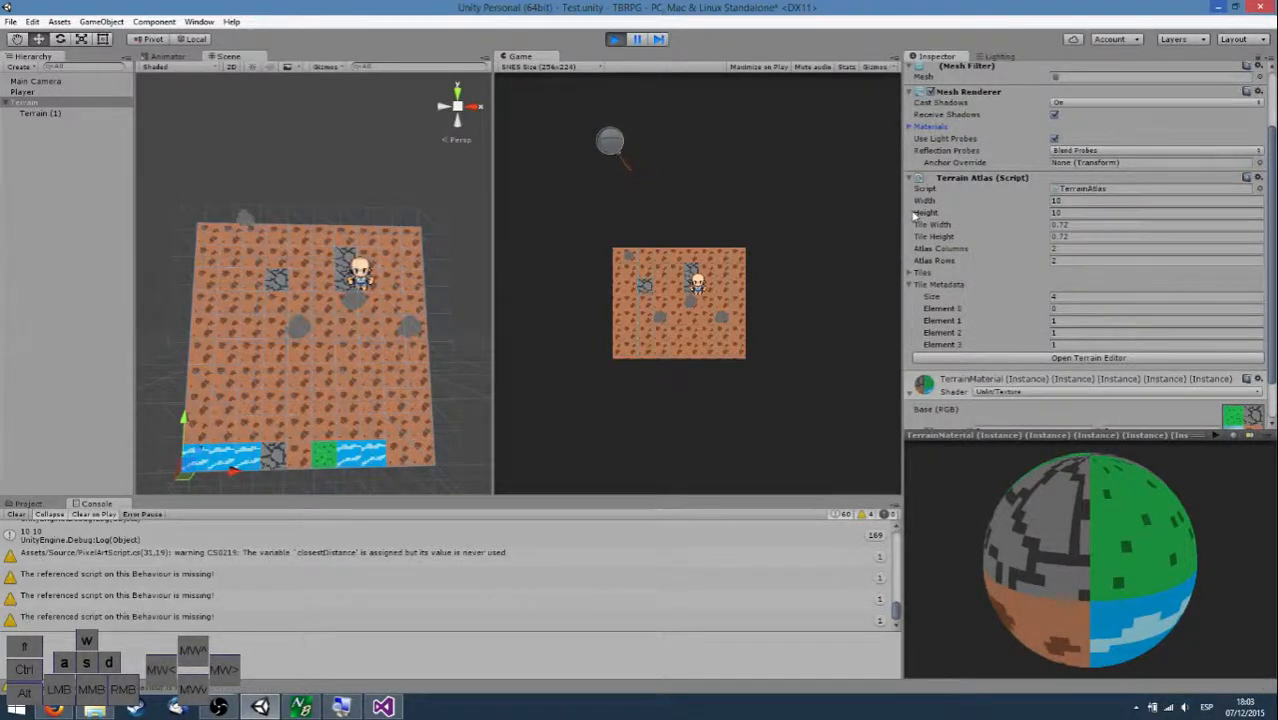
key(w)
mouse_move(364, 303)
right_down()
mouse_move(369, 289)
mouse_move(357, 302)
right_up()
key(s)
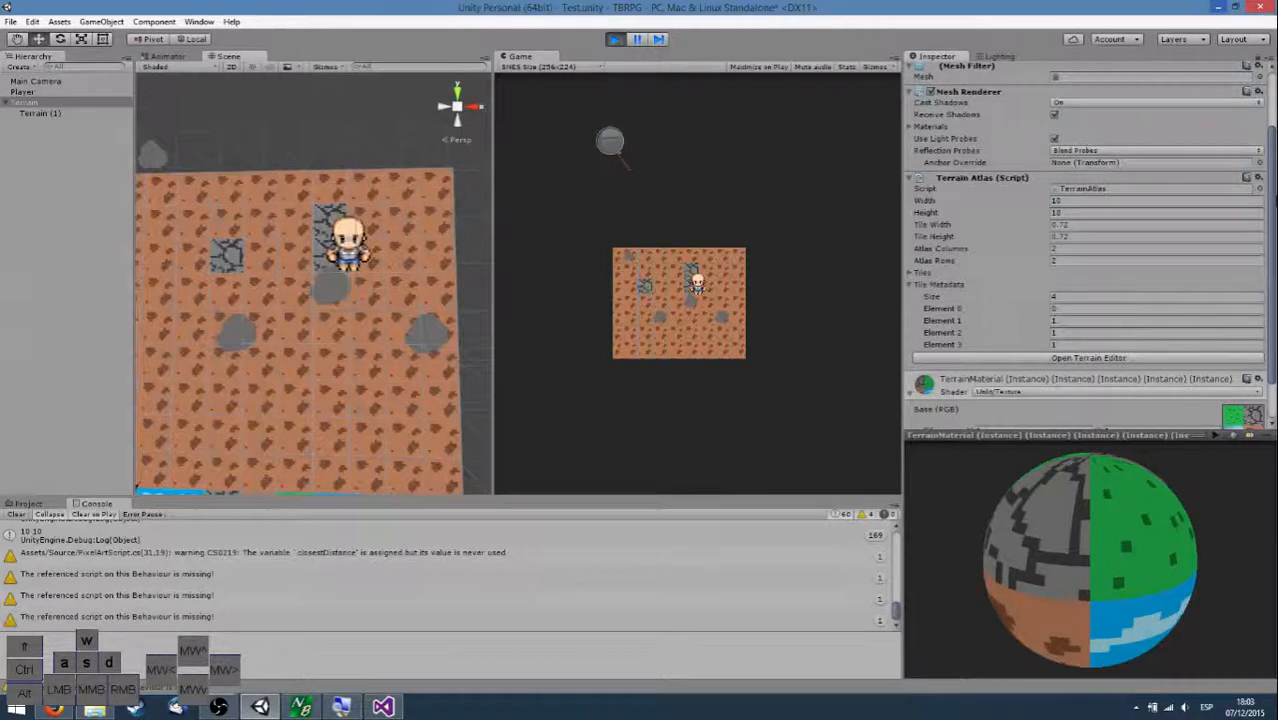
click(40, 81)
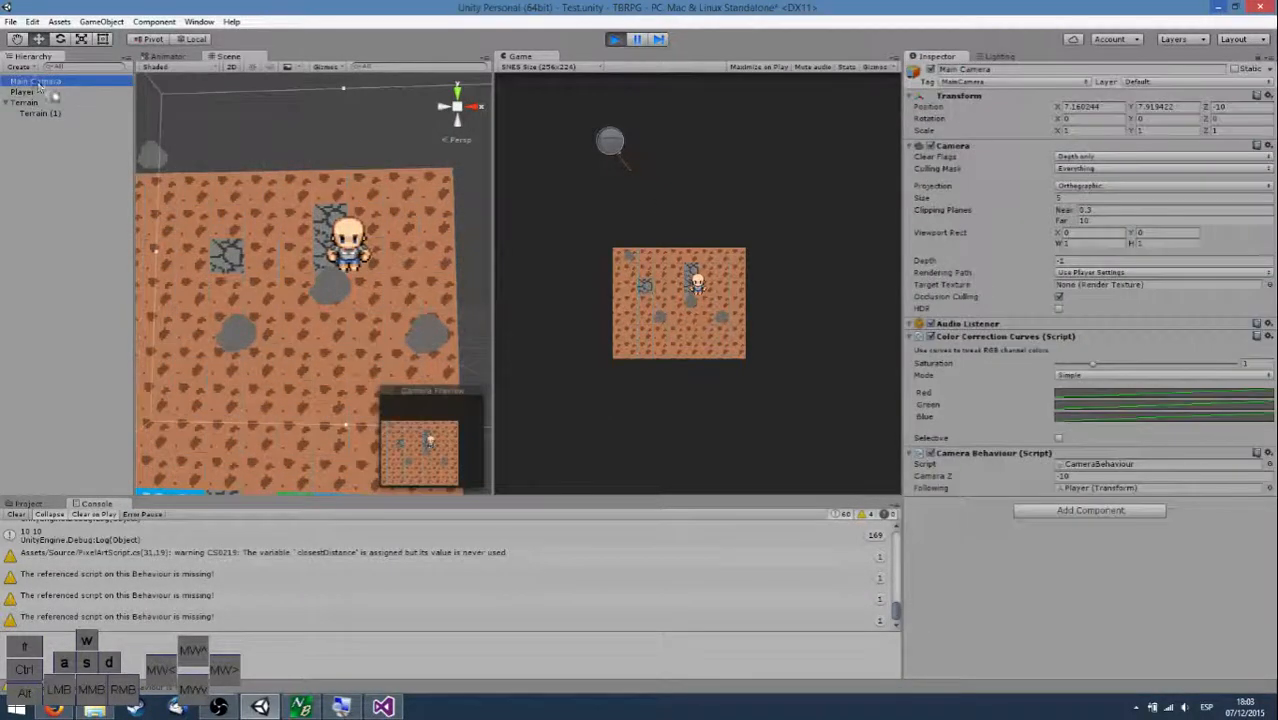
click(50, 91)
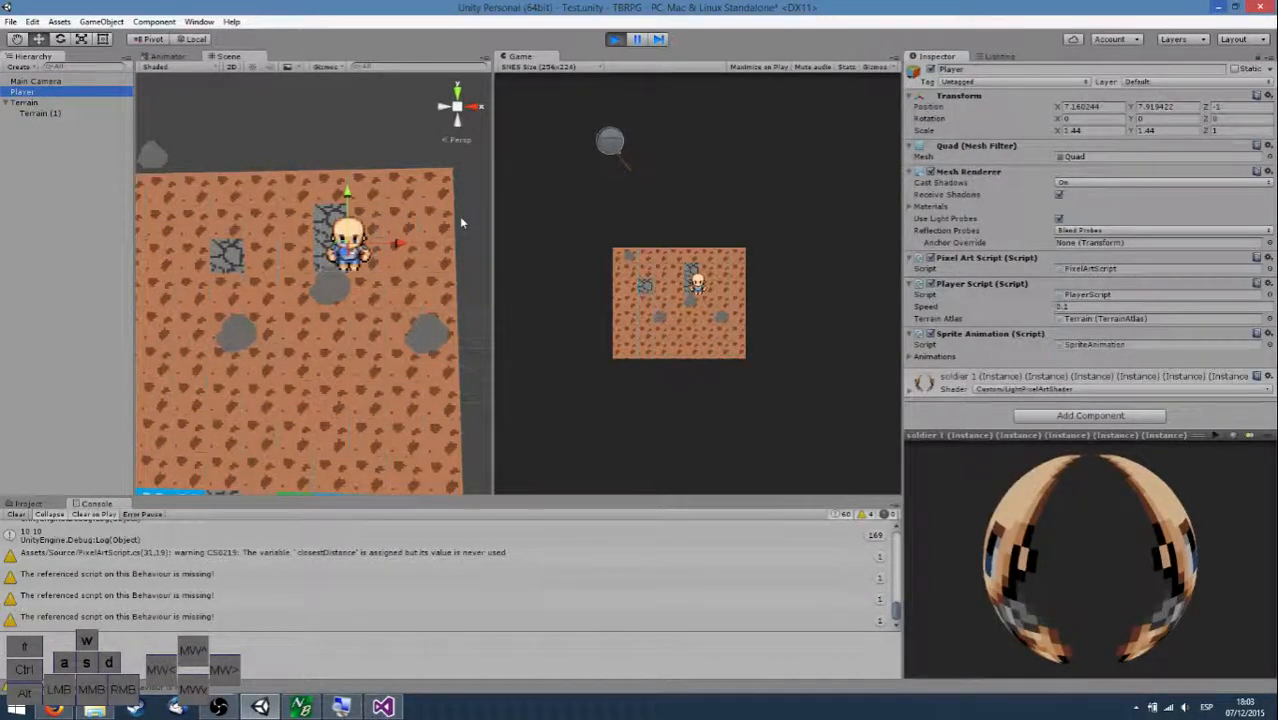
Open the Windows Calculator, divide the Player's X position of 7.1 by the Terrain's 0.72 tile width, and close the calculator.
key(super)
text(calculadora)
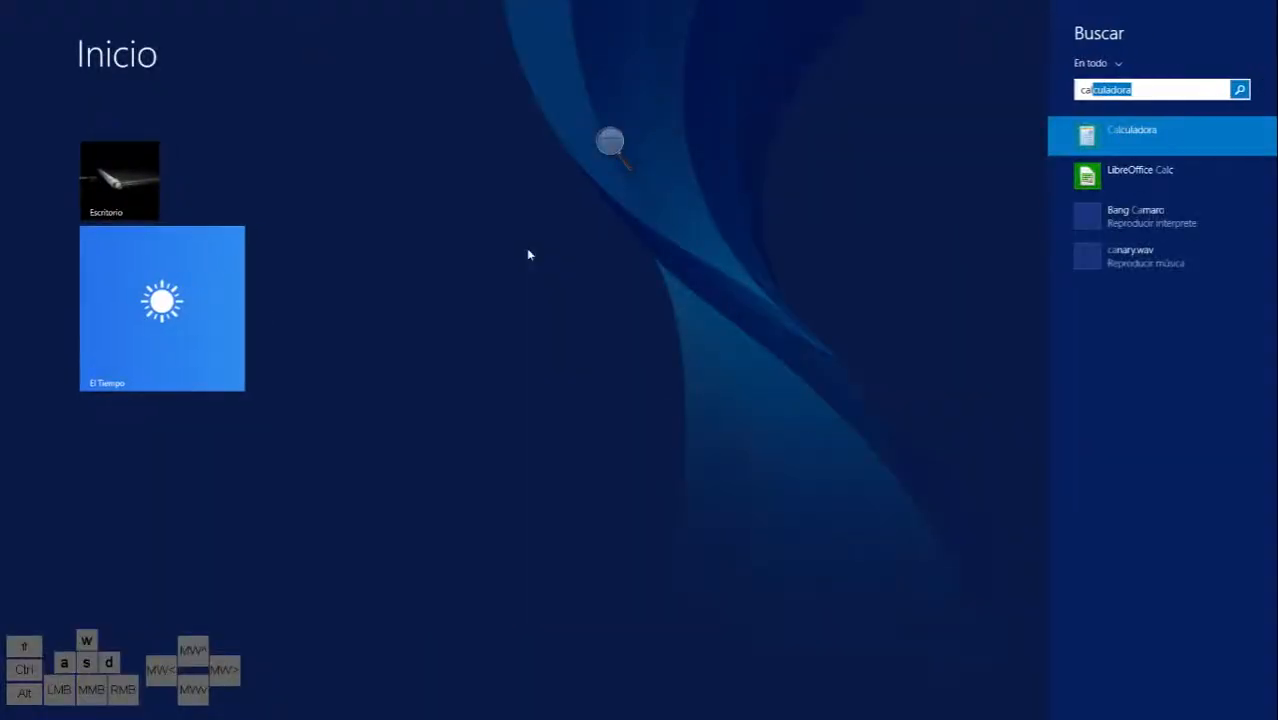
key(Return)
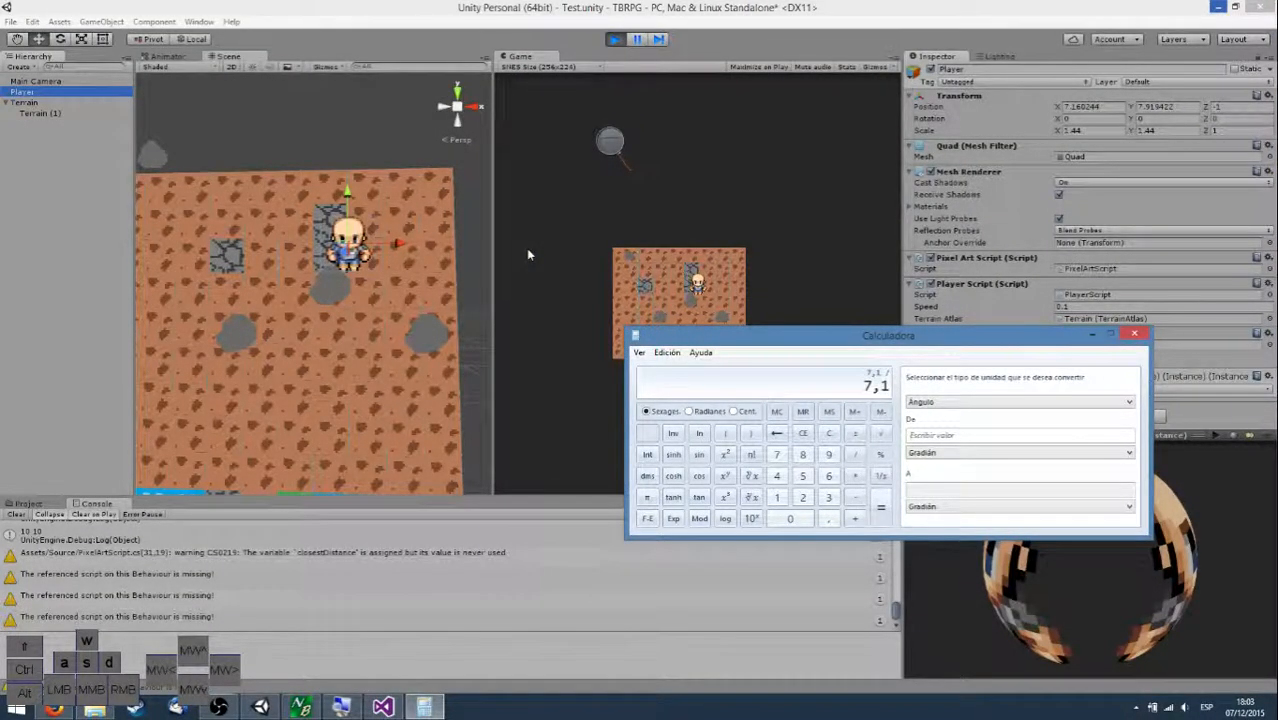
click(53, 104)
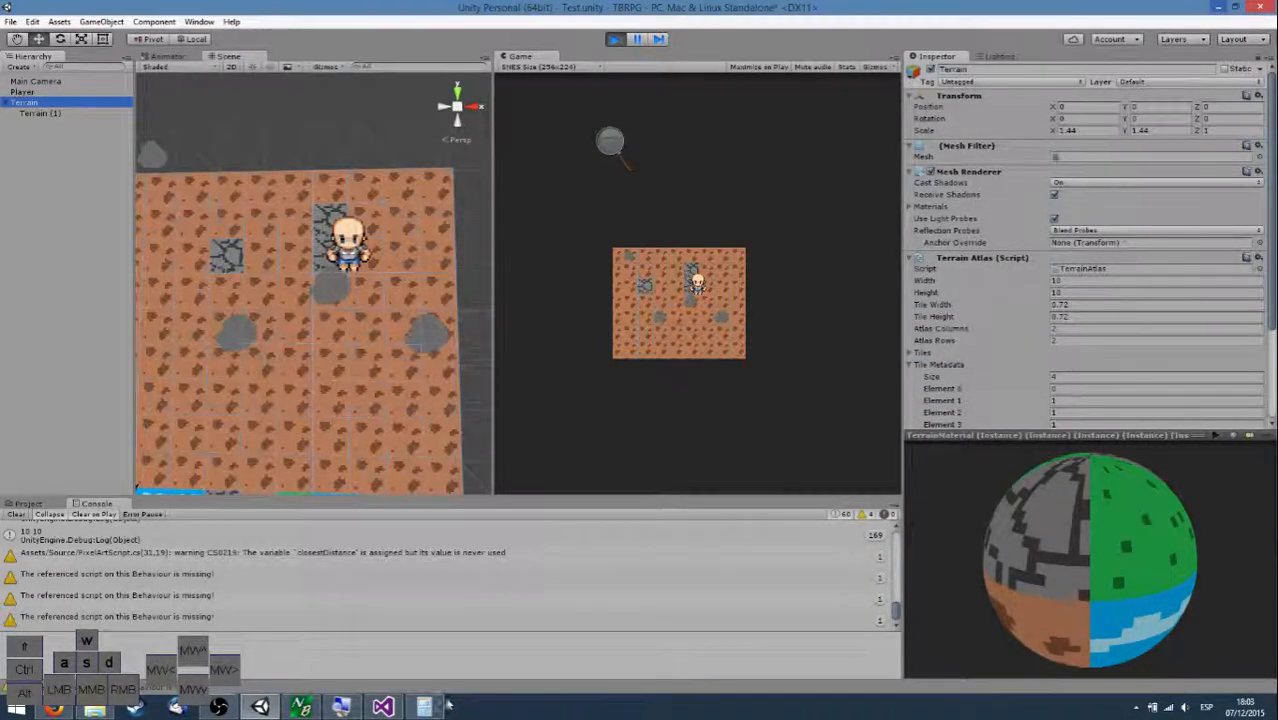
click(426, 707)
text(0,72)
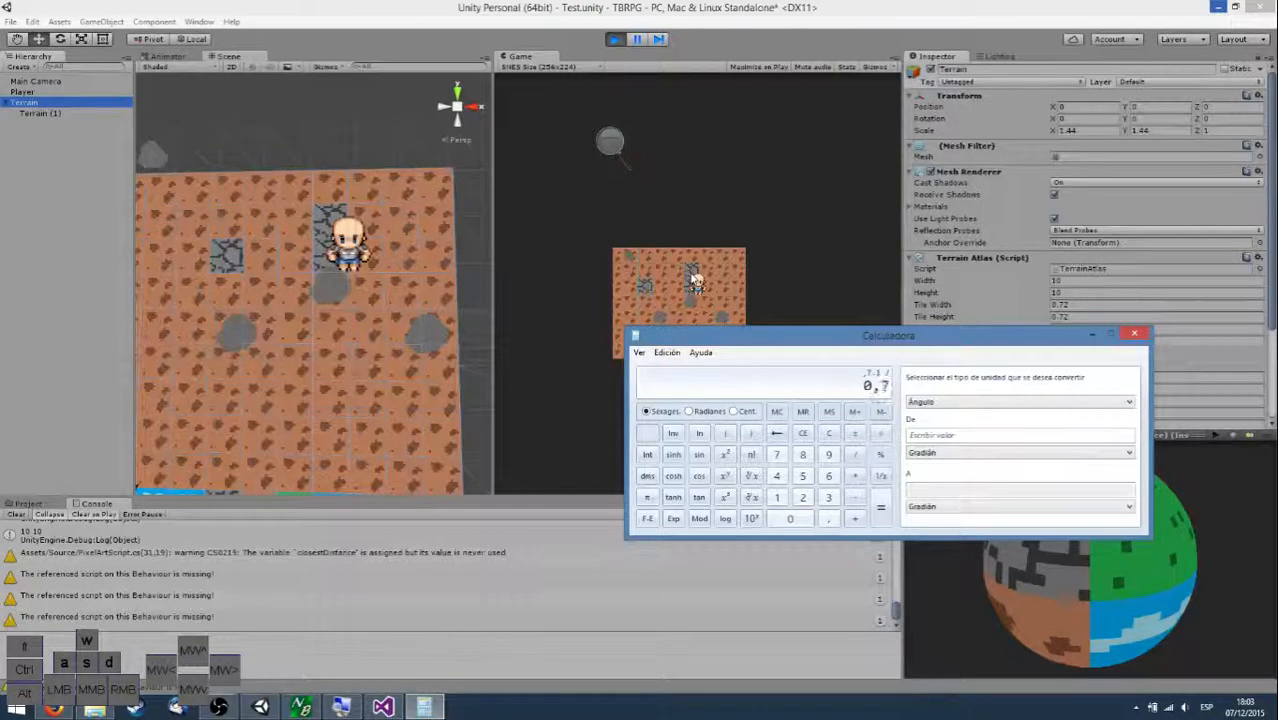
key(Return)
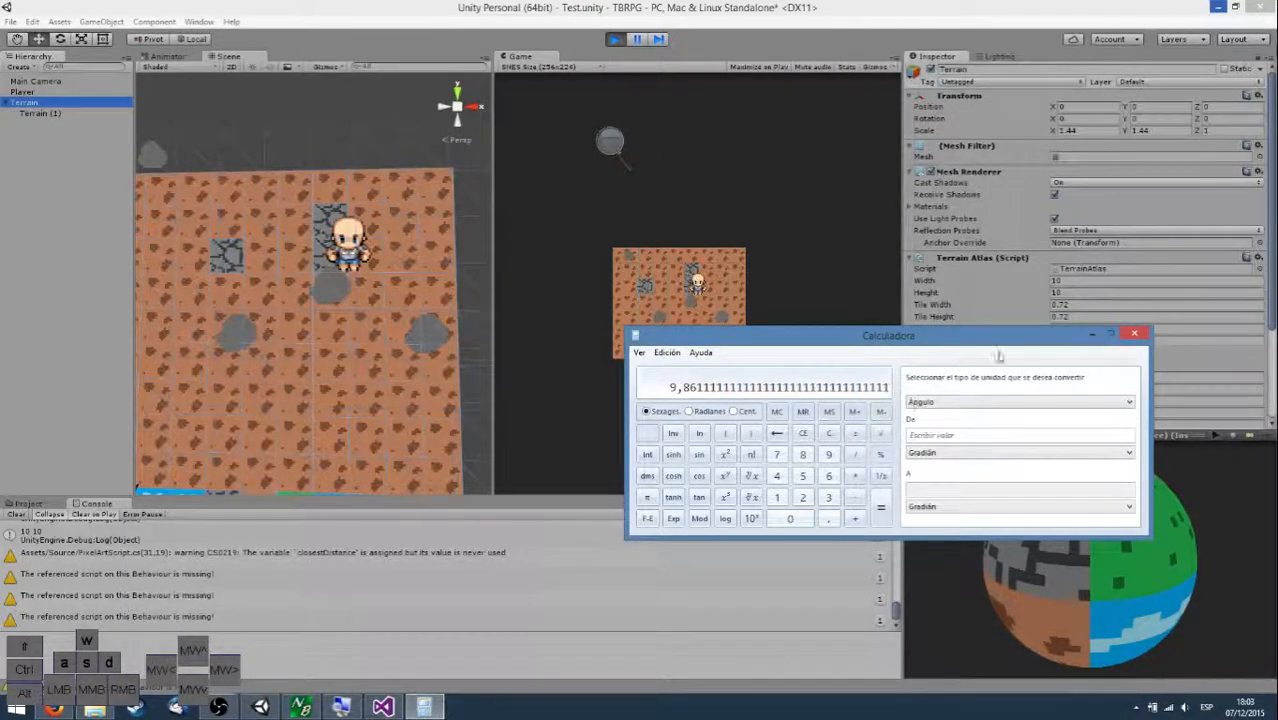
click(1124, 337)
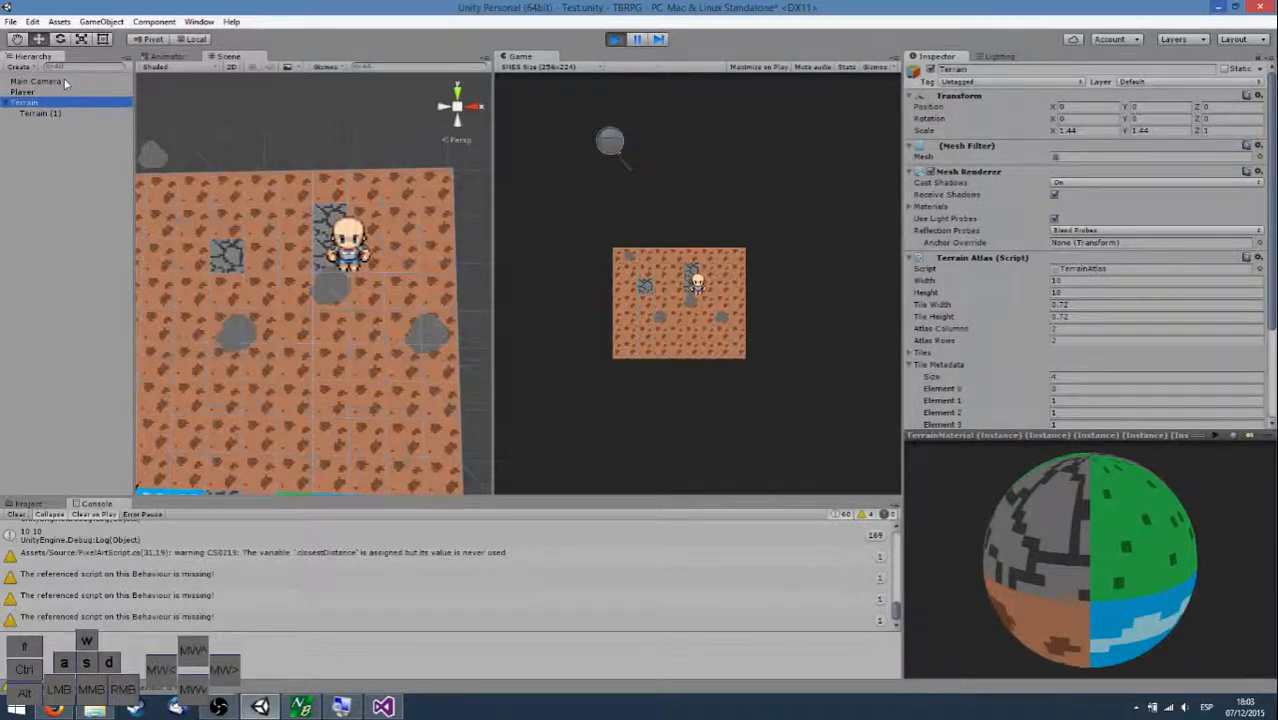
Recheck the Player's transform and examine the player and terrain layers from an oblique angle in the Scene view.
click(88, 91)
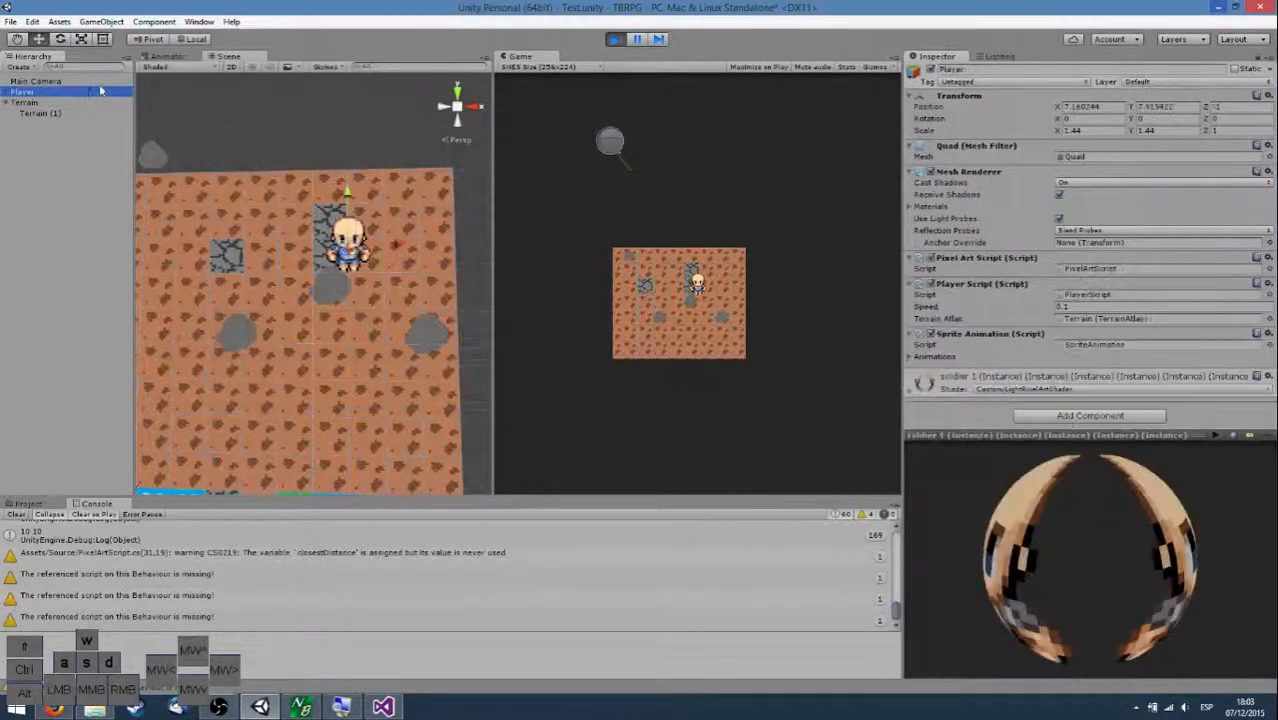
key(w)
key(d)
right_drag(482, 225, 319, 176)
click(418, 171)
key(d)
Stop the game and set the parent Terrain's X and Y scale to 1.
click(347, 187)
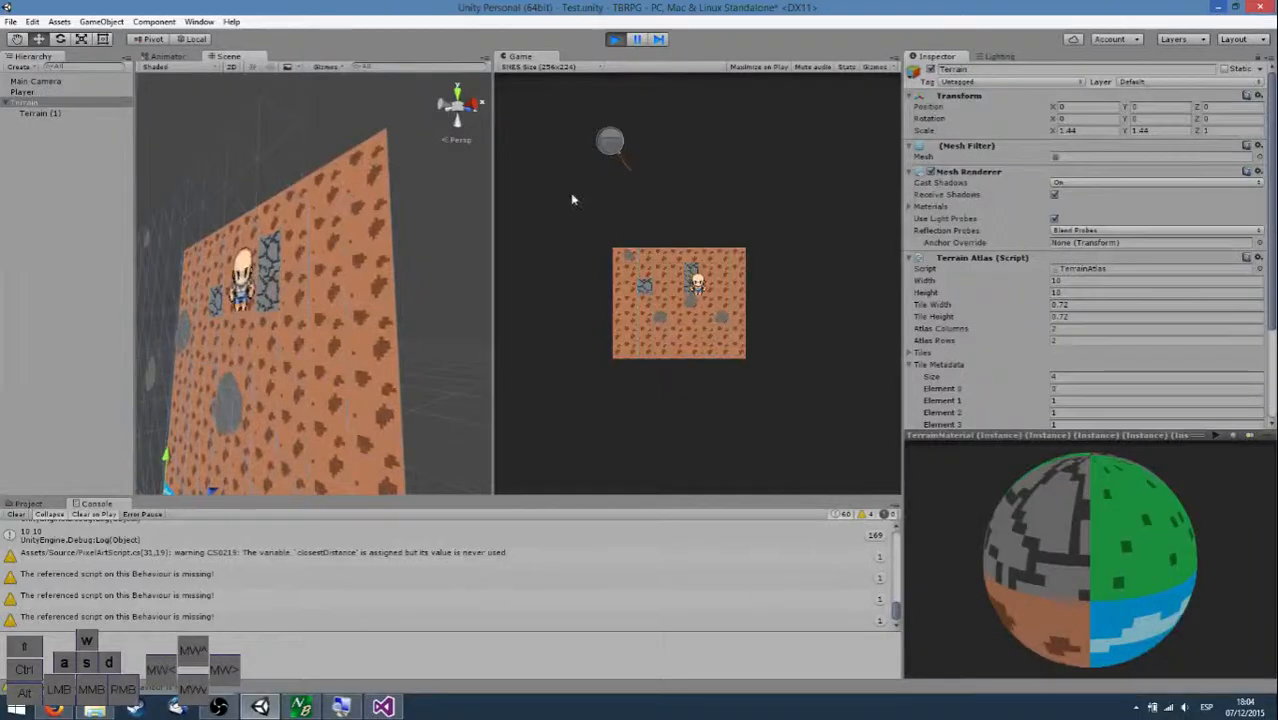
click(1068, 130)
click(622, 40)
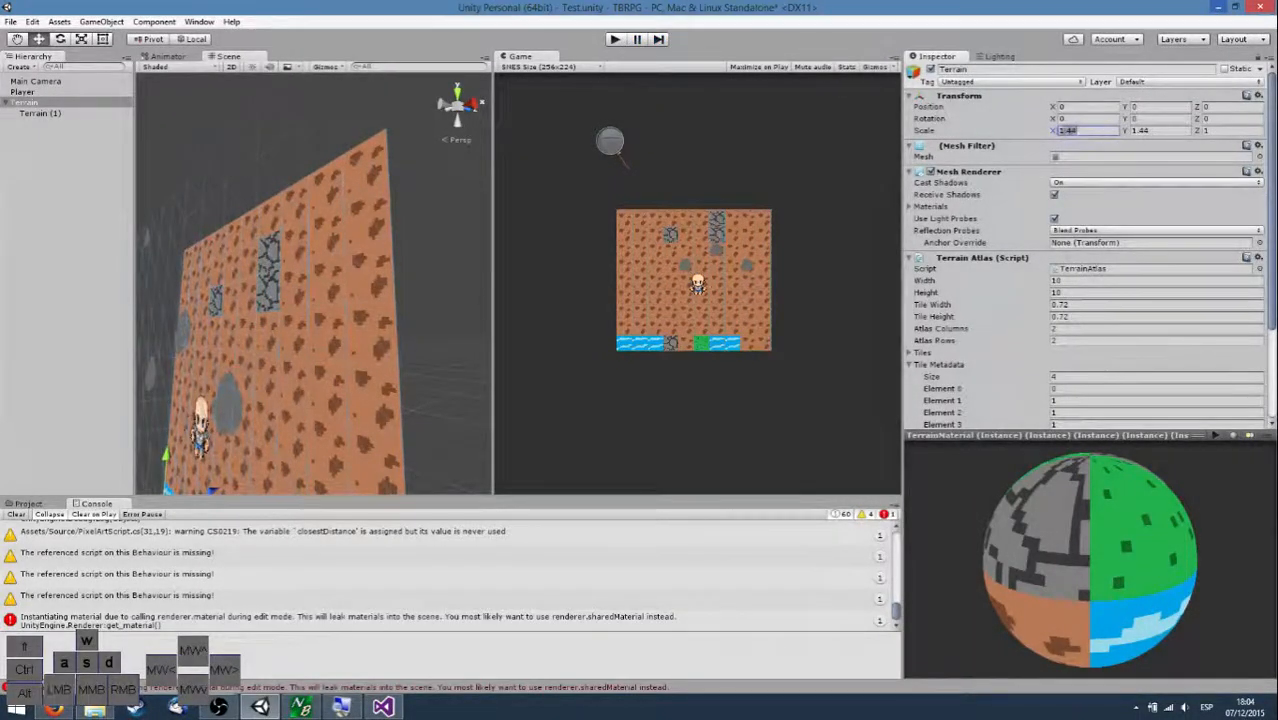
text(1)
key(Tab)
text(1)
Select the Terrain (1) child layer and examine both terrain layers nearly edge-on in the Scene view.
key(w)
right_drag(320, 344, 294, 351)
click(294, 351)
key(w)
key(d)
right_drag(476, 322, 428, 300)
key(s)
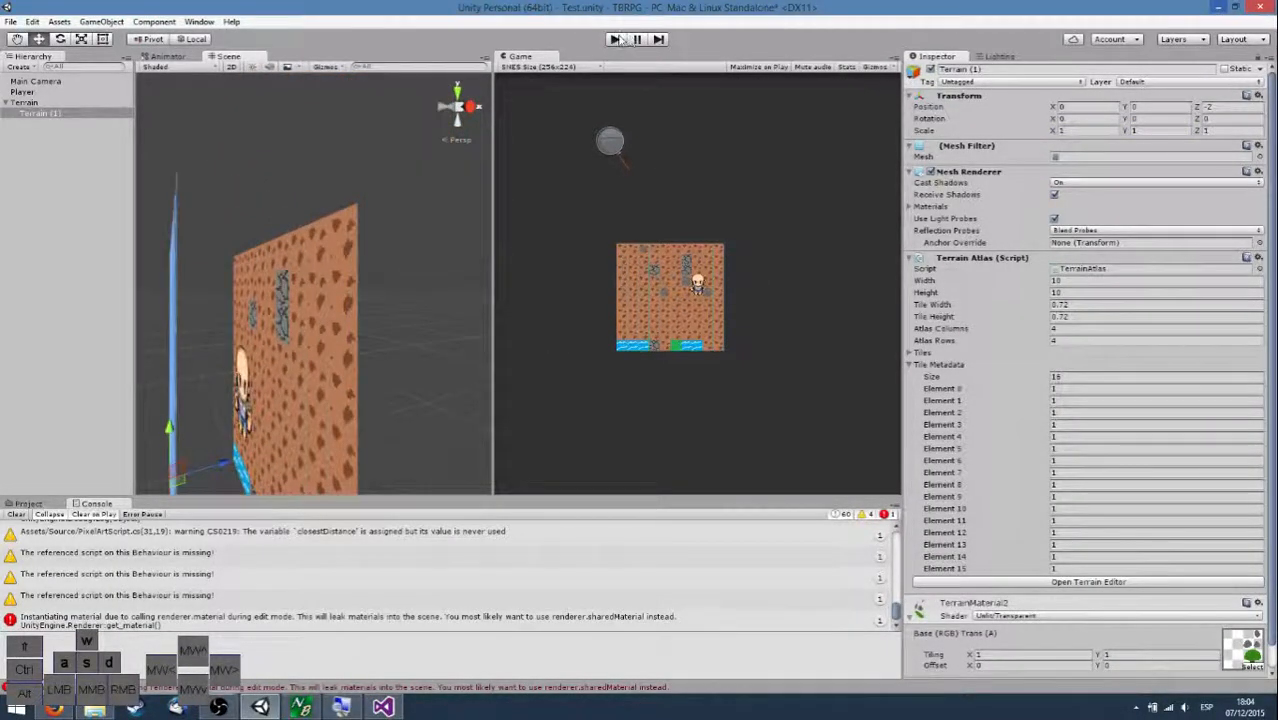
Run the game and walk the player right, down to the terrain's lower-right area, and left to above the water tiles.
click(616, 39)
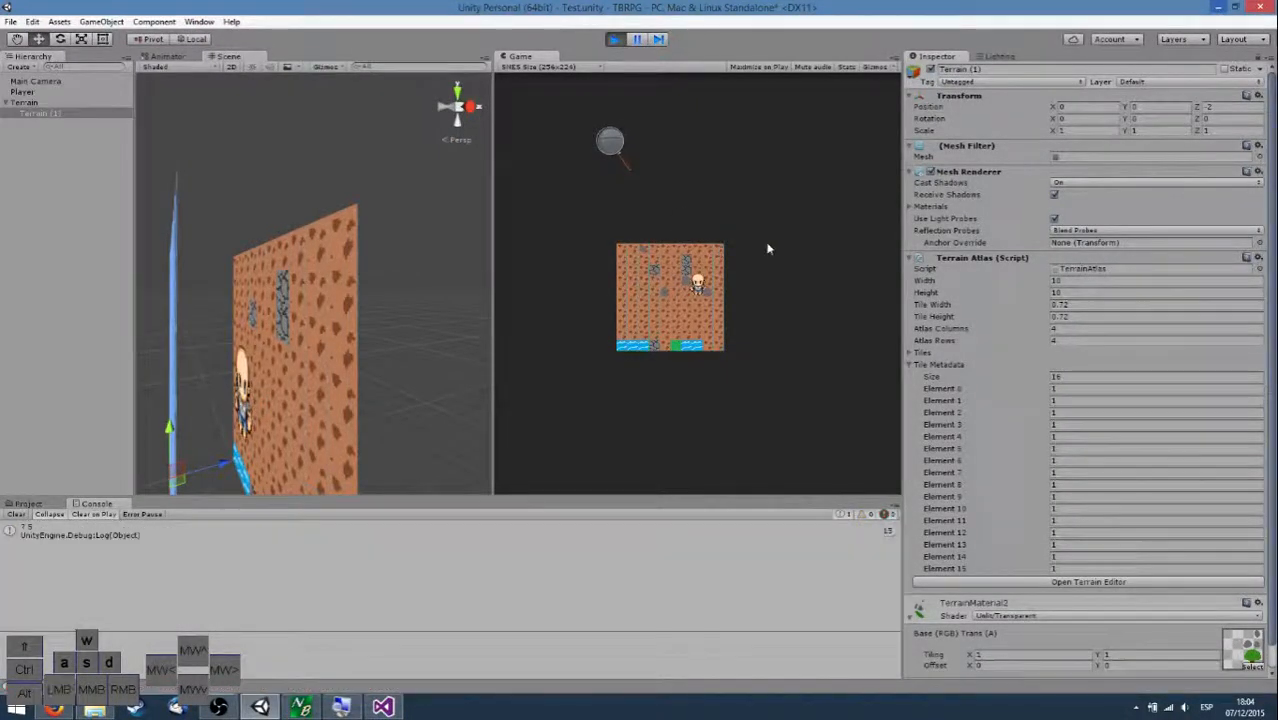
key(Right)
key(Down)
key(Left)
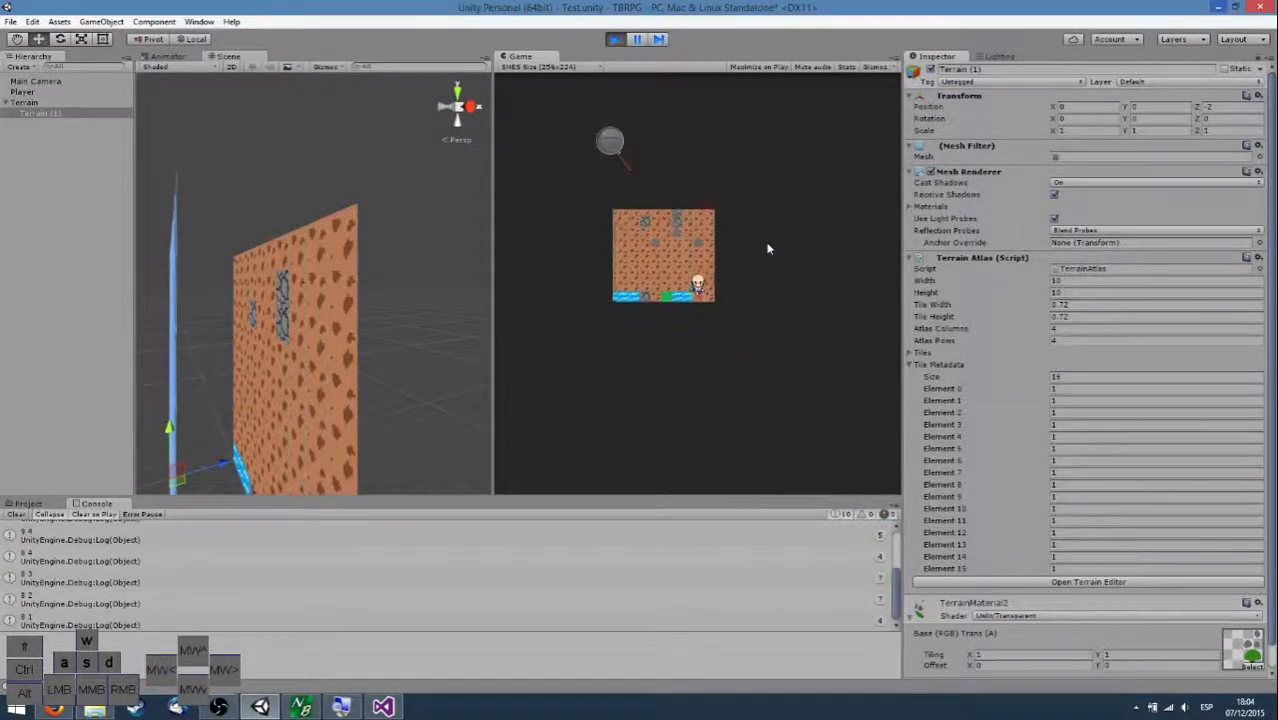
key(Left)
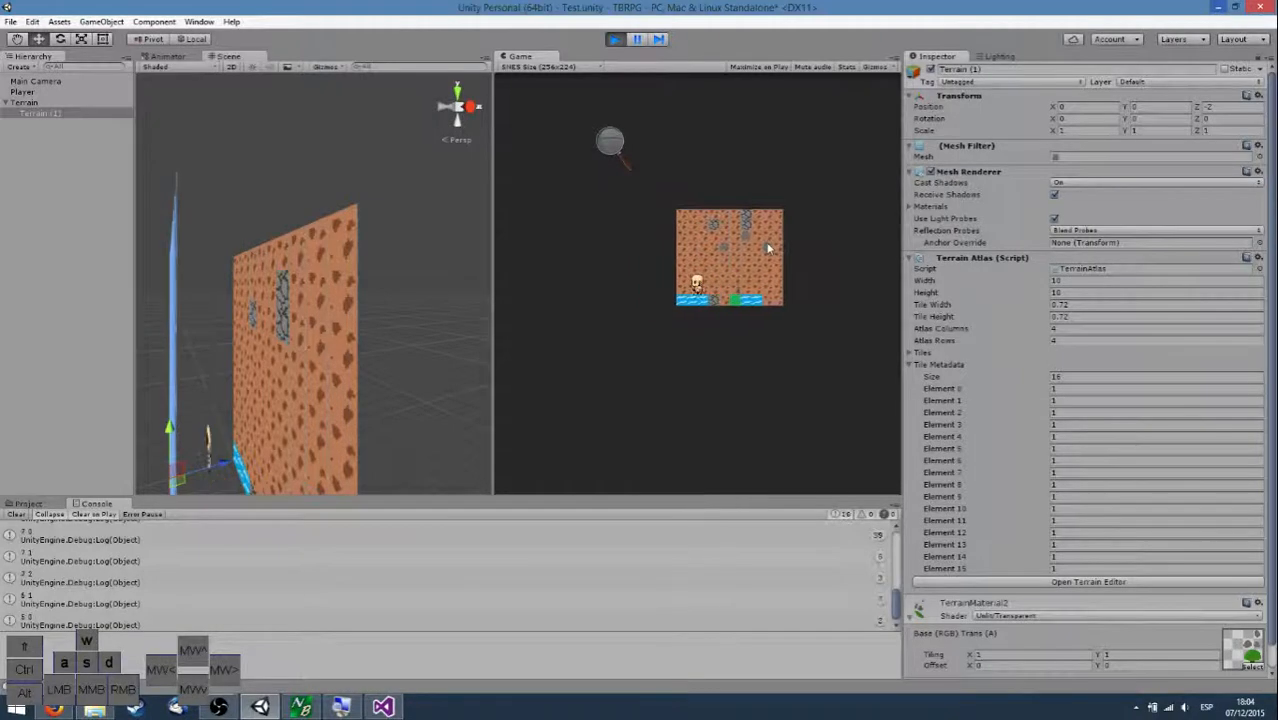
Walk the player up, right across the terrain, down past its bottom edge, and right near the lower-right water tiles.
key(Up)
key(Right)
key(Down)
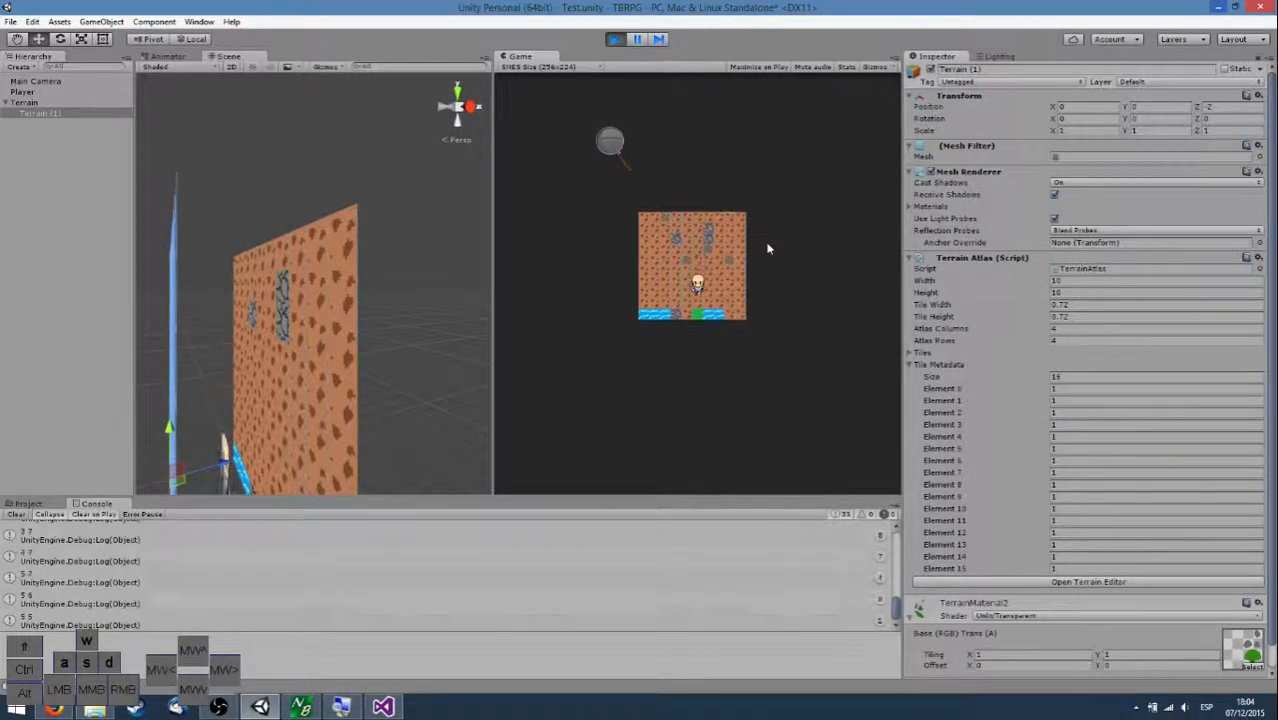
key(Down)
key(Right)
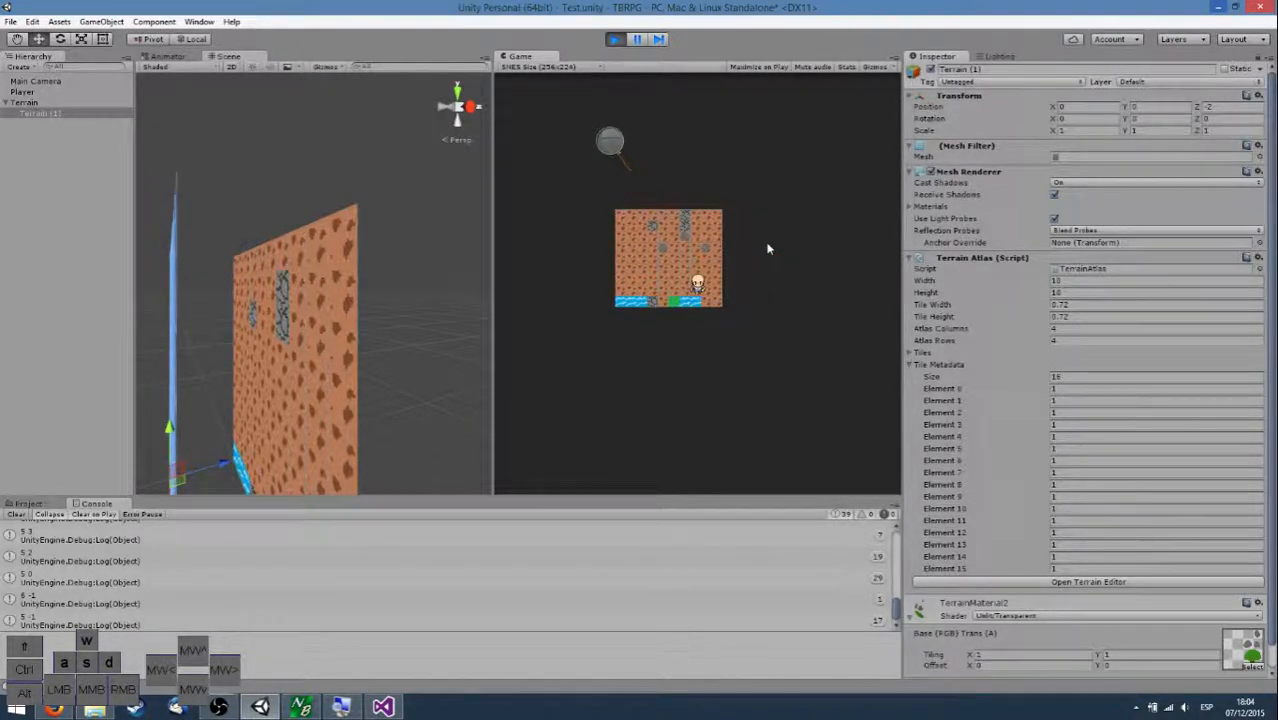
Walk the player left and down to the bottom edge beside the green tile, then right and up to the rock below the stone column.
key(Left)
key(Up)
key(Left)
key(Down)
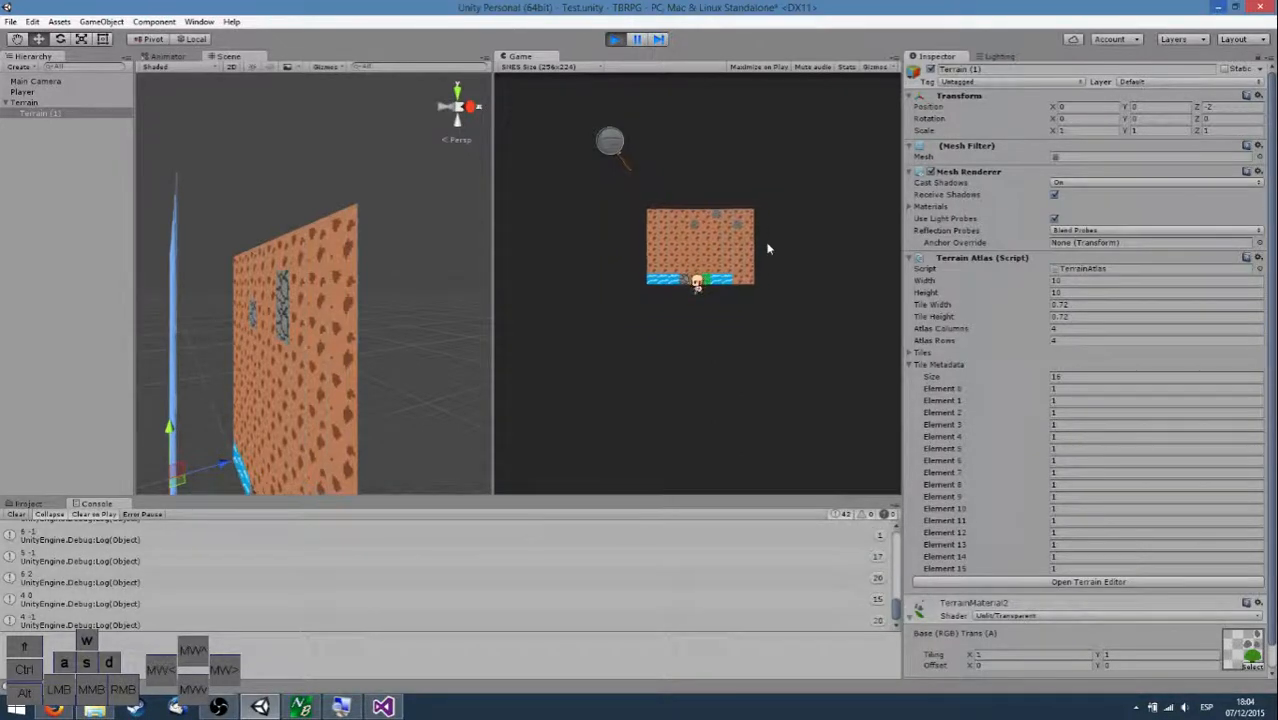
key(Right)
key(Left)
key(Right)
key(Up)
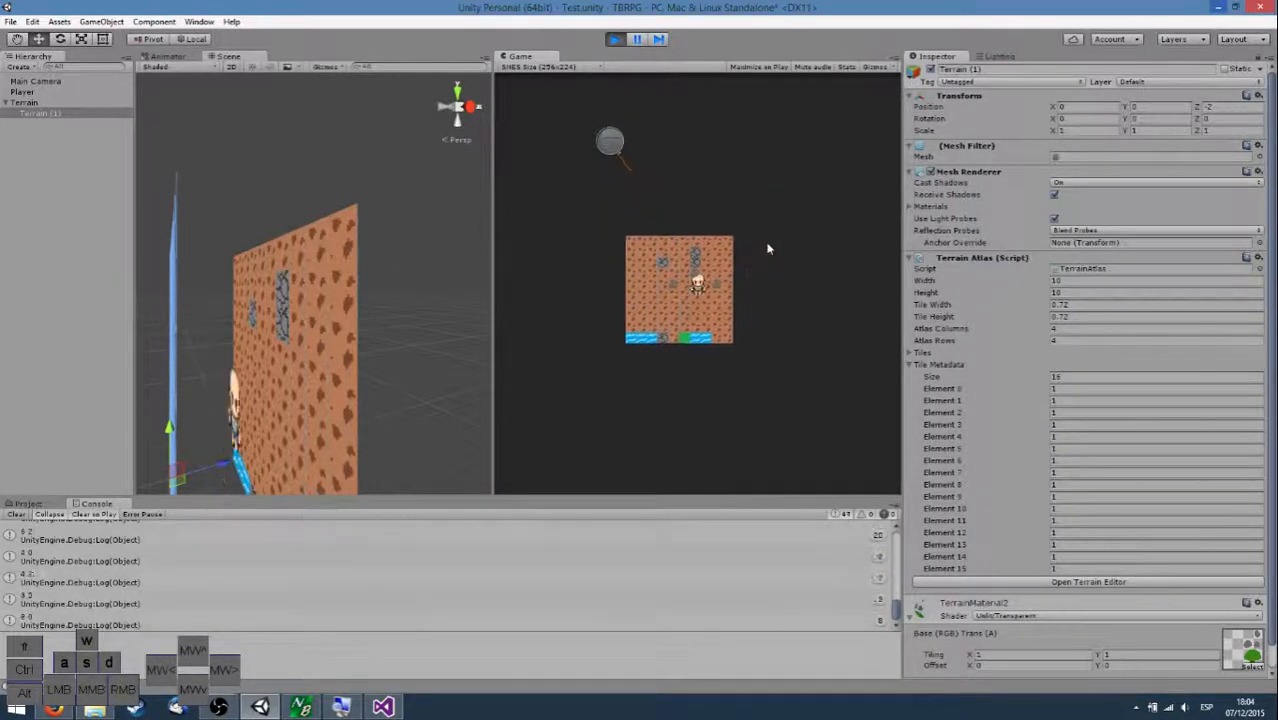
Stop the game, turn the Scene view to face the terrain from the front, and clear the console.
click(617, 38)
key(w)
right_drag(400, 270, 428, 340)
key(a)
key(s)
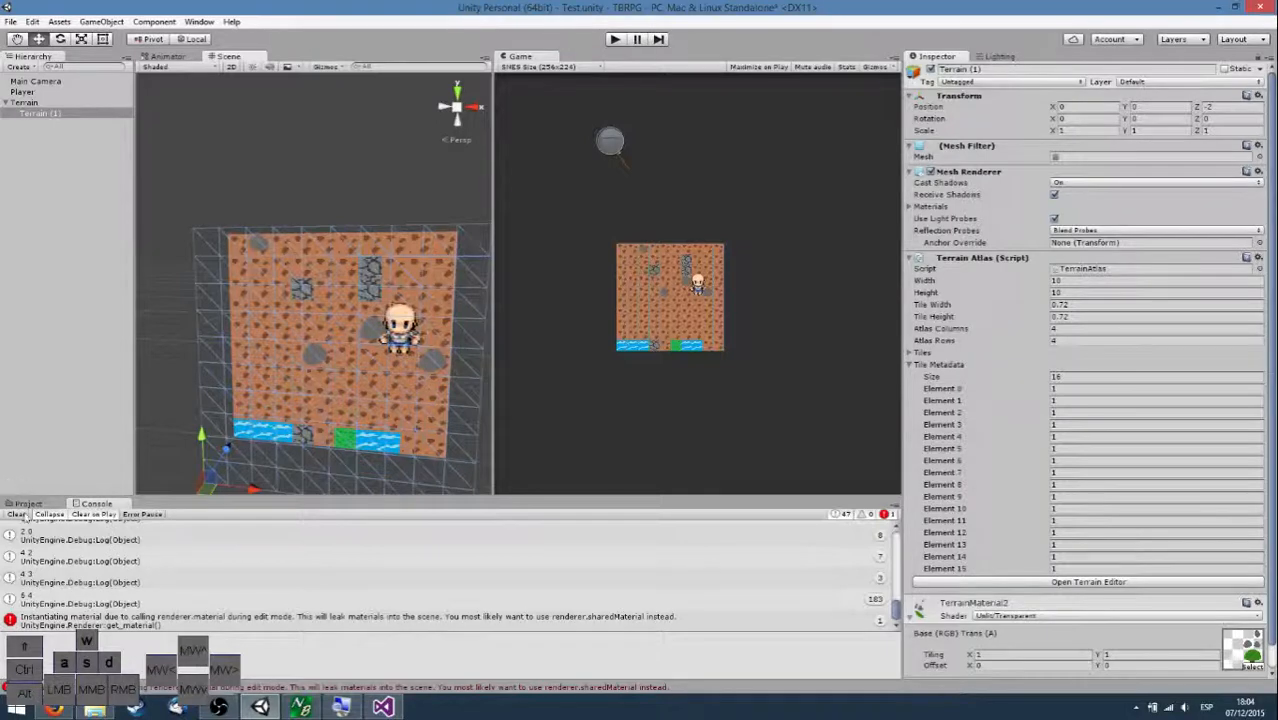
click(17, 515)
right_drag(304, 361, 377, 399)
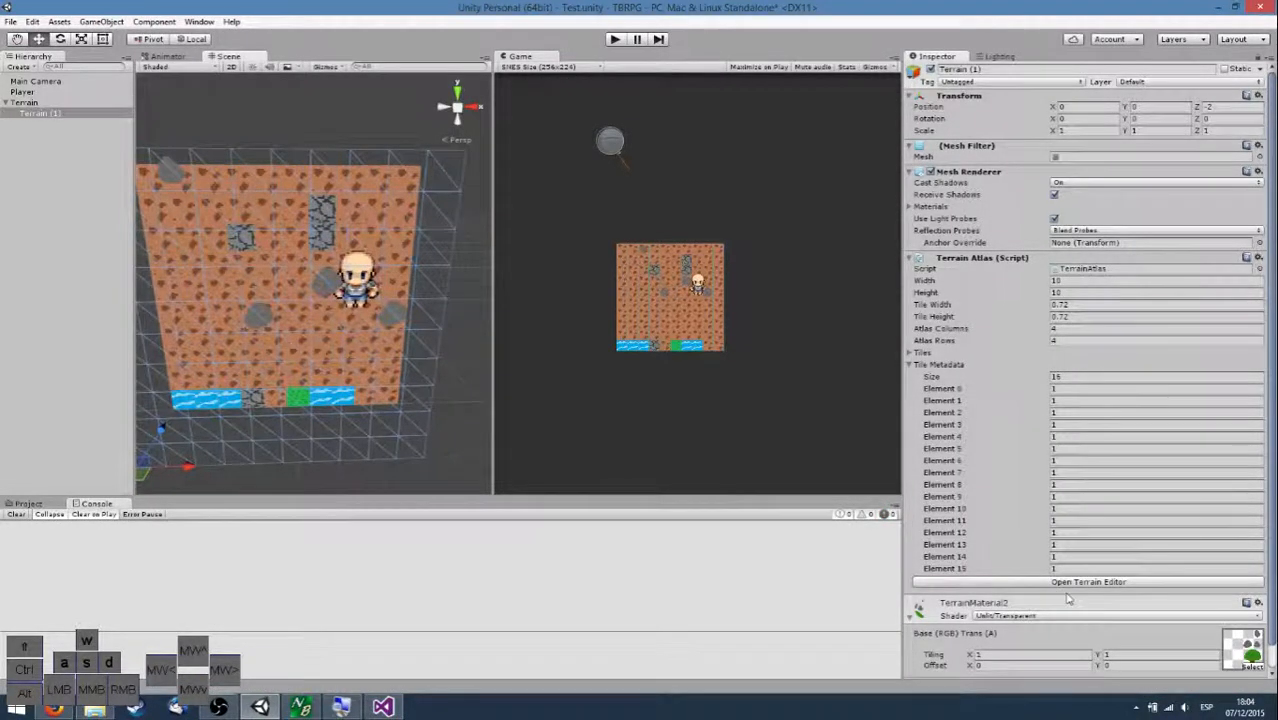
Try to reset Terrain (1)'s Tile Metadata elements by setting the array size to 1 and back to 16.
click(917, 376)
text(1)
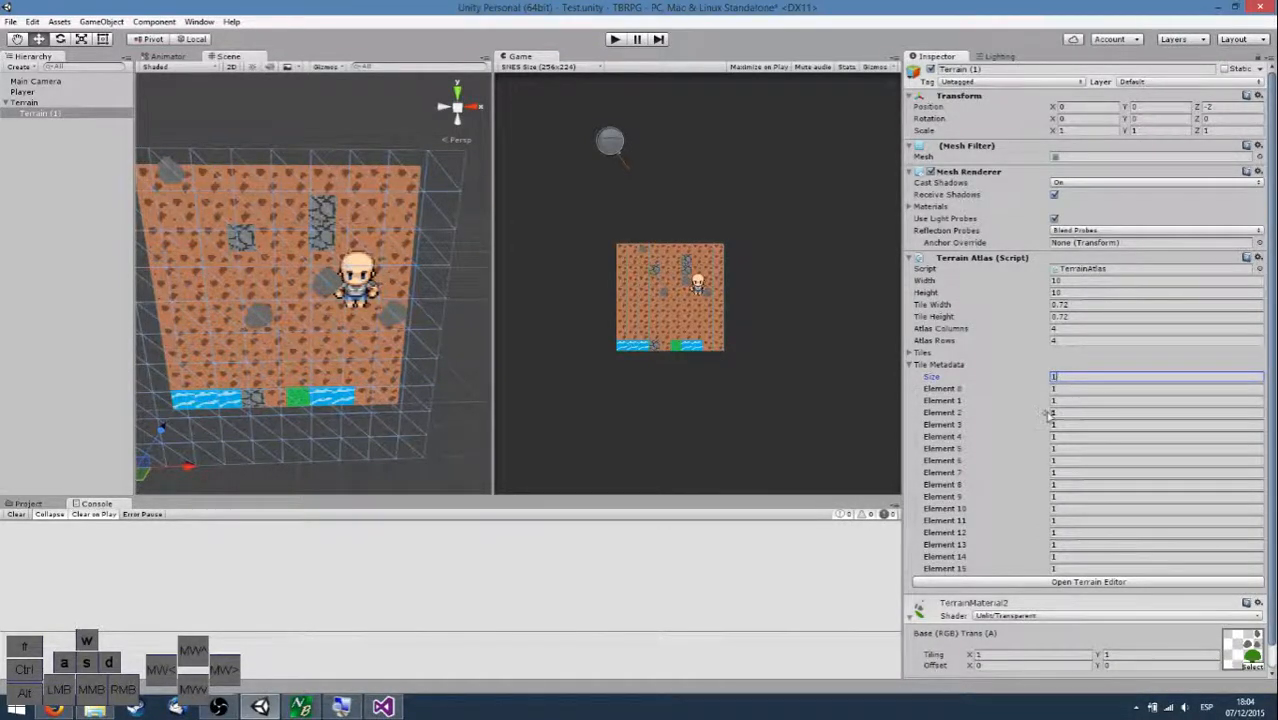
key(Return)
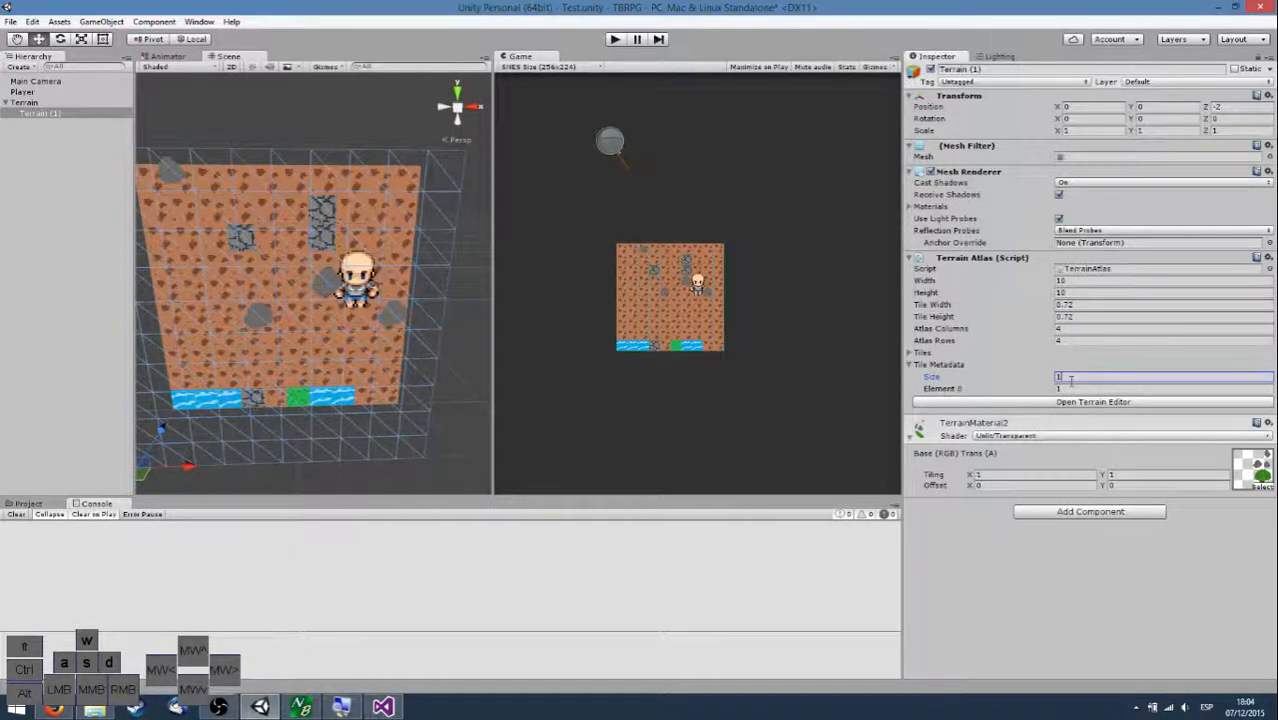
text(16)
key(Return)
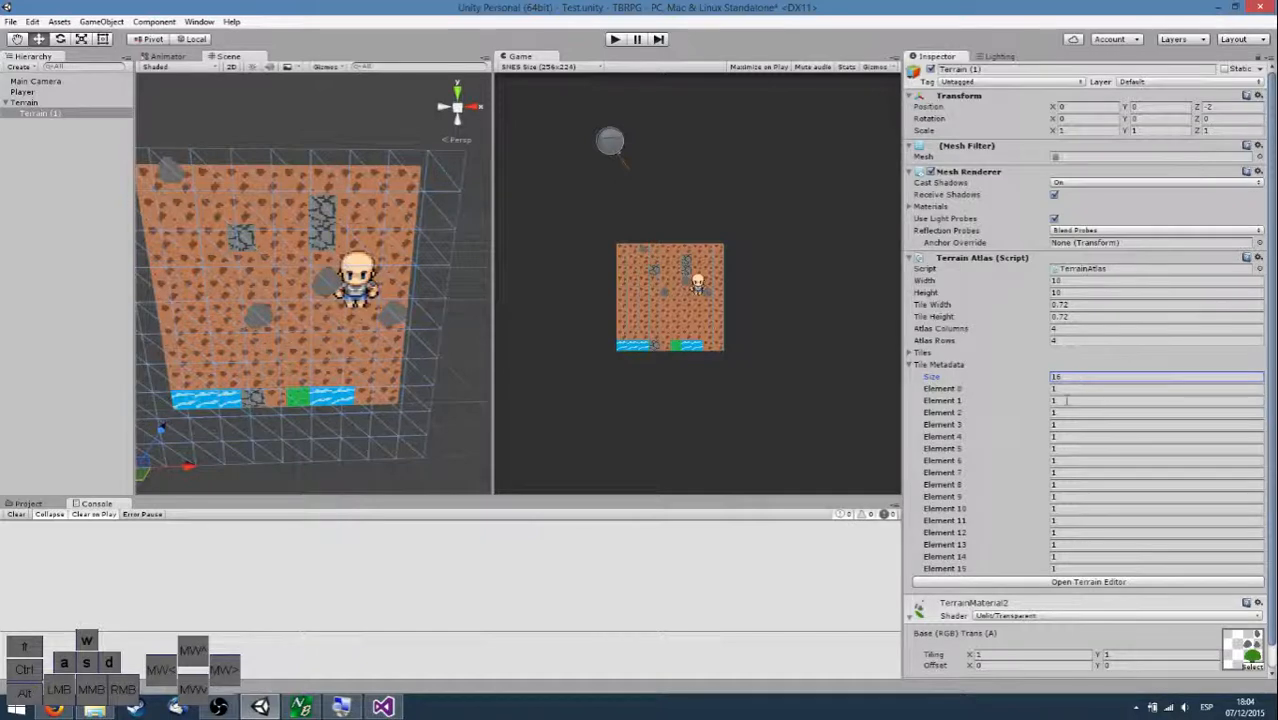
Examine the element values of the Tiles array on Terrain (1), and collapse the array again.
click(1066, 400)
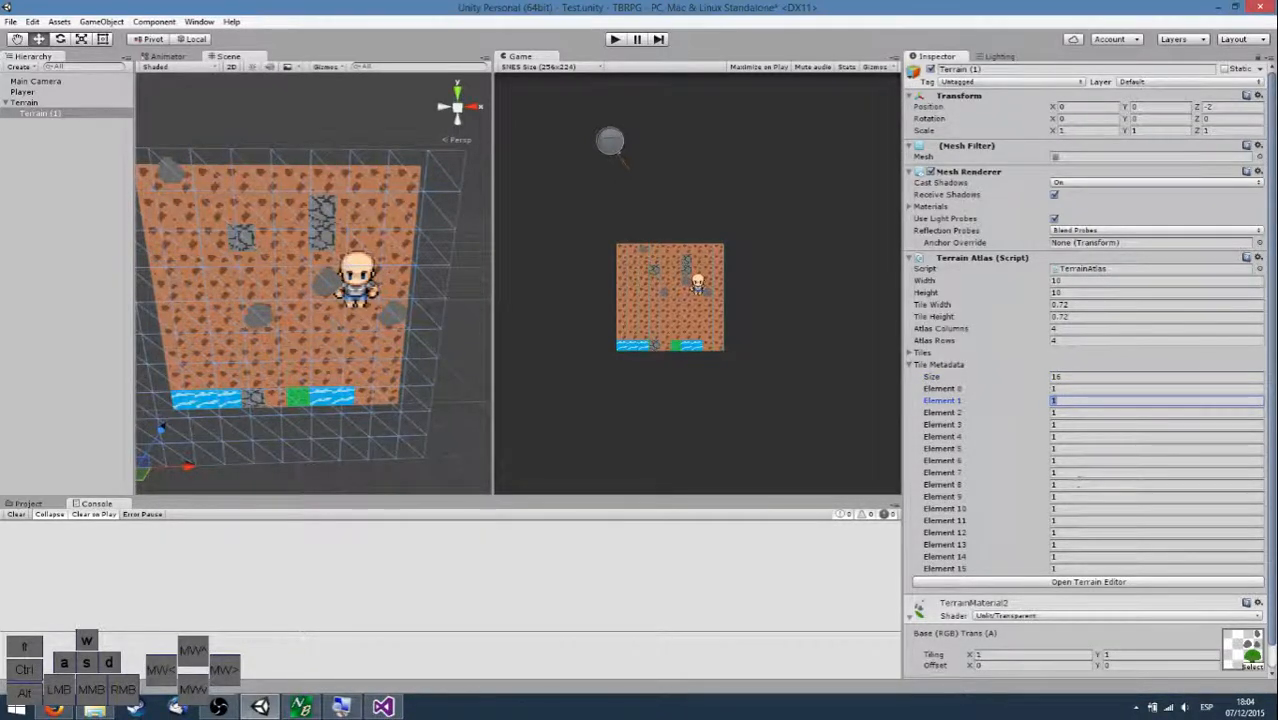
click(914, 353)
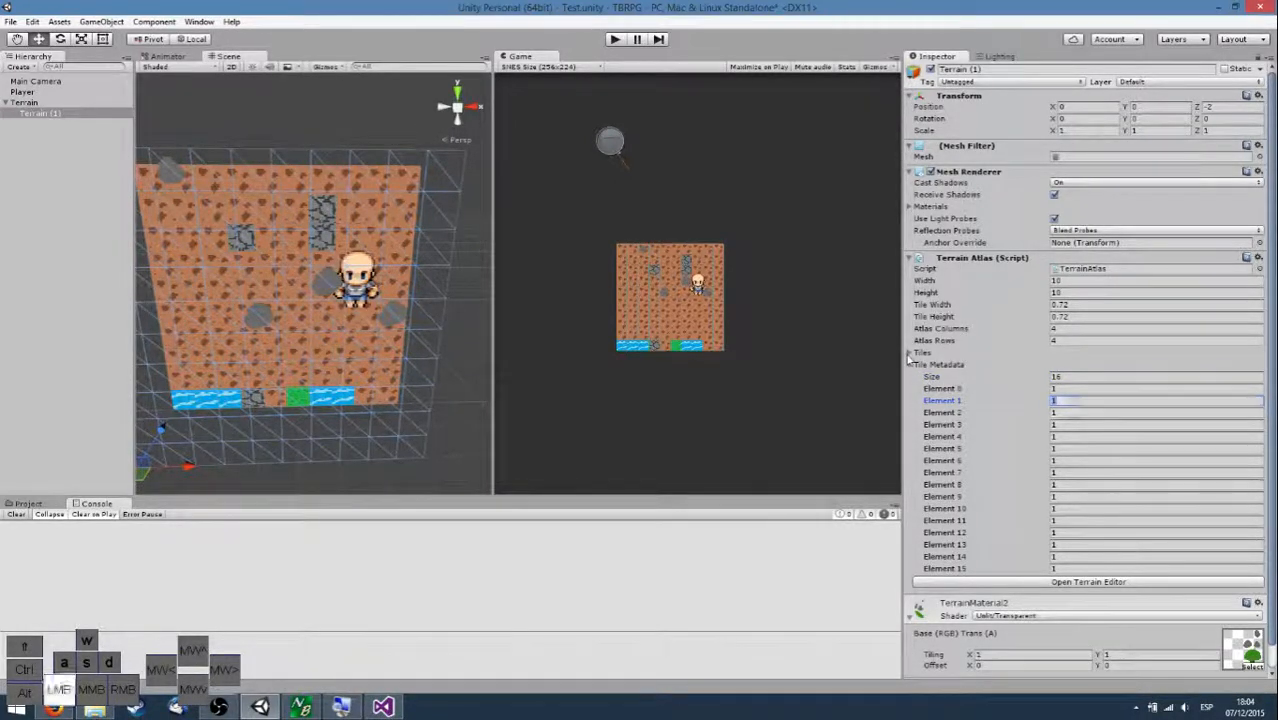
scroll(1053, 398, down, 10)
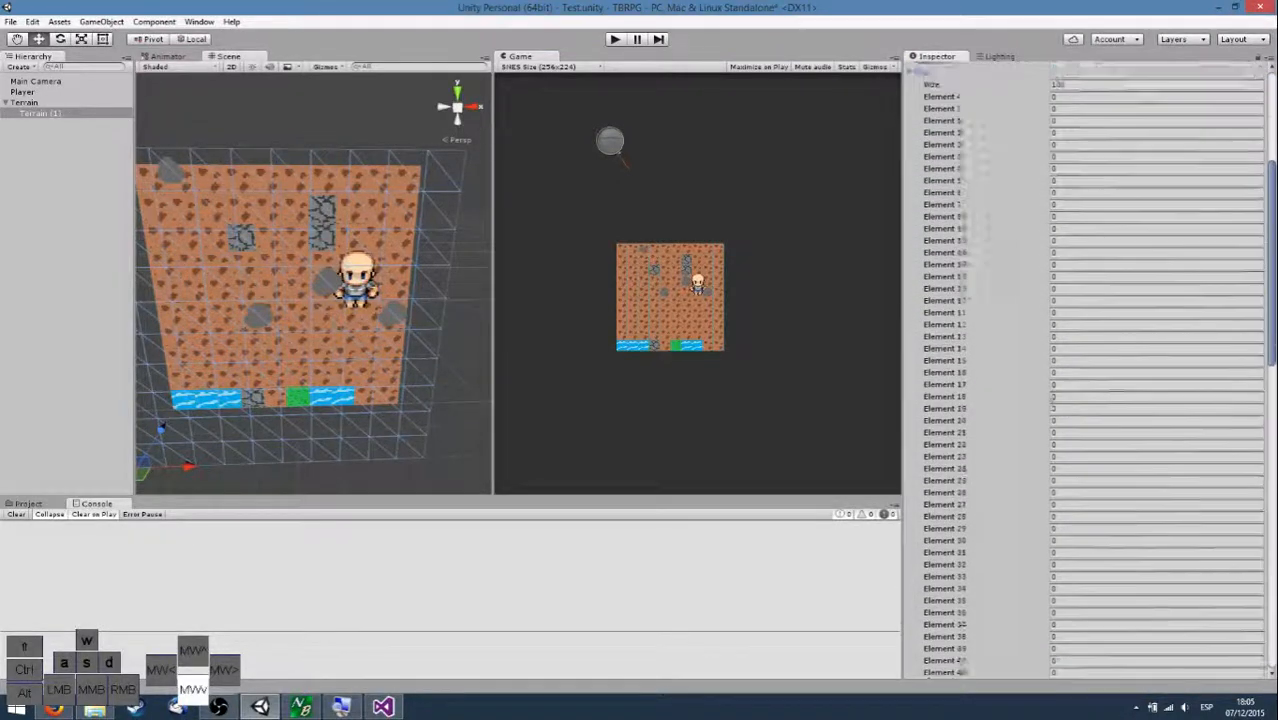
scroll(1208, 518, down, 10)
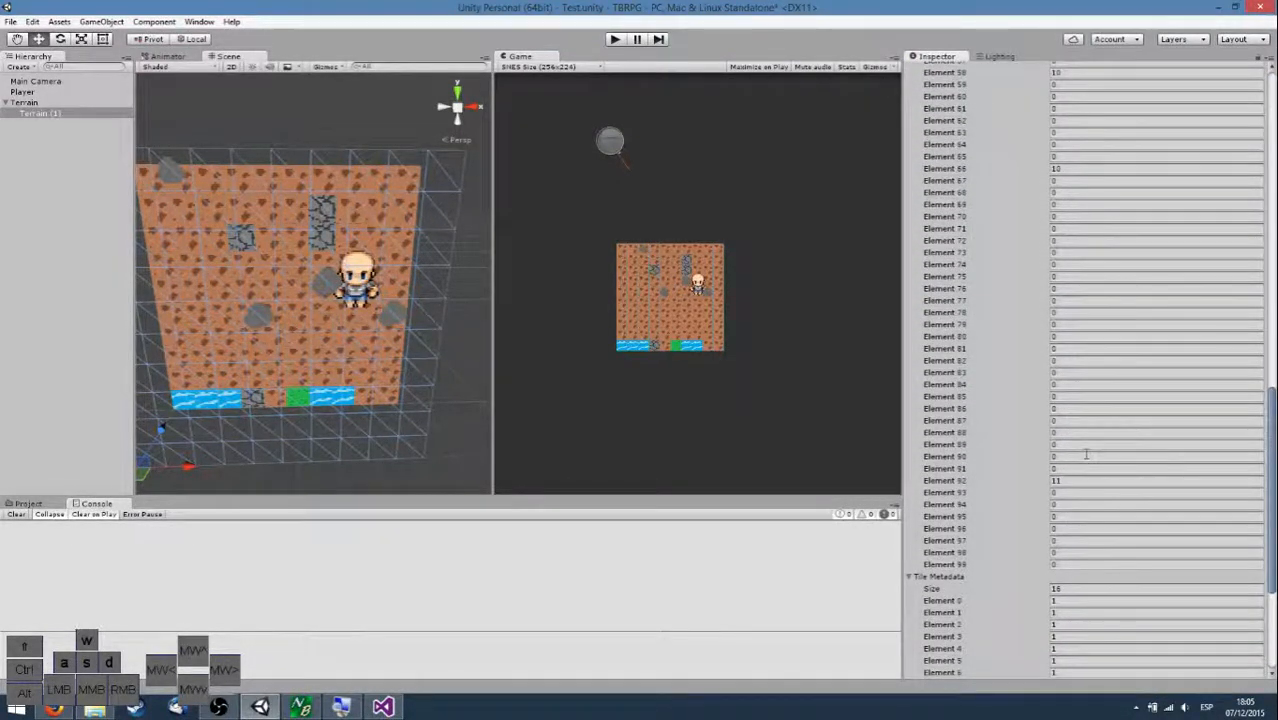
scroll(1086, 455, up, 15)
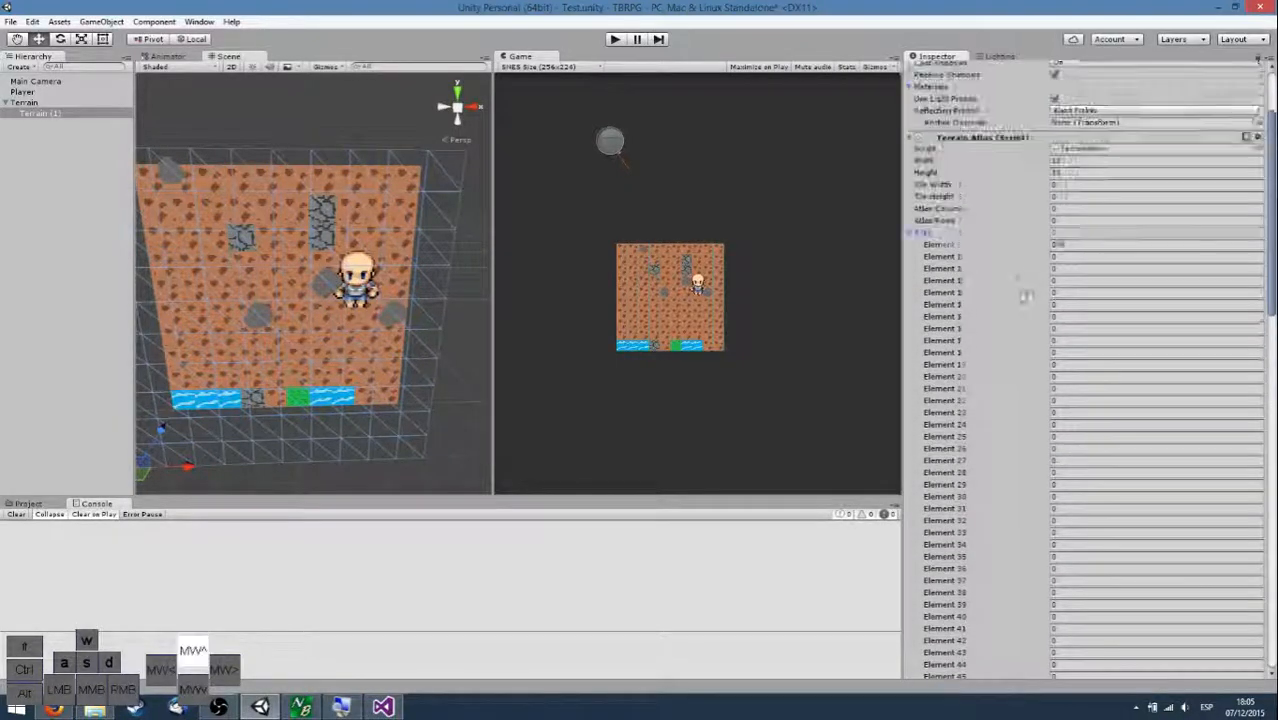
click(913, 271)
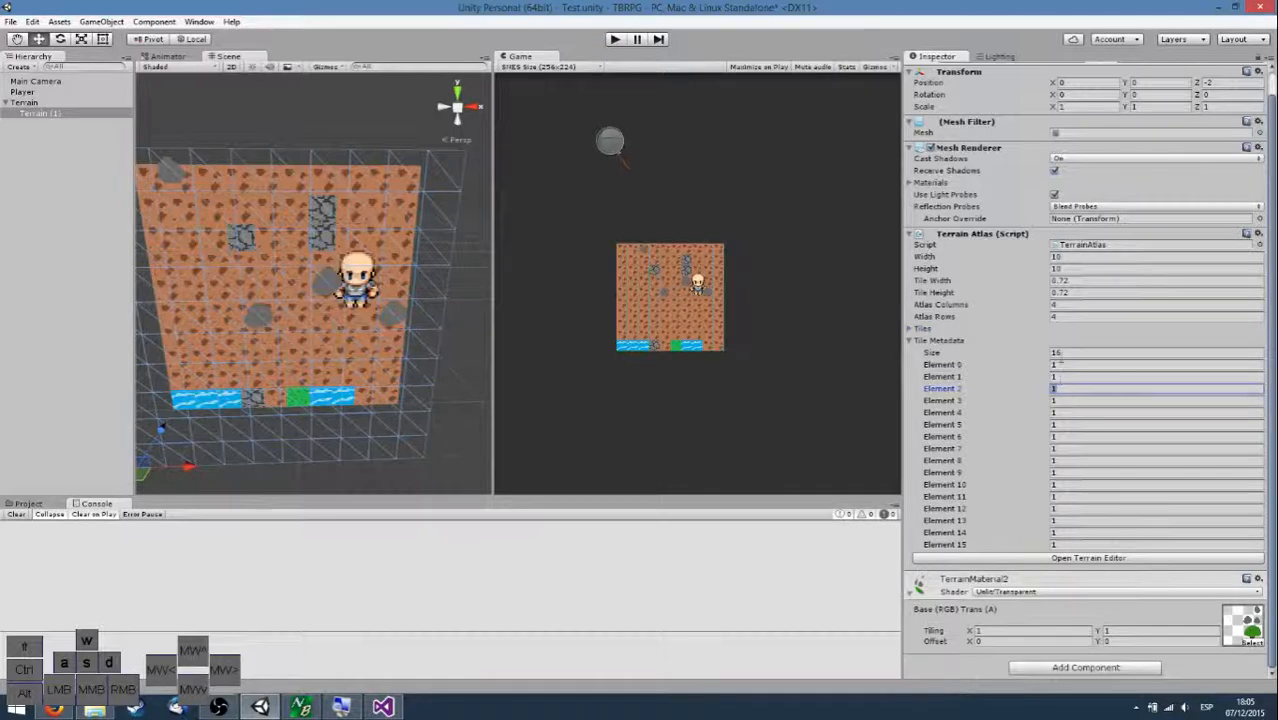
Reset Tile Metadata elements 1 to 15 to 0 by resizing to 2, setting Element 1 to 0, and resizing to 16.
click(1060, 352)
text(2)
key(Return)
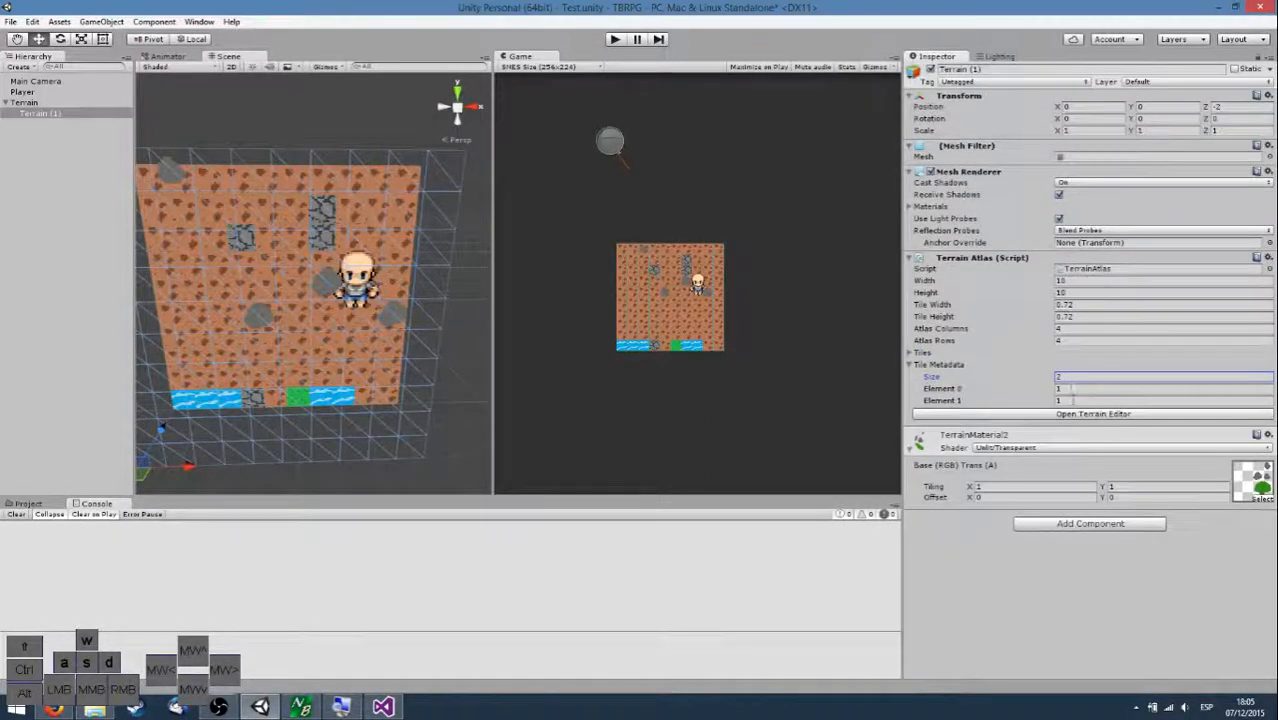
key(Tab)
key(Tab)
text(64)
click(1073, 376)
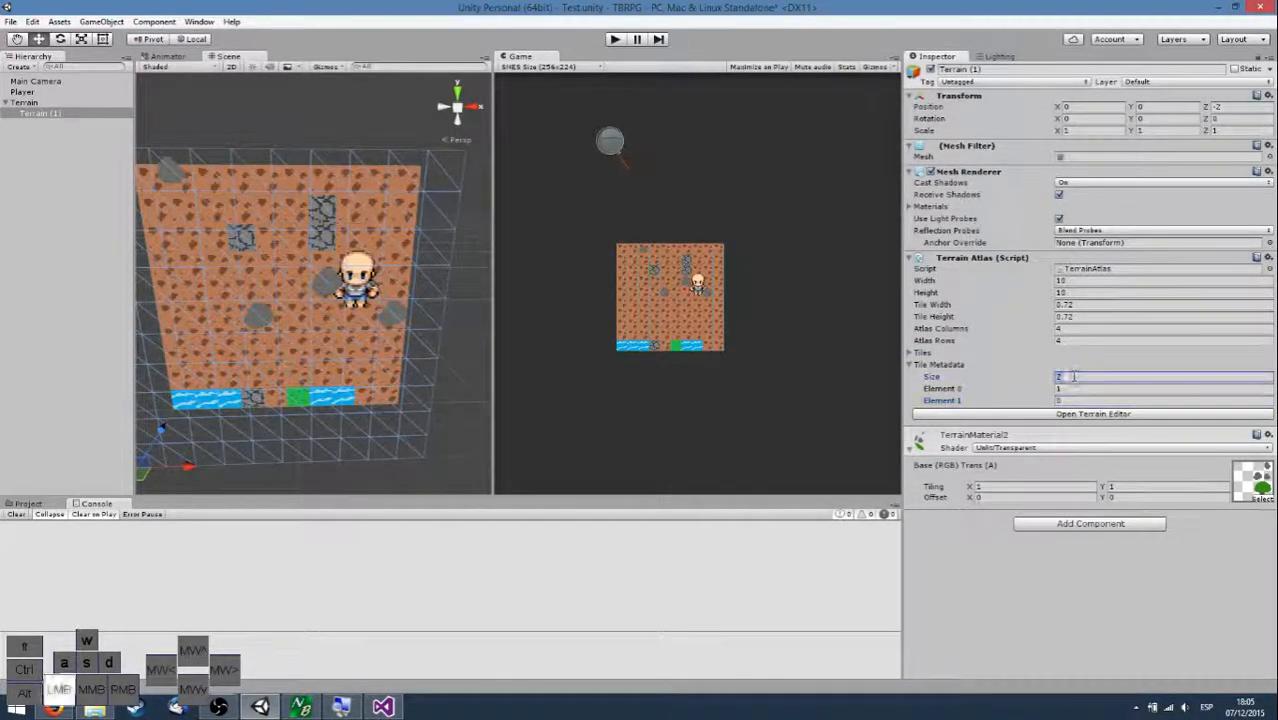
key(Return)
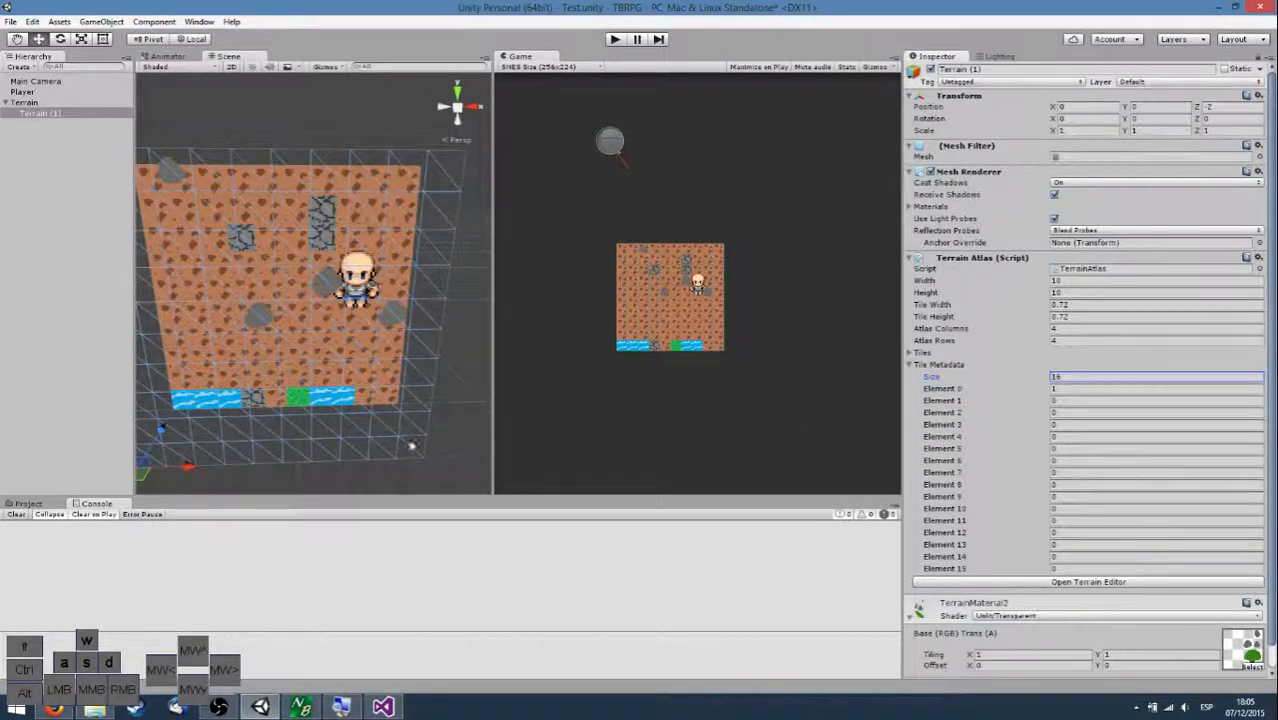
Switch to TerrainAtlas.cs in Visual Studio and add the comment "//Layered terrain" below the tileMetadata declaration.
key(alt+Tab)
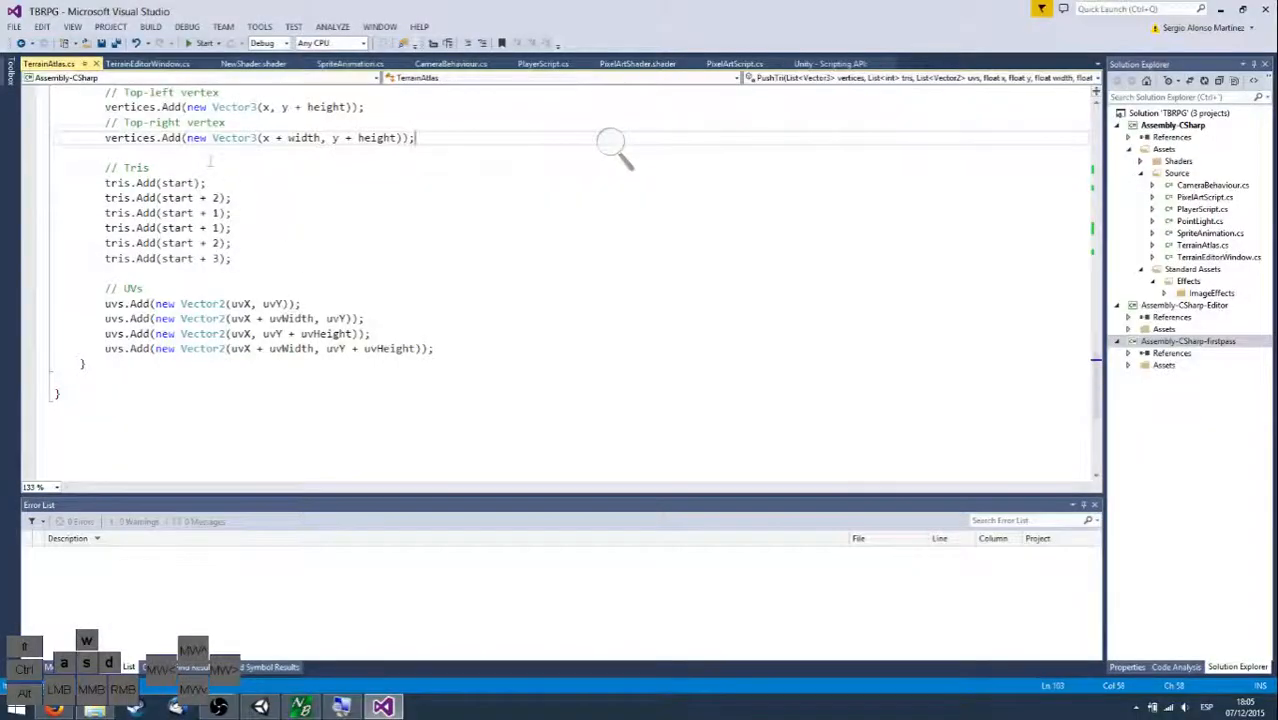
scroll(224, 175, up, 20)
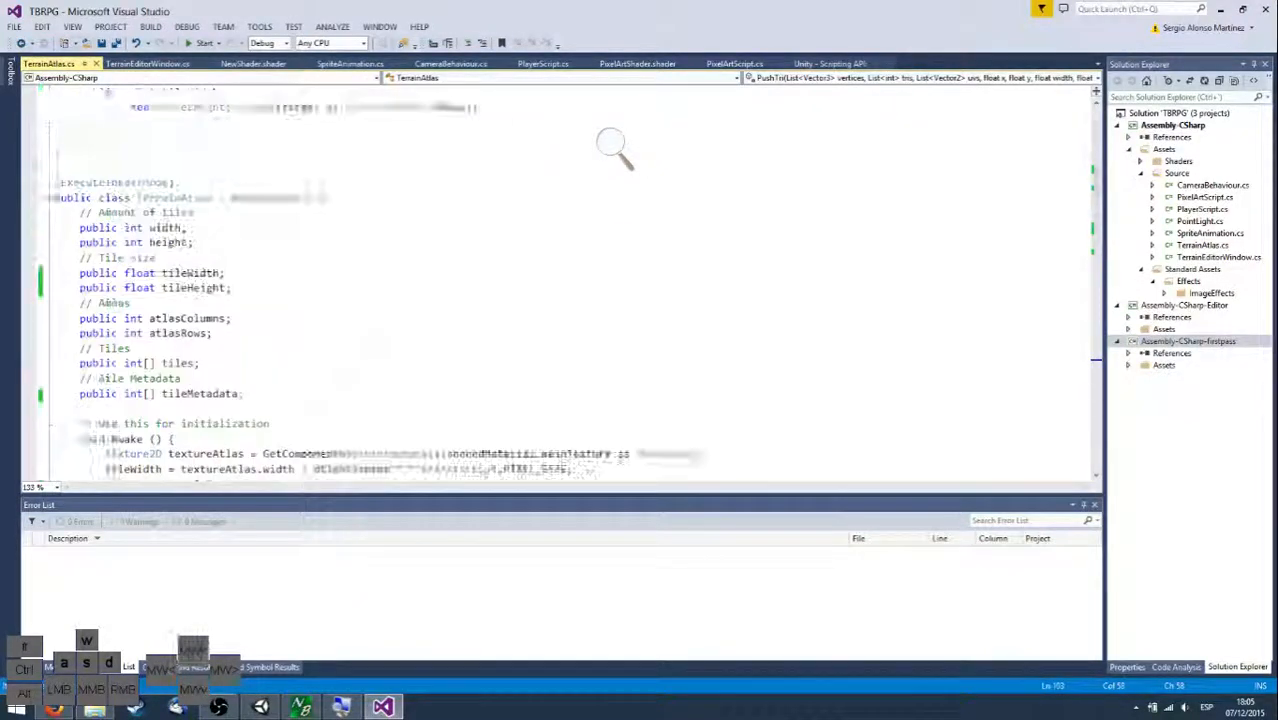
scroll(281, 303, down, 3)
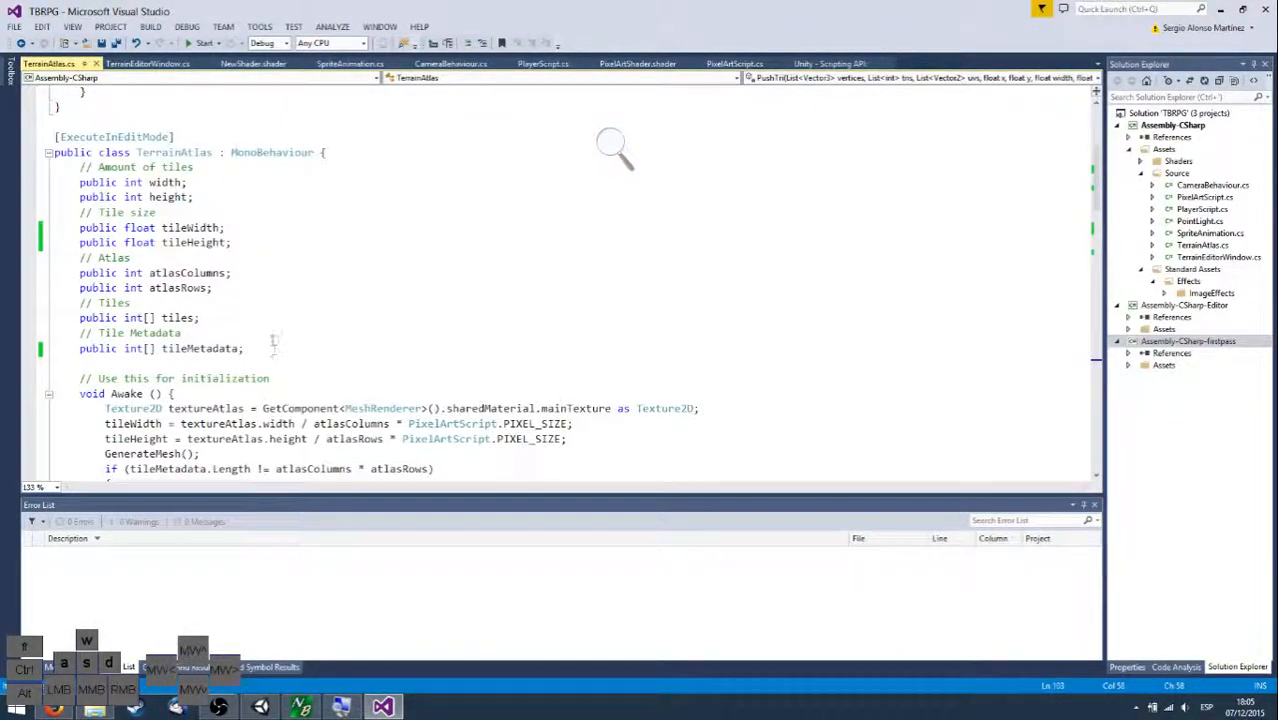
click(248, 289)
click(287, 349)
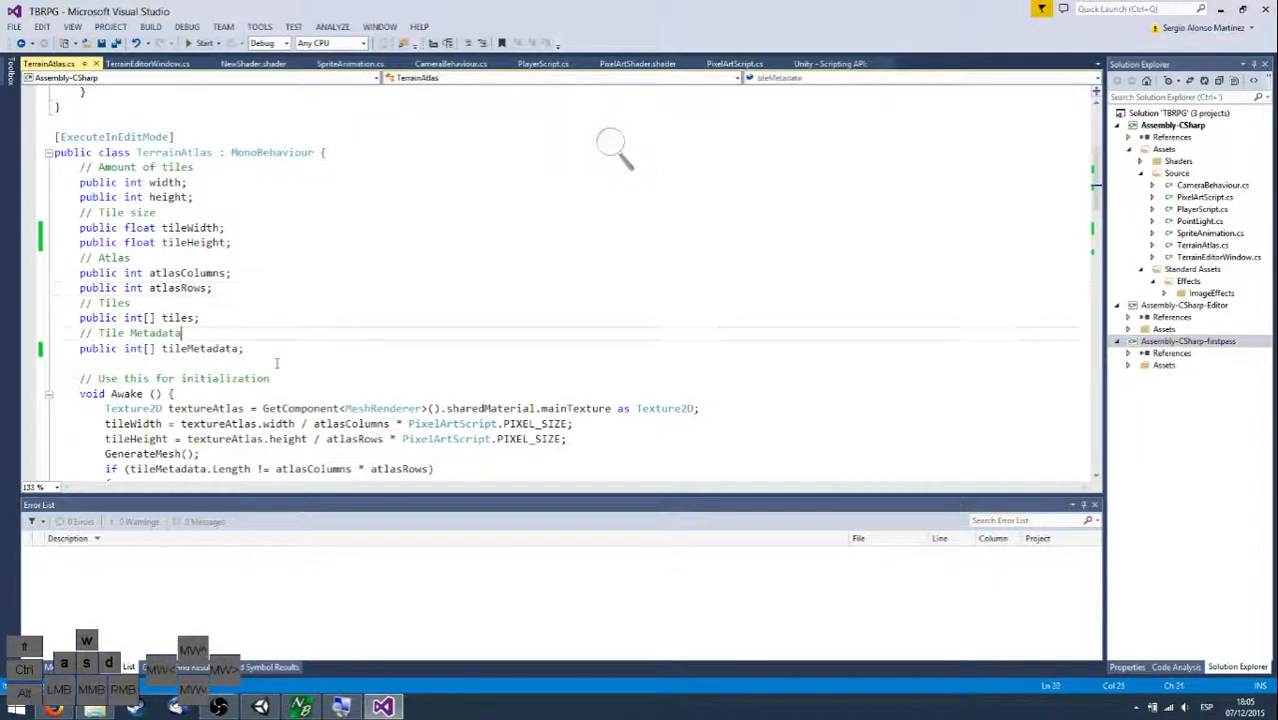
key(Return)
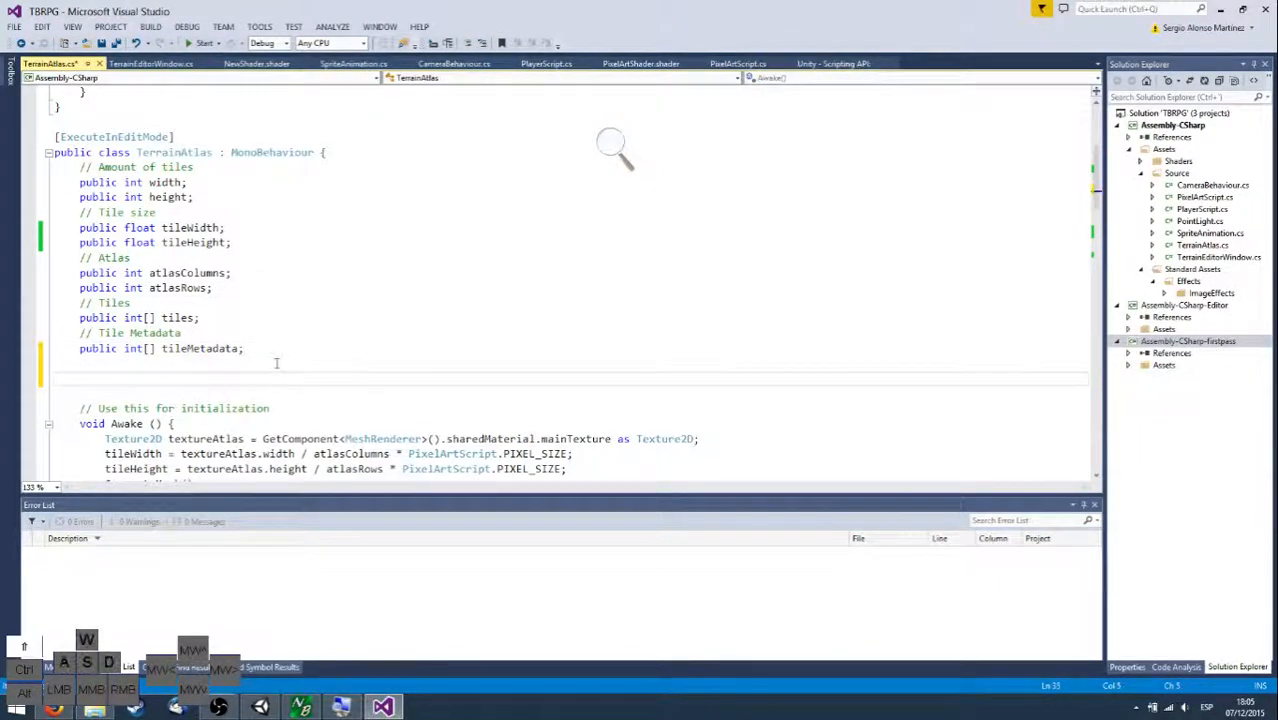
text(//Layer)
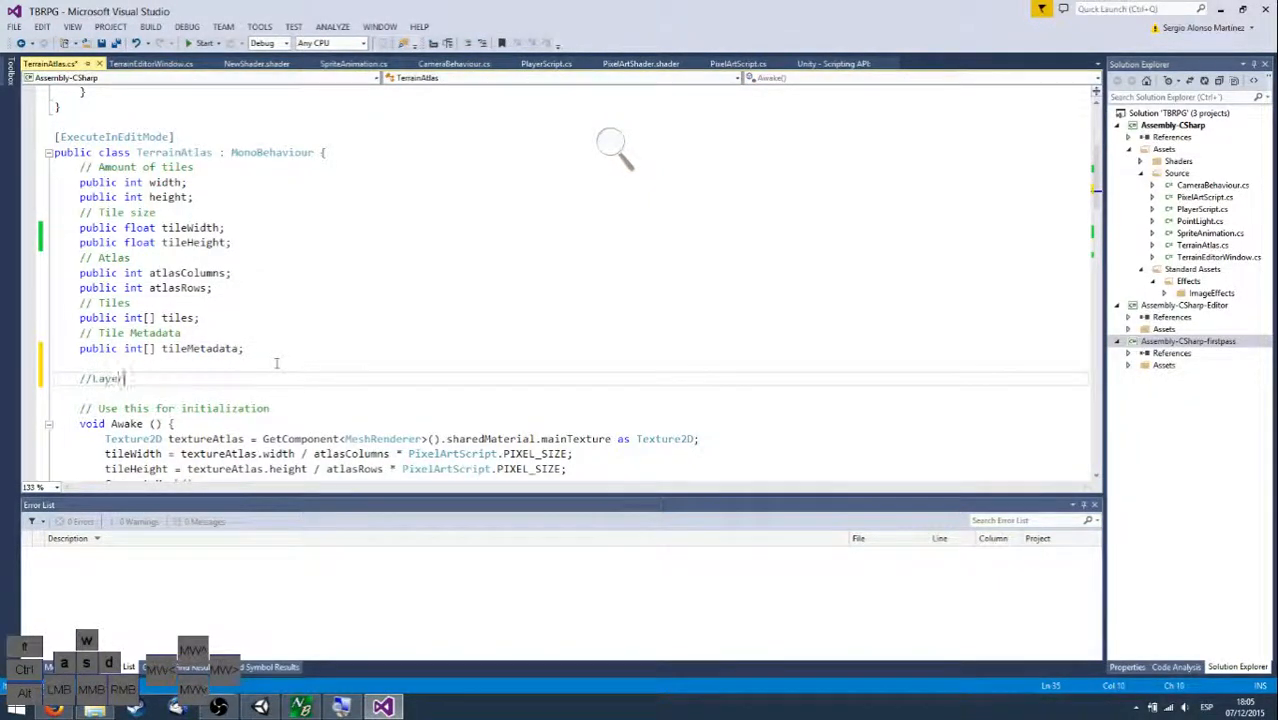
text(ed trrrain)
key(Return)
Declare the field "public TerrainAtlas child;" under the layered terrain comment and save the script.
text(public int)
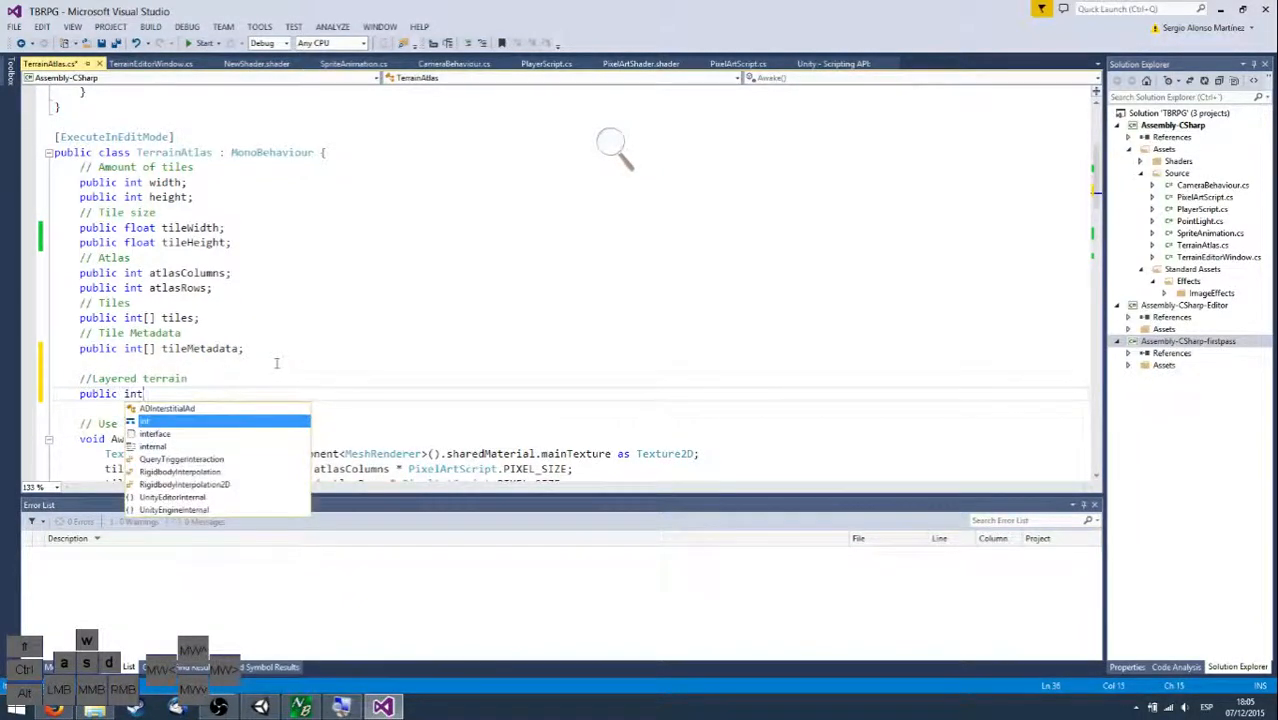
key(BackSpace)
key(BackSpace)
key(BackSpace)
text(Terr)
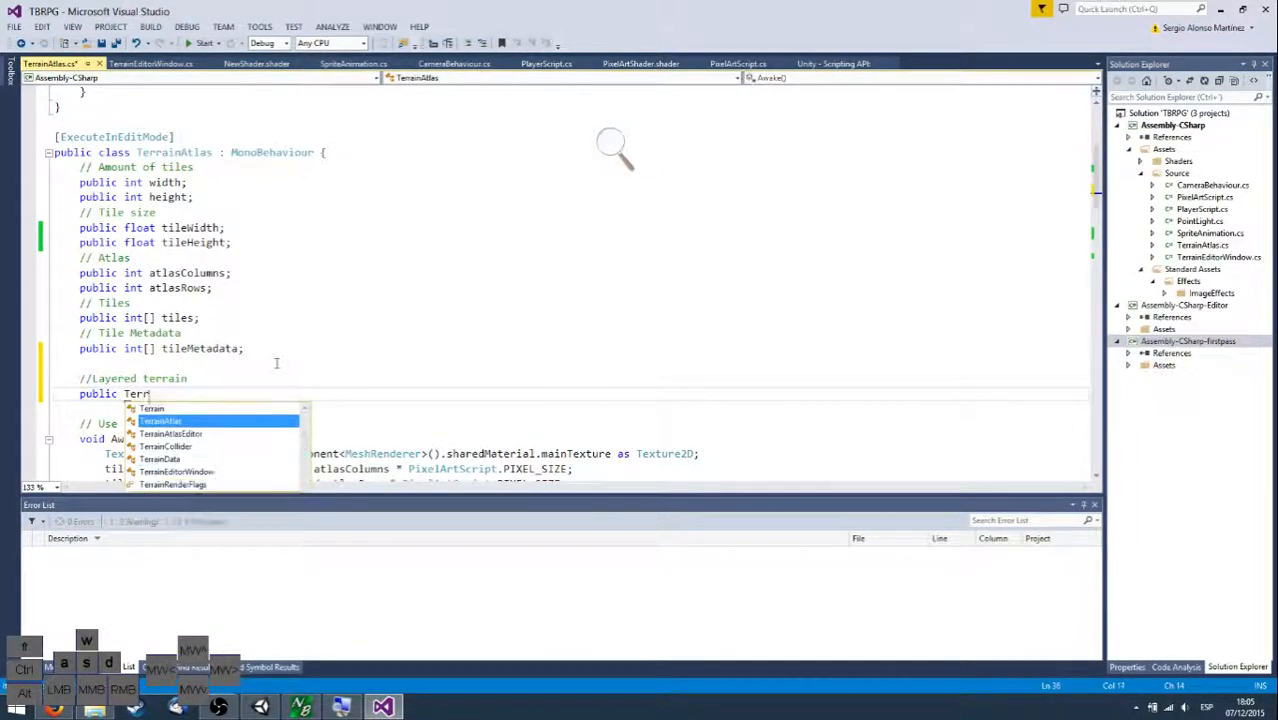
text(ainAtlas )
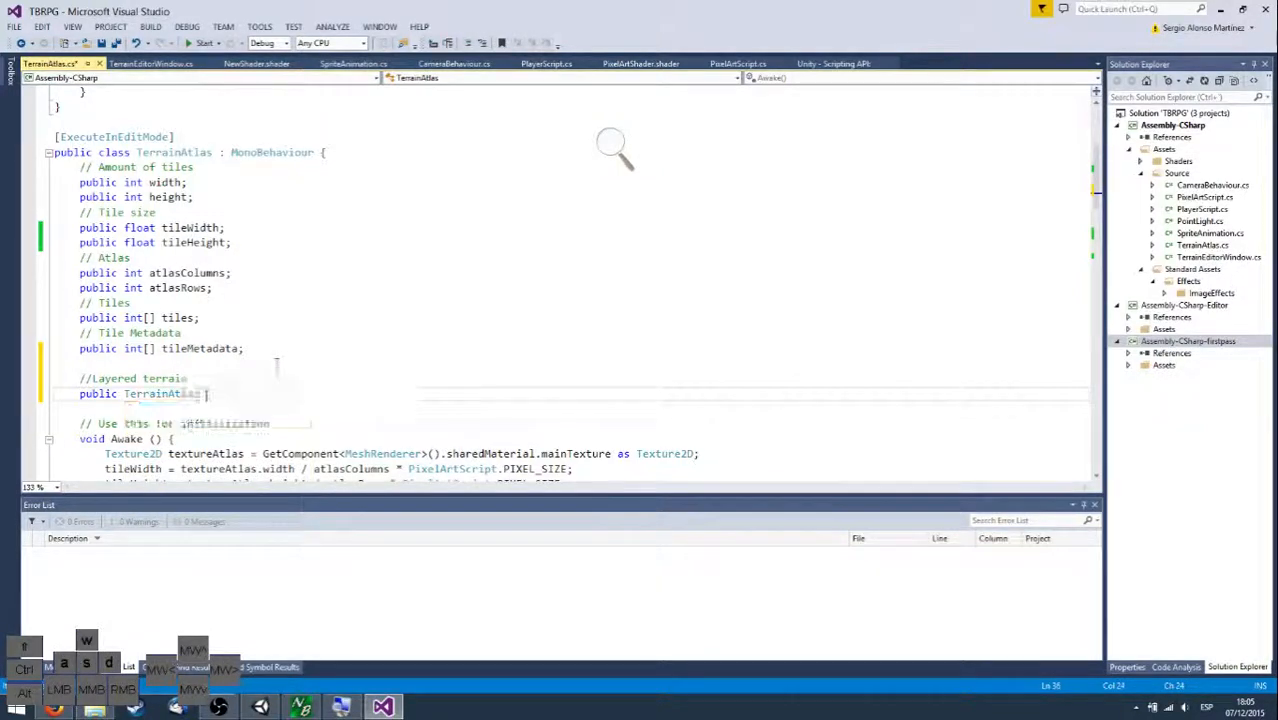
text(child;)
Turn GetTileMetadata's return value into a conditional: "child == null ? tileMetadata[tiles[tileIndex]] :".
scroll(270, 362, down, 5)
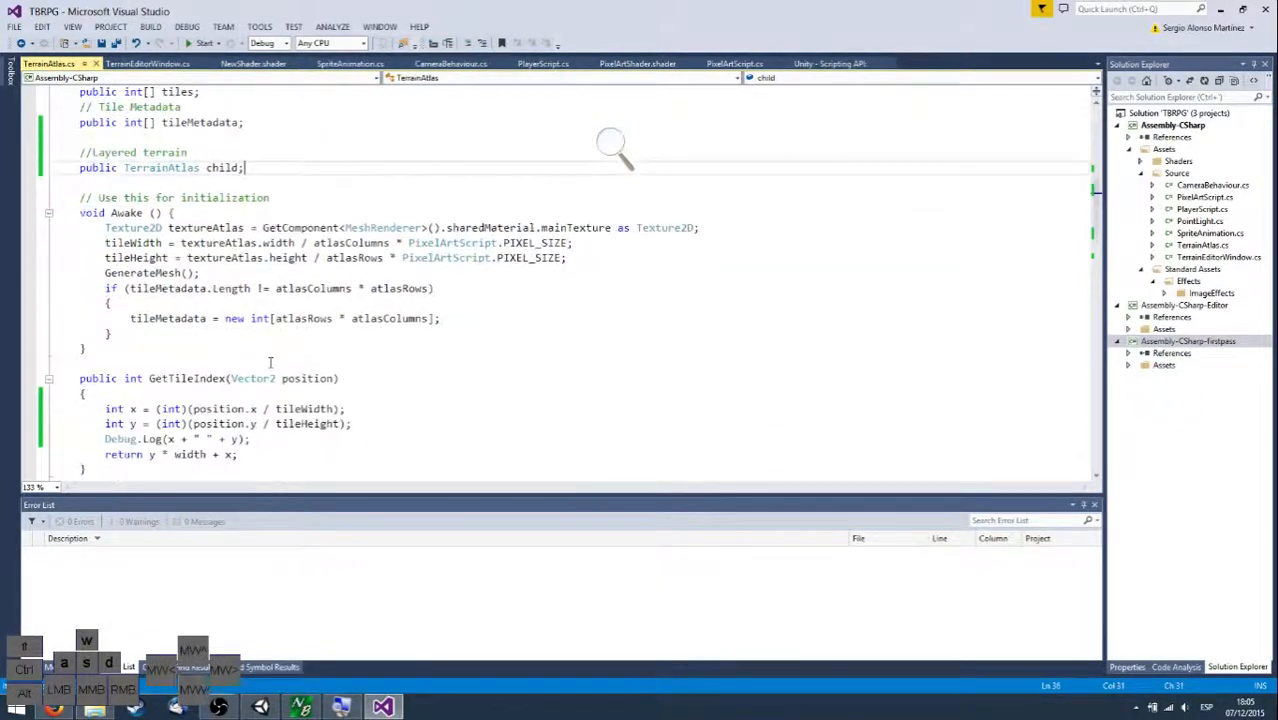
ctrl+scroll(237, 229, up, 2)
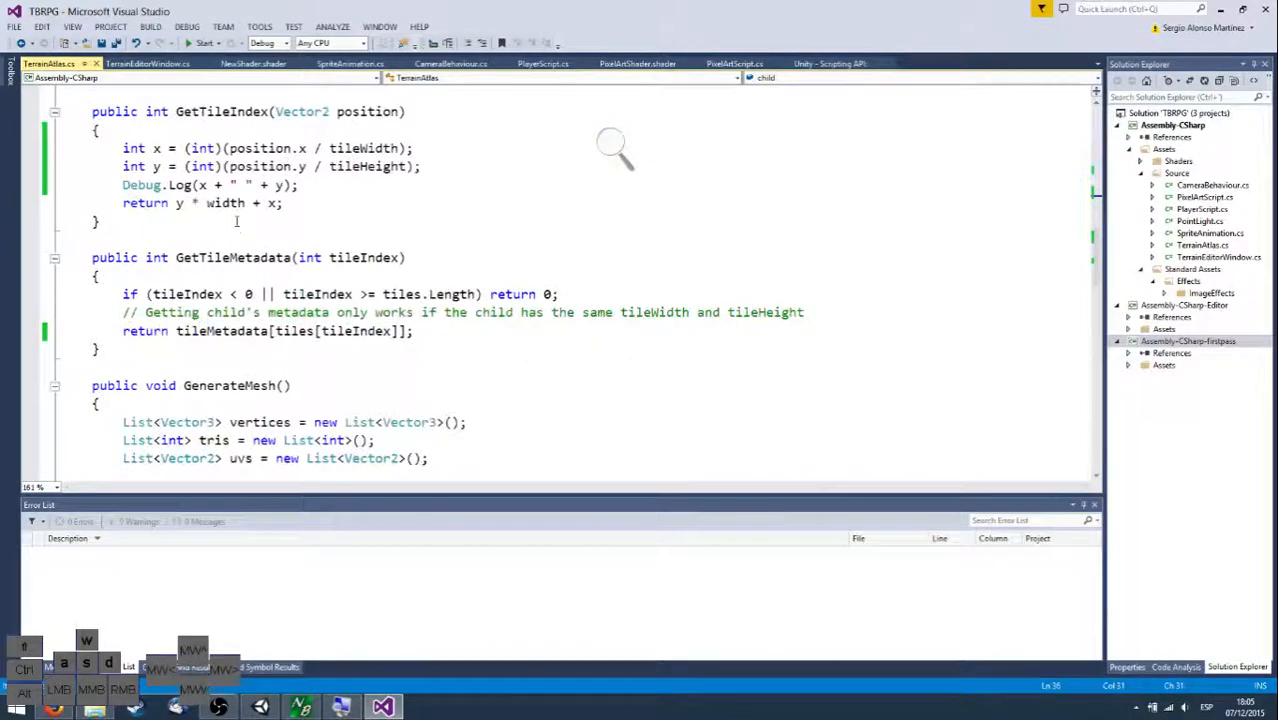
scroll(263, 294, down, 1)
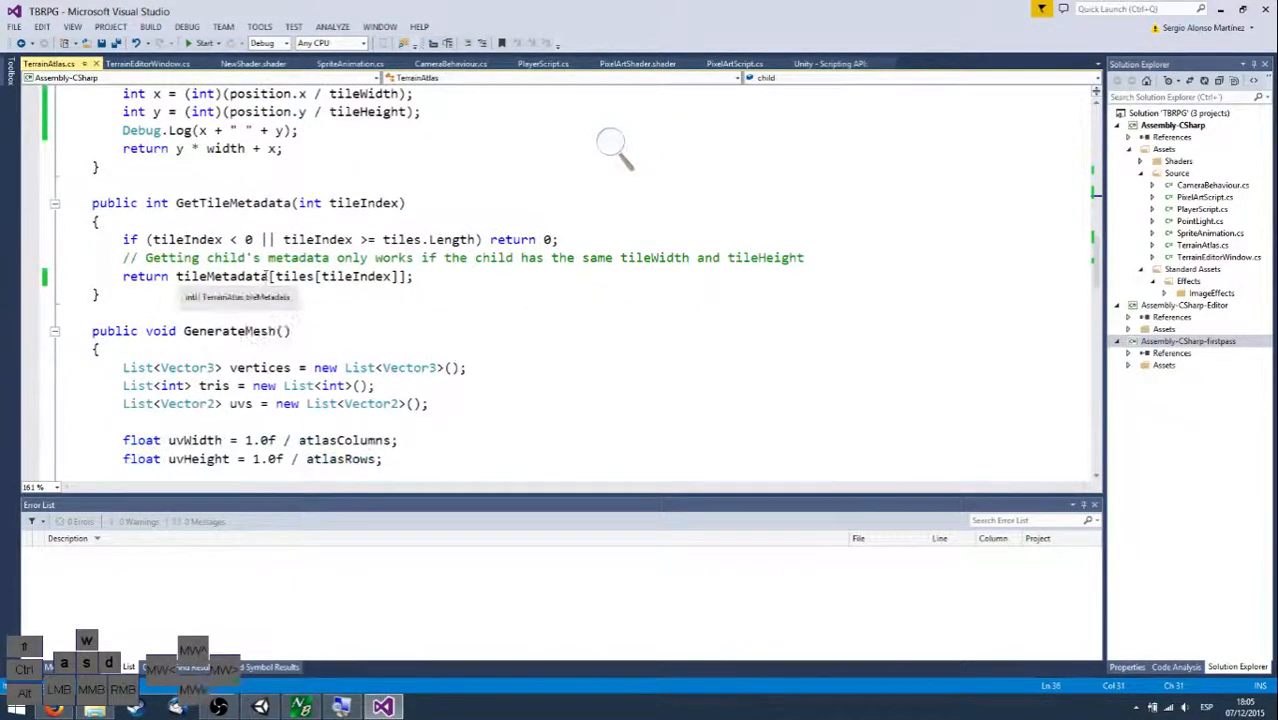
click(176, 276)
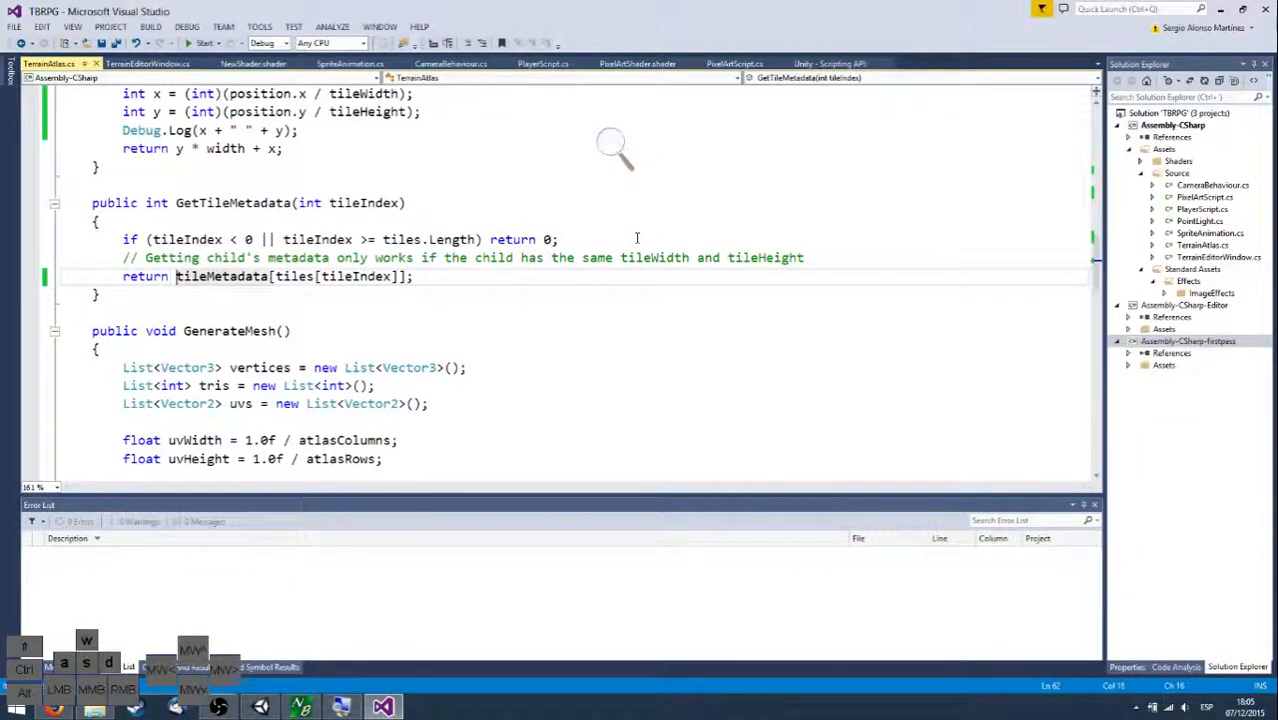
text(child == null )
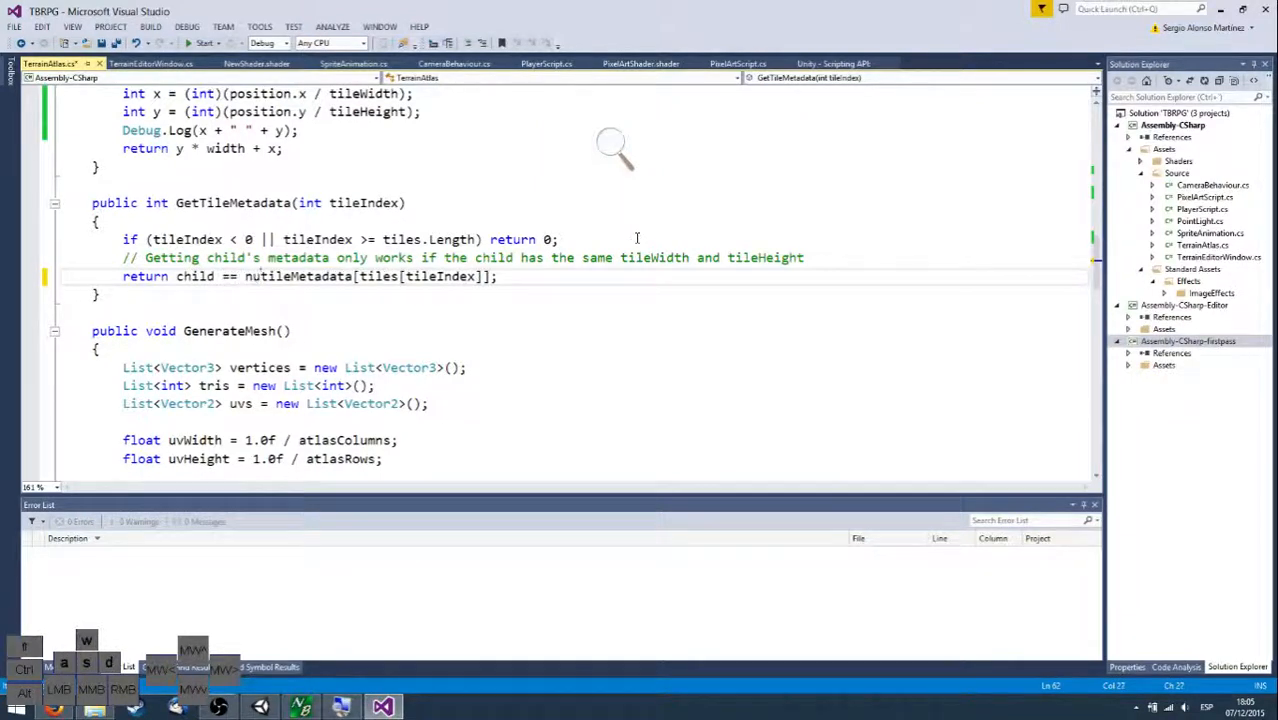
text(?)
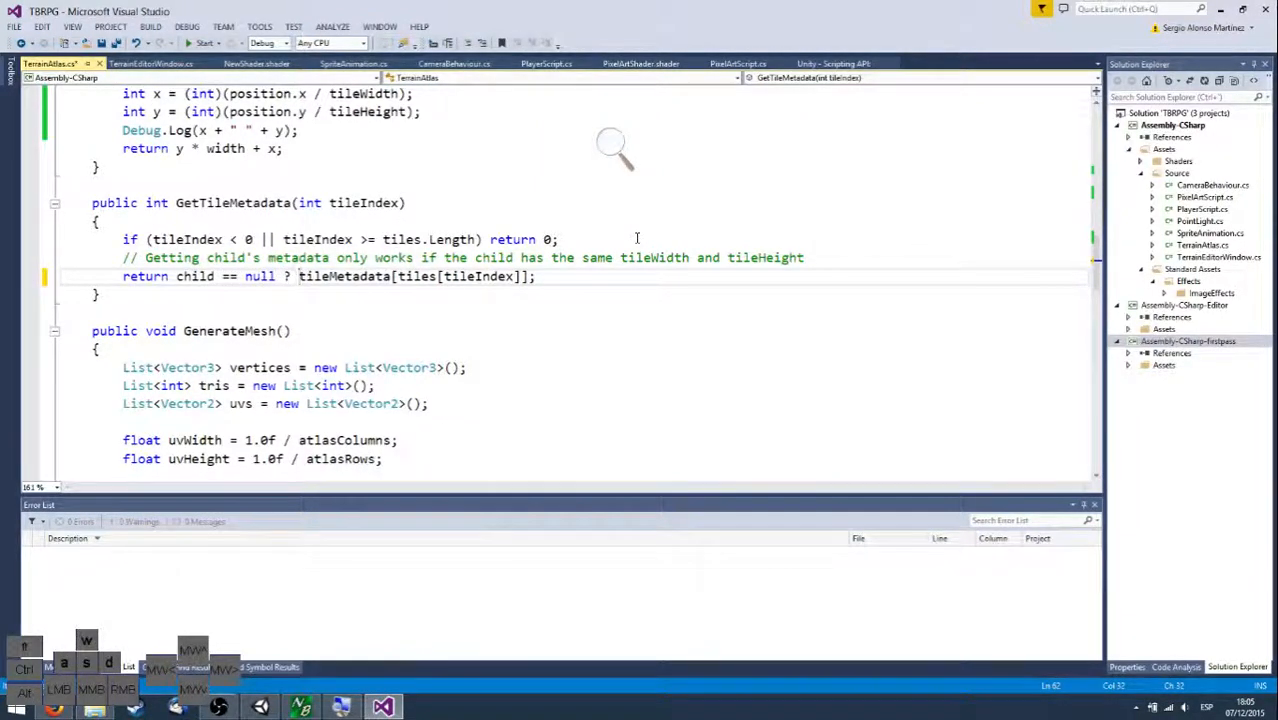
key(Right)
key(Right)
key(Right)
key(Right)
key(Right)
key(Right)
key(Right)
key(Right)
key(Right)
key(Right)
key(Right)
key(Right)
key(Right)
key(Right)
key(Right)
key(Right)
key(Right)
key(Right)
key(Right)
key(Right)
key(Right)
key(Right)
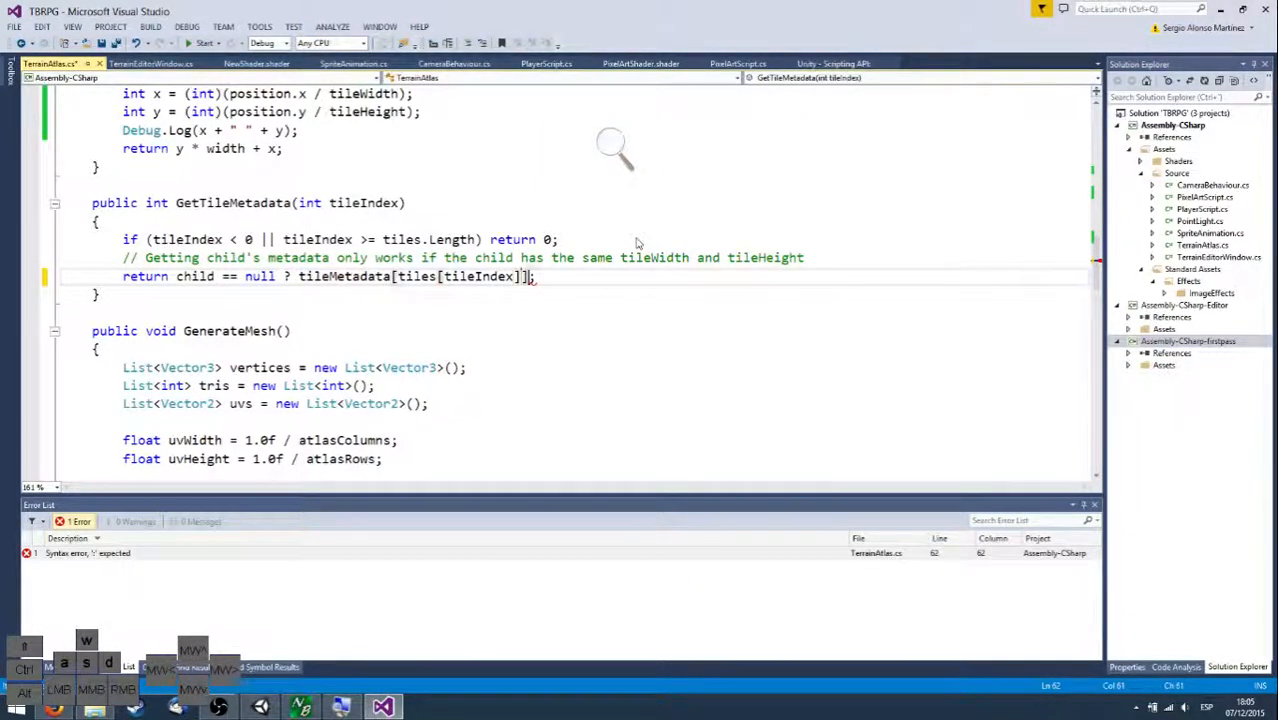
text(:)
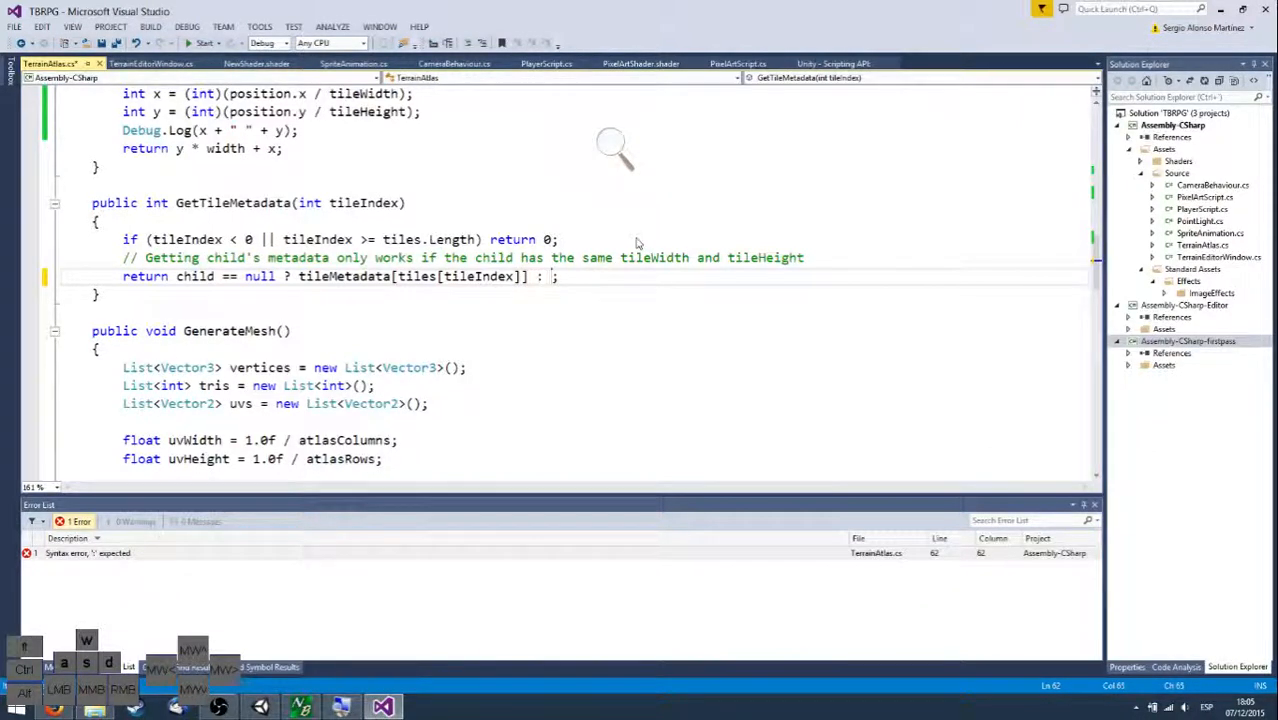
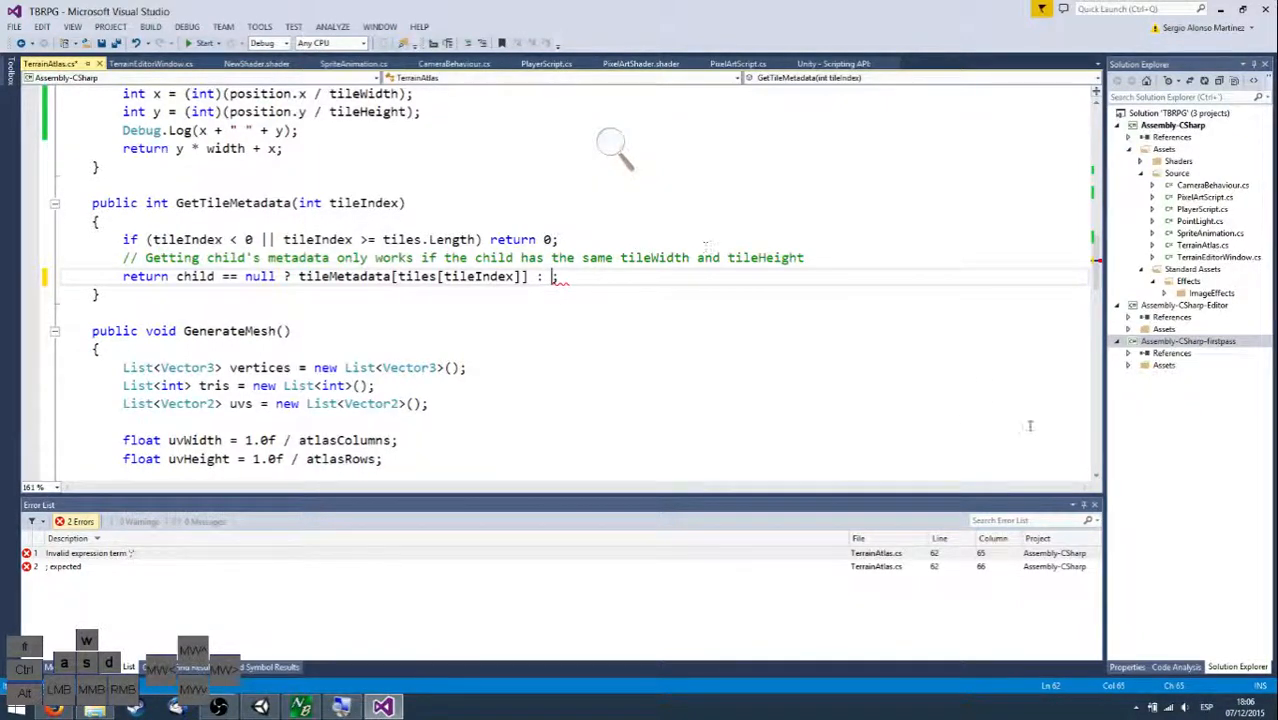
Begin the else branch of GetTileMetadata's return expression with a call to "System.Math.Min(".
drag(804, 258, 145, 258)
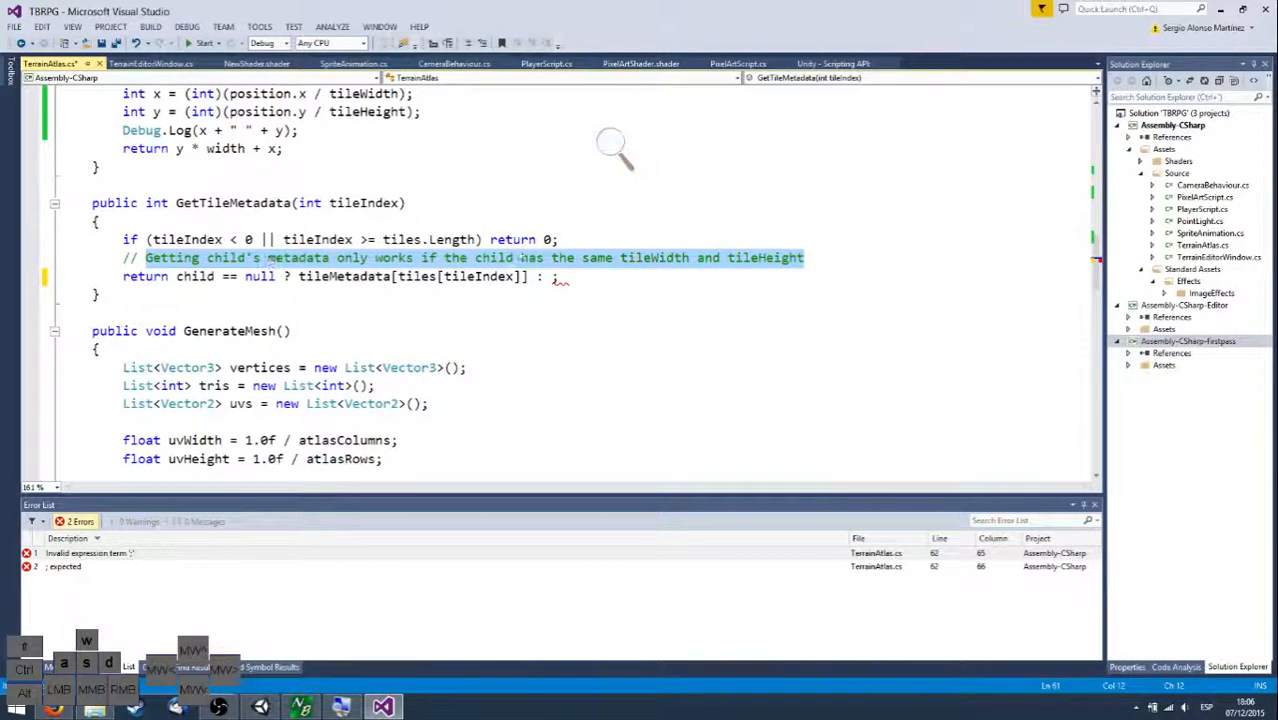
click(550, 277)
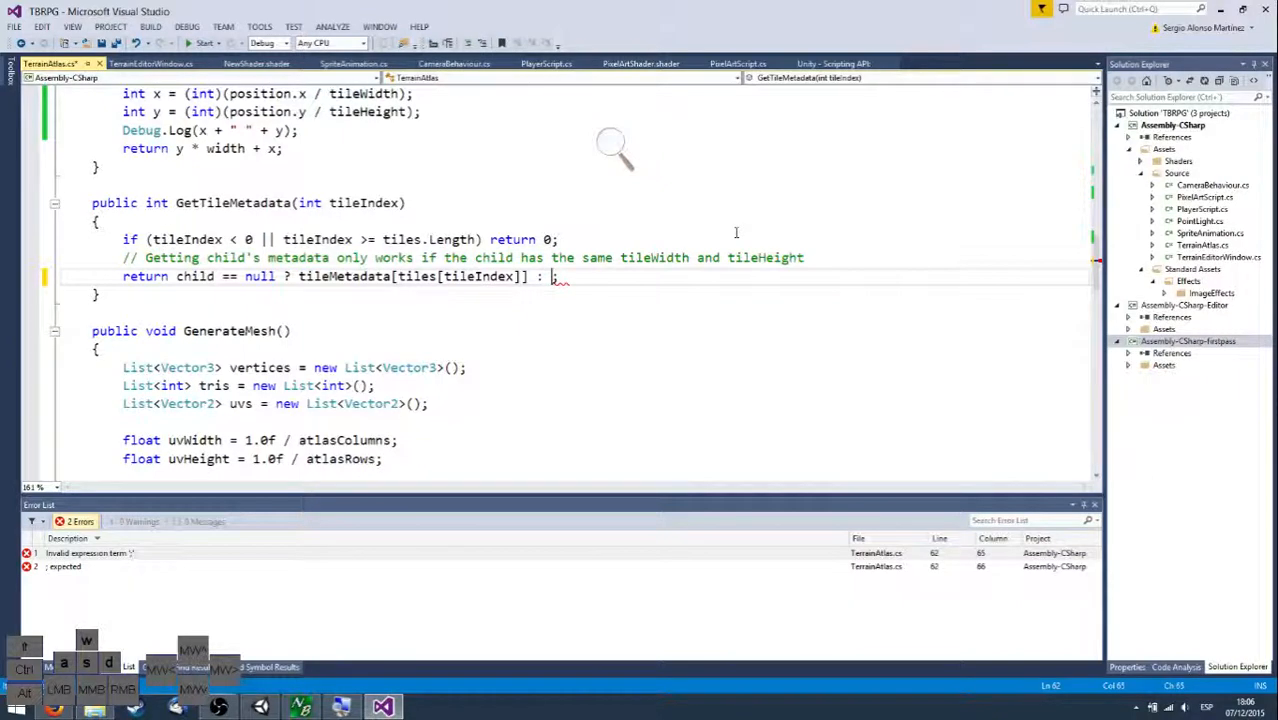
text(Mathf.)
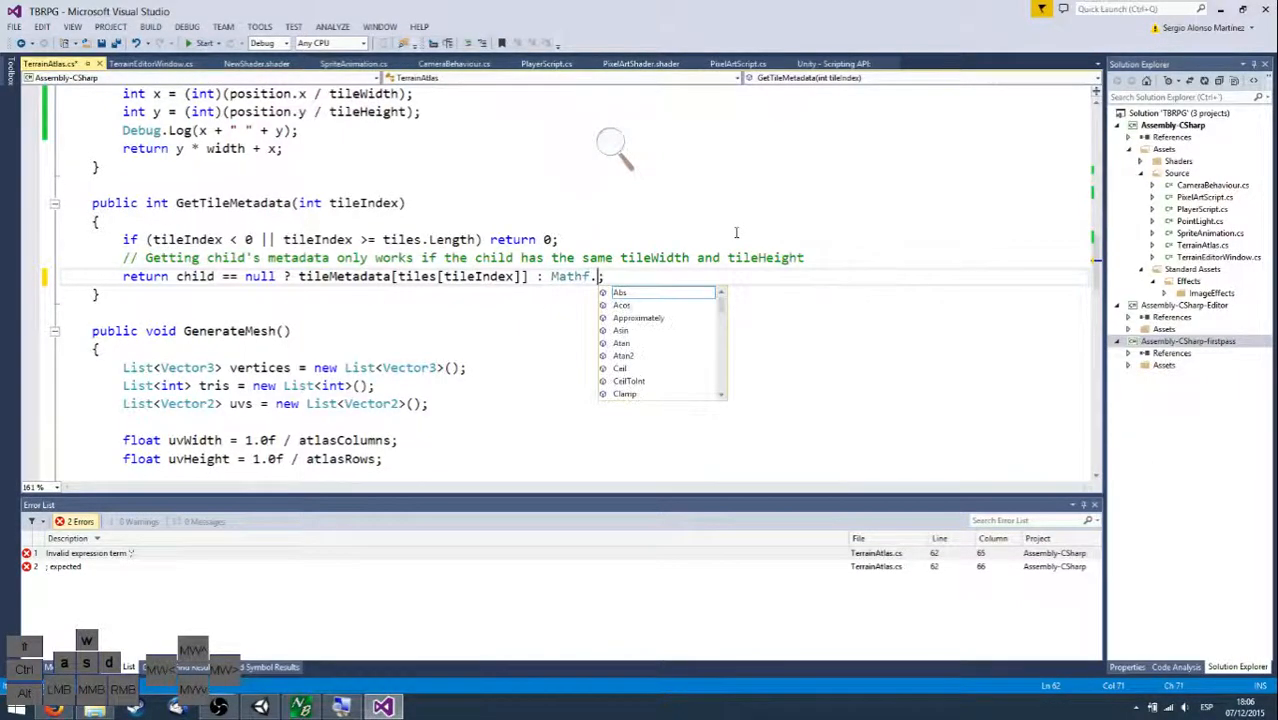
key(BackSpace)
key(BackSpace)
key(BackSpace)
key(BackSpace)
text(System.Math.Min()
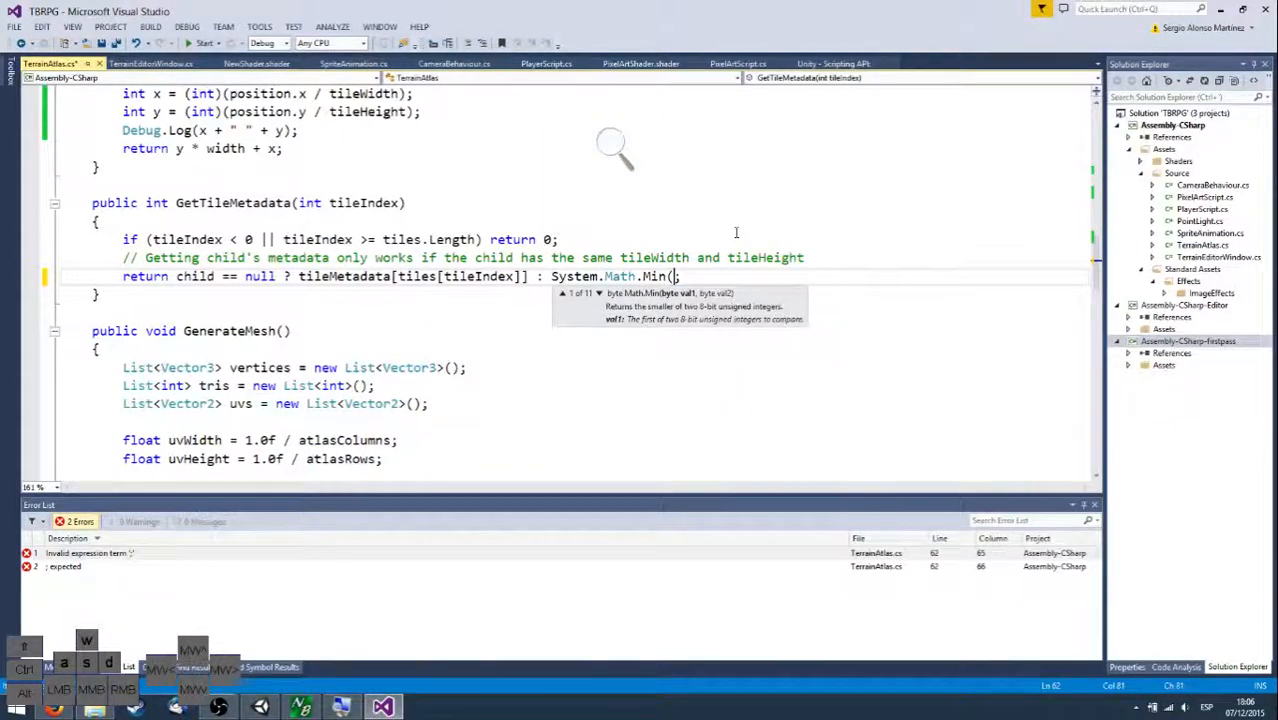
Enter "tileMetadata[tiles[tileIndex]]" as the first argument of the System.Math.Min call.
text(tileMata)
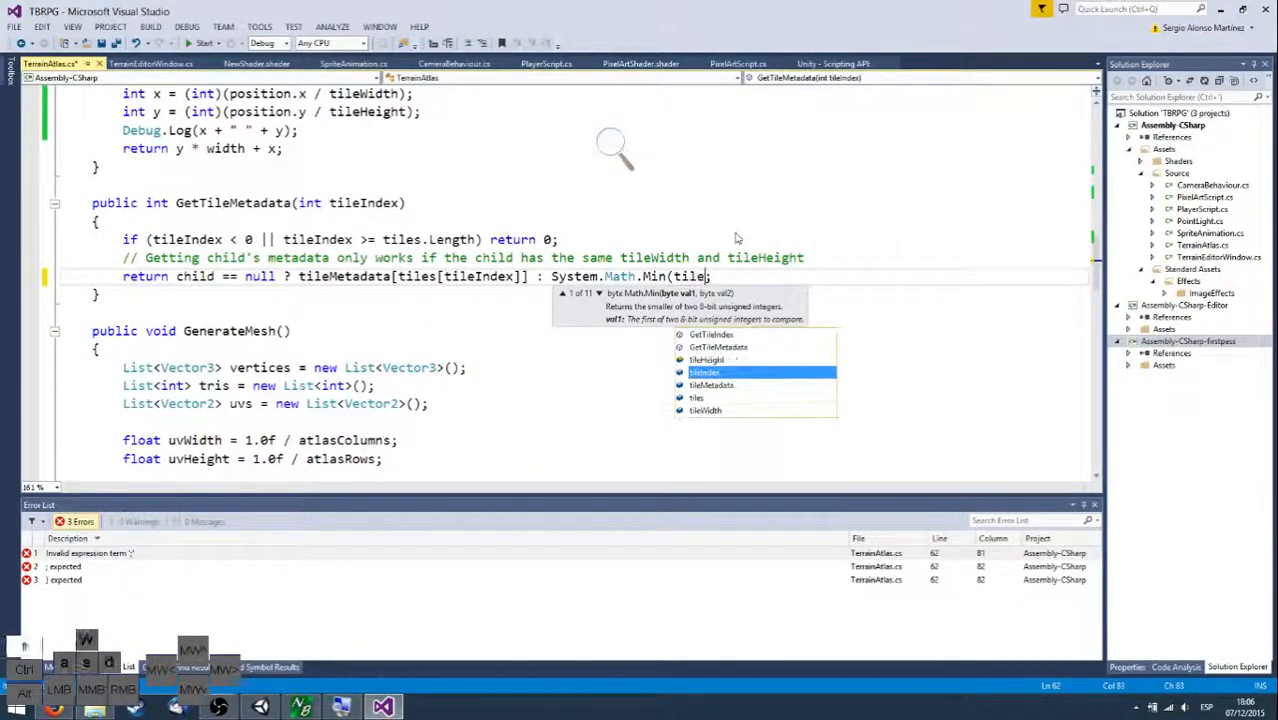
key(BackSpace)
key(BackSpace)
key(BackSpace)
text(etadata[)
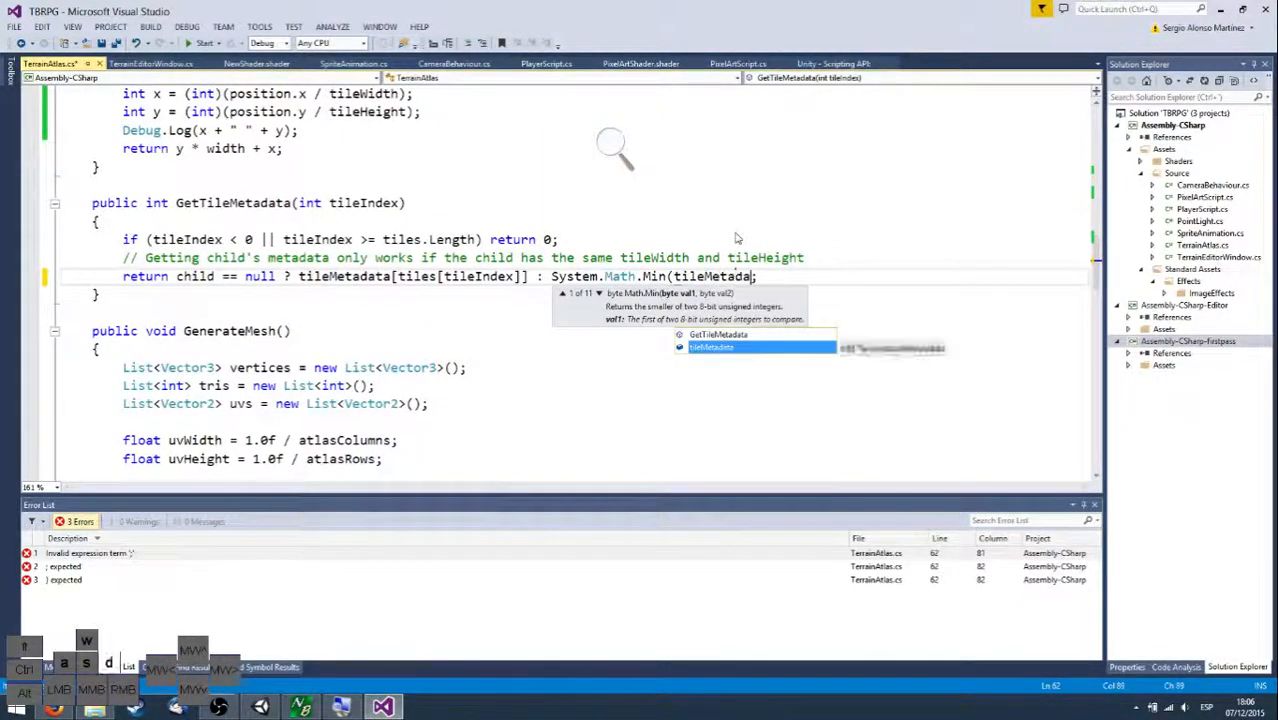
text(tuk)
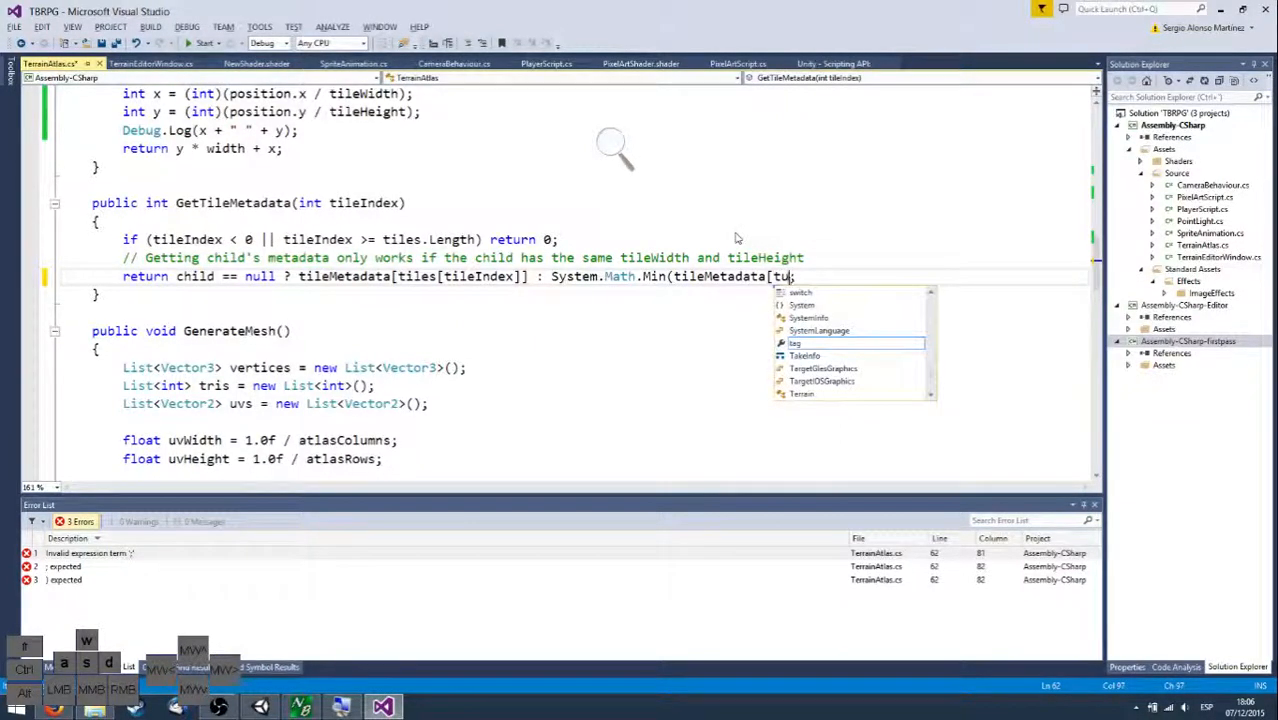
key(BackSpace)
text(iles[tiil)
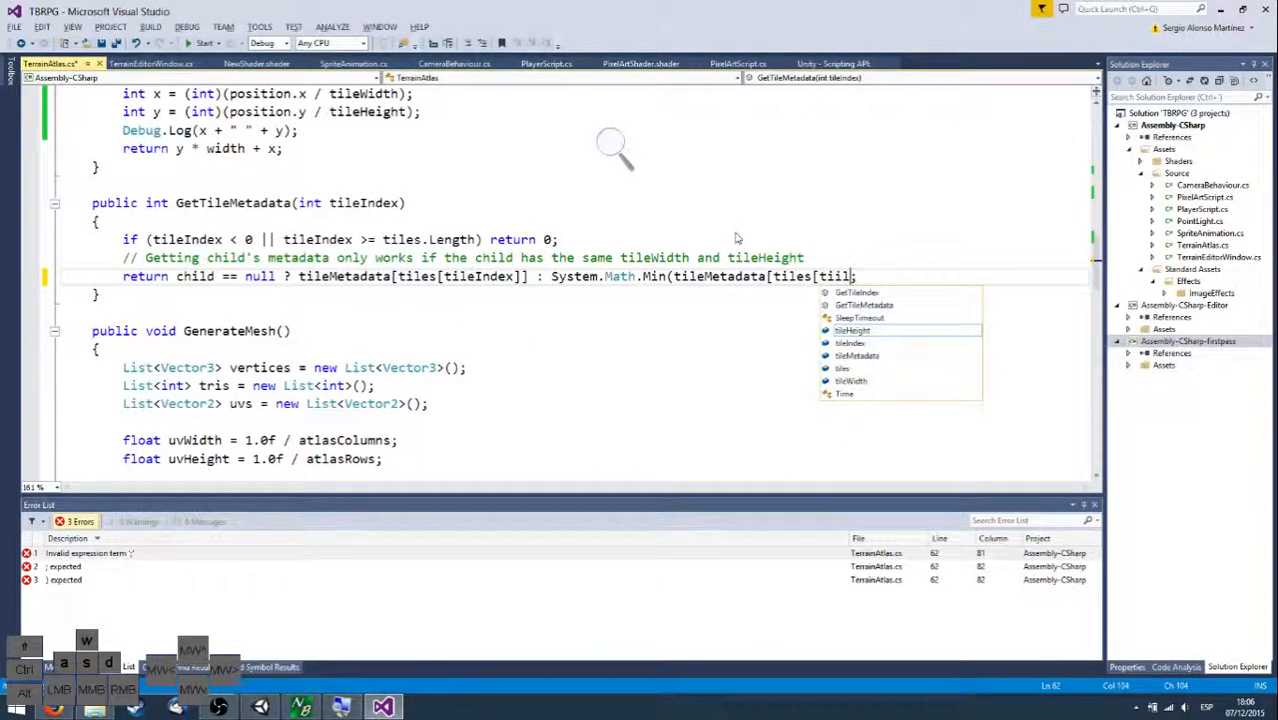
key(BackSpace)
key(BackSpace)
text(leIndex]])
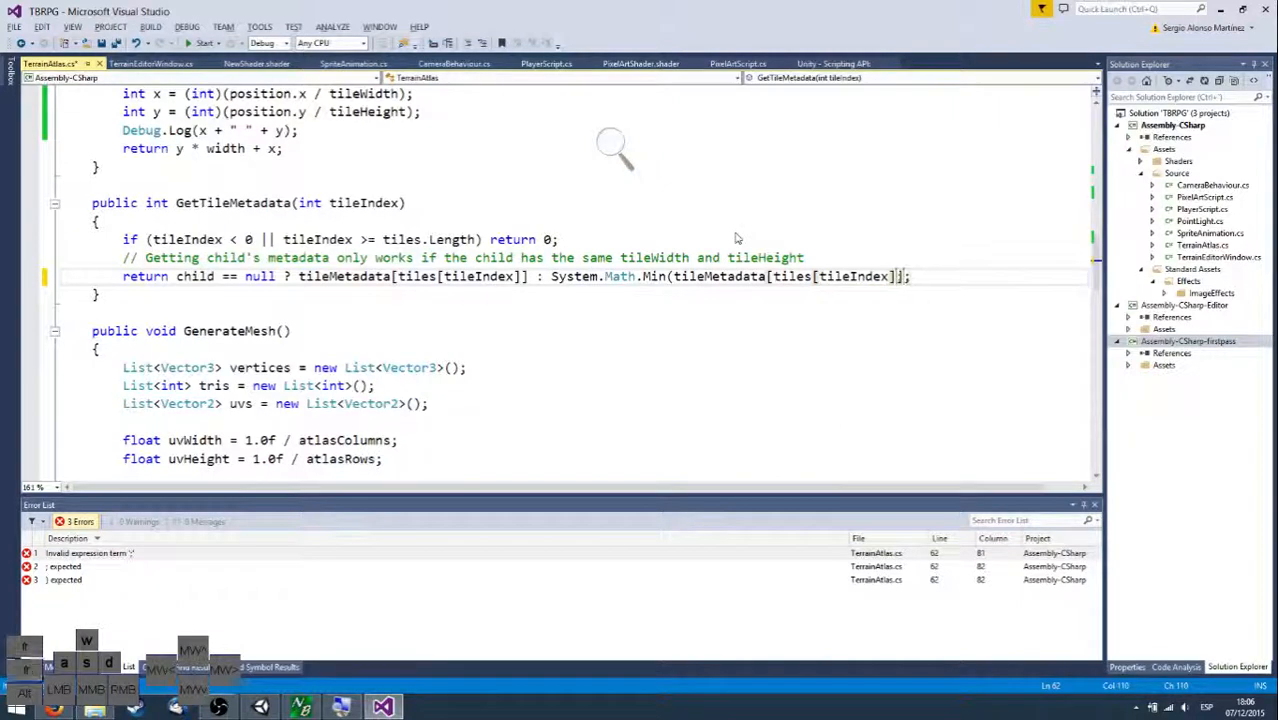
Add "child.GetTileMetadata(tileIndex)" as the second Min argument, close the call, and save the script.
text(, )
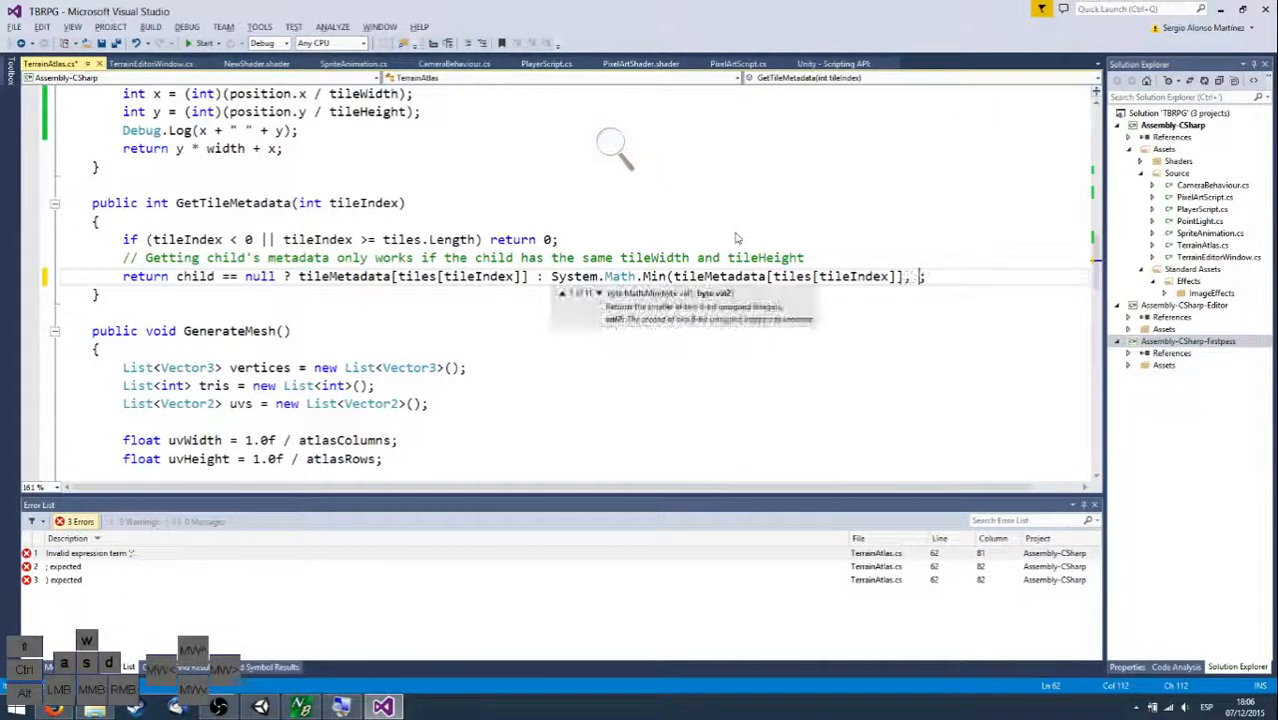
text(child.GetTileMetadata)
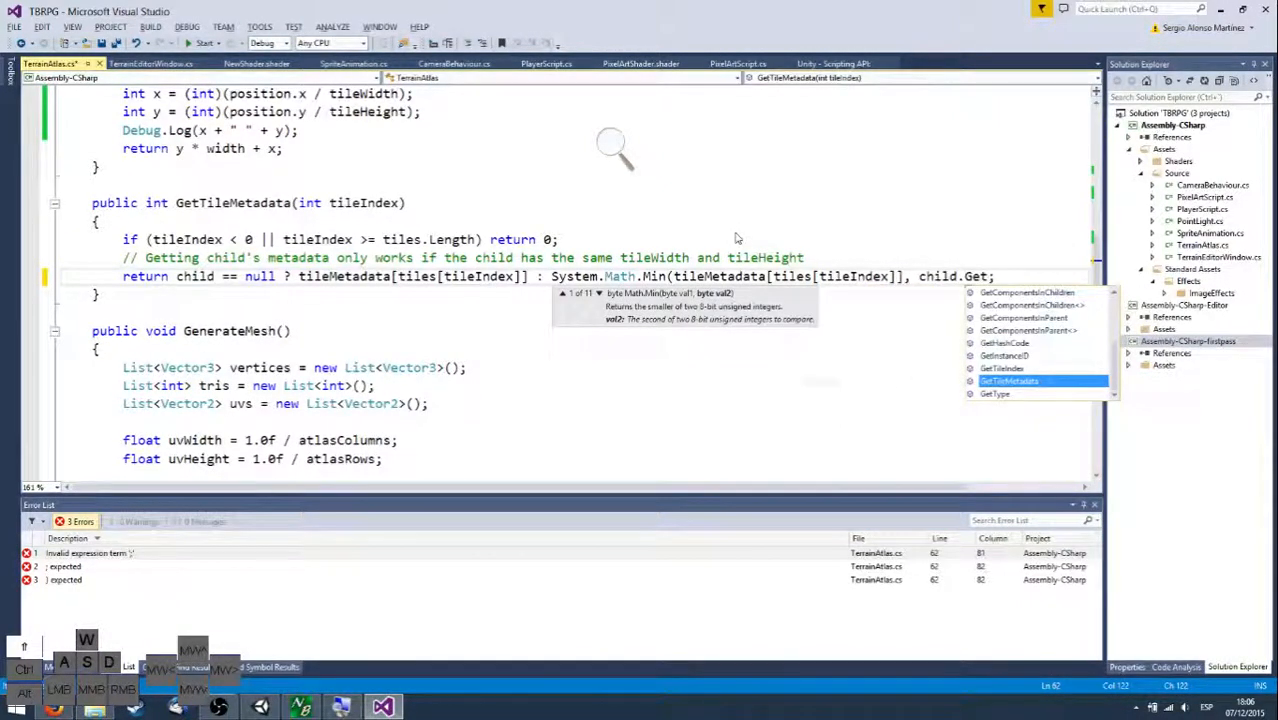
text(()
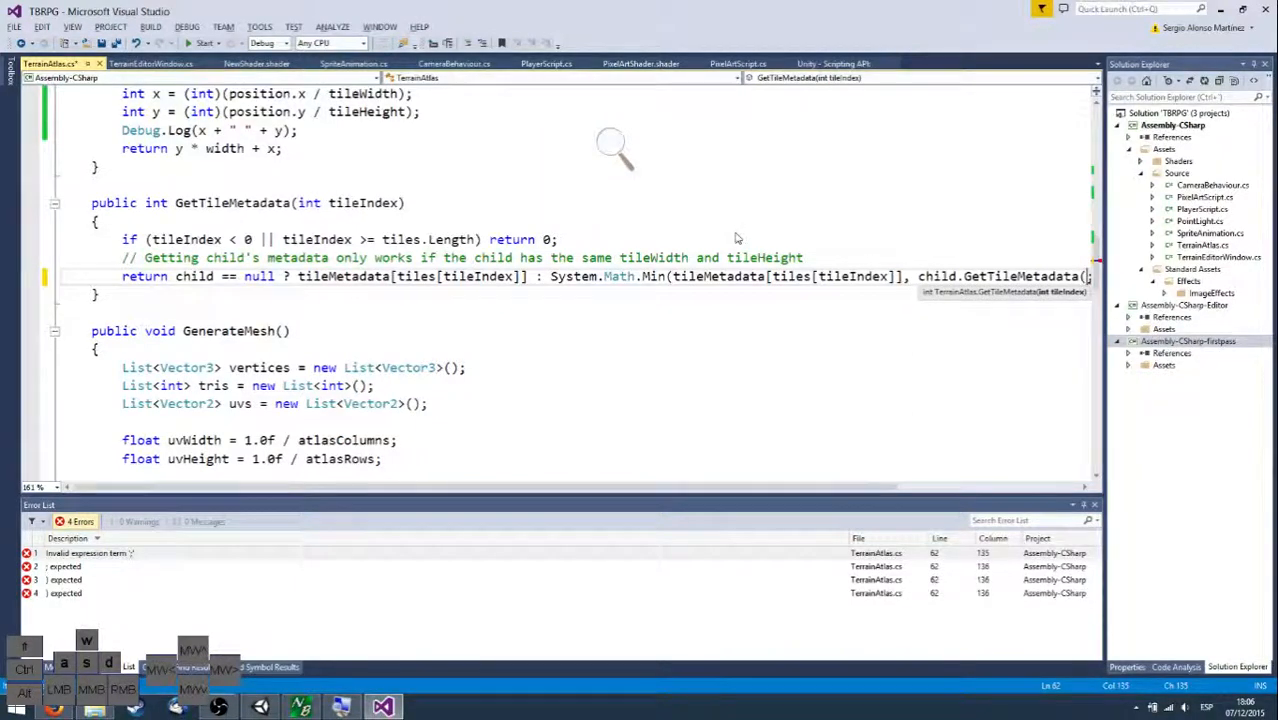
text(tileIndex))
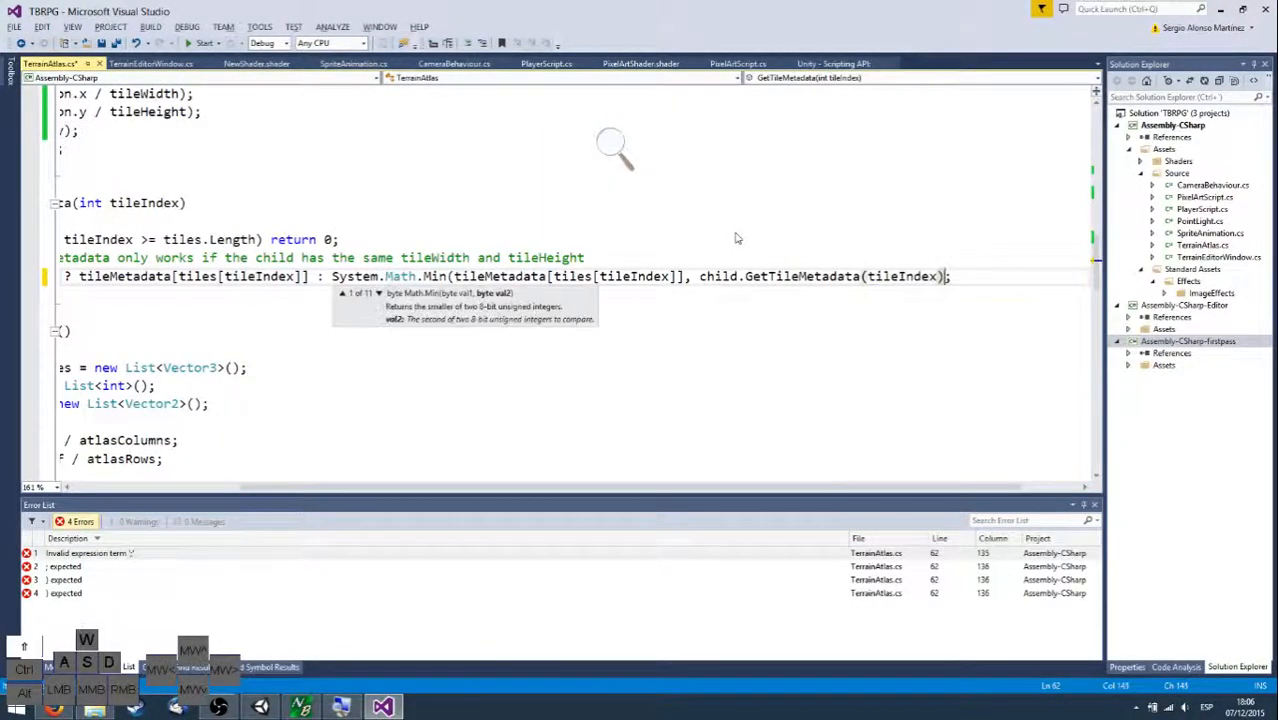
text())
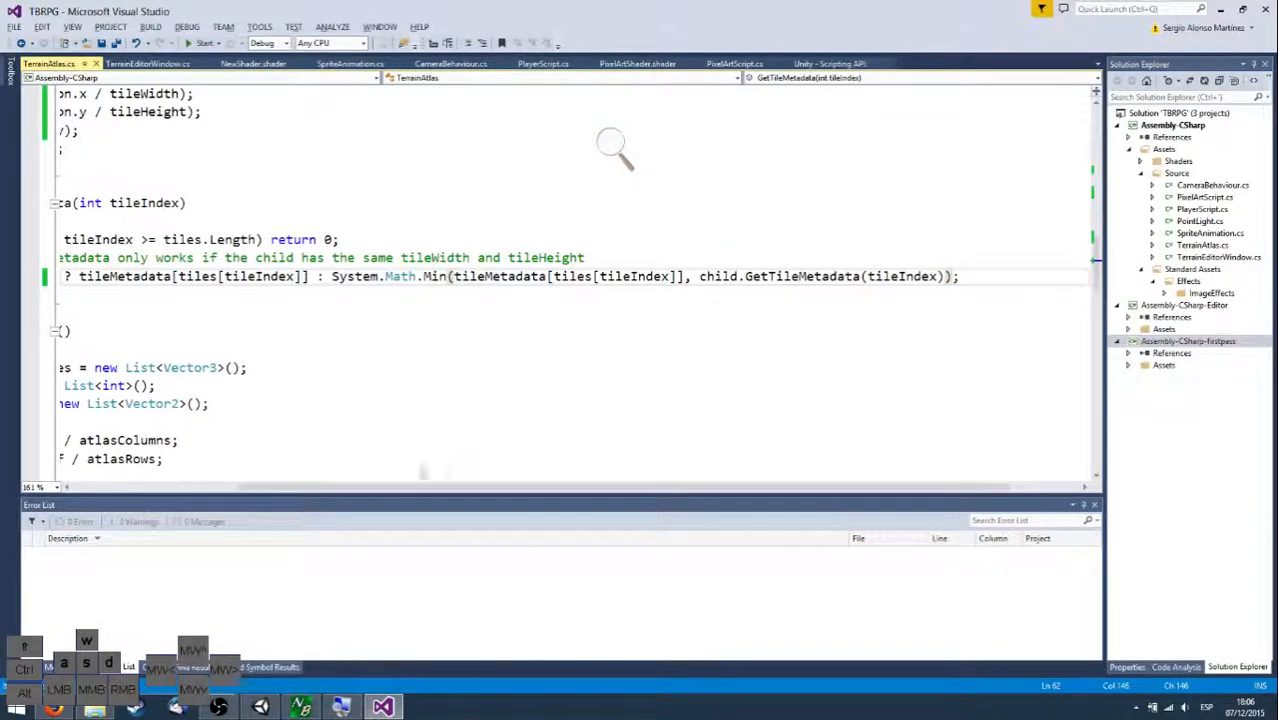
key(Home)
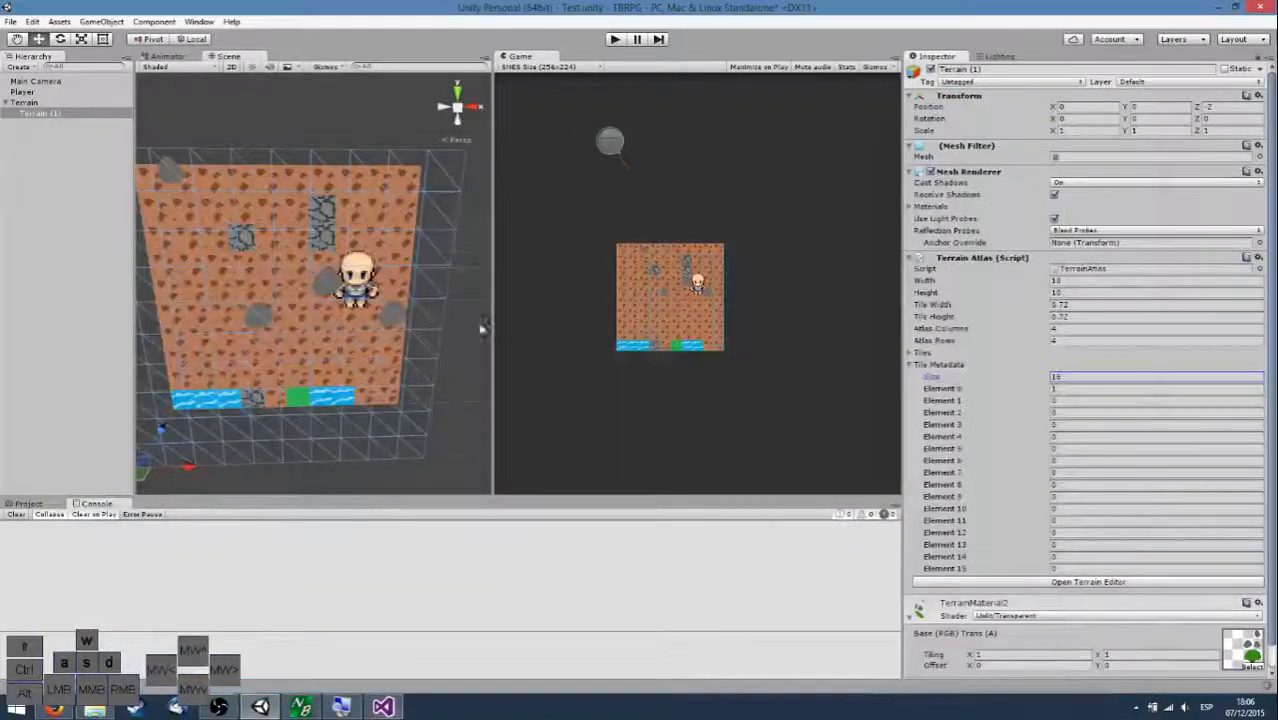
Switch to Unity and rename the child object Terrain (1) as TerrainOver.
right_drag(384, 281, 350, 262)
key(w)
key(s)
key(a)
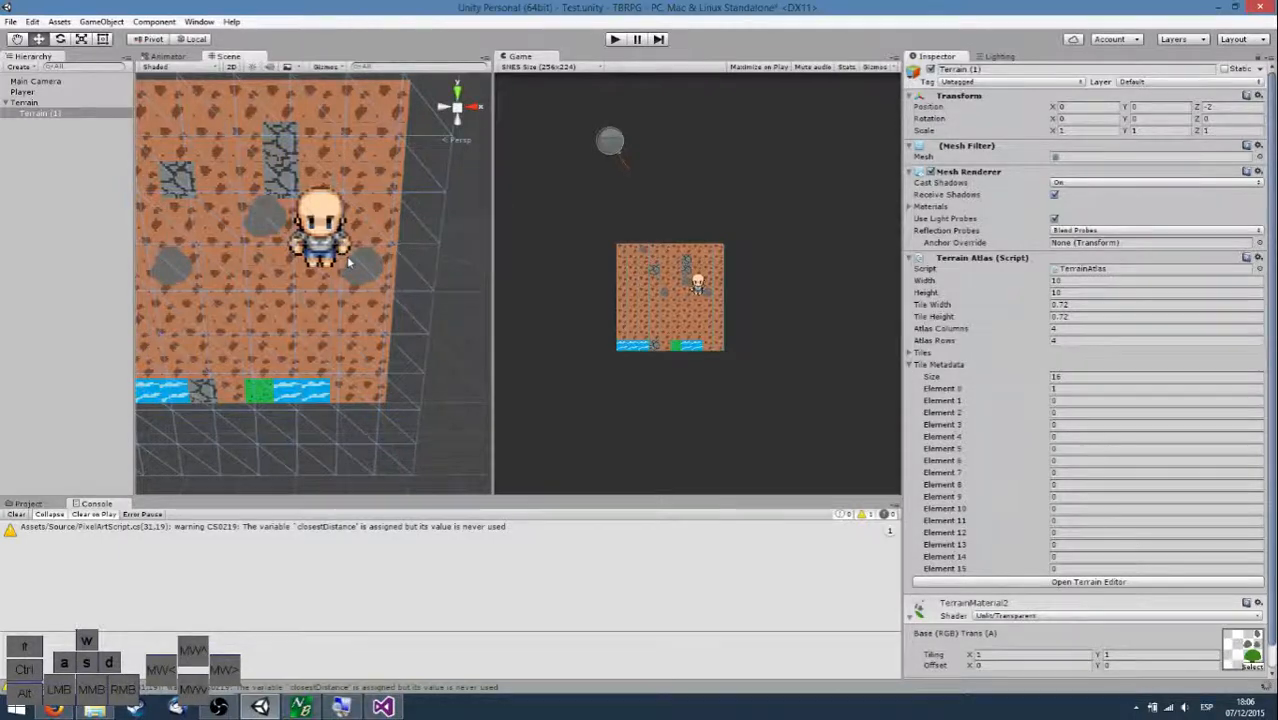
click(60, 113)
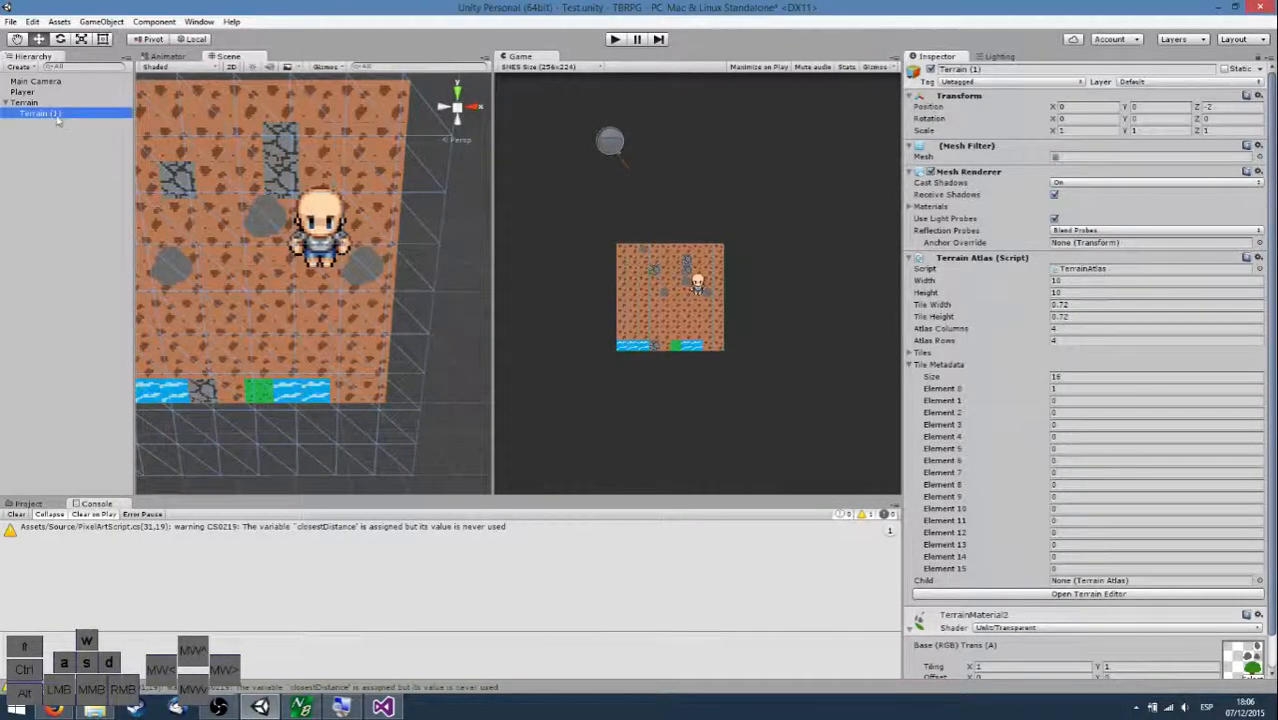
text(TerrainUnder)
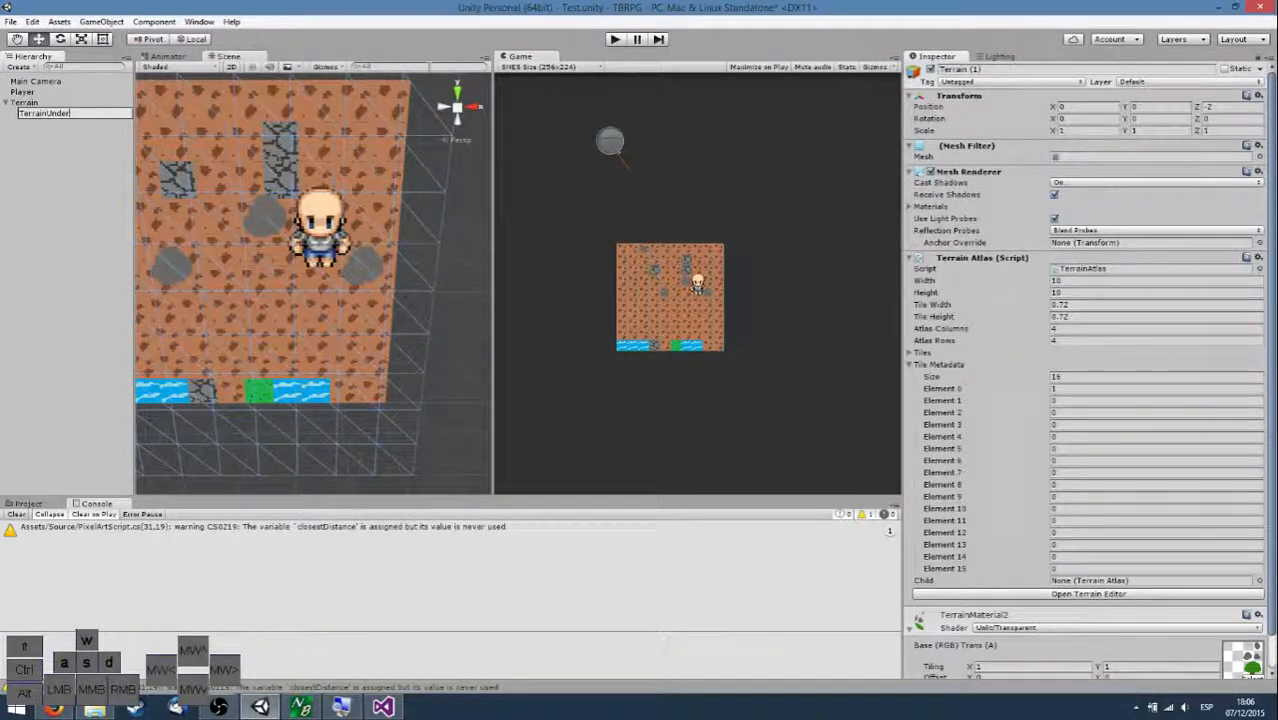
text(Over)
key(Return)
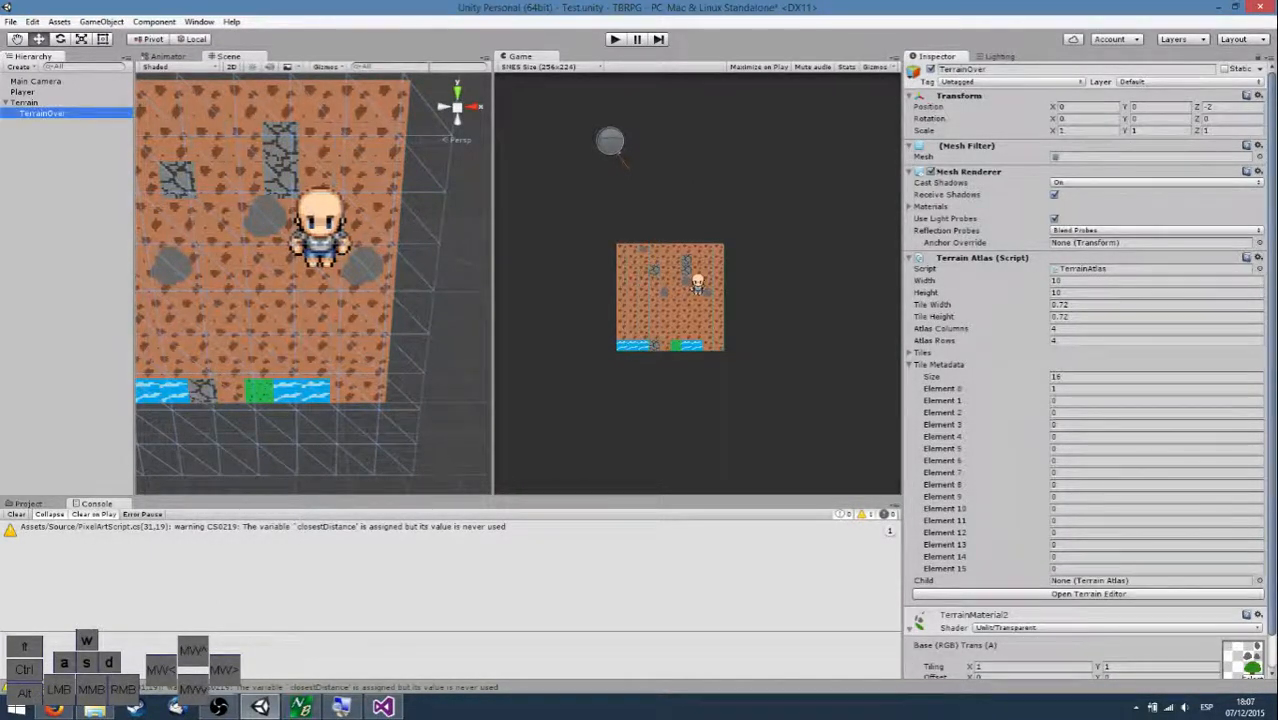
Run the game, walk the player across the stone and rock tiles to test collisions, and stop play mode.
key(ctrl+p)
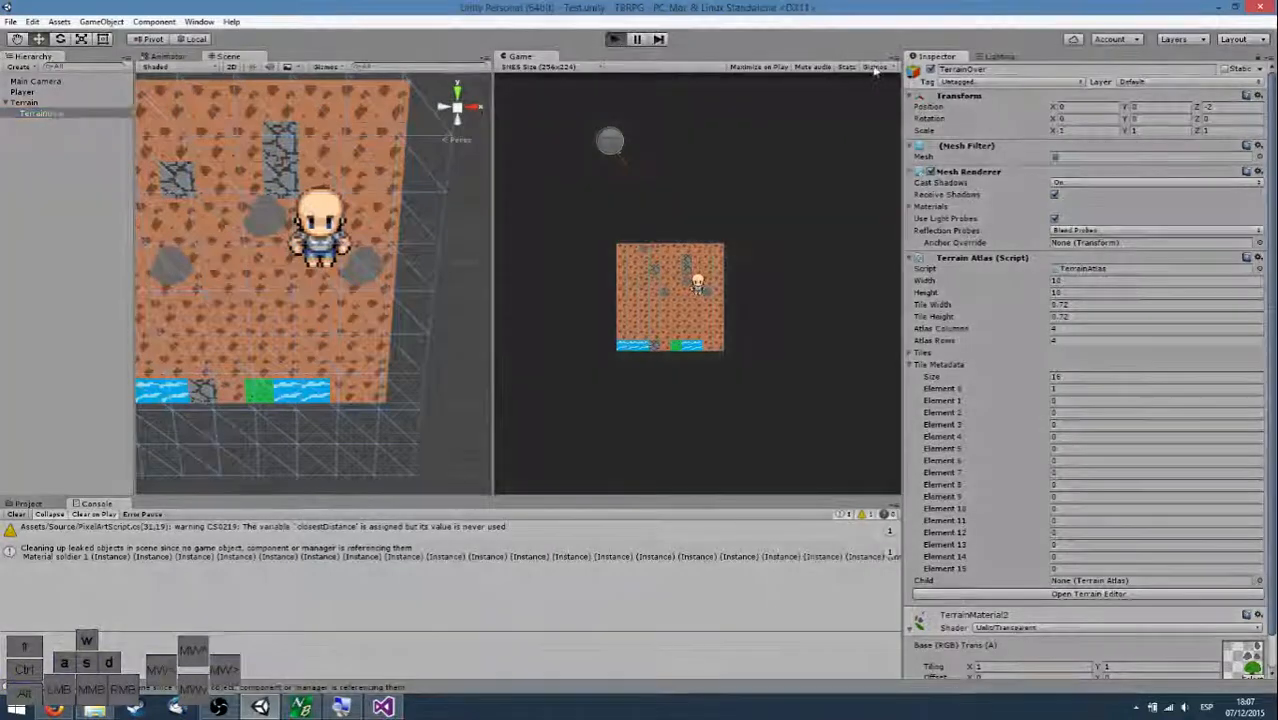
key(w)
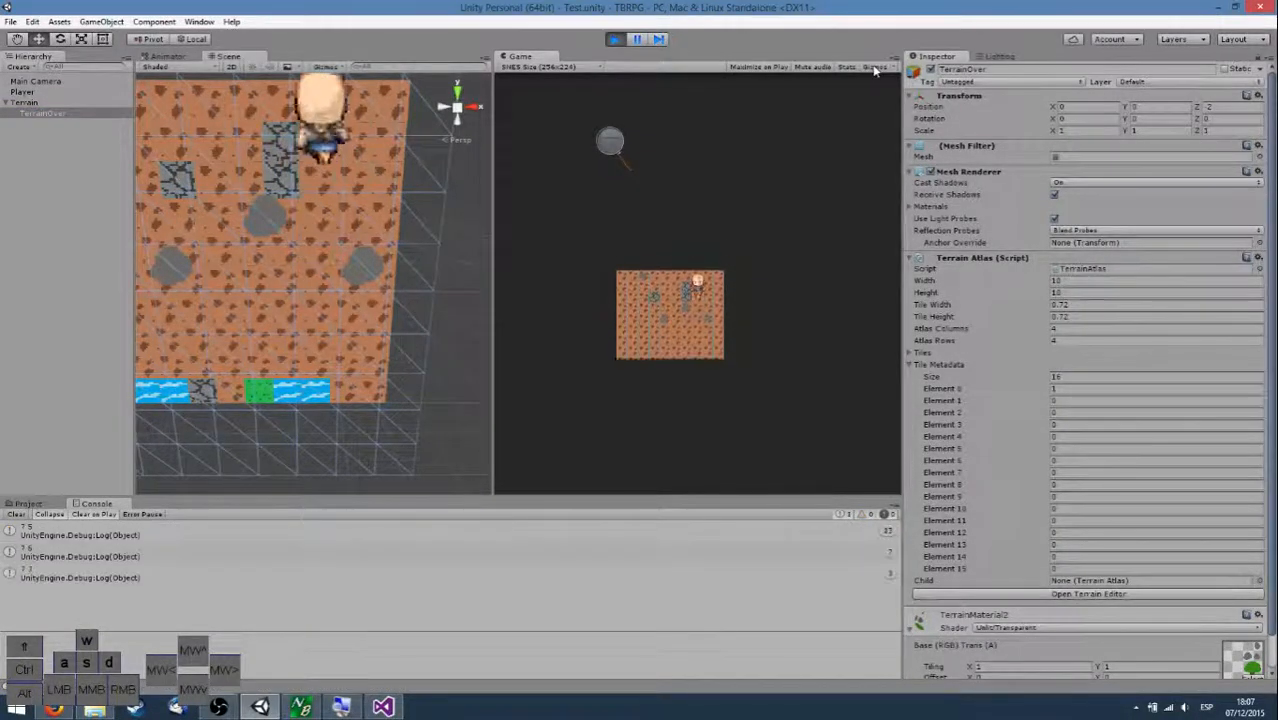
key(Left)
key(Down)
key(Up)
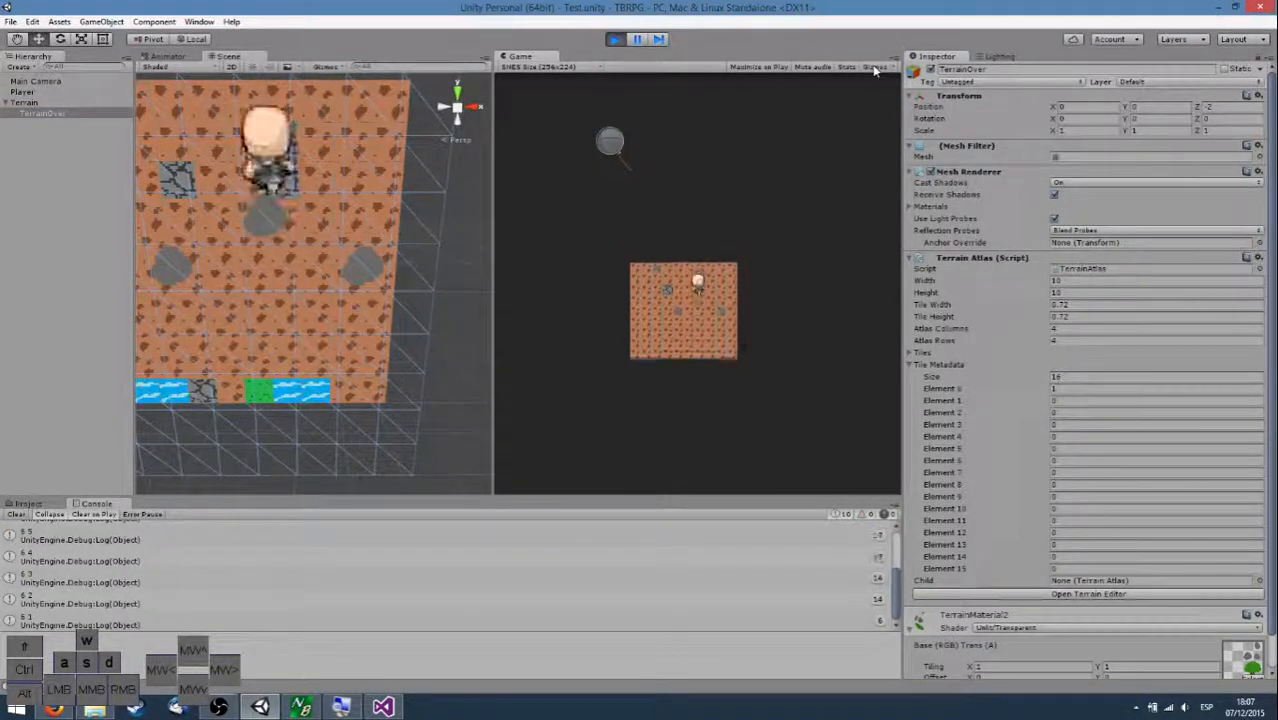
key(a)
key(s)
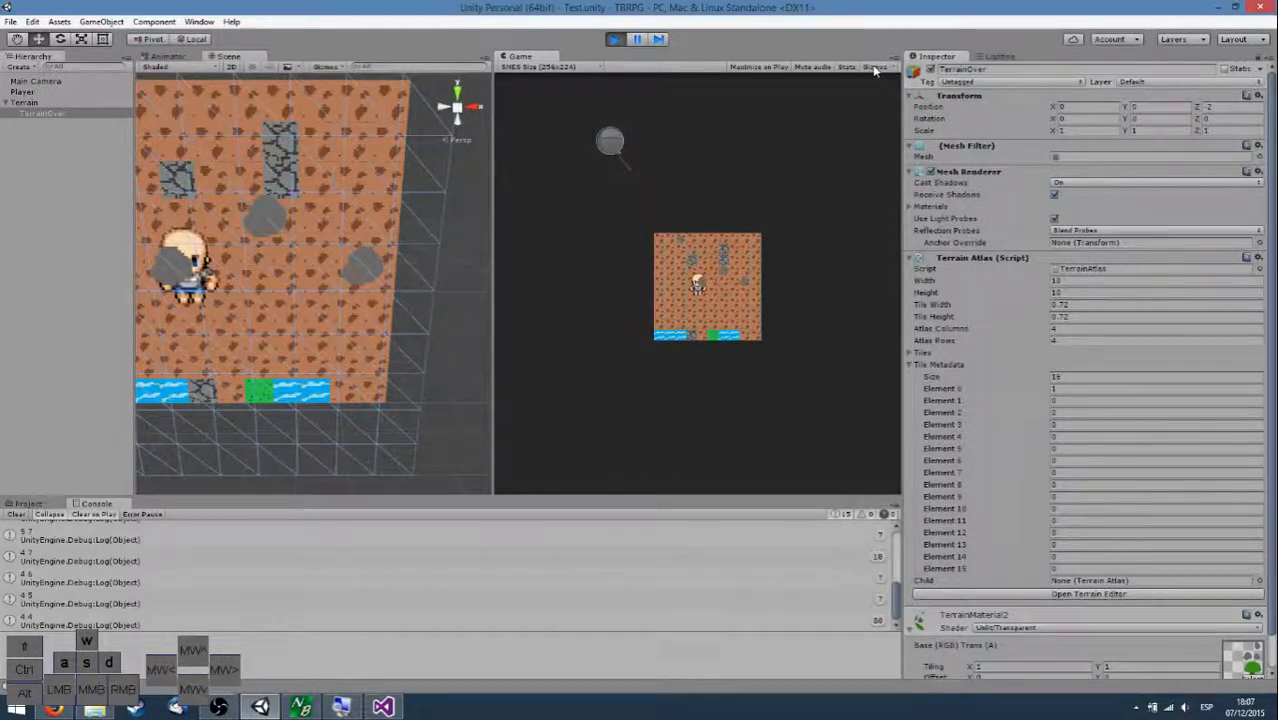
key(w)
key(a)
key(s)
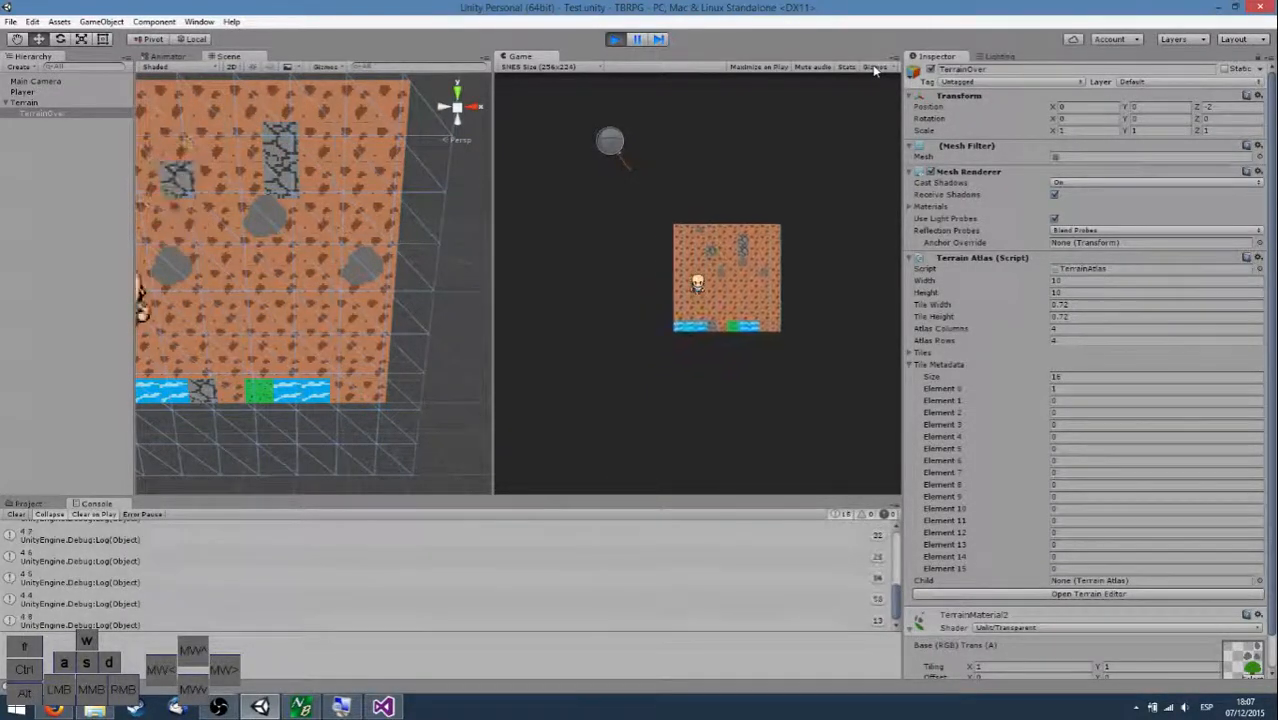
key(d)
key(w)
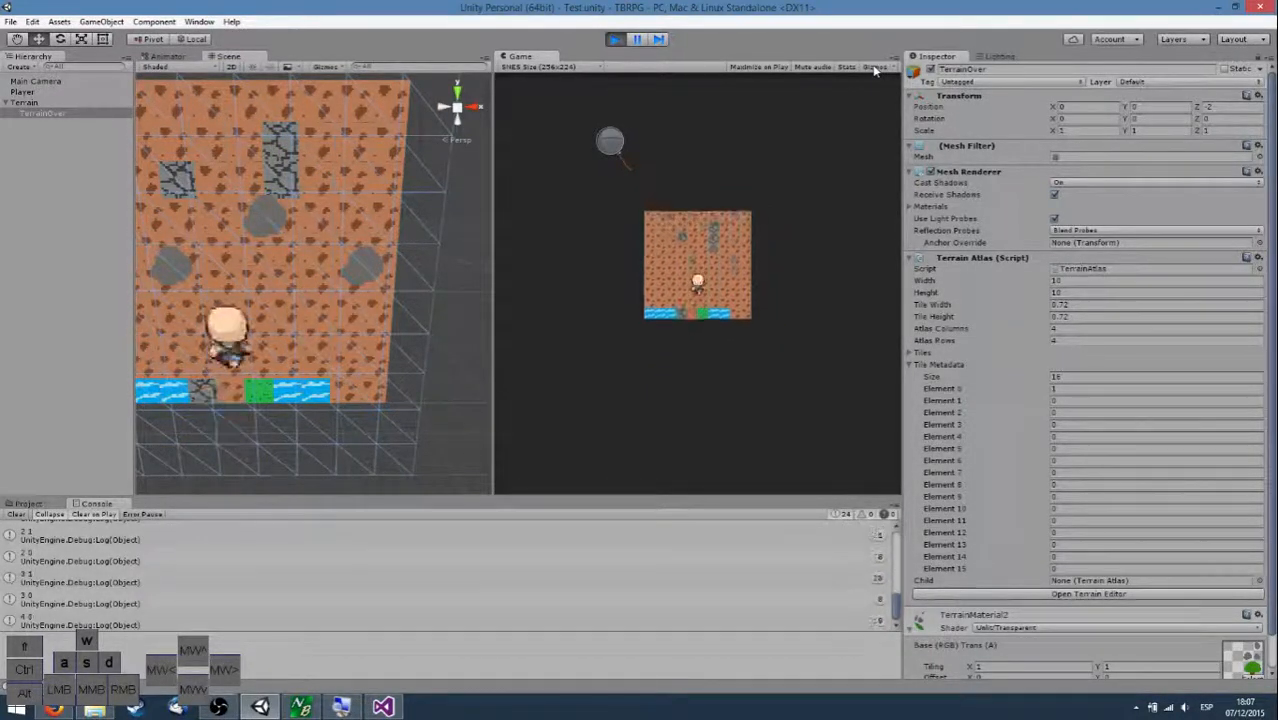
click(618, 39)
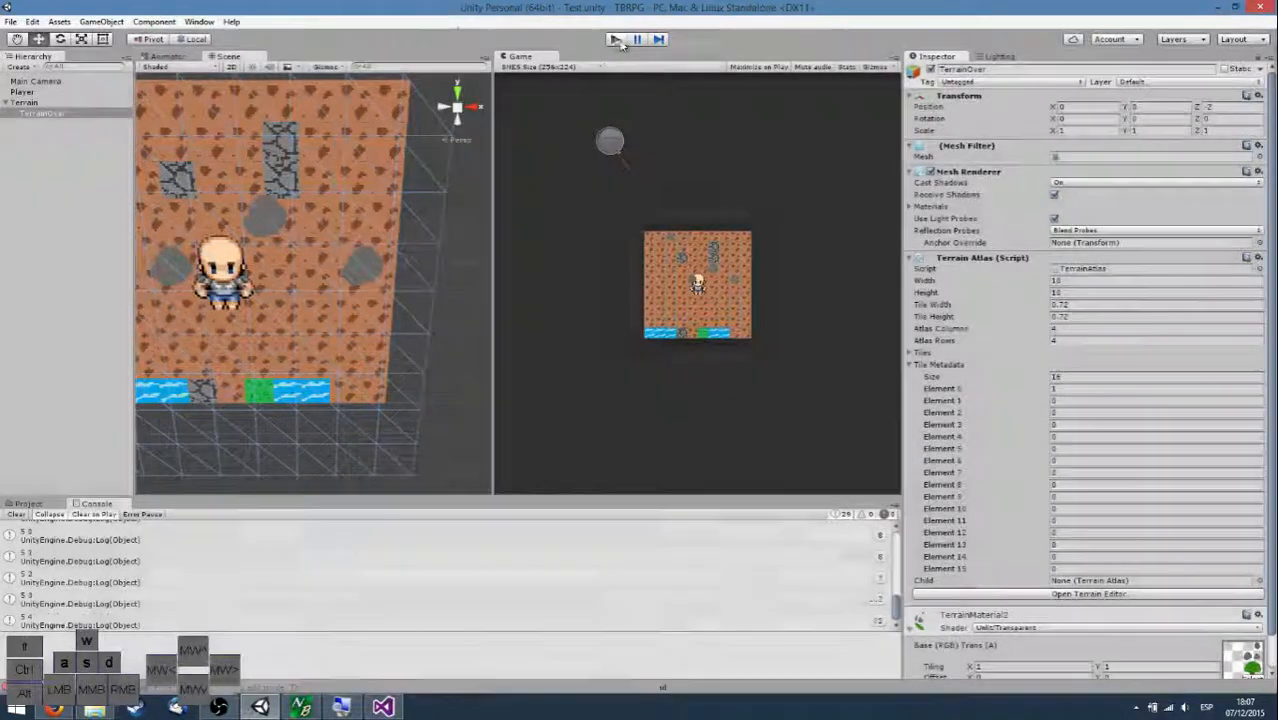
Assign TerrainOver as the Child of the Terrain object's Terrain Atlas script.
click(97, 103)
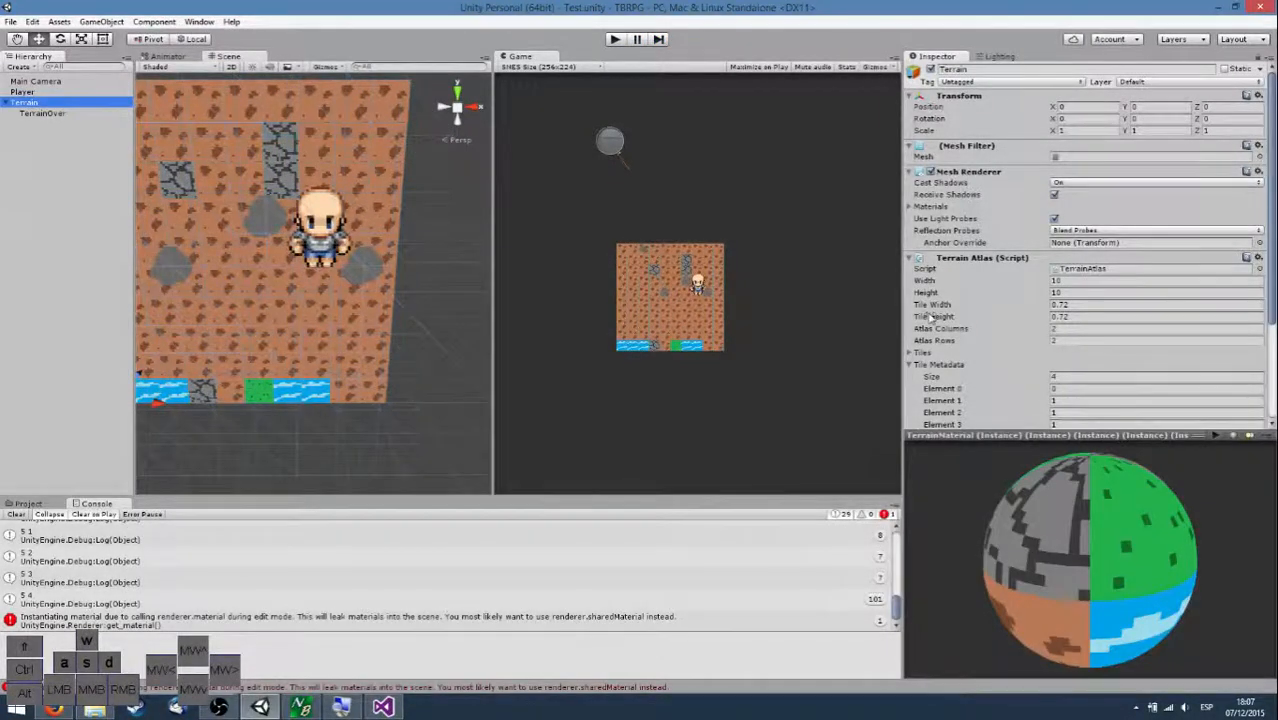
scroll(998, 258, down, 3)
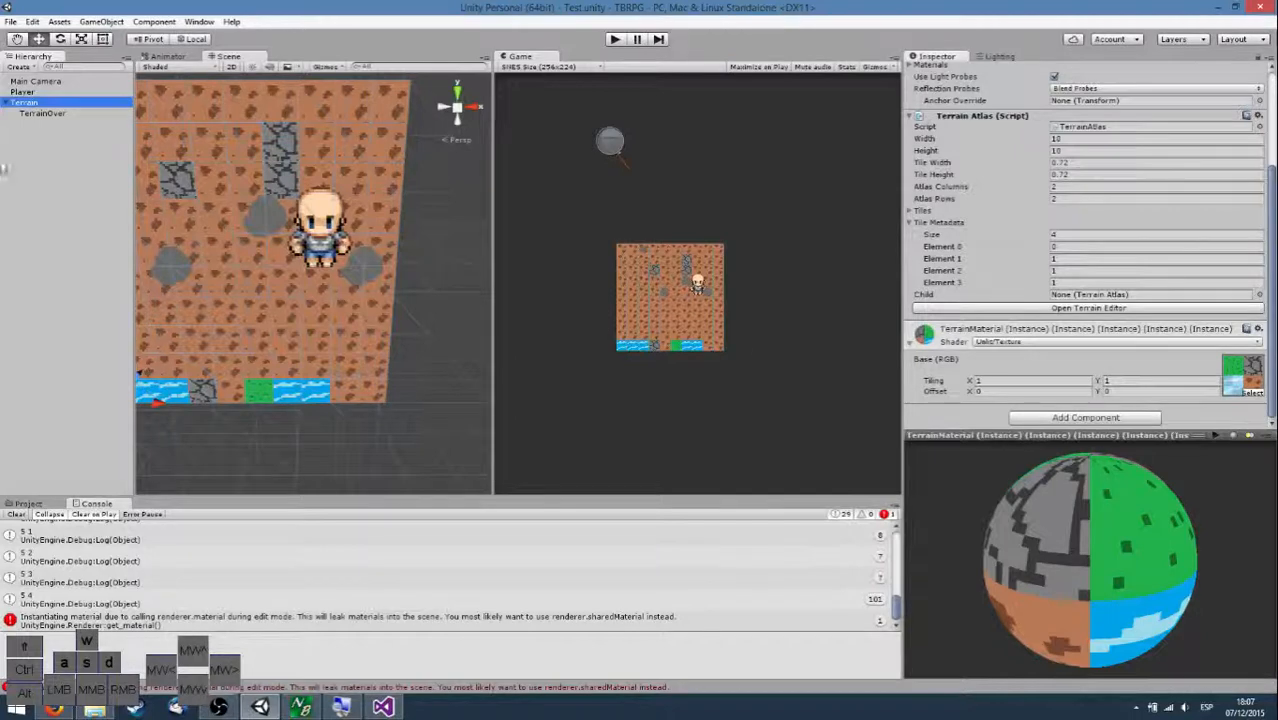
drag(62, 113, 1062, 296)
Run the game, walk the player around the rocks and stone tiles to test the combined collisions, and stop play mode.
click(614, 39)
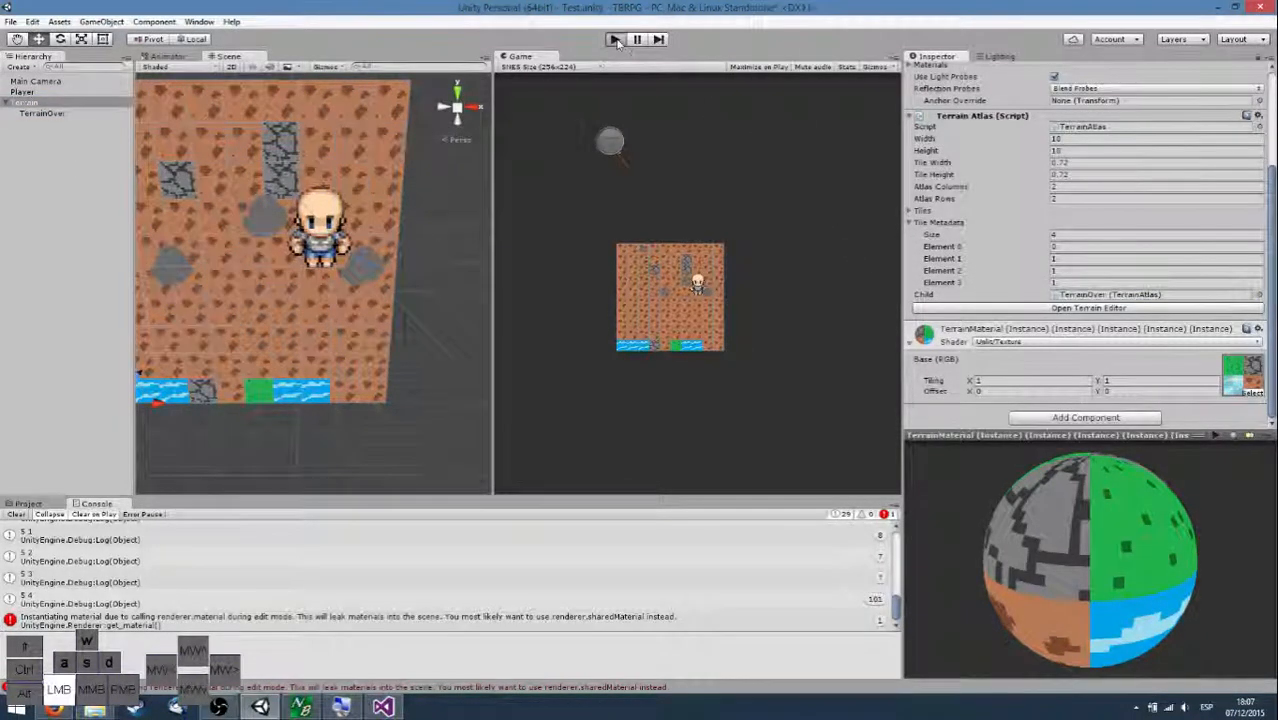
key(w)
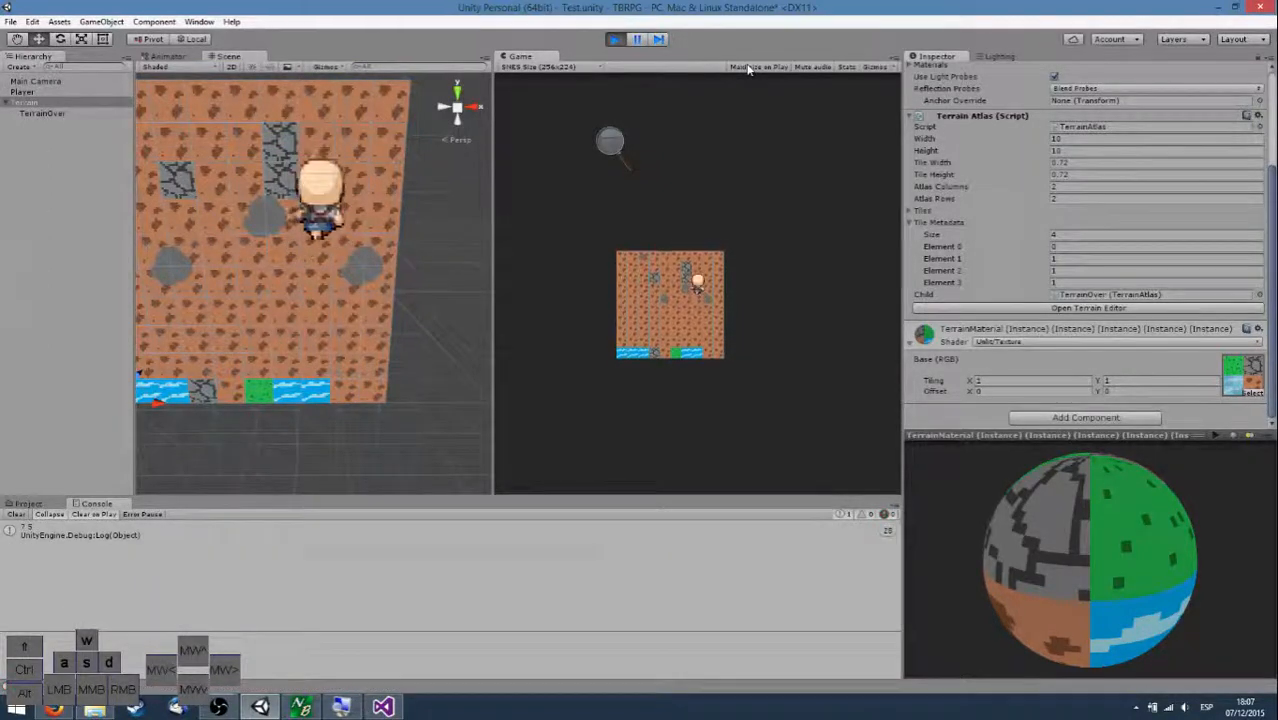
key(d)
key(s)
key(a)
key(w)
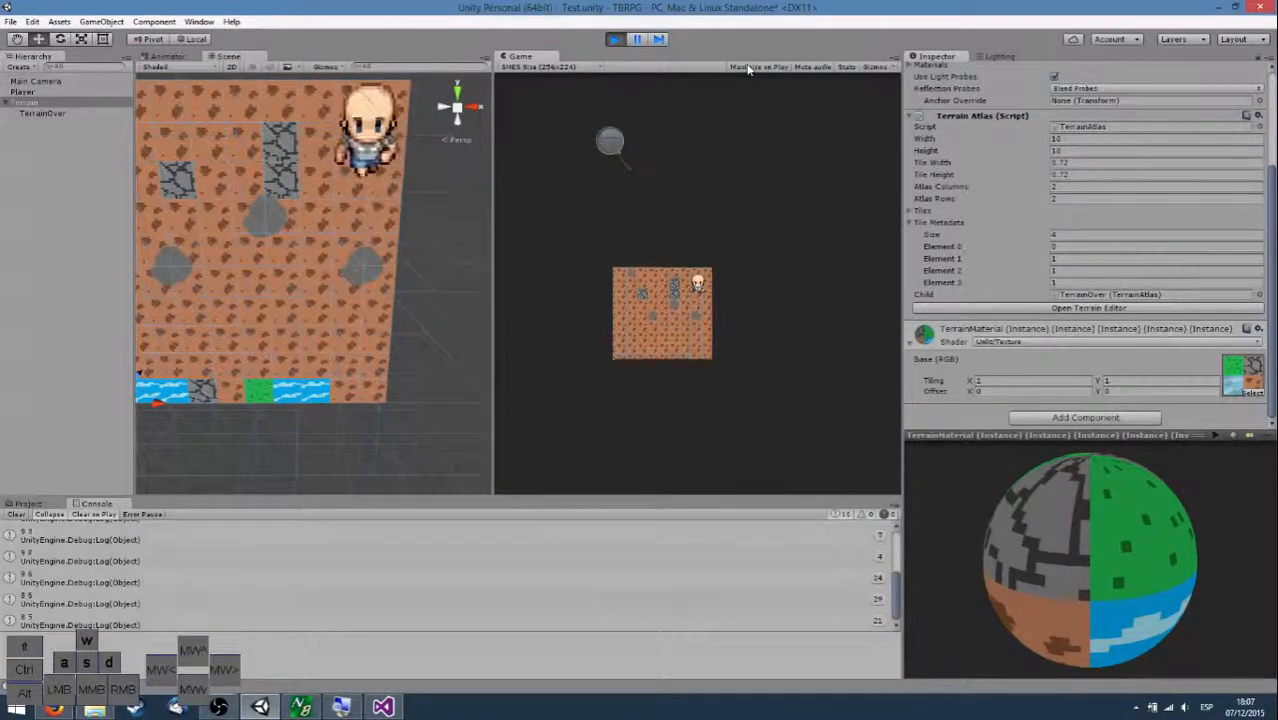
key(s)
key(a)
key(d)
key(s)
key(a)
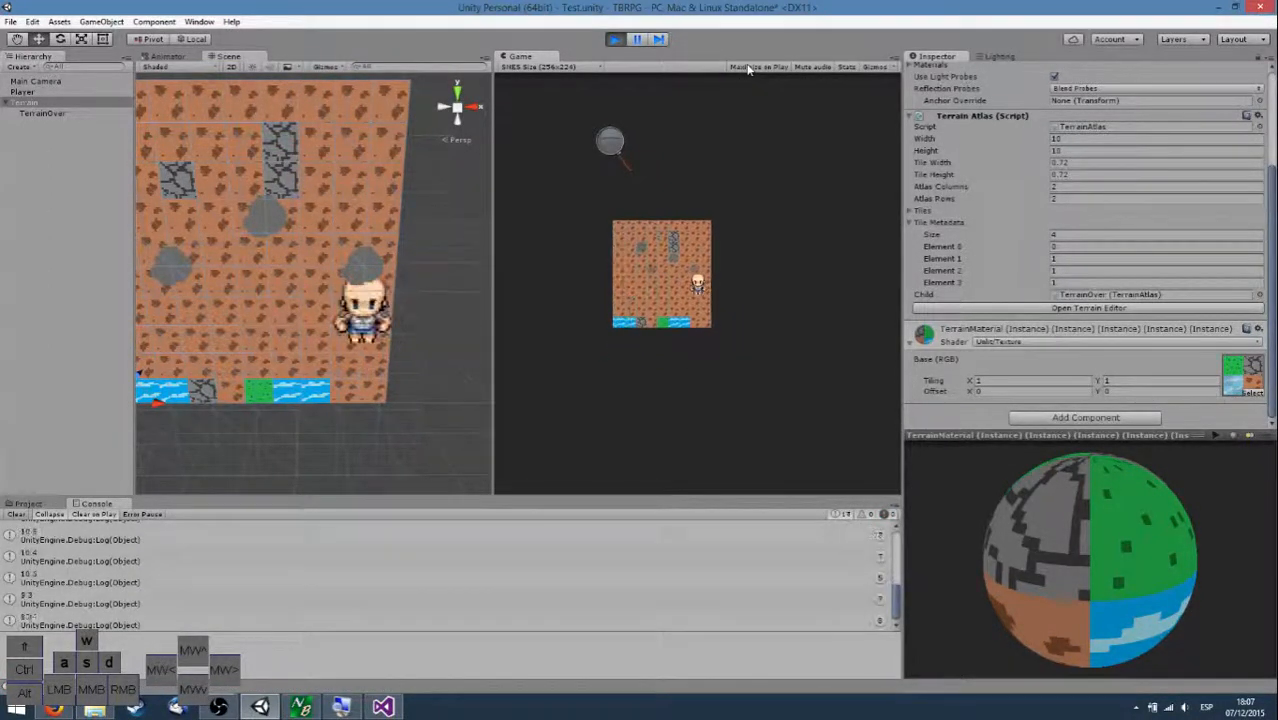
key(w)
key(s)
key(a)
key(d)
key(w)
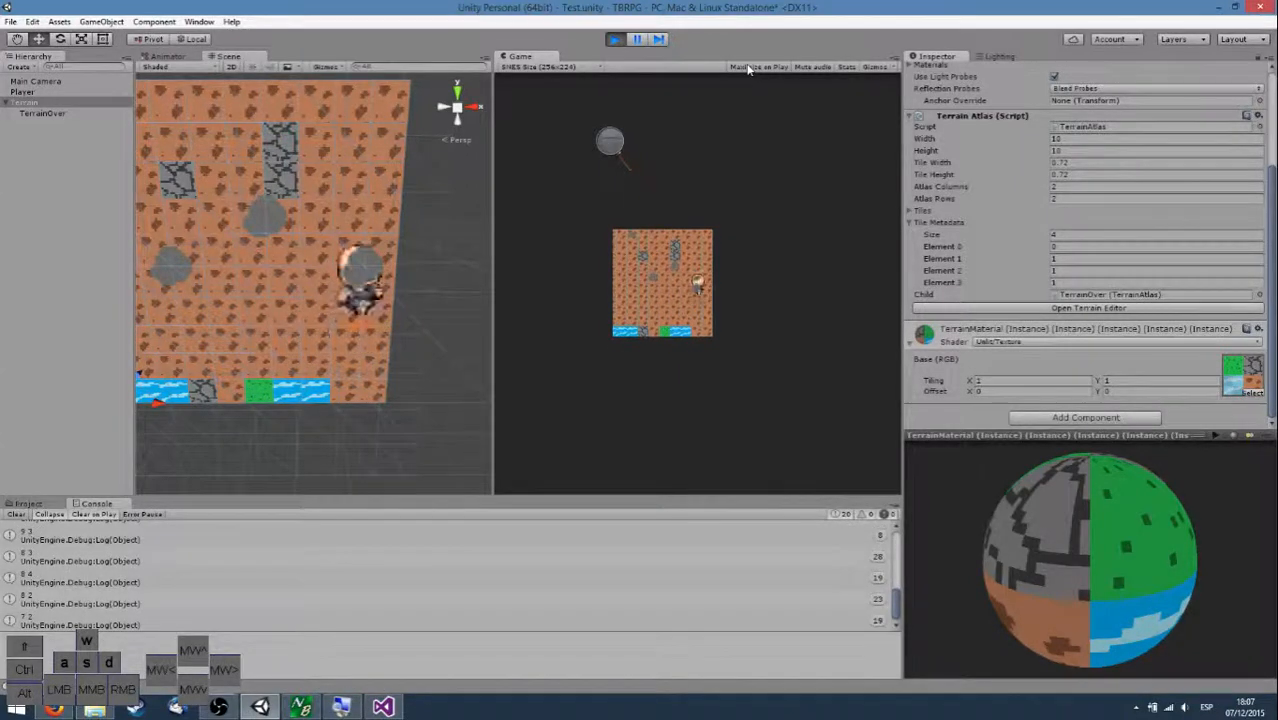
key(s)
key(a)
key(w)
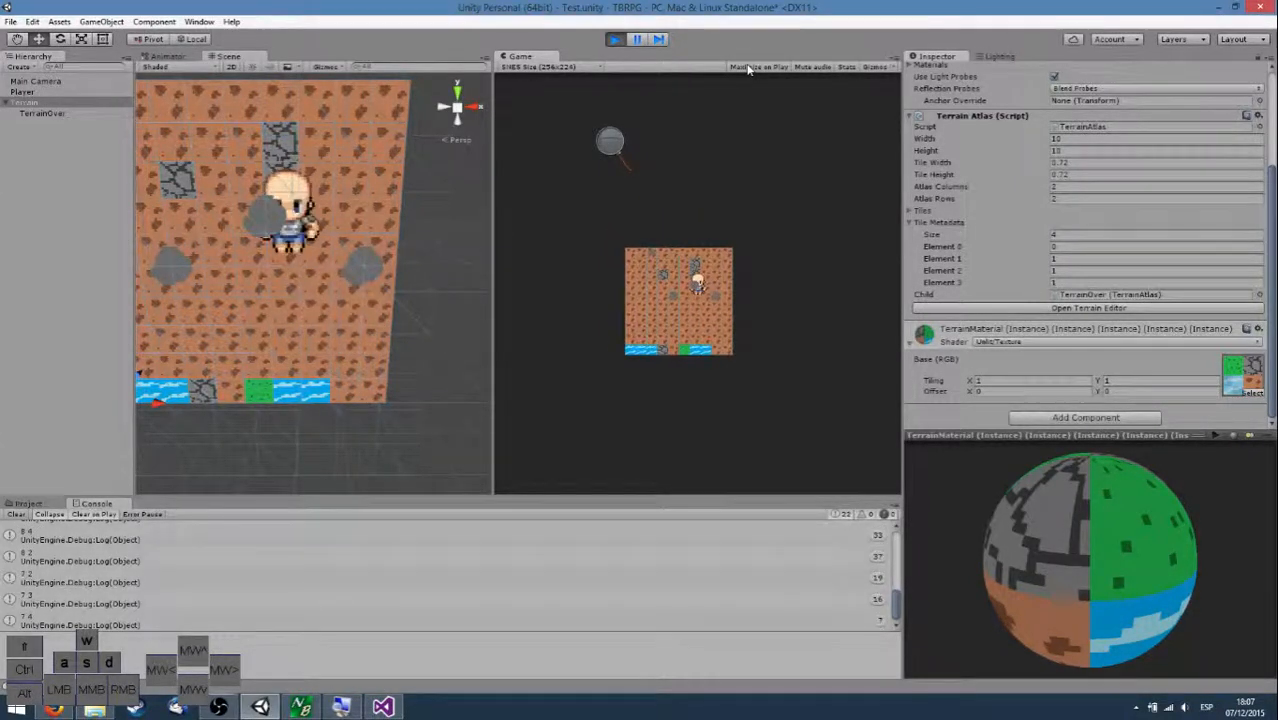
key(s)
key(w)
key(s)
key(a)
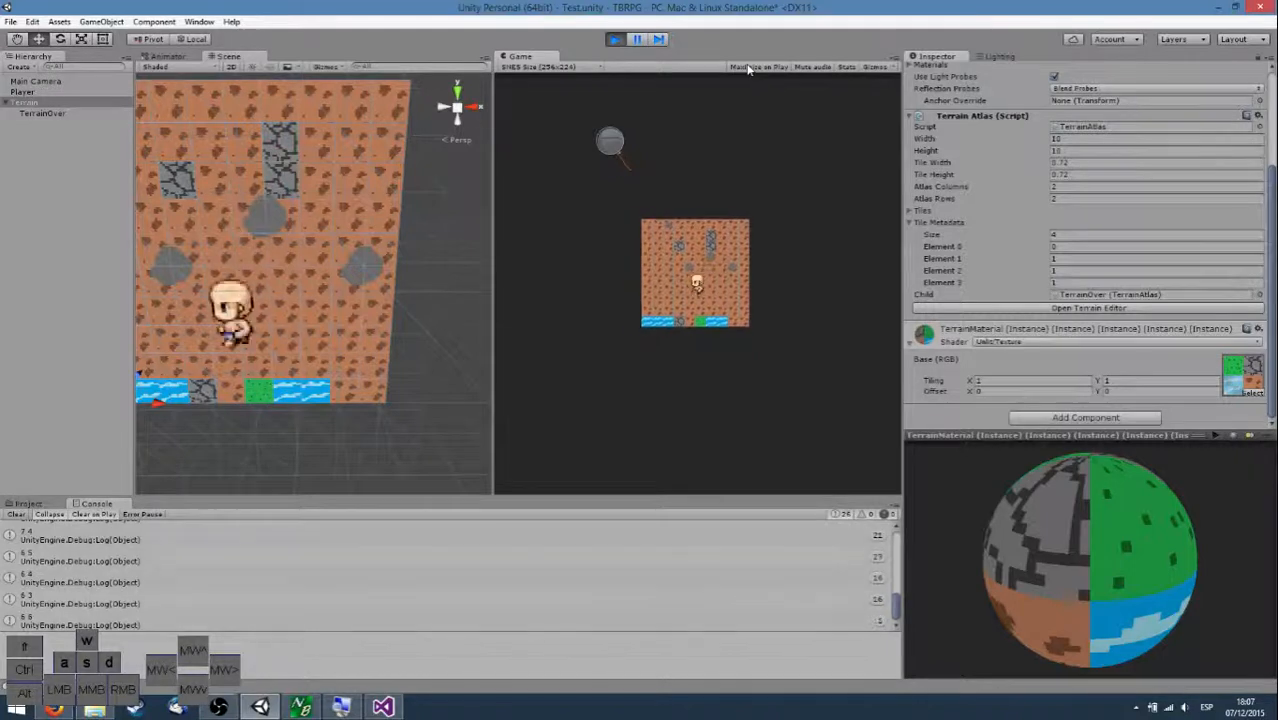
key(d)
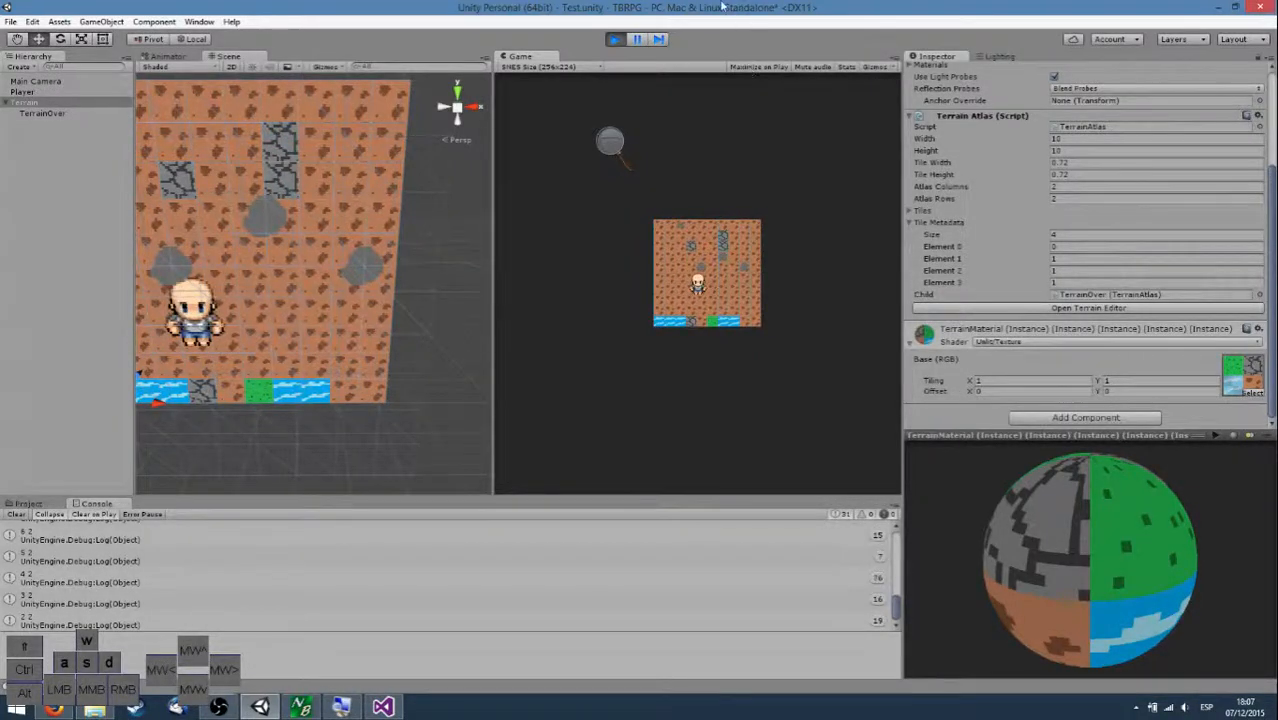
click(622, 42)
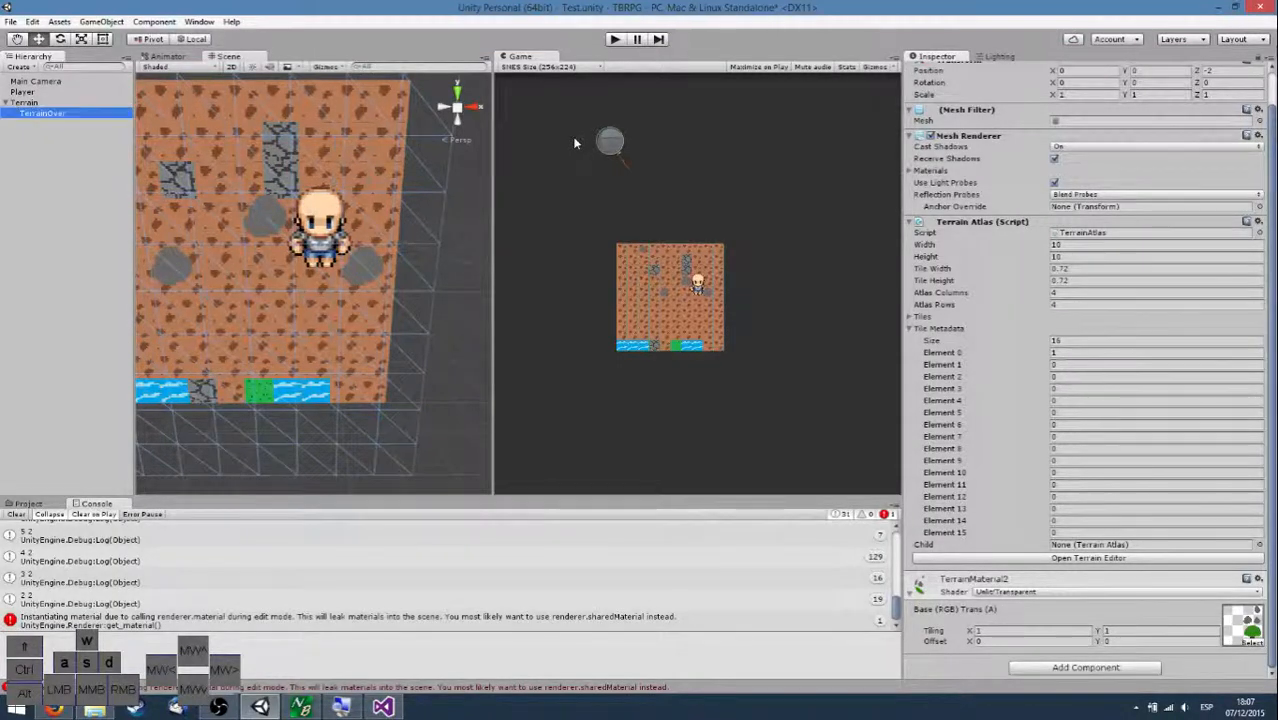
Duplicate TerrainOver, rename the copy TerrainUnder, and place it above TerrainOver among Terrain's children.
key(ctrl+d)
key(F2)
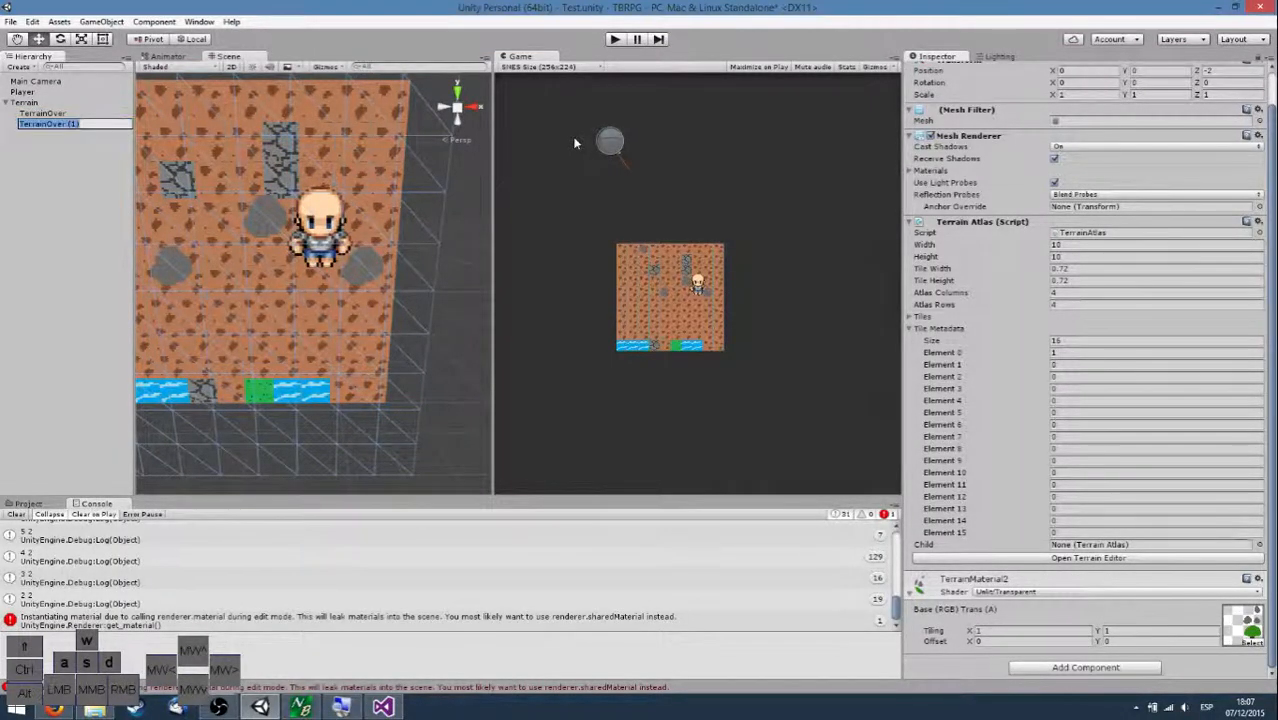
text(Under)
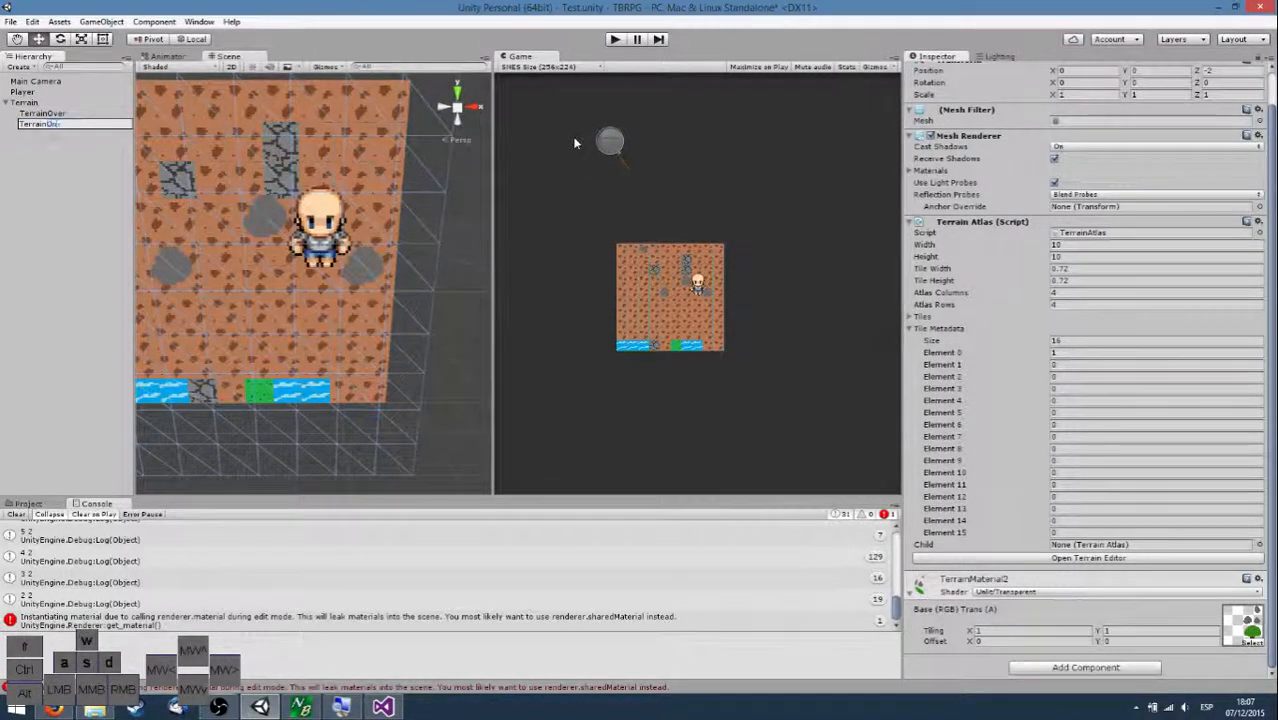
key(Return)
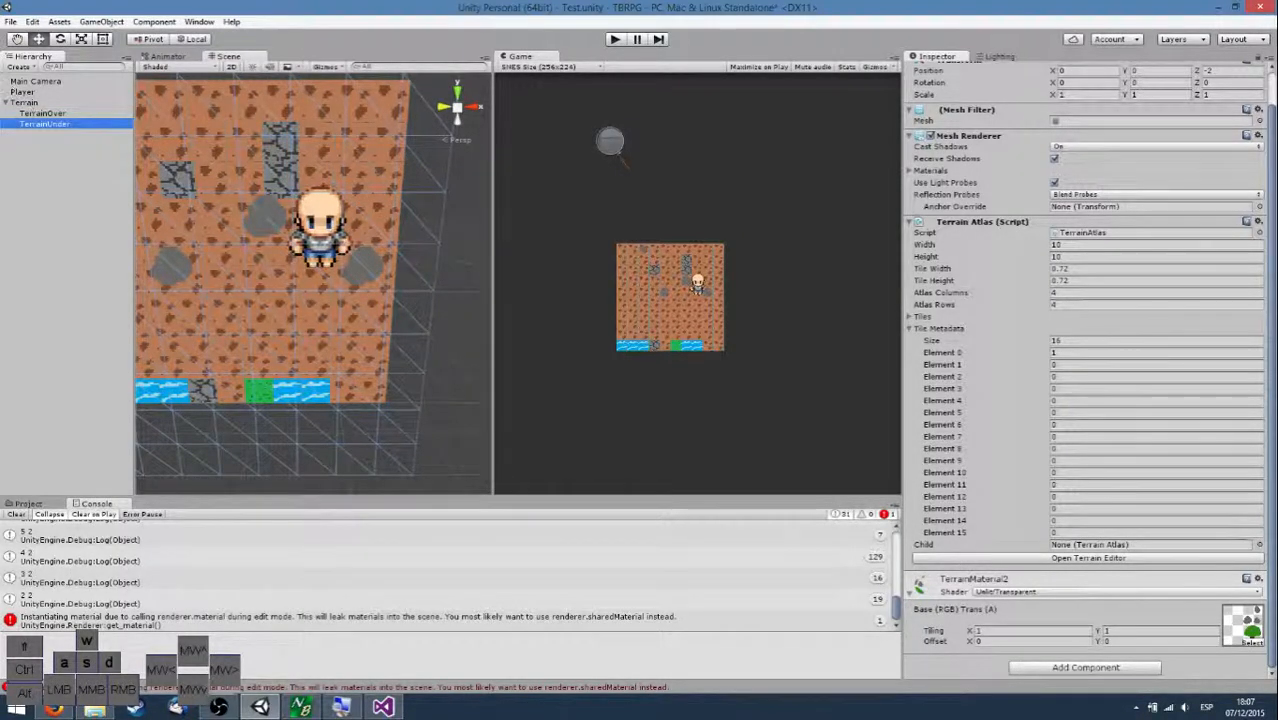
drag(58, 124, 62, 111)
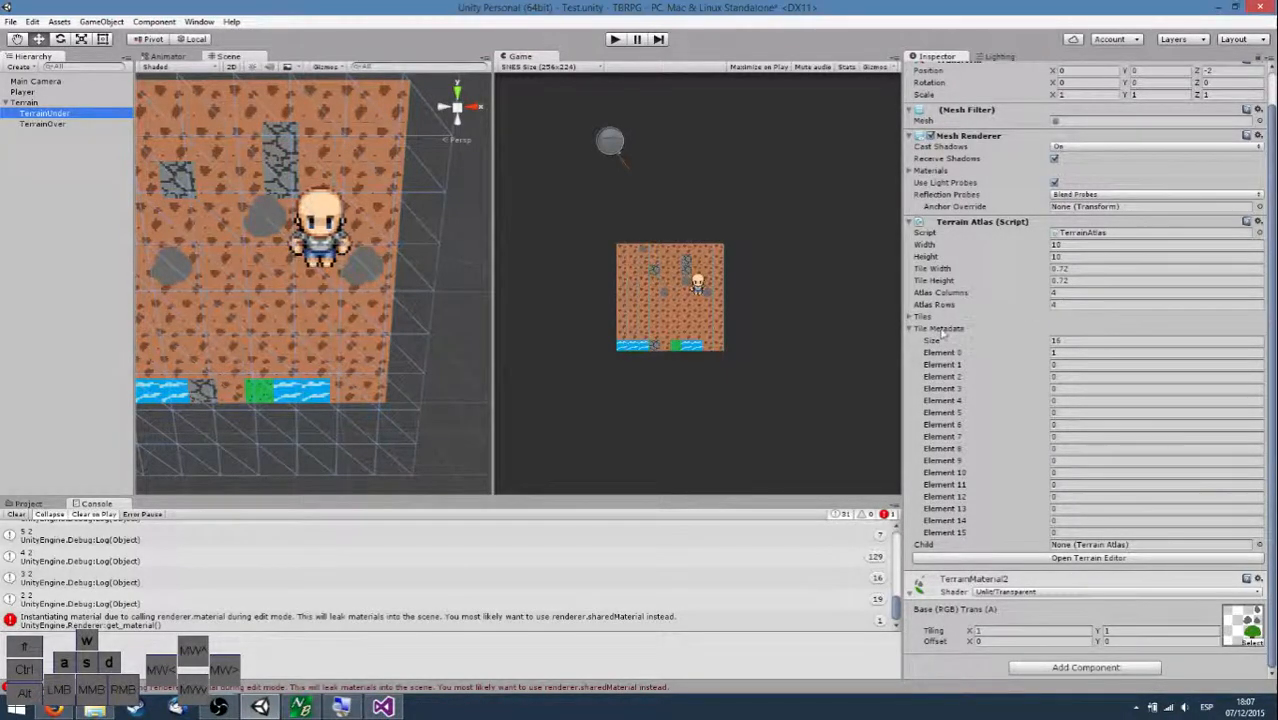
Clear TerrainOver's tiles by setting the Tiles array size to 1 and then back to 100.
click(74, 124)
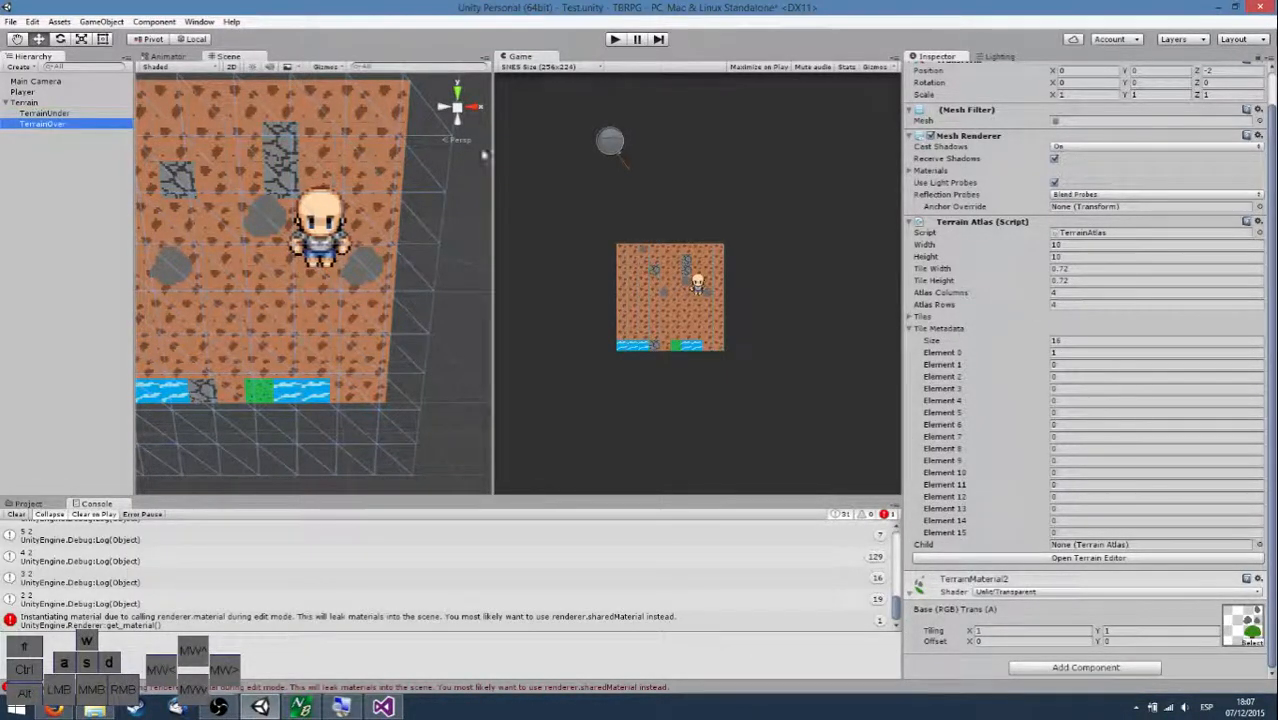
click(905, 317)
click(1078, 328)
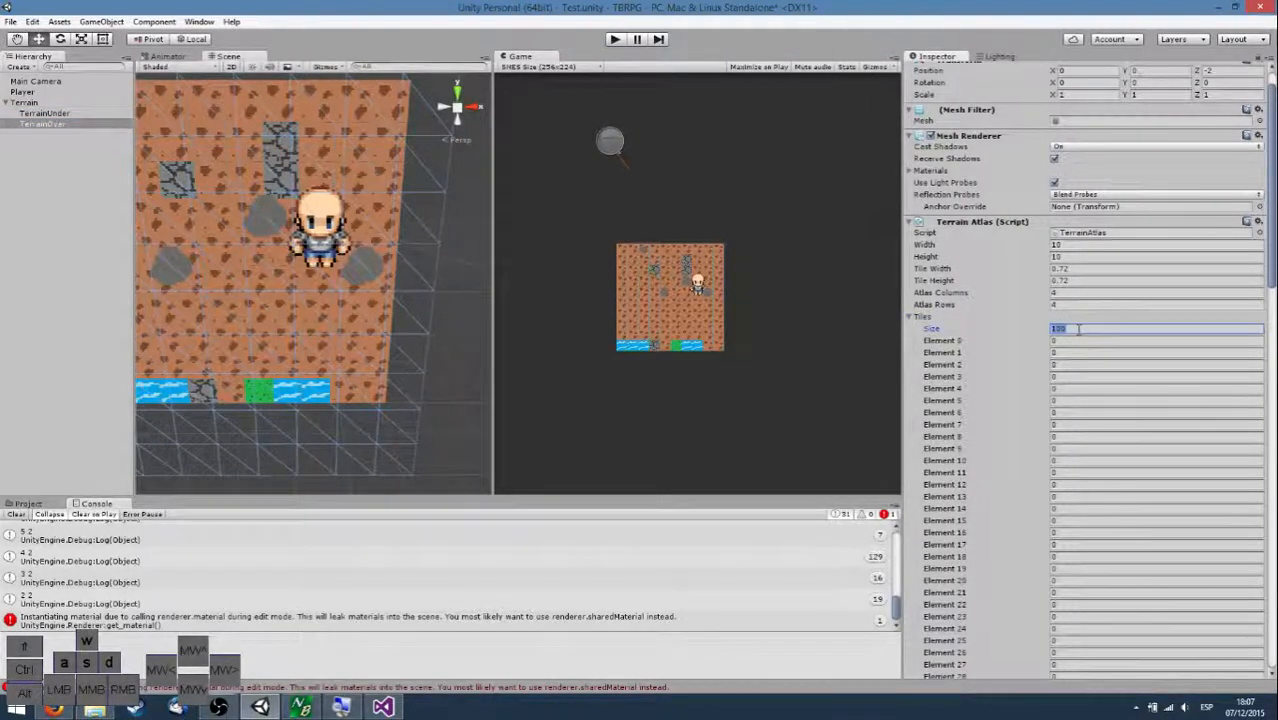
text(1)
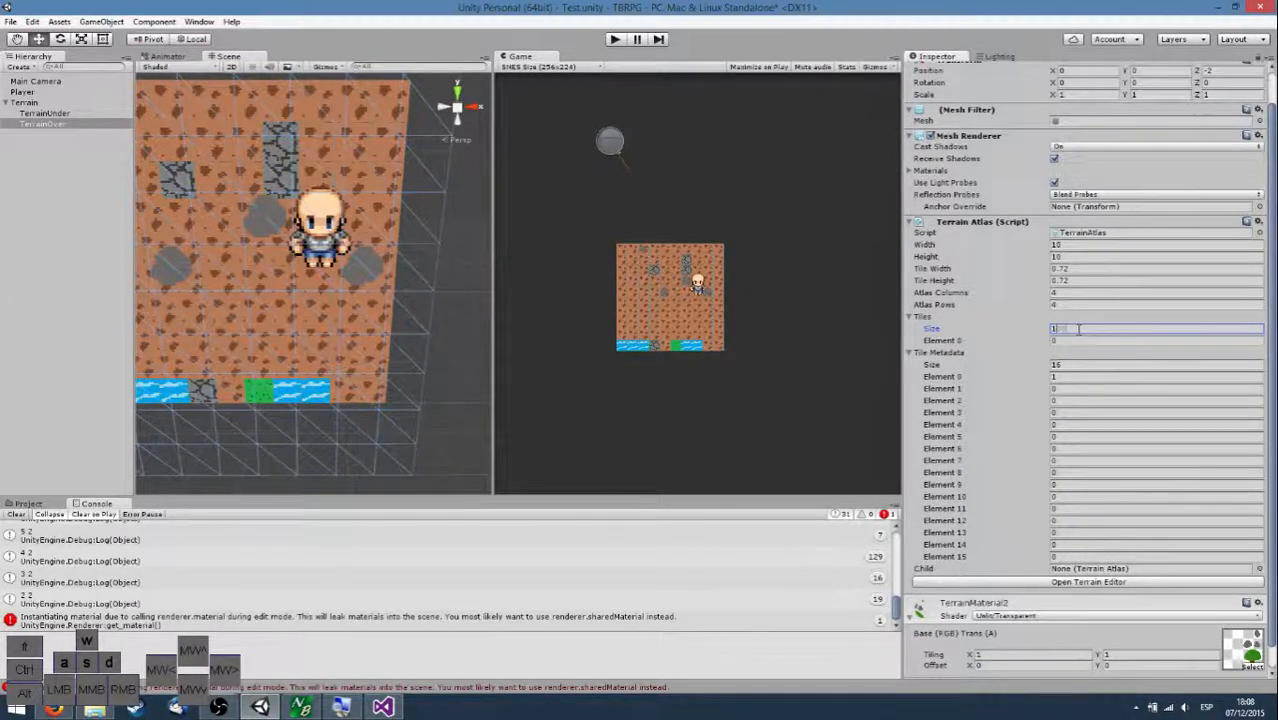
text(000)
key(Return)
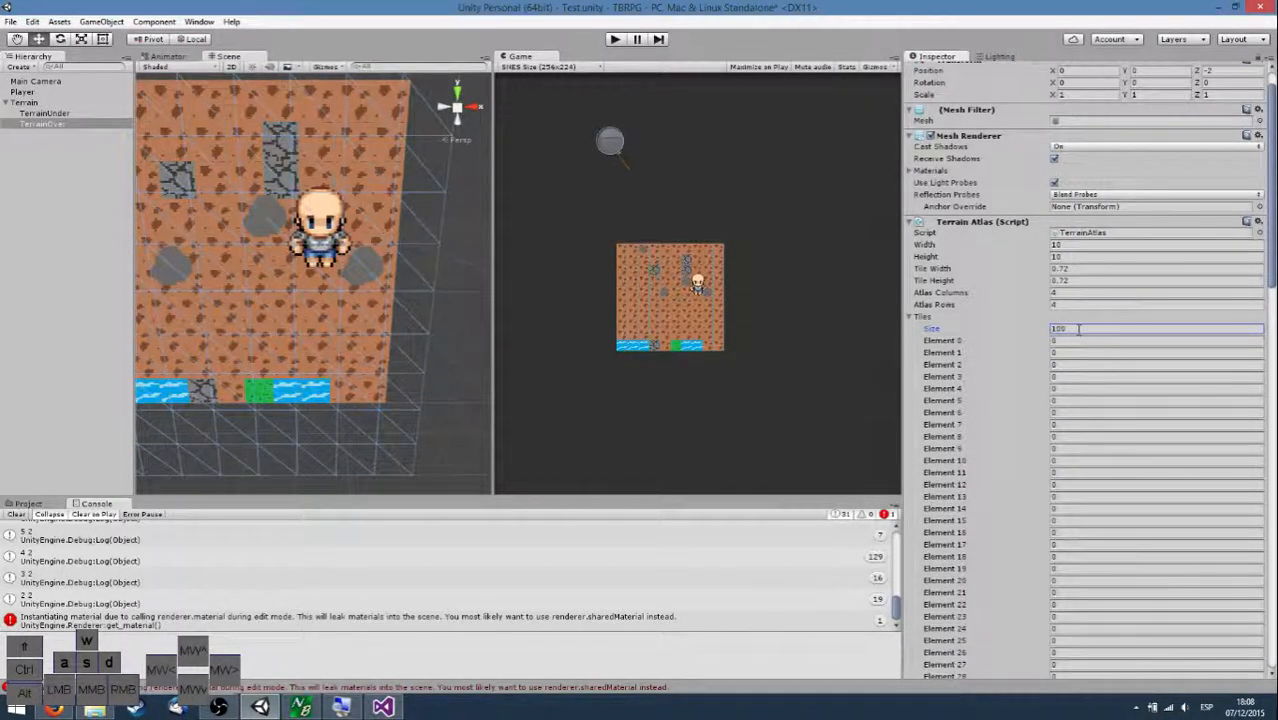
Set the Z position of TerrainUnder to -0.1.
click(64, 114)
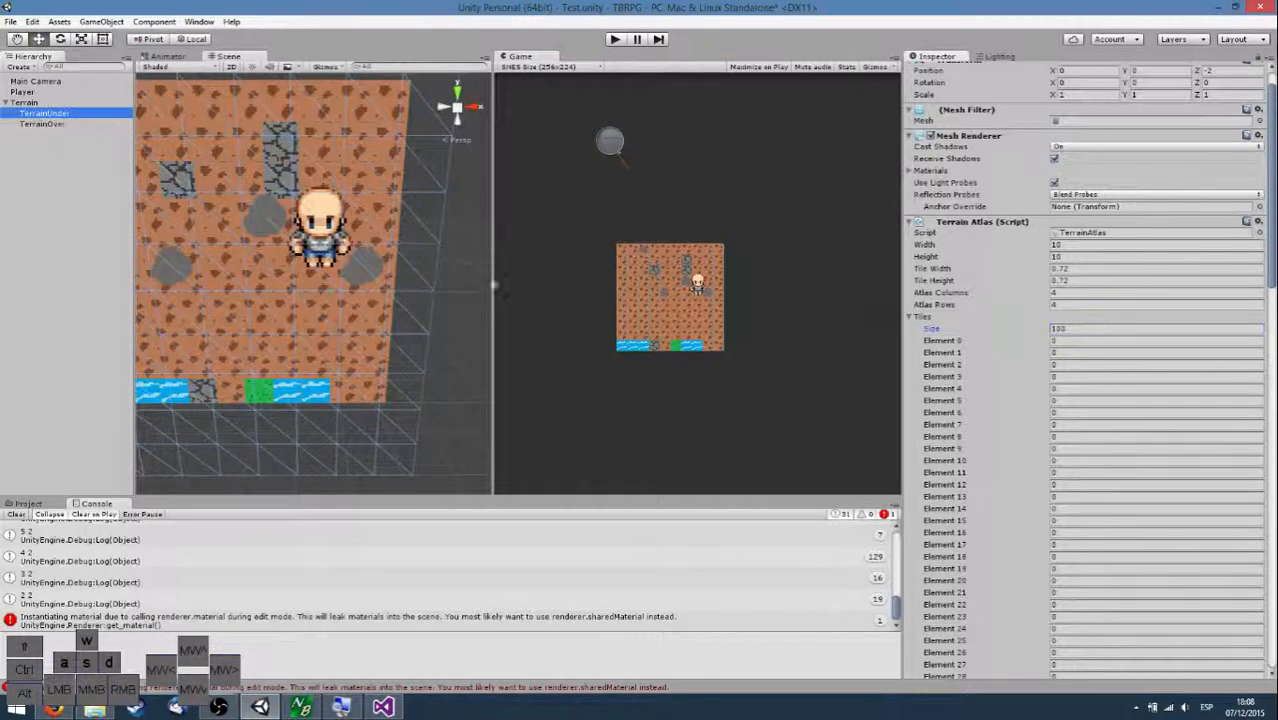
click(912, 319)
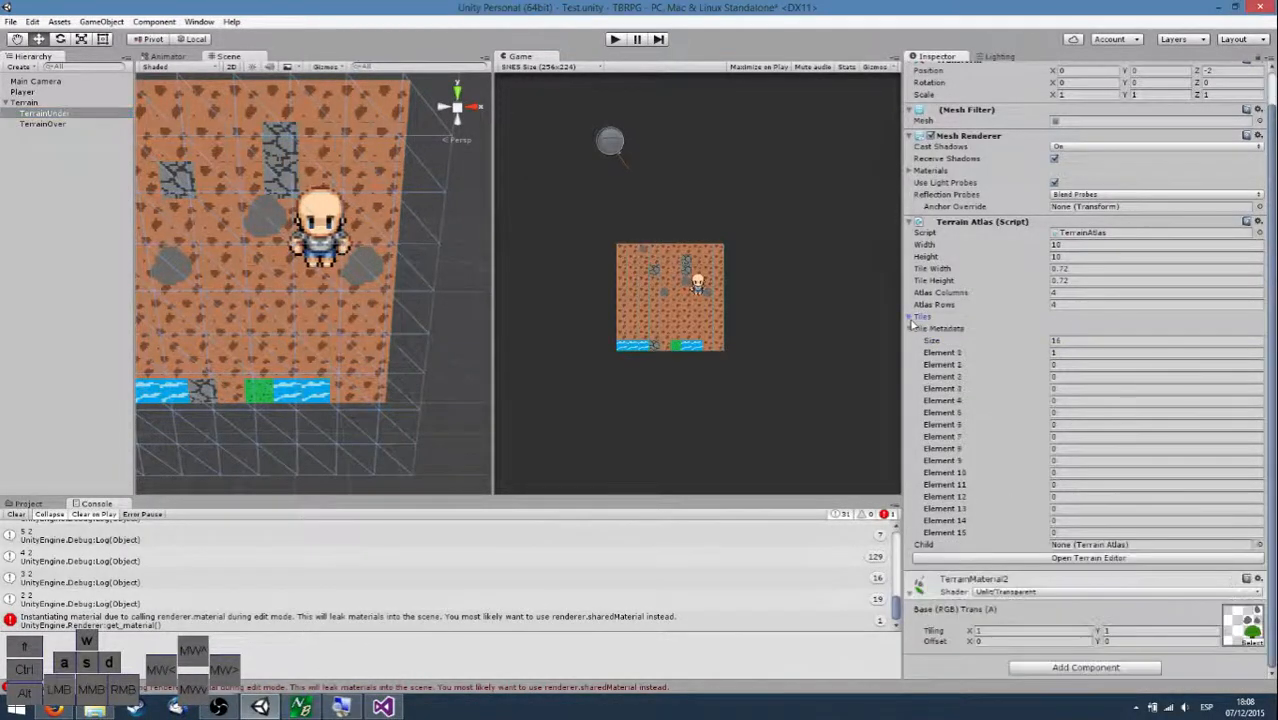
scroll(1226, 106, up, 2)
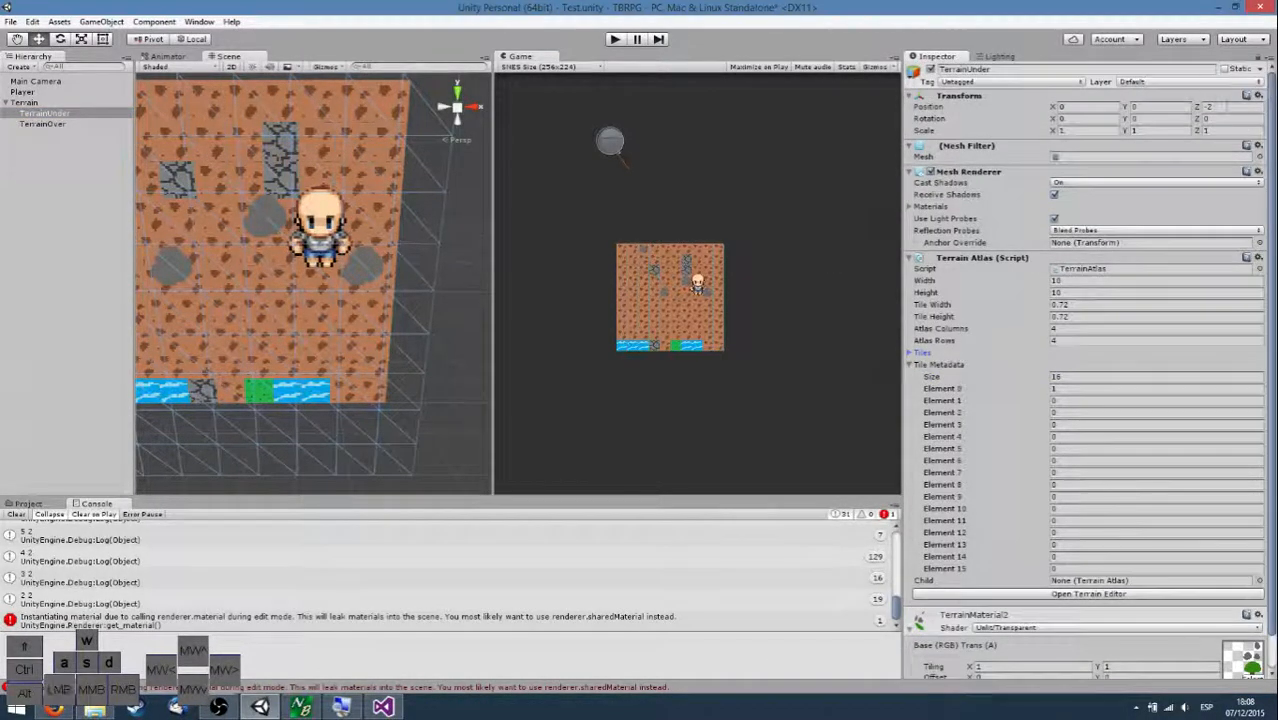
click(1226, 106)
text(-0.1)
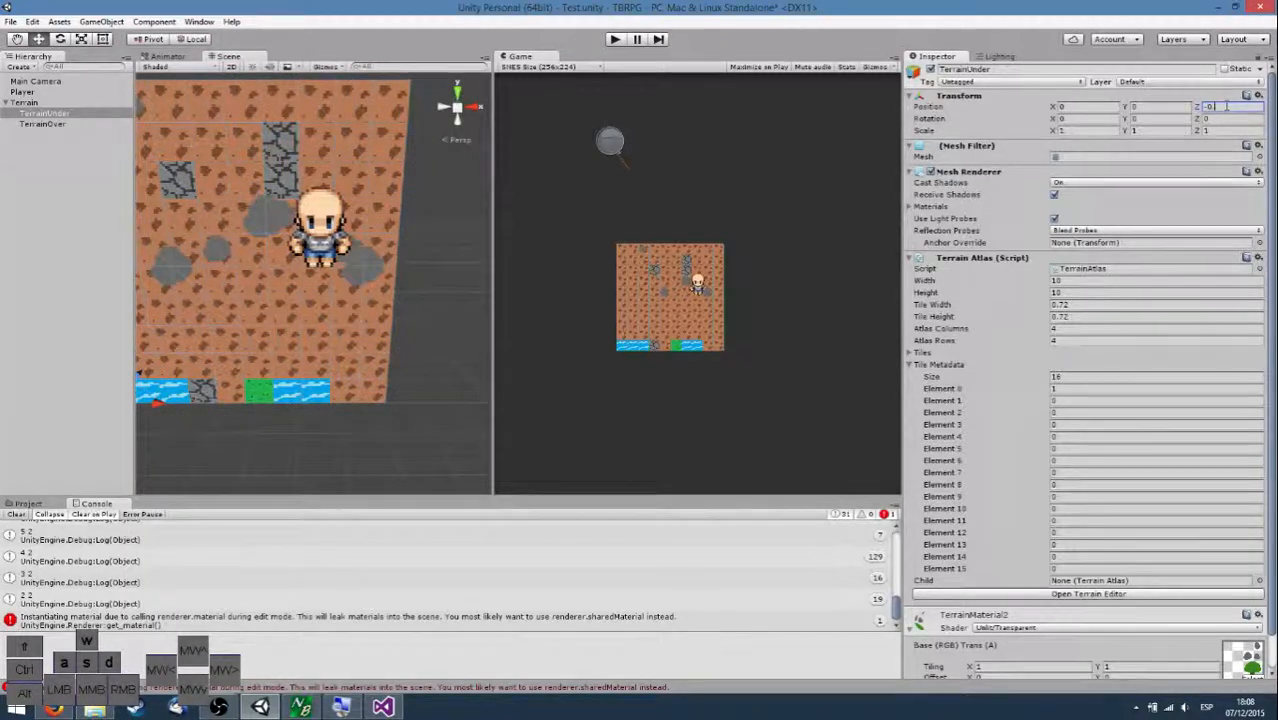
Reset the base Terrain object's tiles by setting its Tiles array size to 1 and then to 100.
key(d)
right_drag(298, 250, 184, 214)
key(a)
key(d)
key(w)
key(a)
key(s)
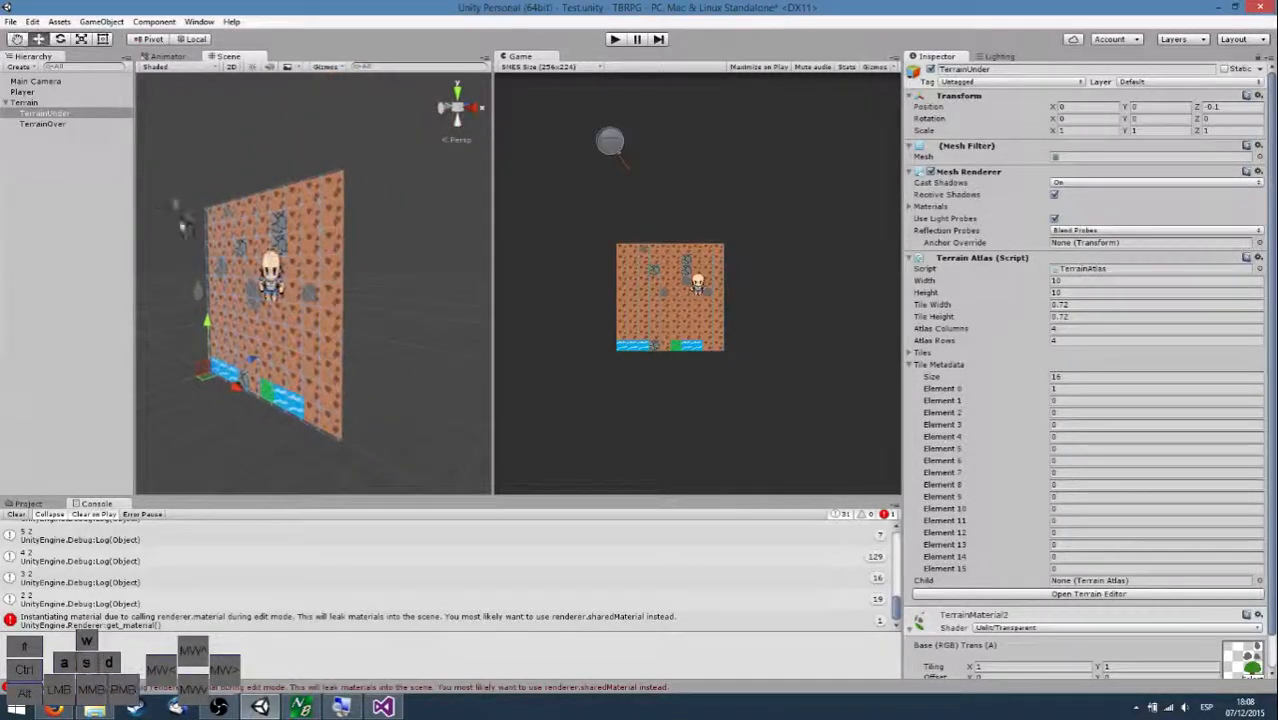
click(227, 296)
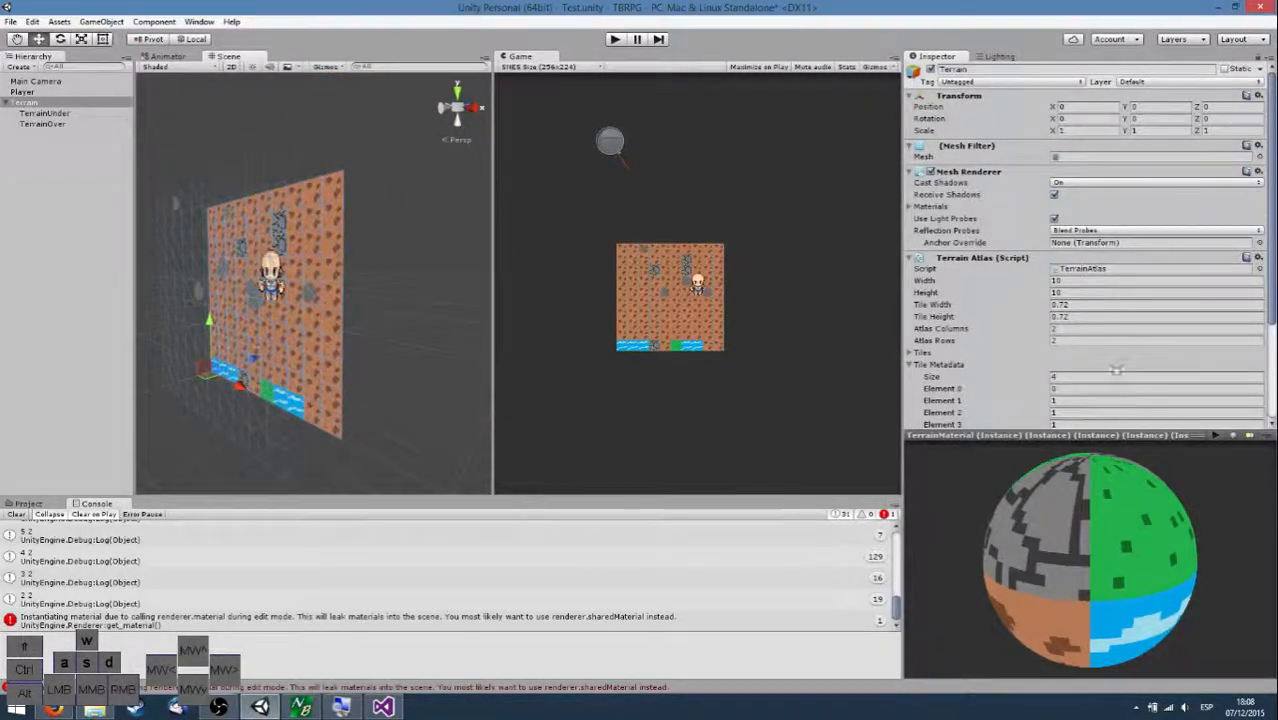
click(910, 353)
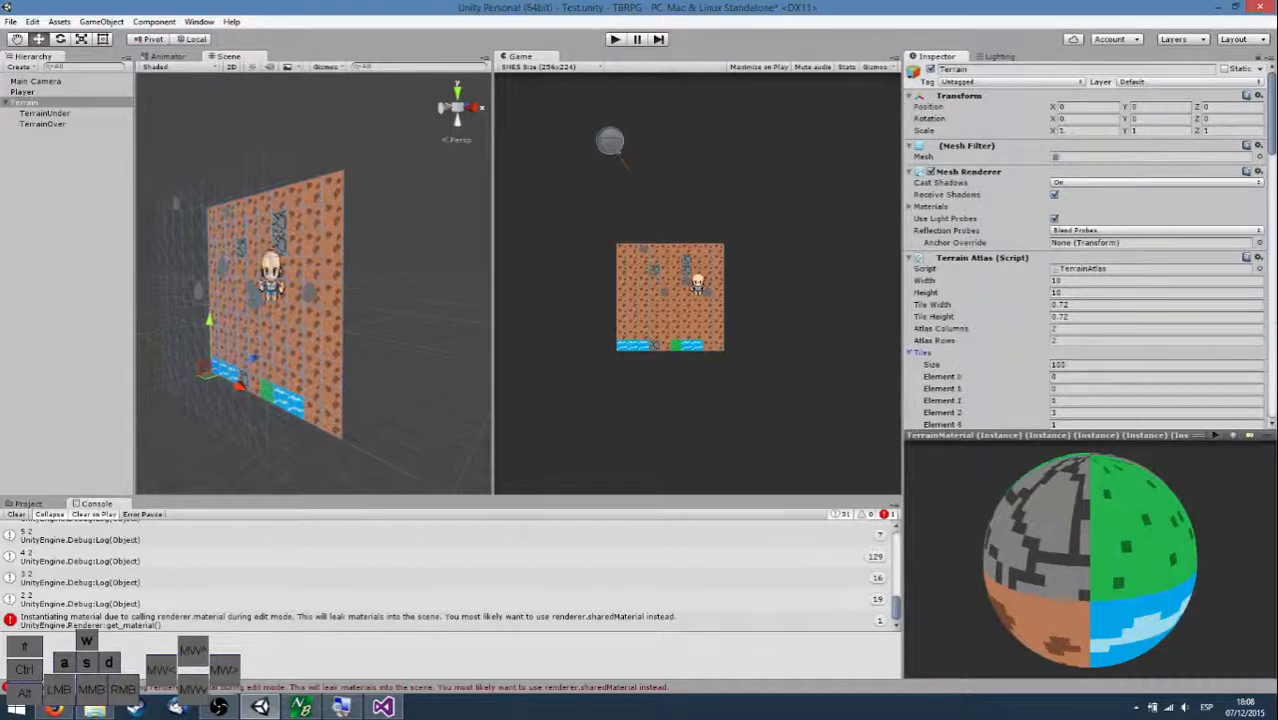
click(1062, 365)
text(1)
key(Return)
click(1068, 366)
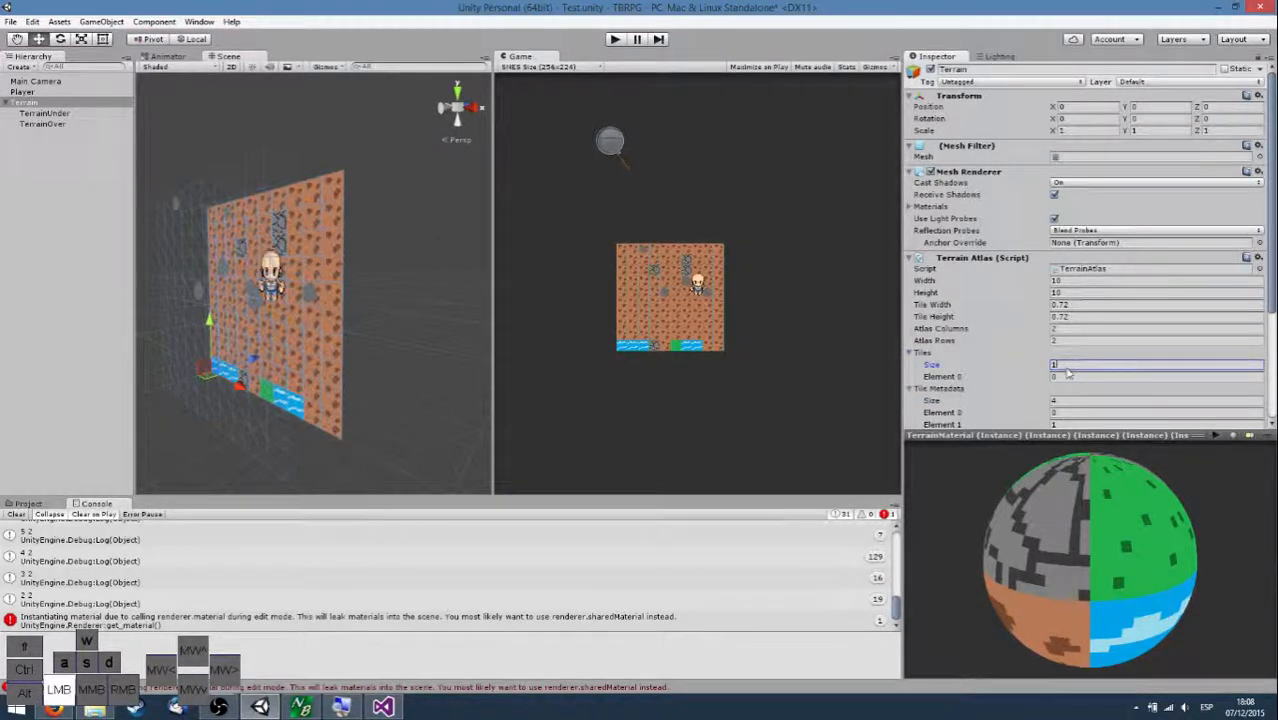
text(100)
key(Return)
Open the Terrain Editor for TerrainUnder and paint a tree trunk tile just below the group of three rocks.
mouse_move(356, 319)
right_down()
mouse_move(303, 300)
mouse_move(337, 311)
right_up()
key(a)
key(w)
key(d)
key(s)
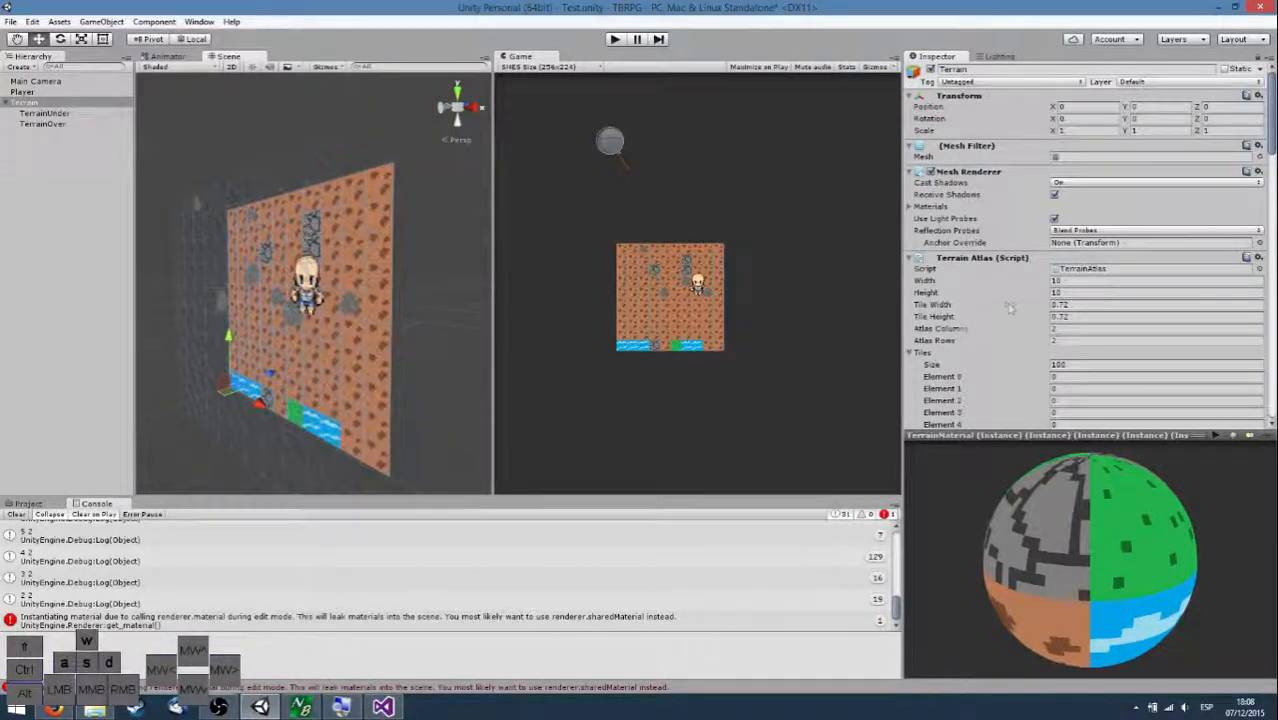
scroll(1005, 305, down, 15)
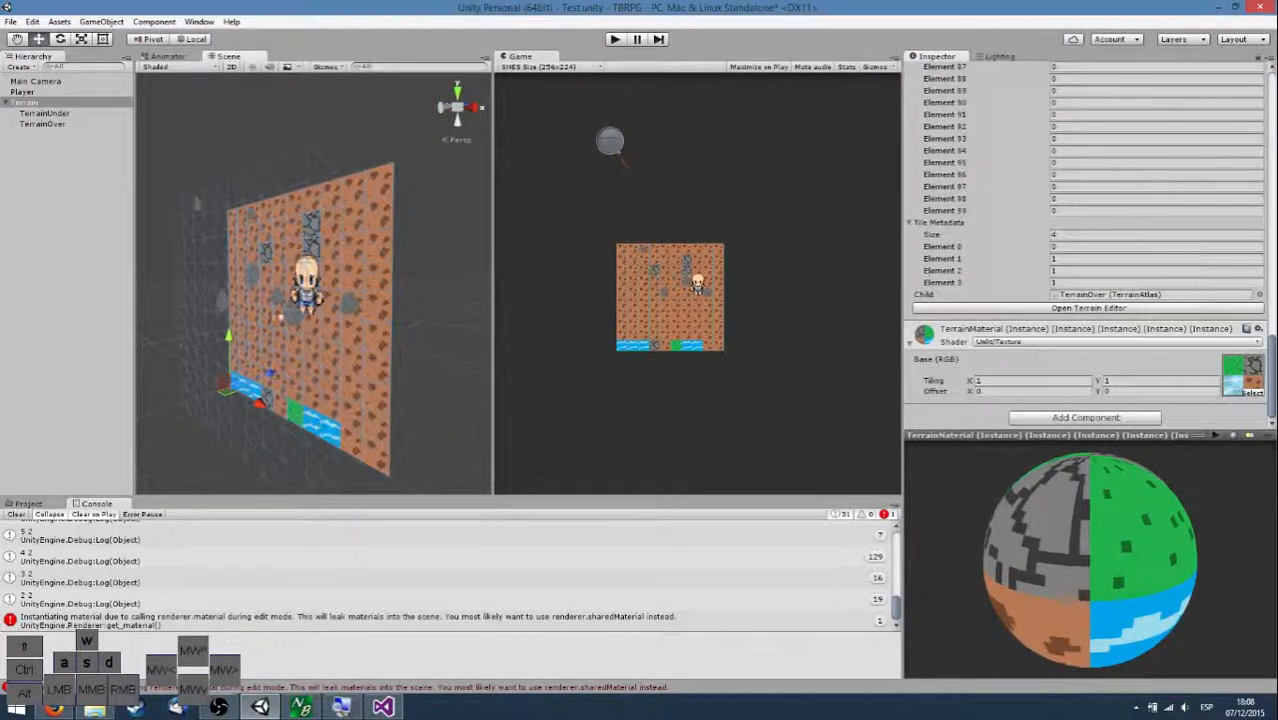
key(w)
right_drag(304, 234, 320, 227)
click(320, 227)
scroll(1125, 232, down, 2)
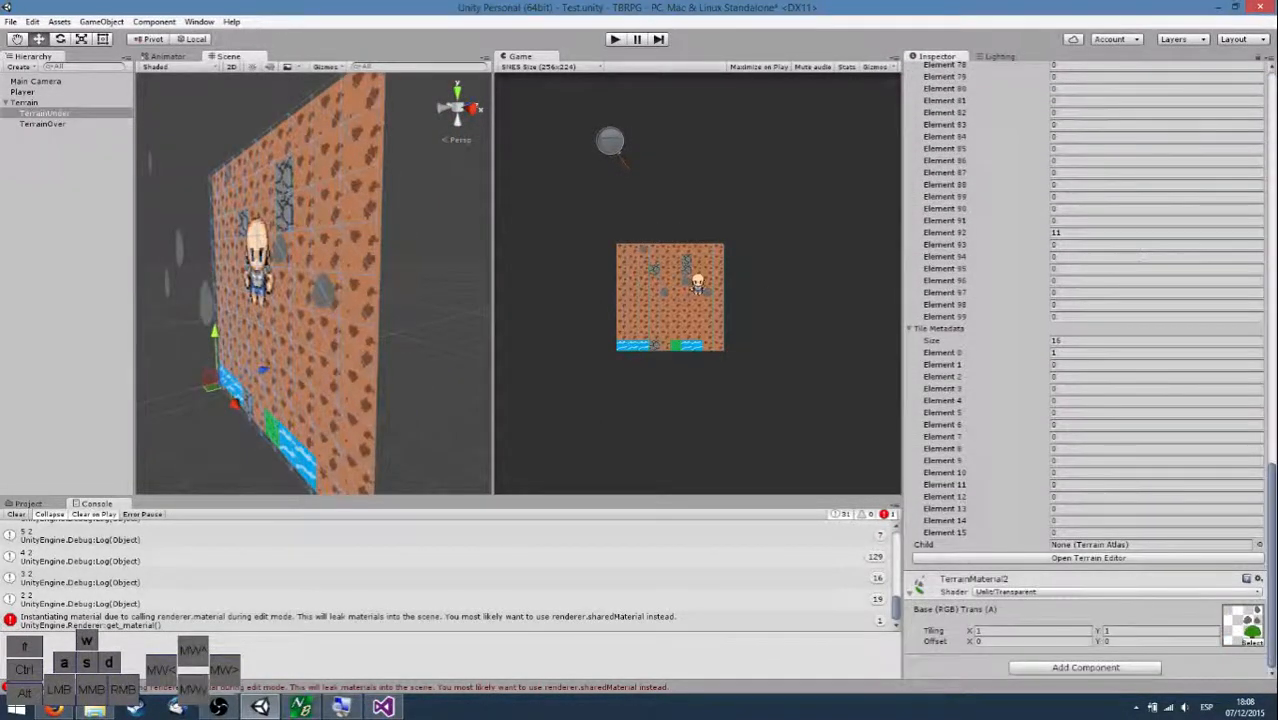
click(1095, 558)
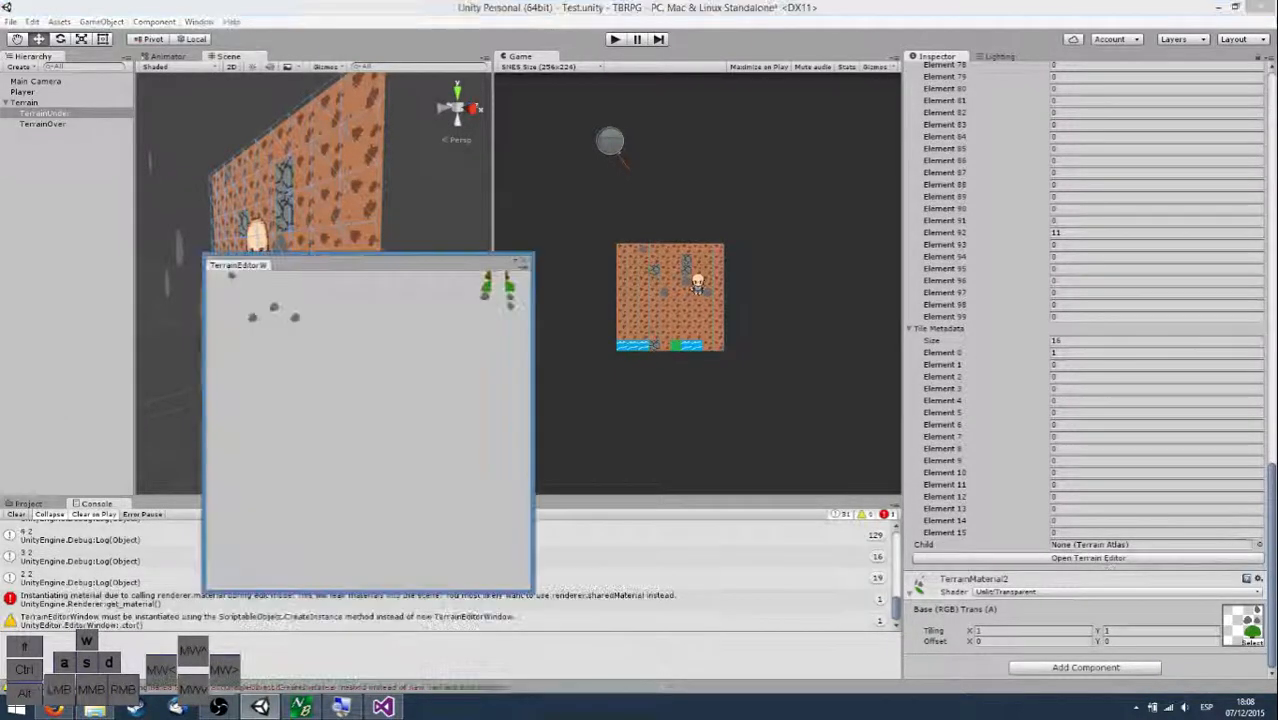
click(287, 340)
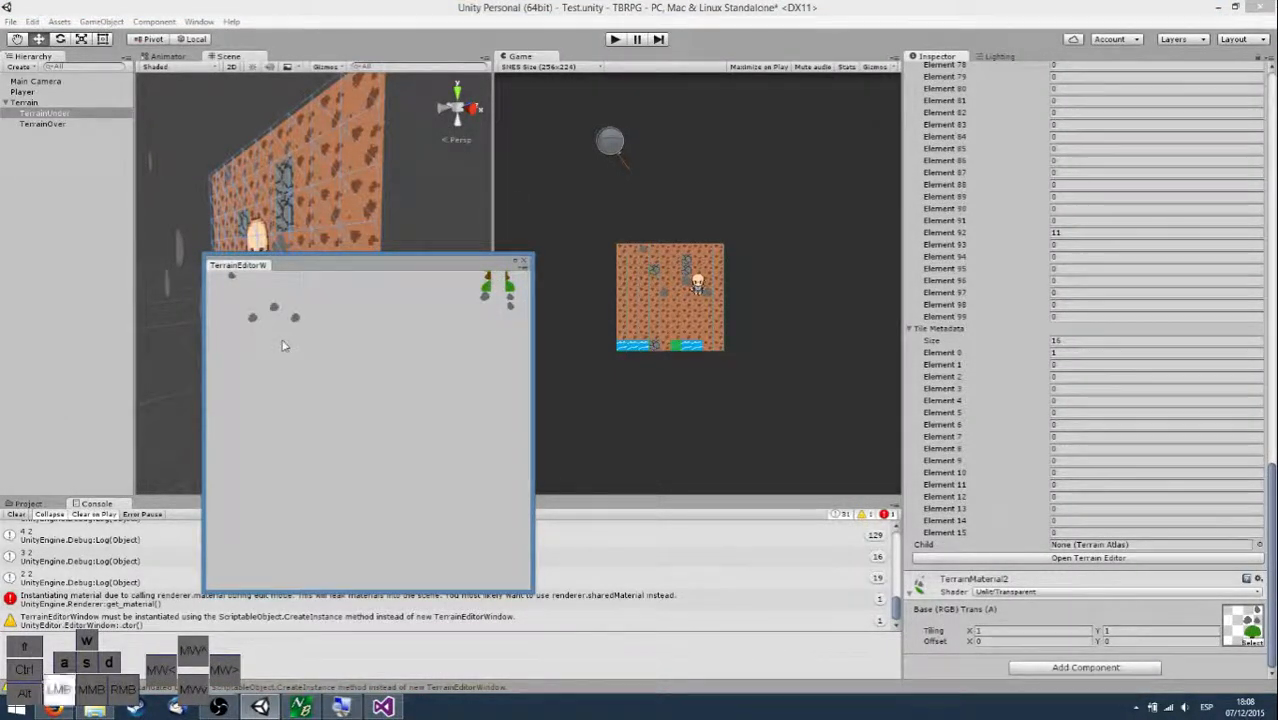
click(507, 285)
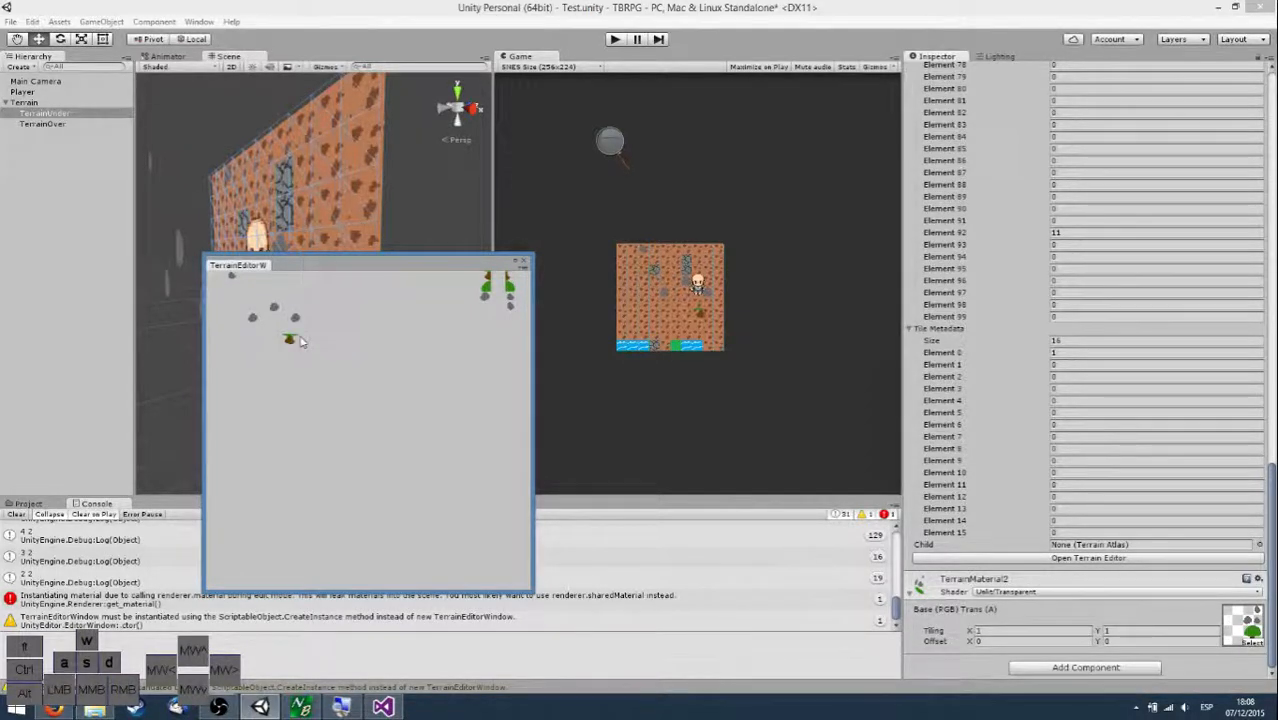
Open a second Terrain Editor for TerrainOver and move its window so the TerrainUnder rocks and trunk stay uncovered.
click(44, 124)
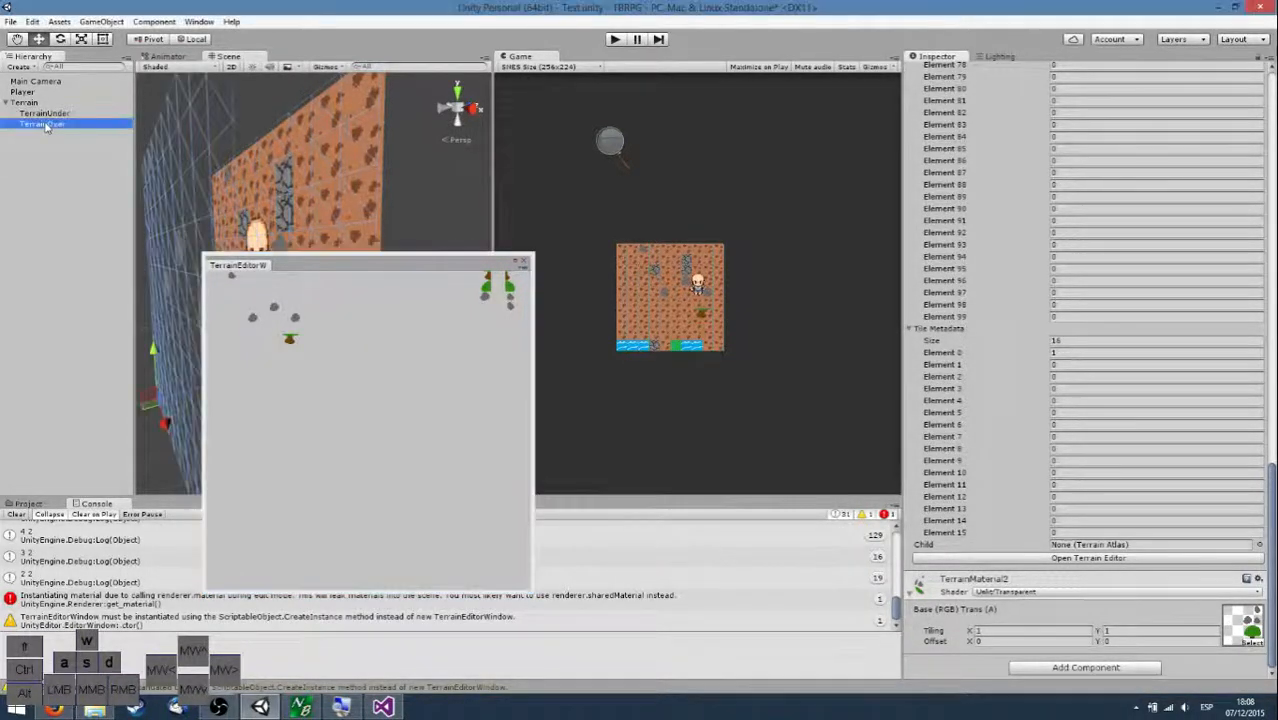
click(1099, 558)
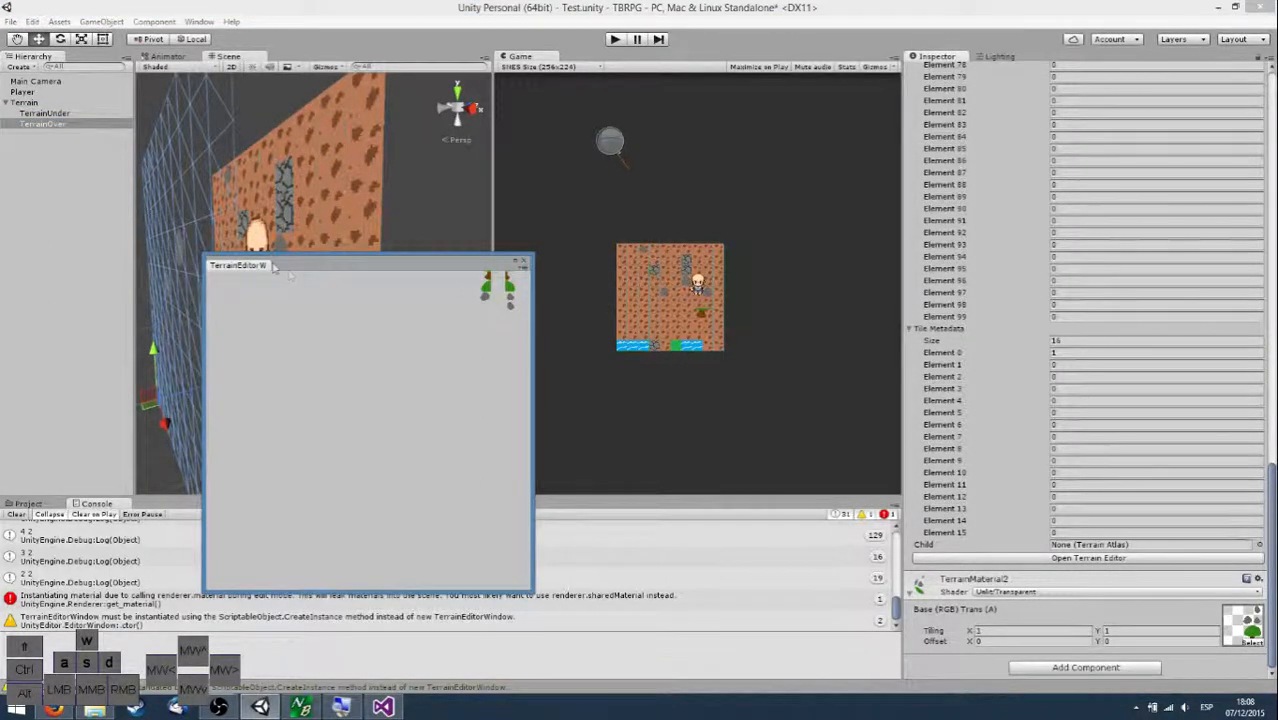
drag(272, 265, 487, 310)
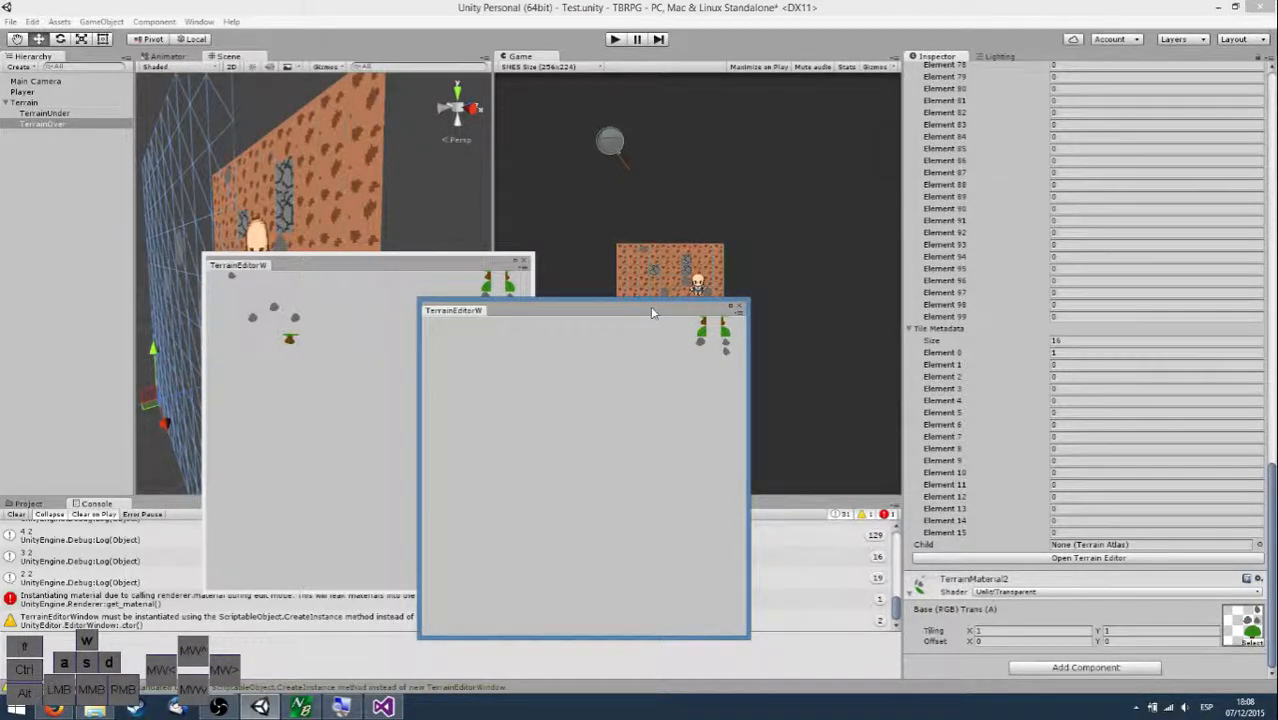
drag(655, 313, 488, 383)
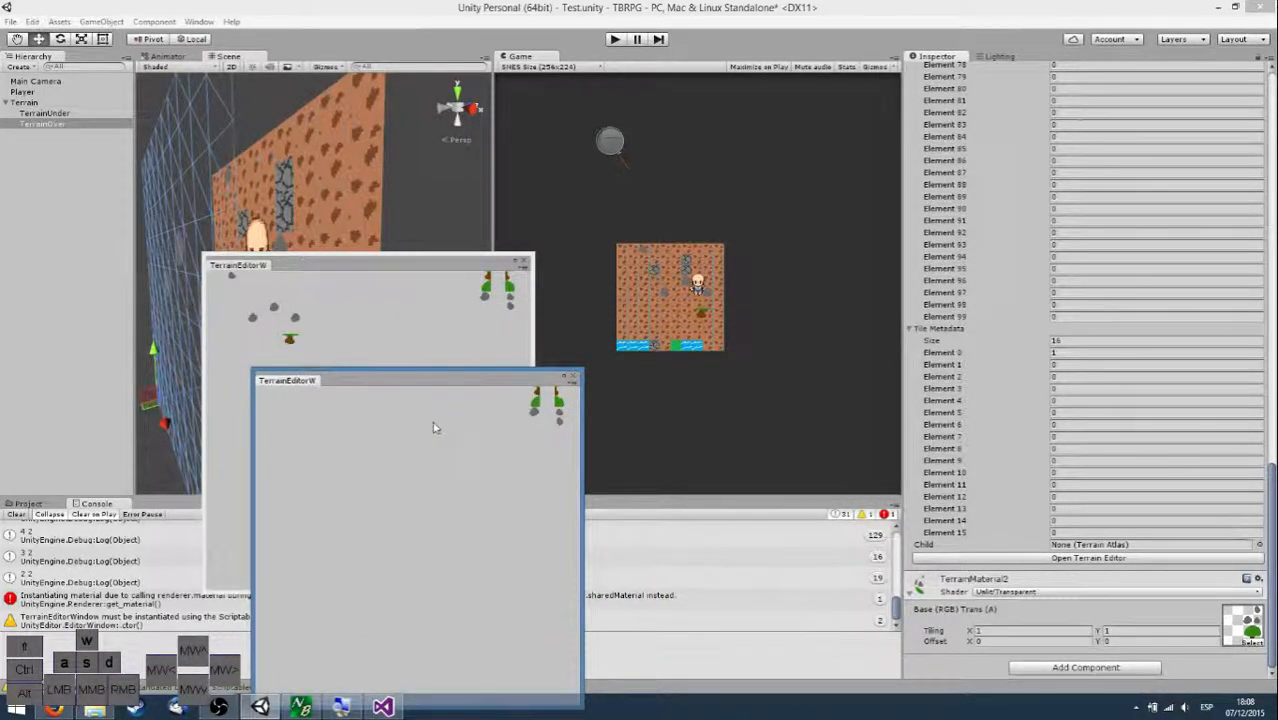
Paint the left and right halves of the tree's foliage on TerrainOver, directly above the trunk painted on TerrainUnder.
click(348, 430)
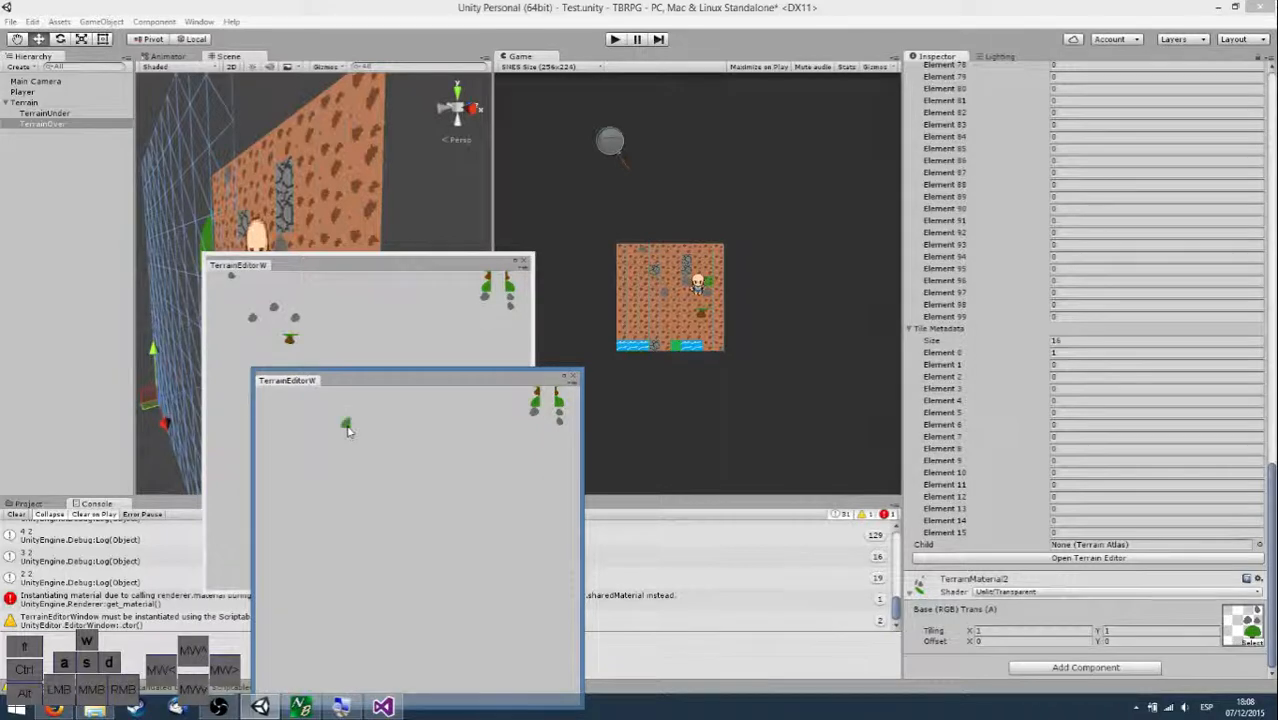
click(336, 446)
click(561, 420)
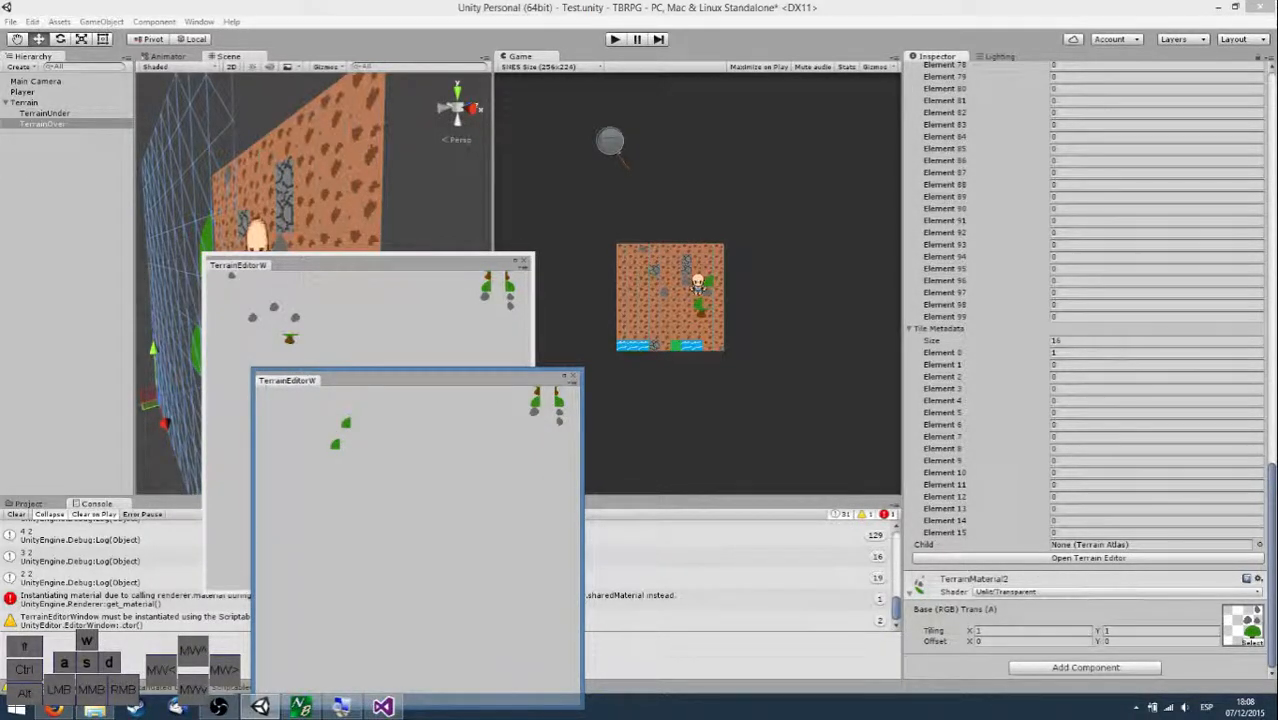
click(565, 475)
click(344, 426)
Try to erase the stray foliage tile above the treetop with an empty tile, and close both Terrain Editor windows.
click(563, 460)
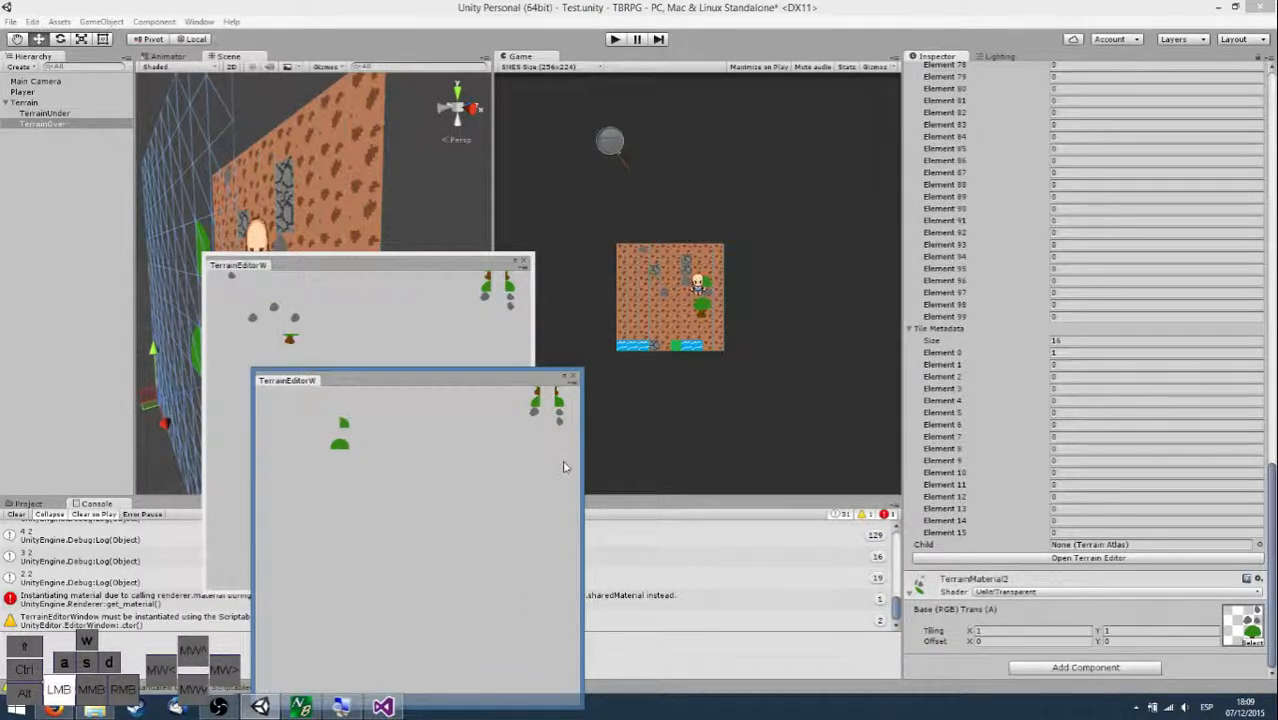
click(349, 429)
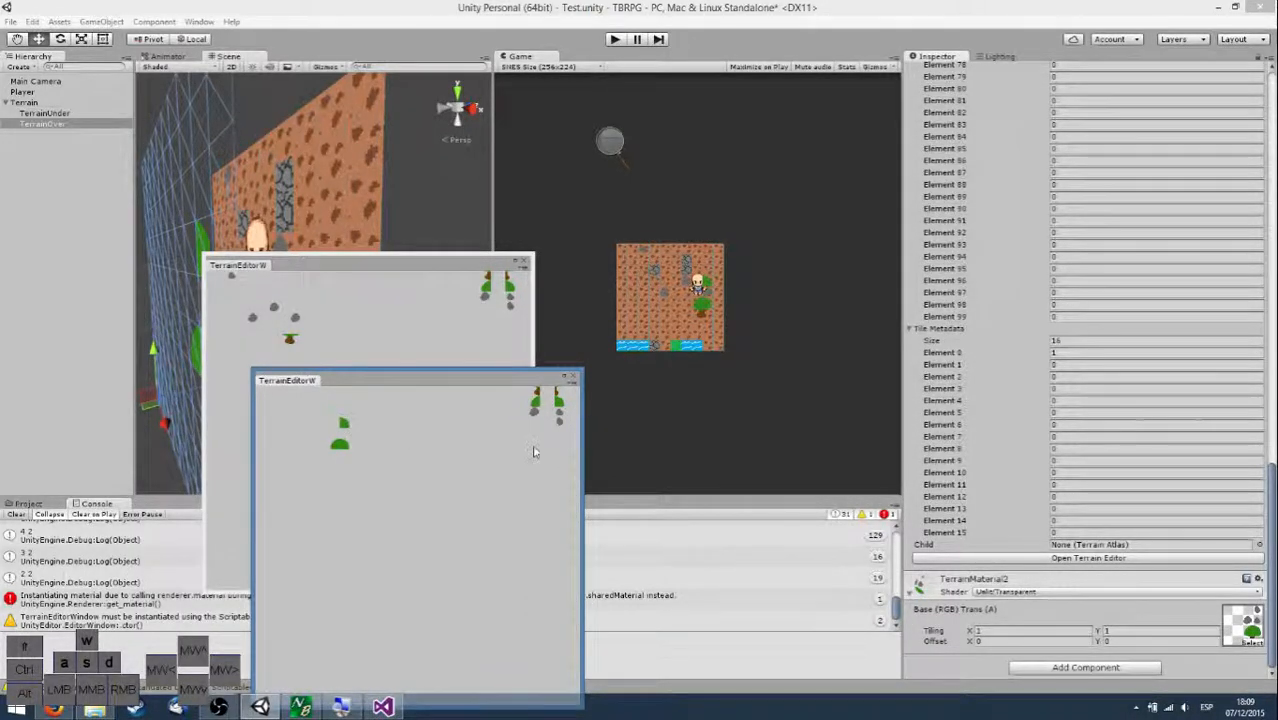
click(348, 427)
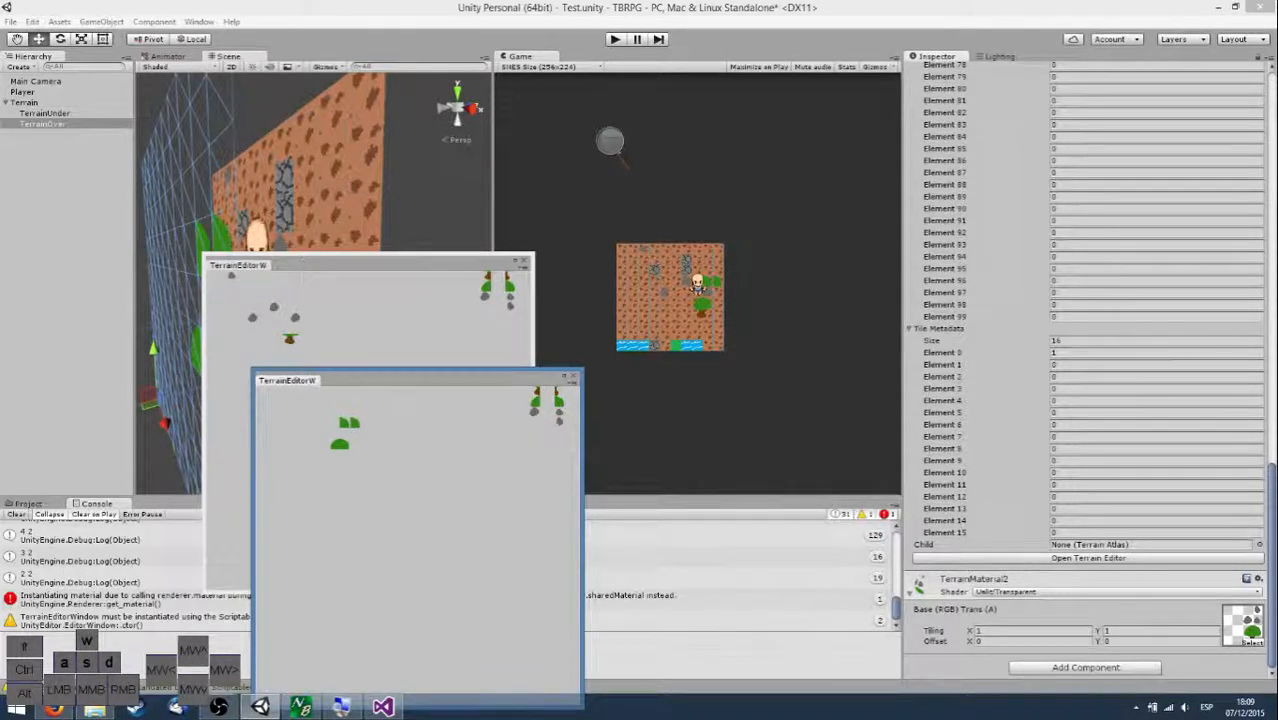
click(533, 430)
click(360, 427)
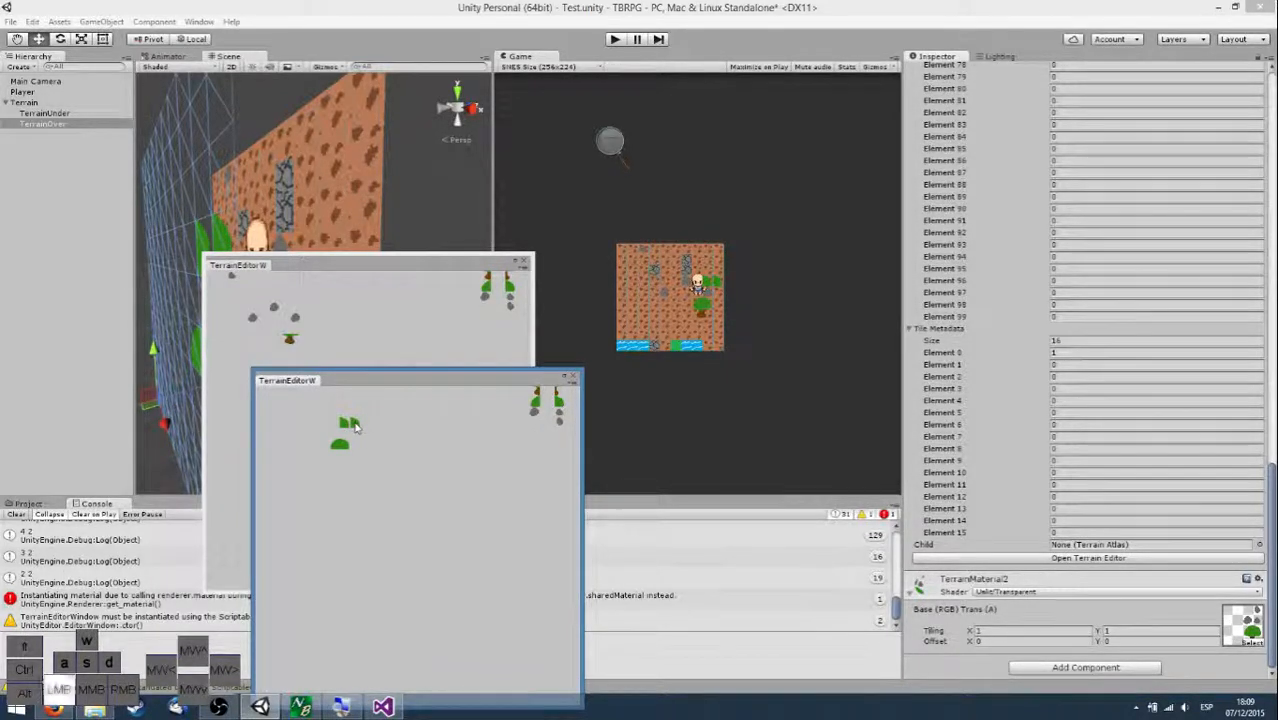
click(535, 430)
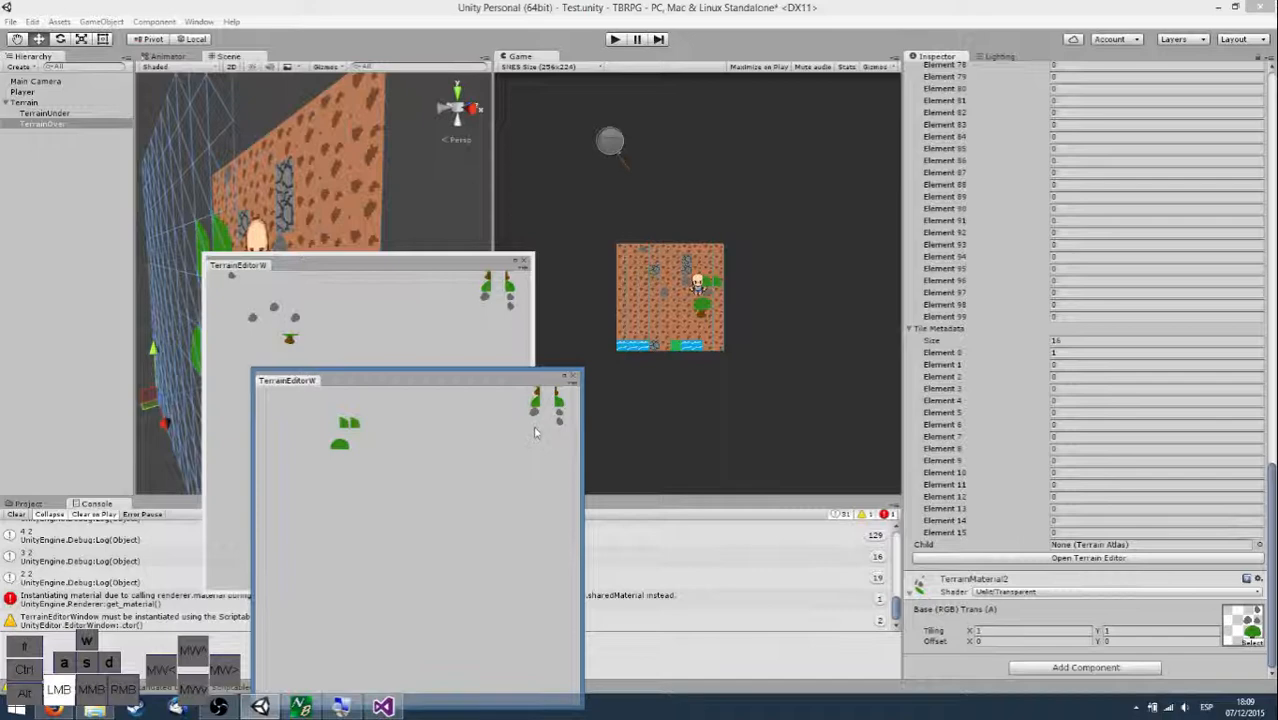
click(574, 378)
click(522, 263)
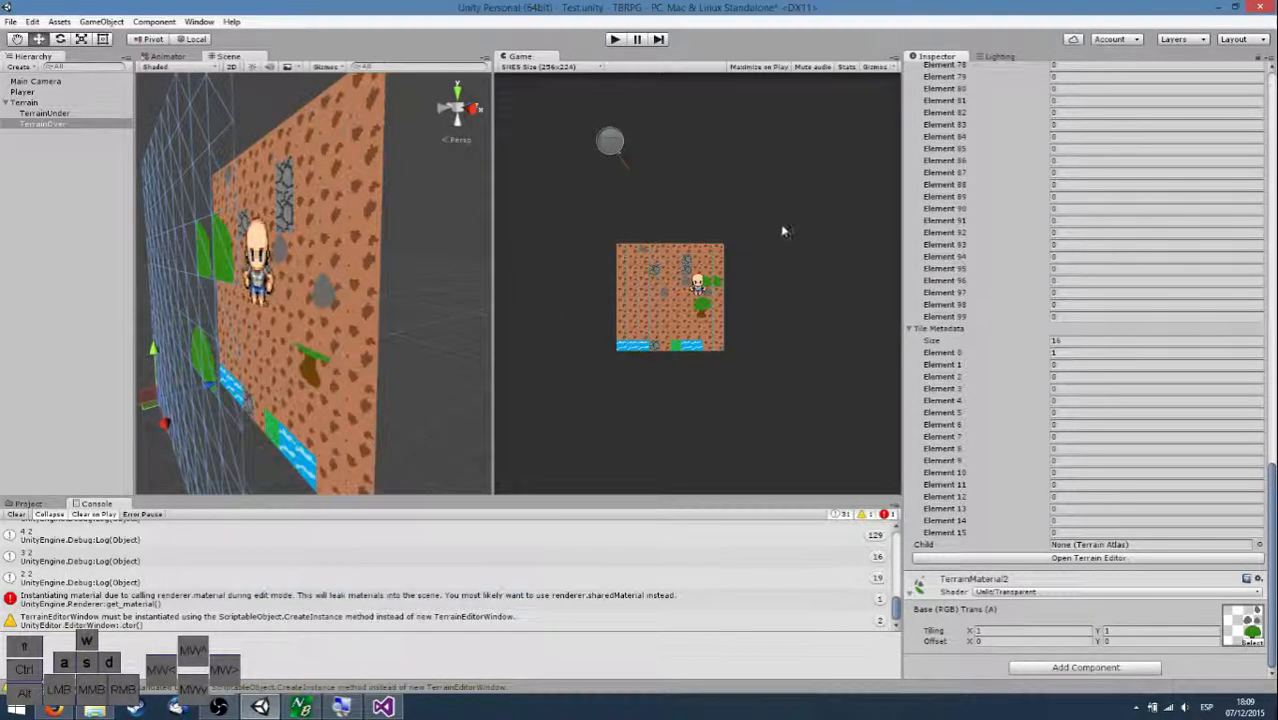
Clear the stray foliage on TerrainOver by setting Tiles elements 68 and 69 to 0.
click(993, 162)
scroll(993, 162, up, 10)
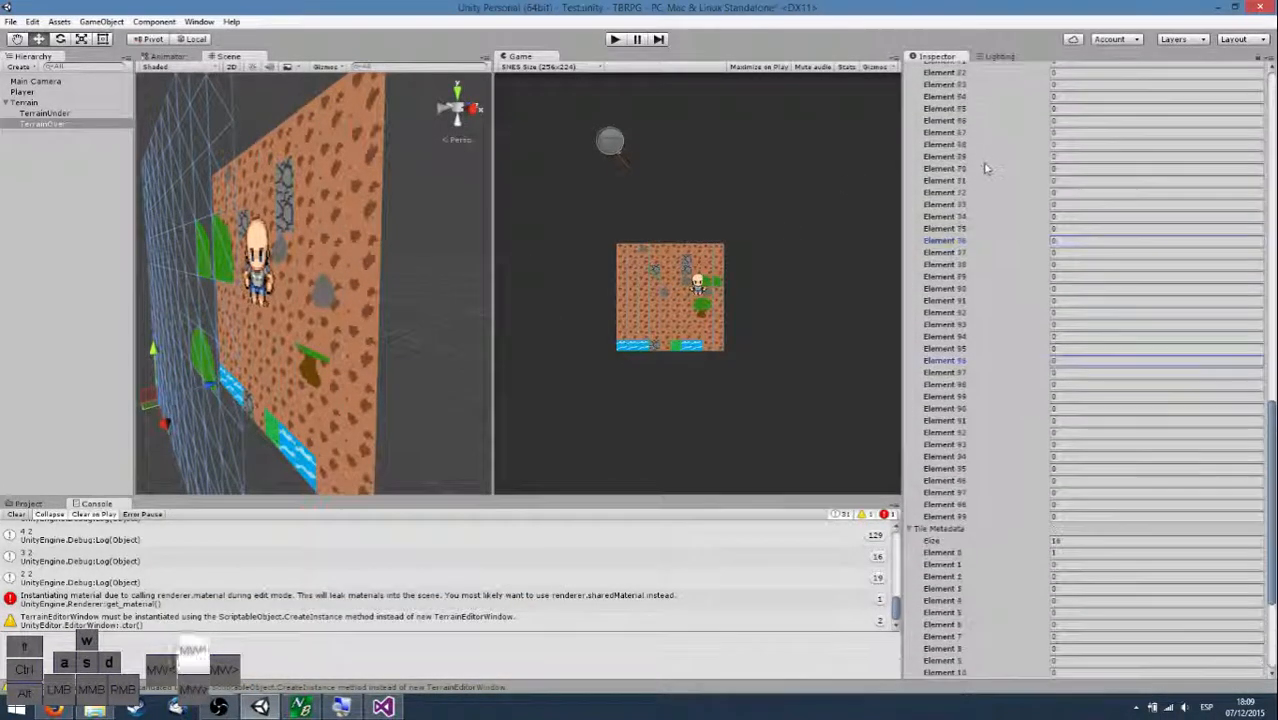
click(1066, 147)
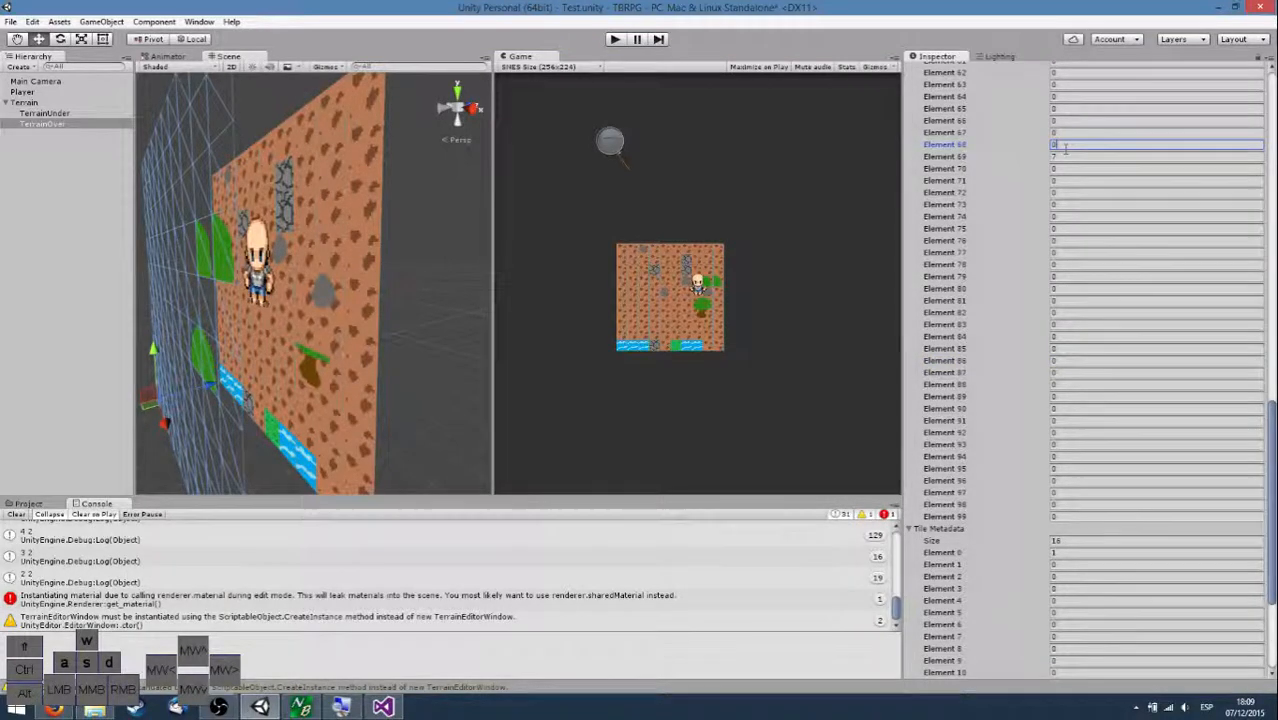
key(Tab)
text(0)
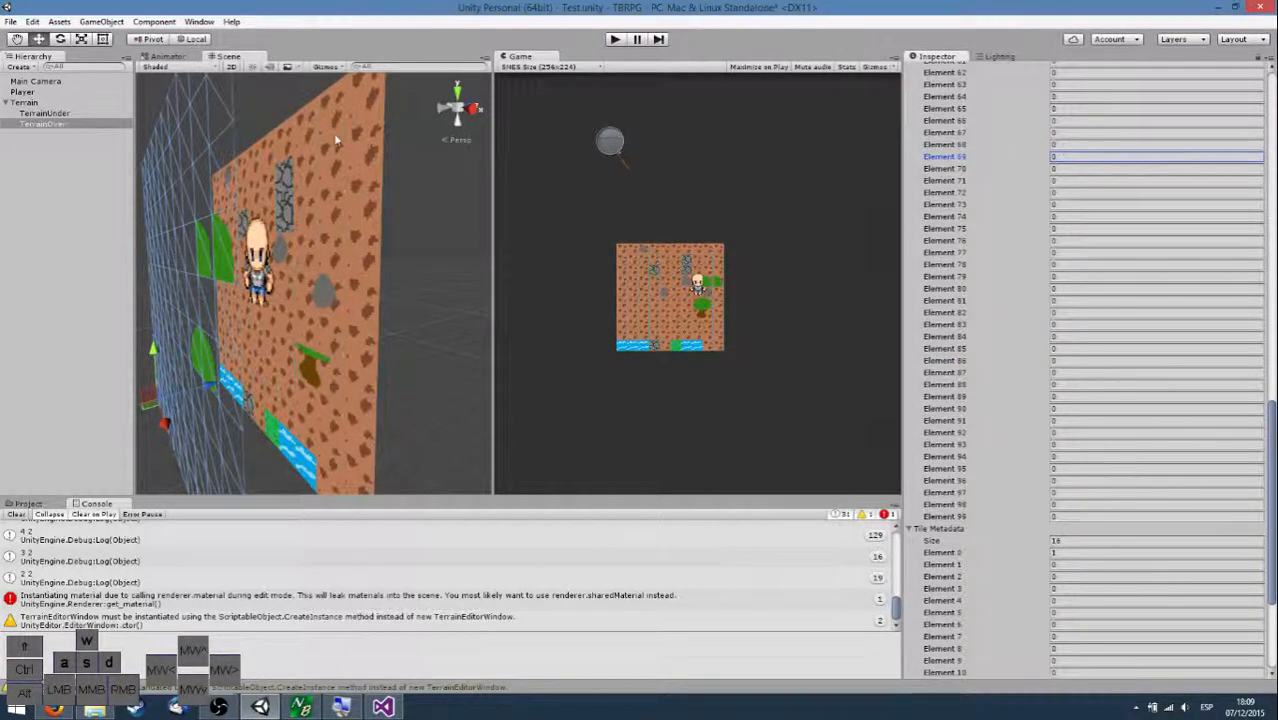
Set all 16 Tile Metadata elements of TerrainOver, Element 0 through Element 15, to 1.
right_drag(420, 272, 476, 294)
key(d)
scroll(1062, 530, down, 2)
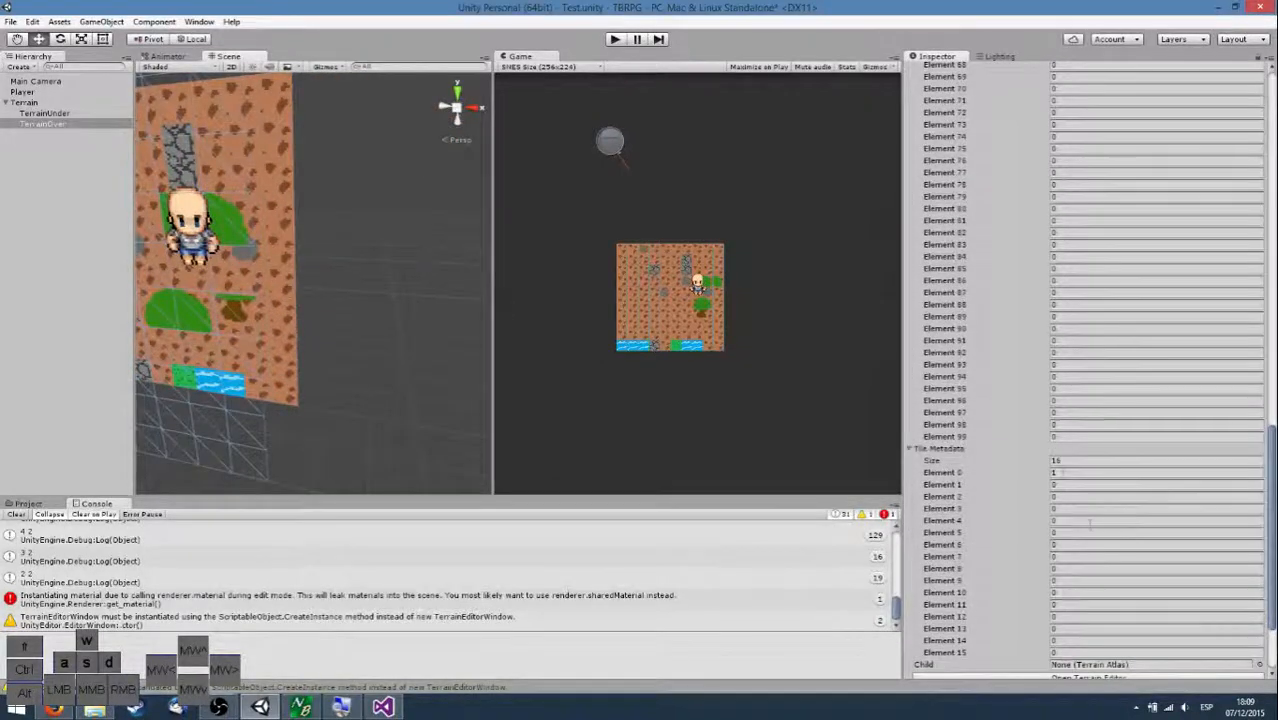
click(1062, 472)
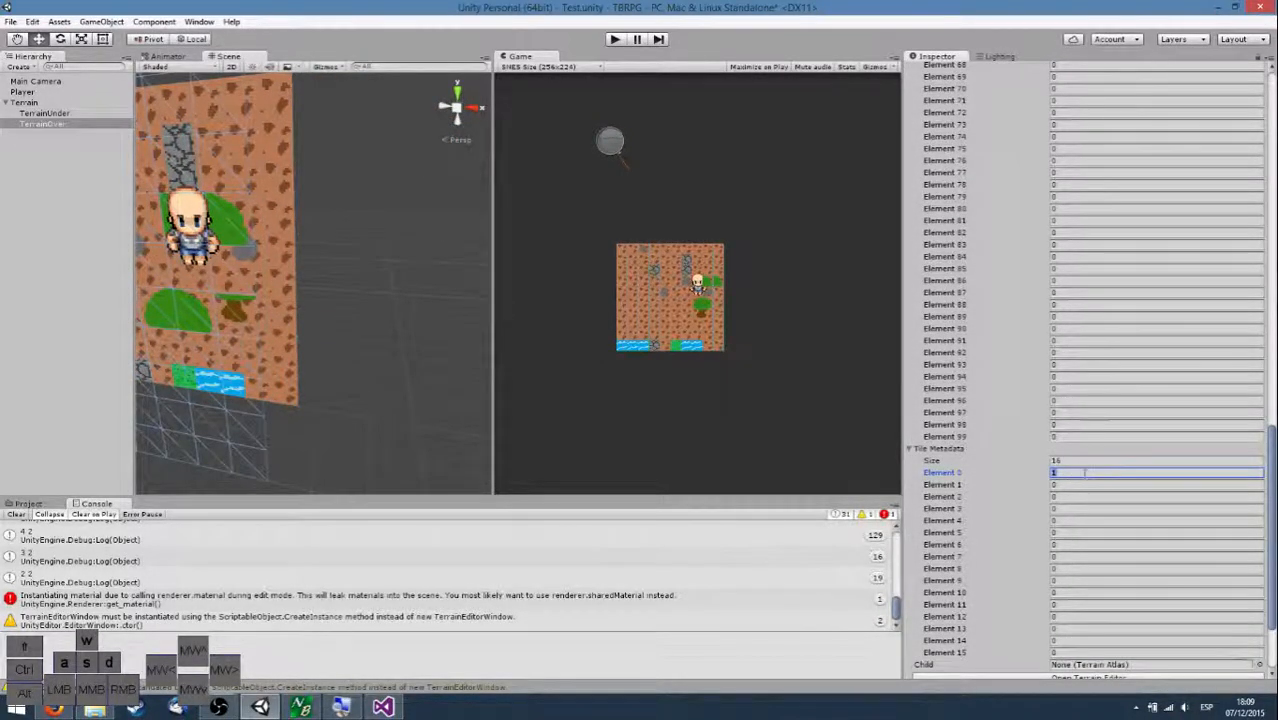
text(1)
key(Tab)
key(1)
key(Tab)
key(1)
key(Tab)
key(1)
key(Tab)
key(1)
key(Tab)
key(1)
key(Tab)
key(1)
key(Tab)
key(1)
key(Tab)
key(1)
key(Tab)
key(1)
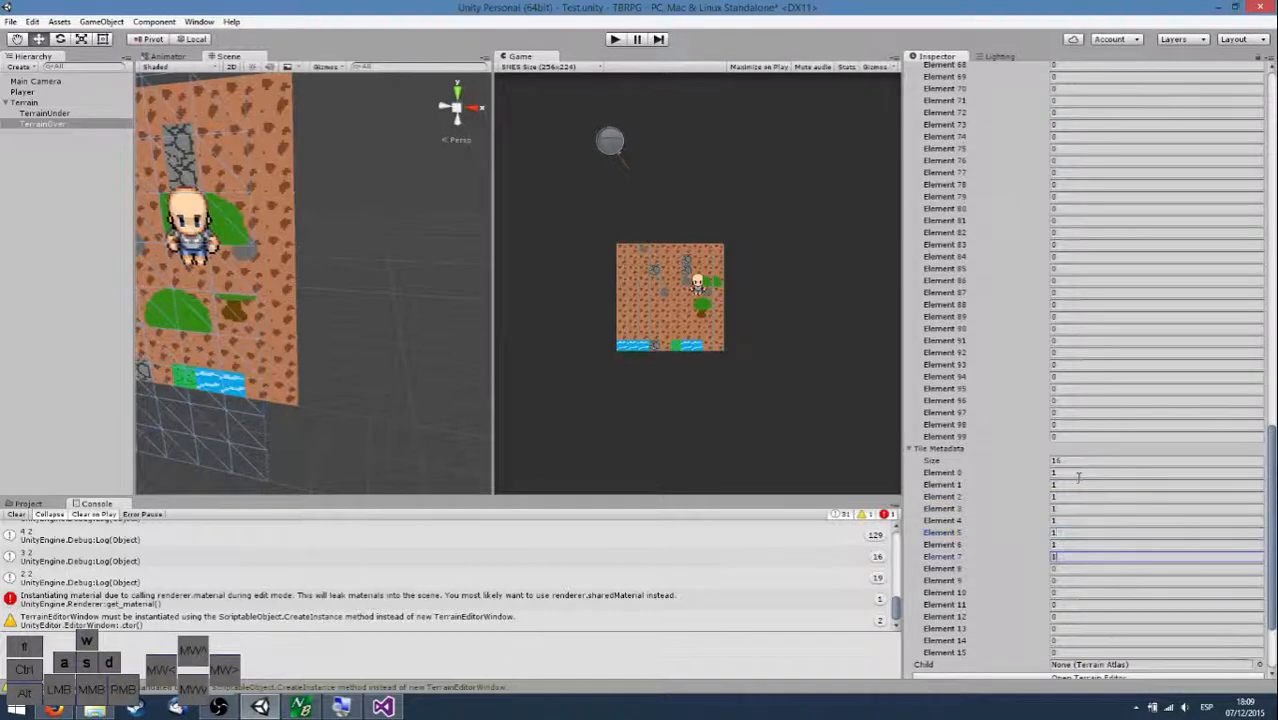
key(Tab)
key(1)
key(Tab)
key(1)
key(Tab)
key(1)
key(Tab)
key(1)
key(Tab)
key(1)
key(Tab)
key(1)
key(Tab)
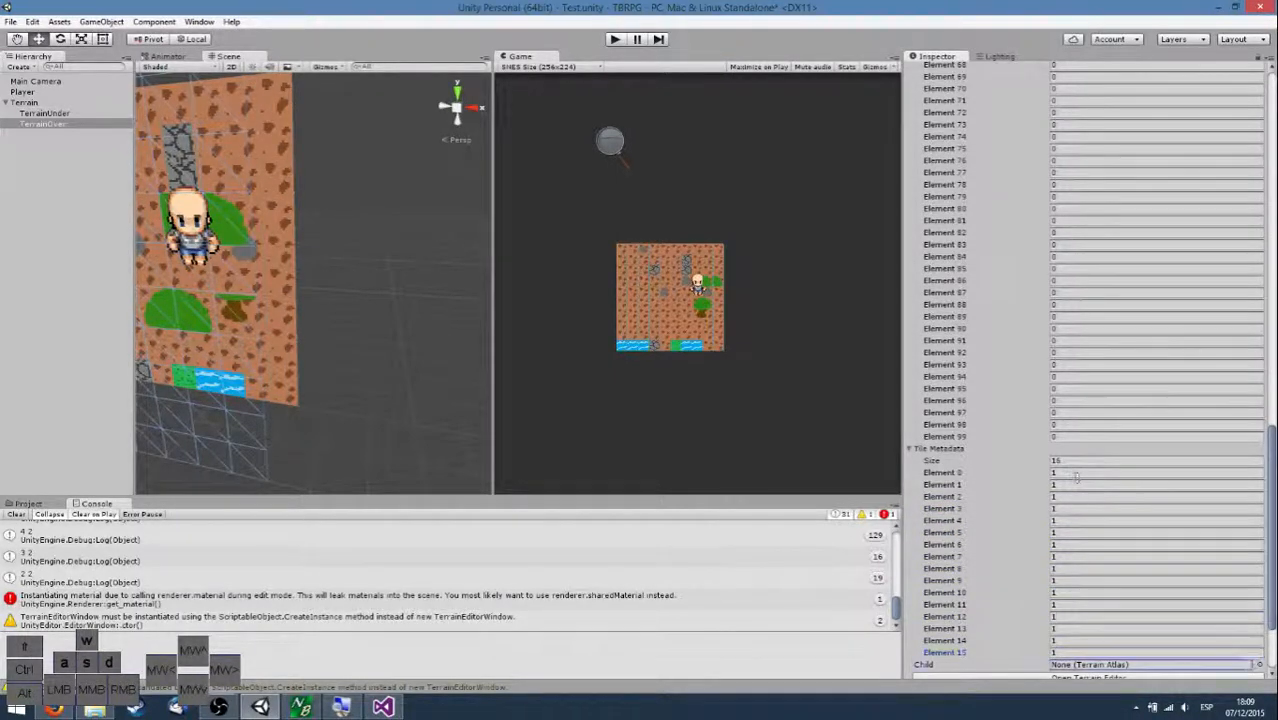
Assign TerrainOver as the Child of TerrainUnder's Terrain Atlas.
right_drag(337, 242, 154, 191)
key(d)
key(w)
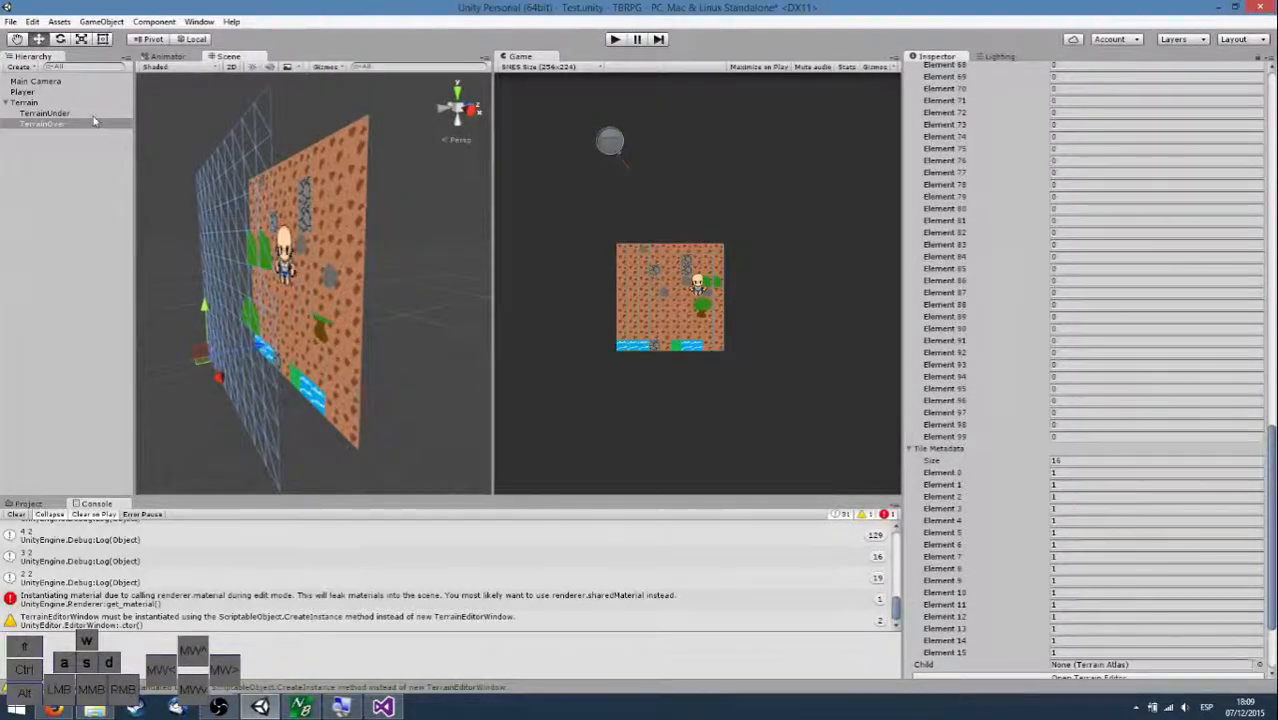
key(w)
right_drag(519, 250, 398, 238)
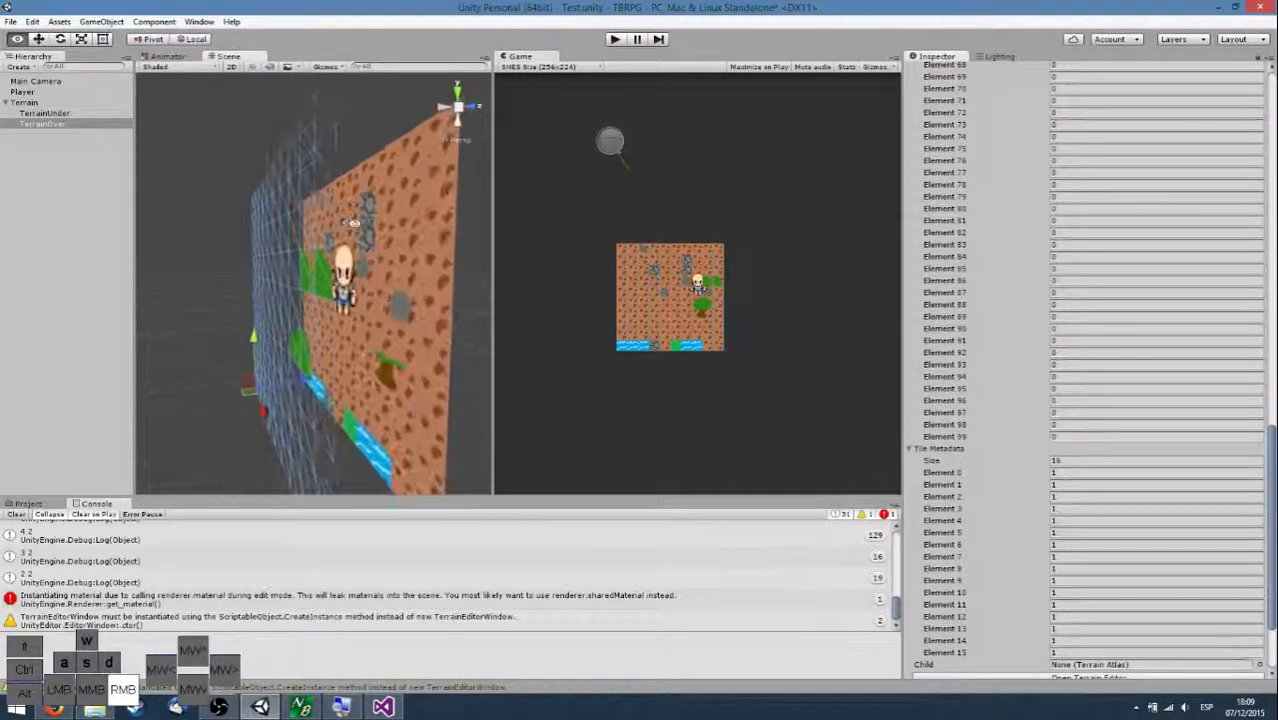
click(96, 114)
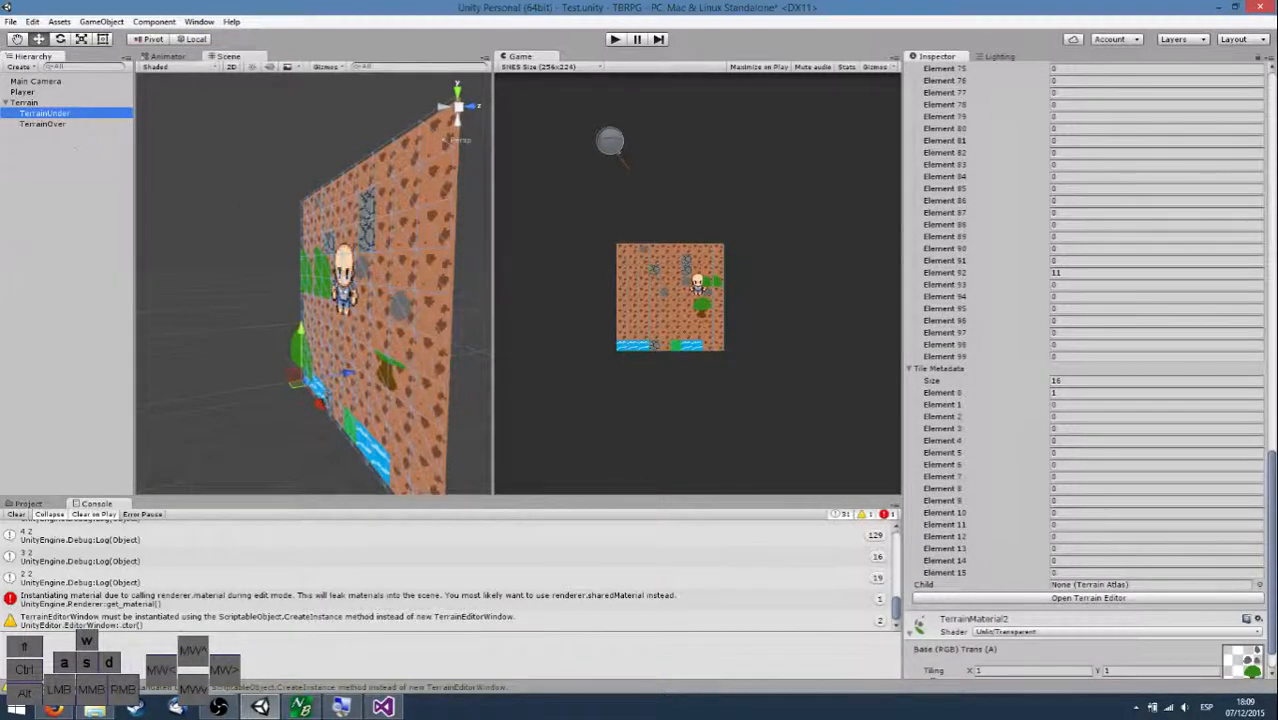
drag(66, 125, 868, 472)
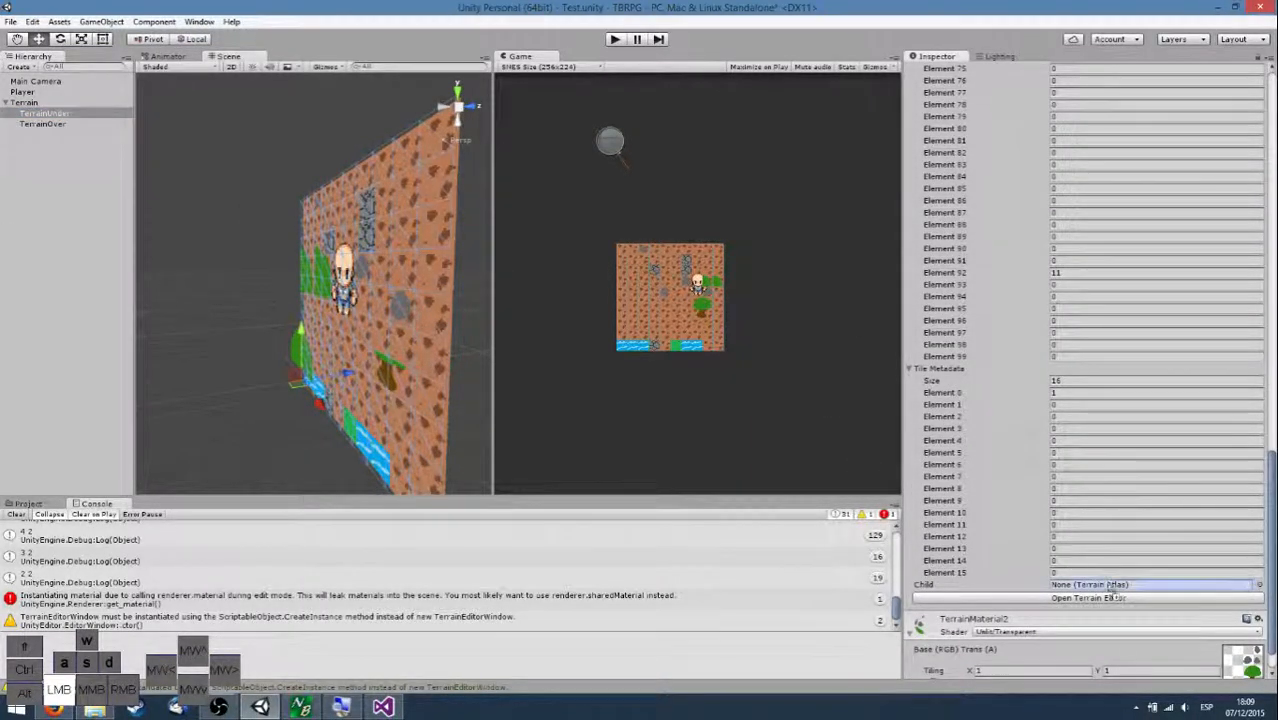
drag(1112, 585, 1112, 587)
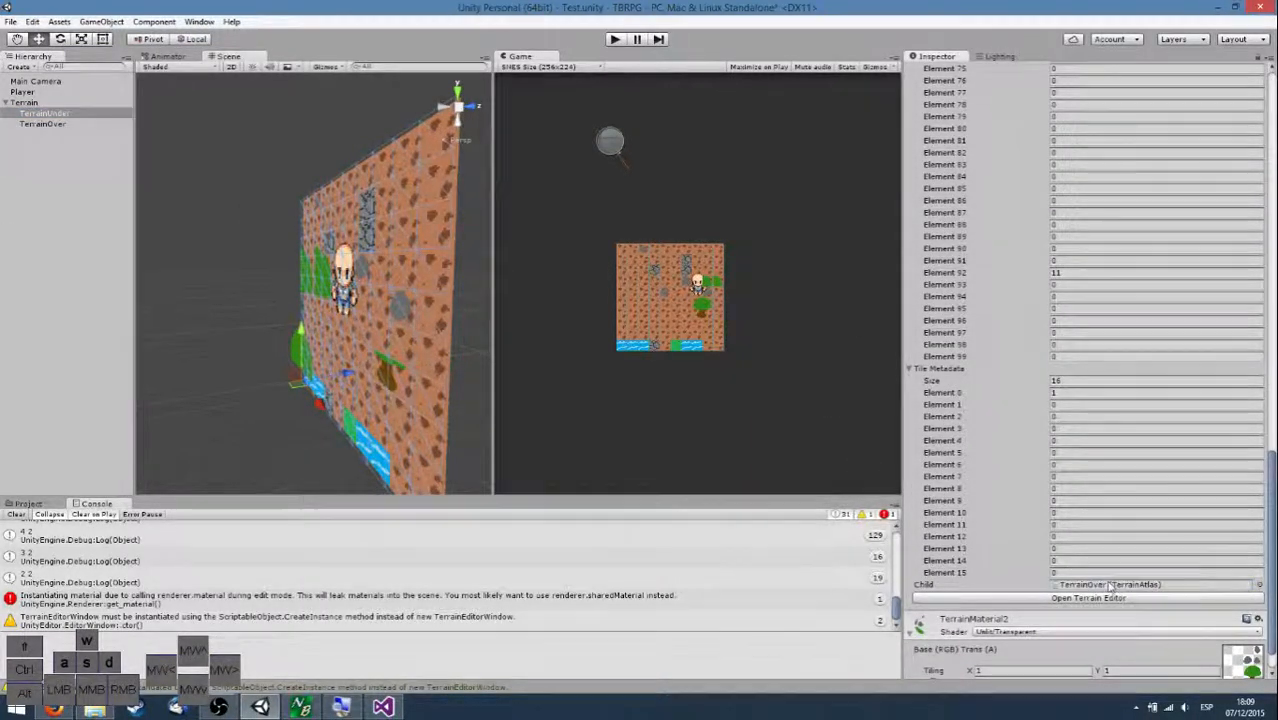
Assign TerrainUnder as the Child of the base Terrain object's Terrain Atlas, and briefly run and stop the game.
click(53, 104)
scroll(923, 250, up, 20)
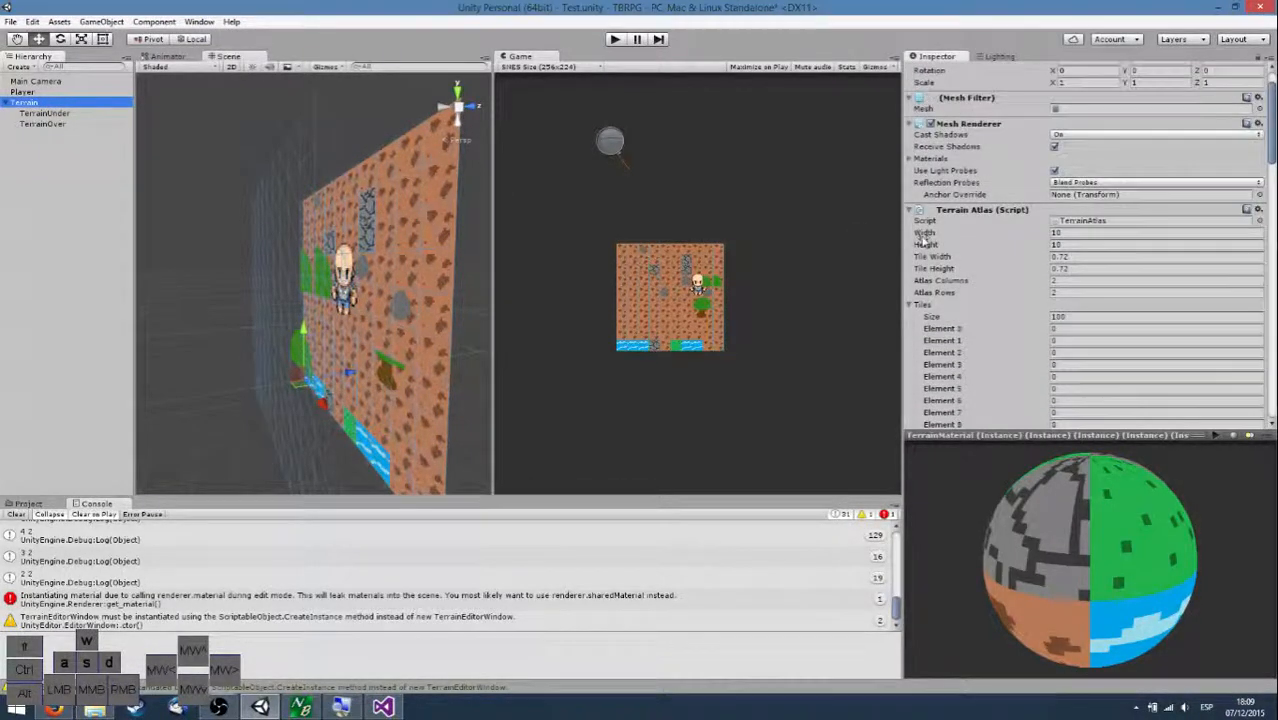
scroll(983, 288, down, 20)
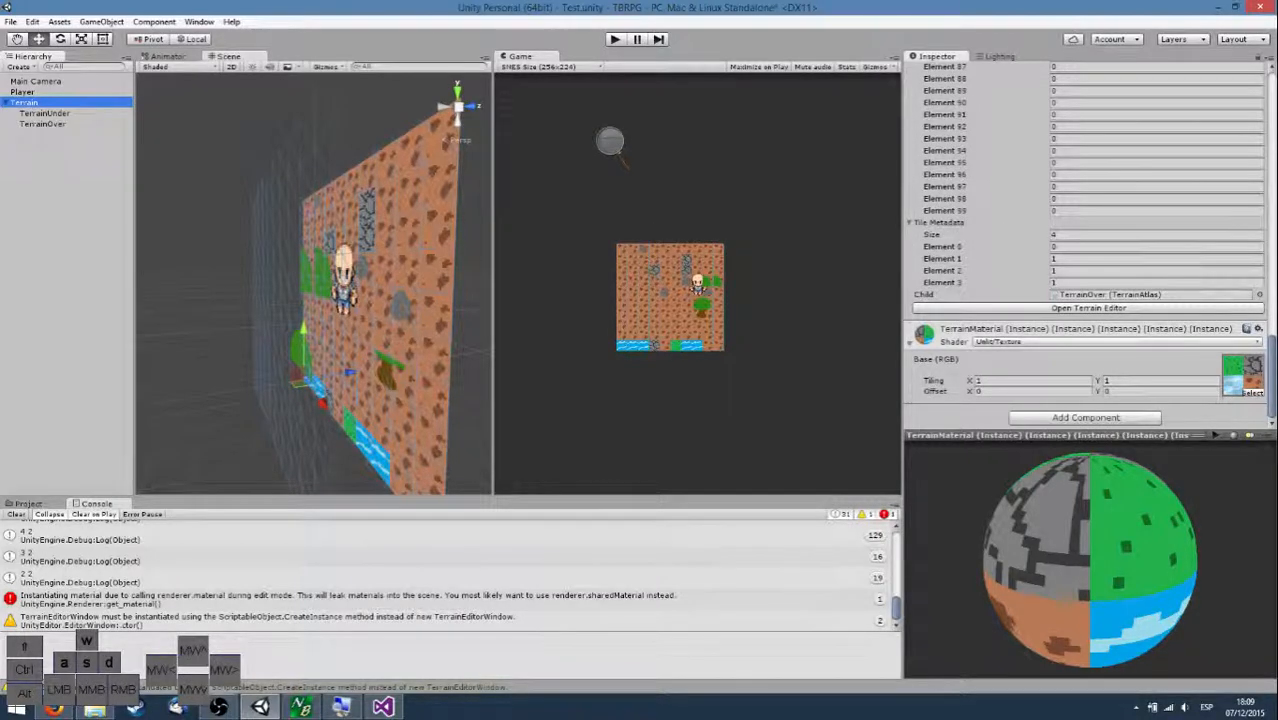
click(158, 143)
drag(983, 247, 1055, 295)
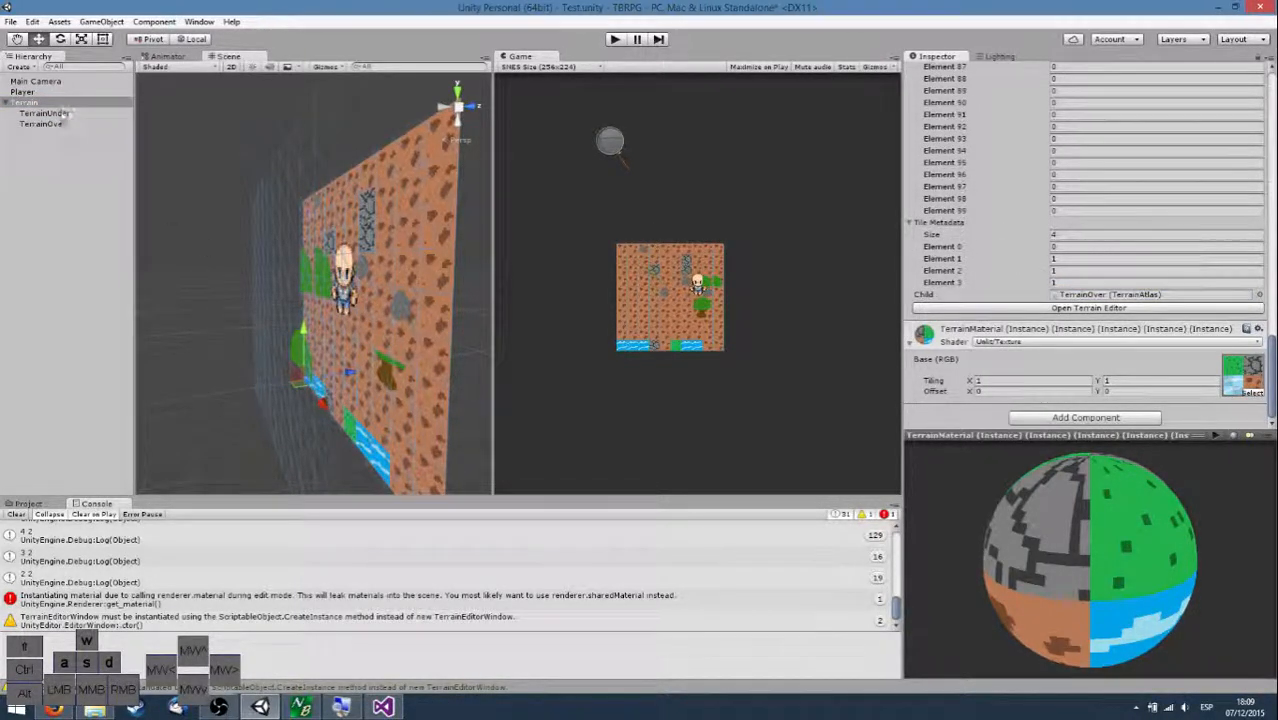
click(1070, 295)
drag(1070, 297, 1070, 297)
click(617, 40)
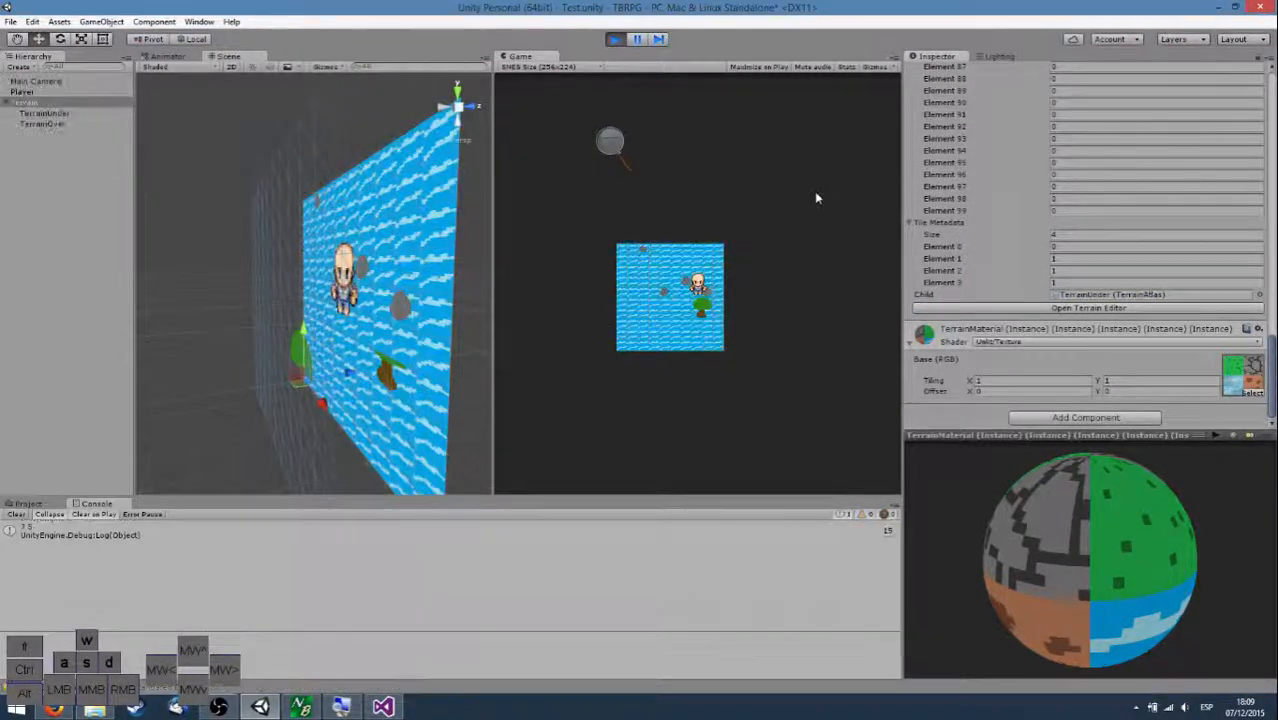
click(616, 40)
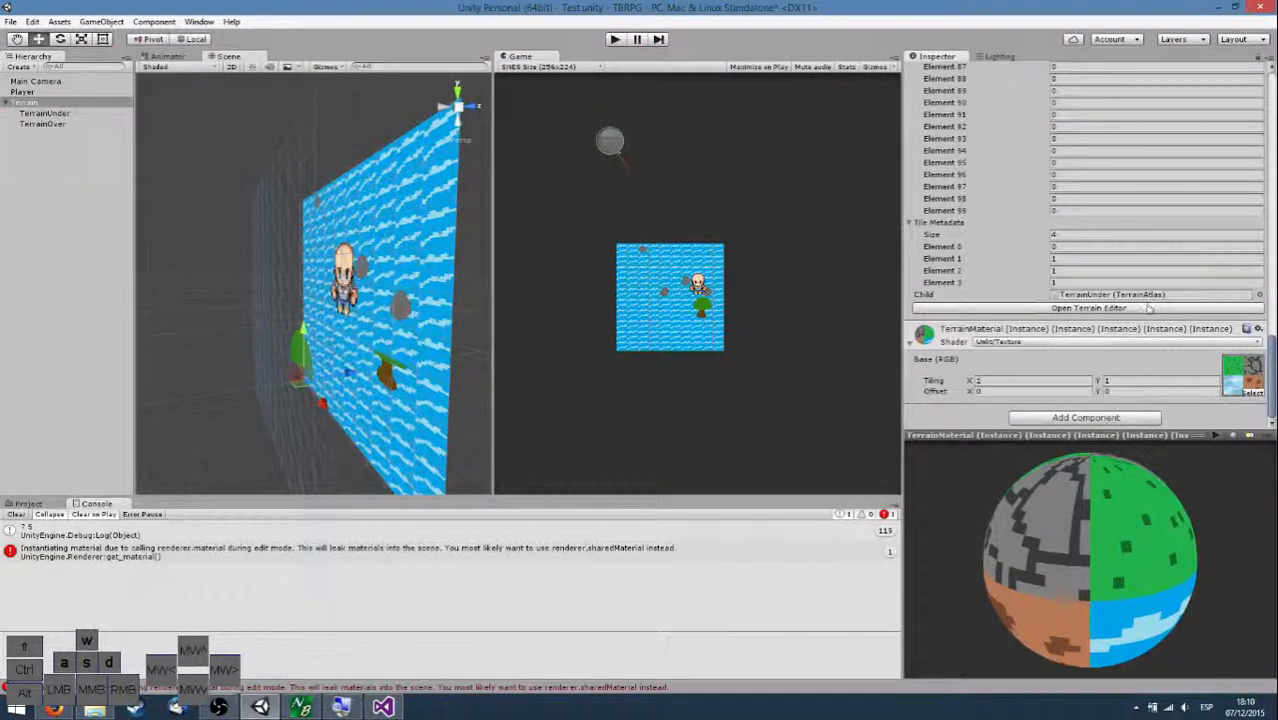
Fill the base Terrain with tile 1 by setting Tiles size to 1, Element 0 to 1 and size to 100, and save the scene.
scroll(1148, 300, up, 10)
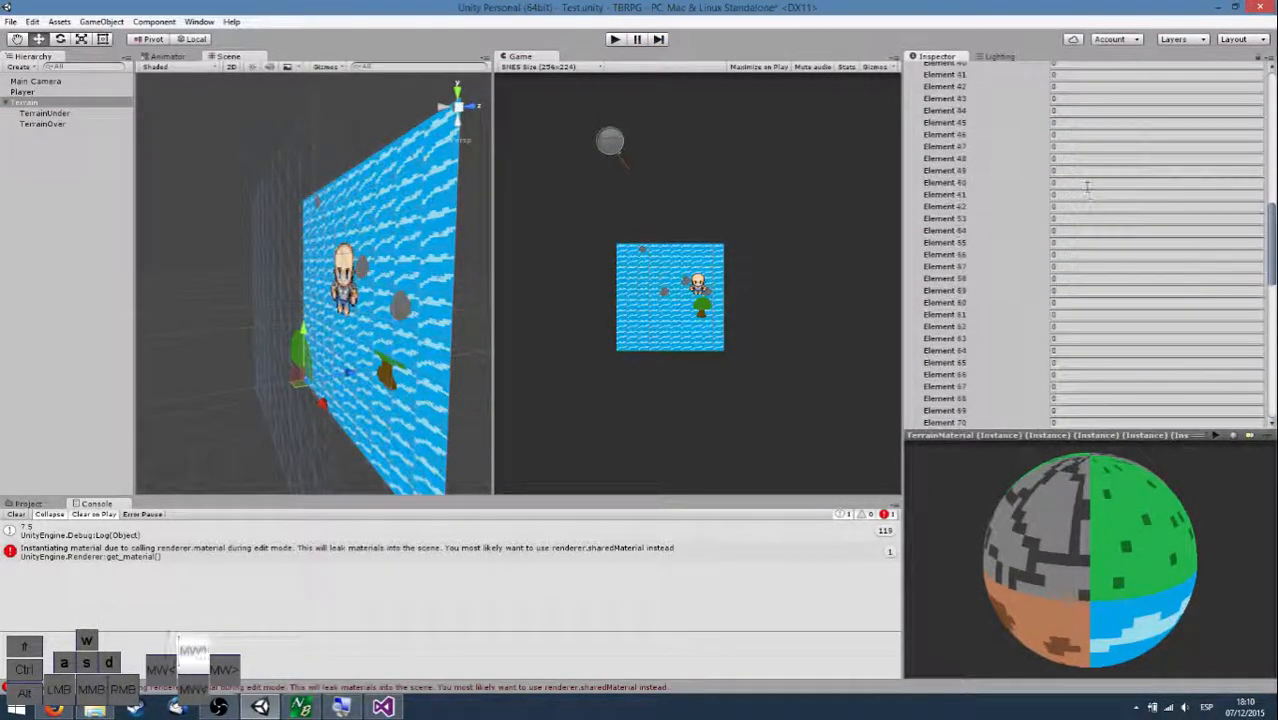
scroll(1087, 187, up, 10)
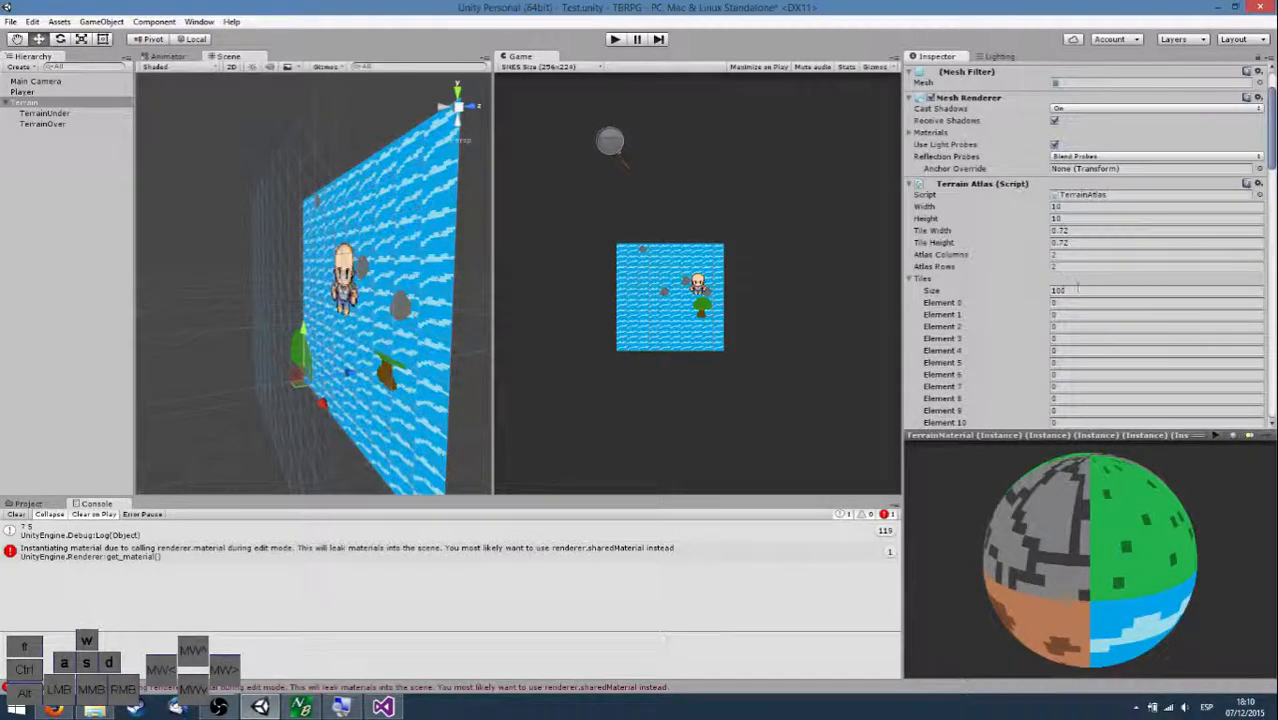
click(1088, 290)
text(1)
key(Return)
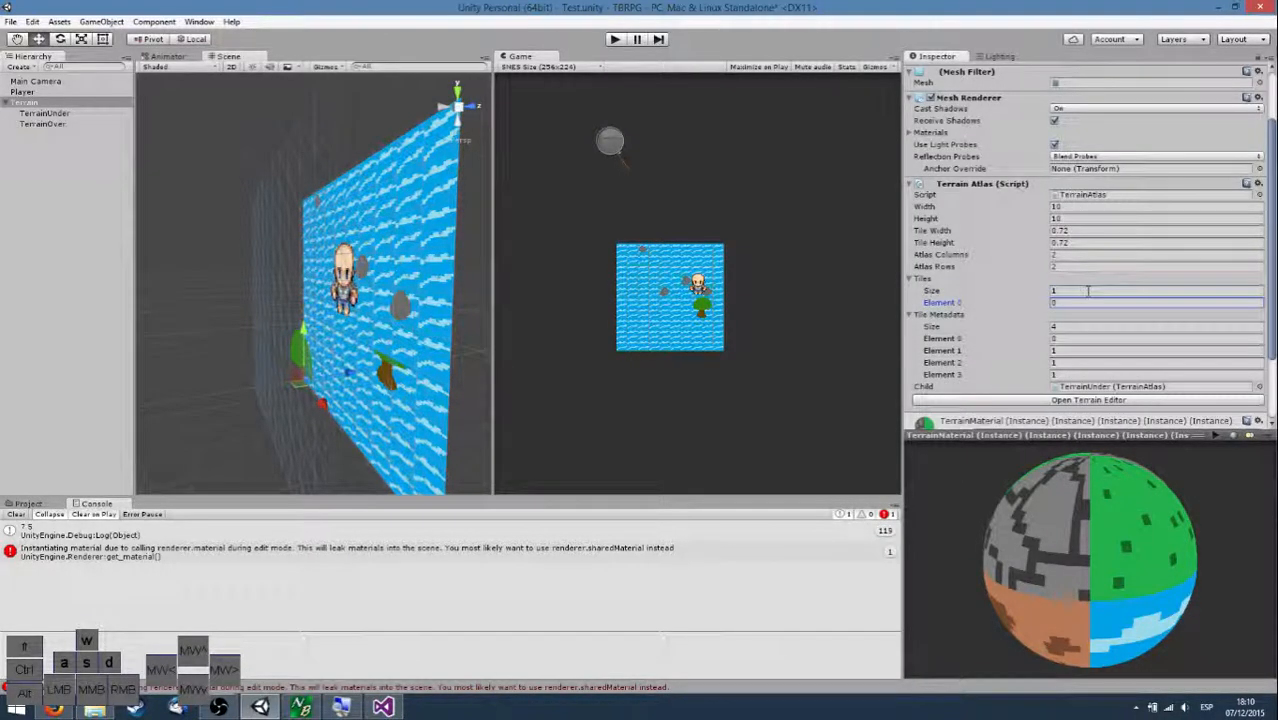
click(1060, 302)
text(1)
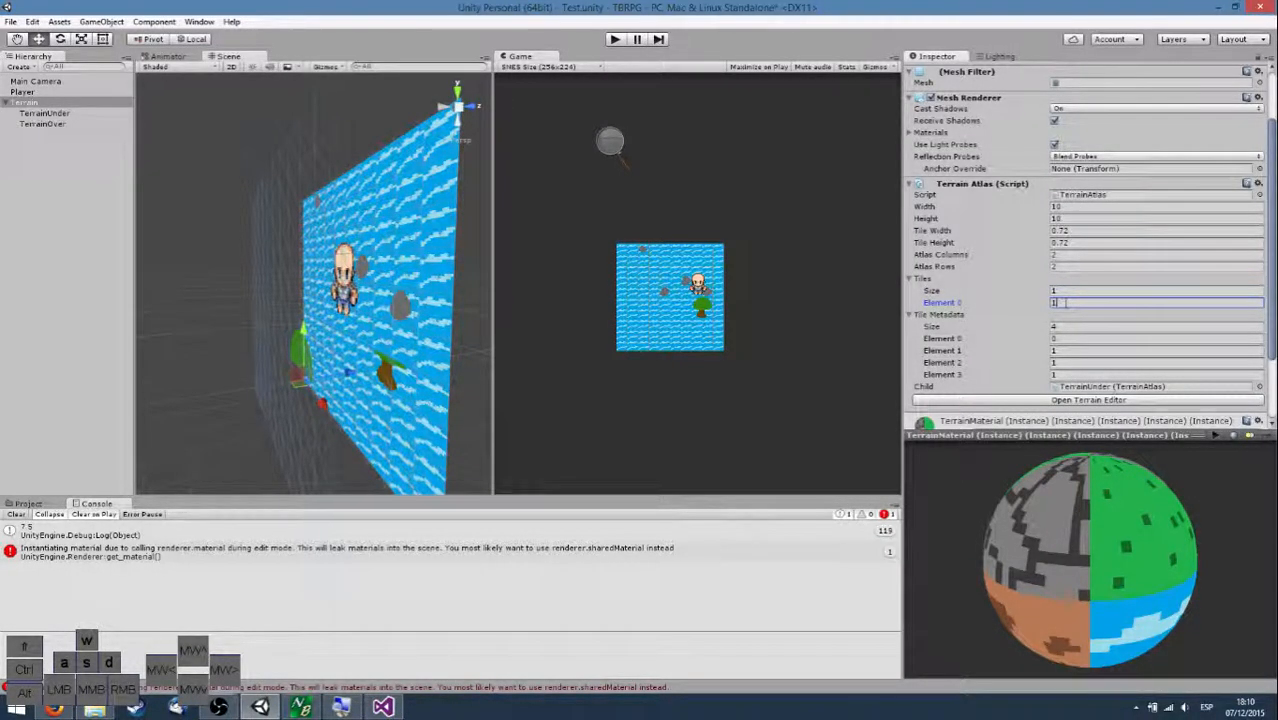
click(1080, 290)
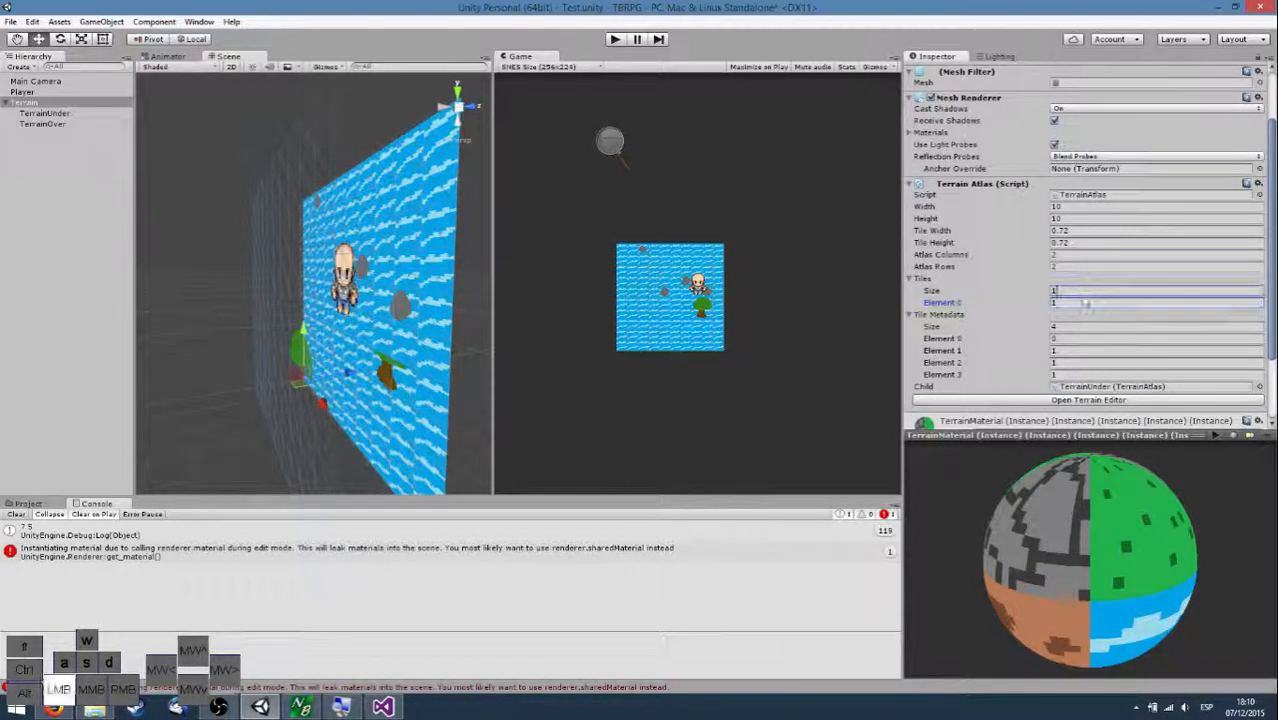
text(100)
key(Return)
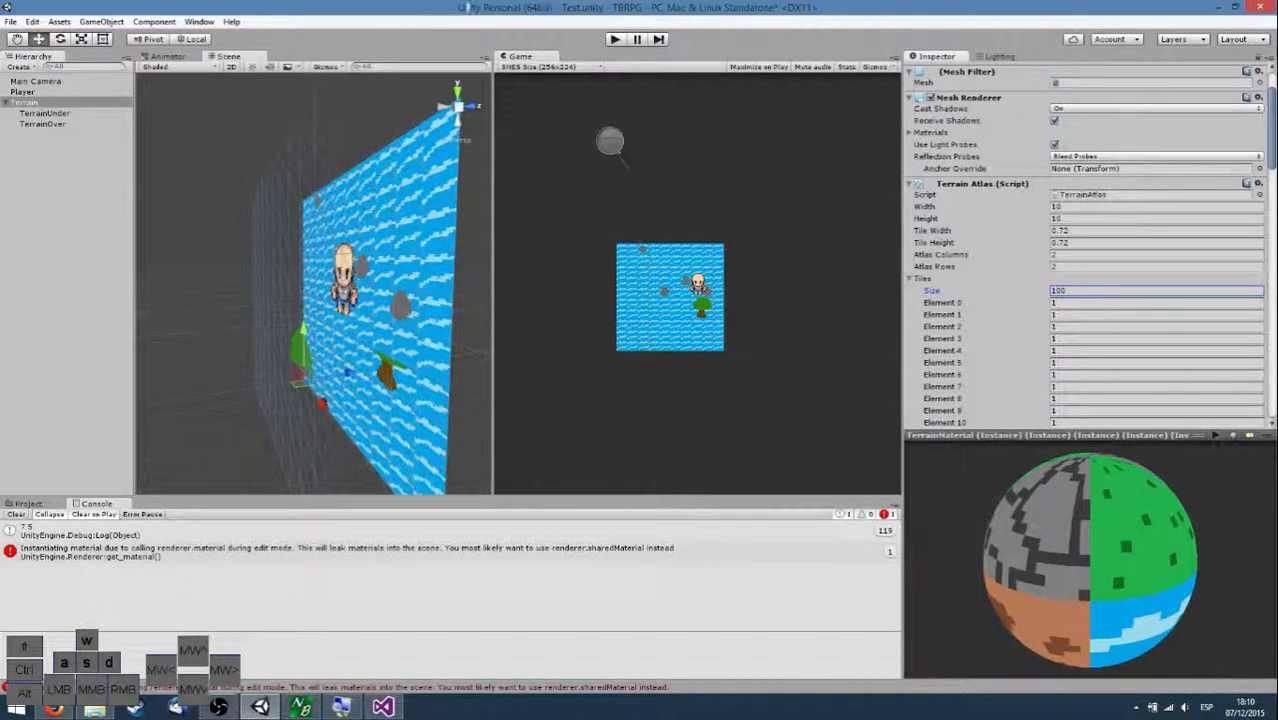
key(ctrl+s)
Run the game and walk the player around the rocks and the tree to test collisions and layer order.
click(623, 41)
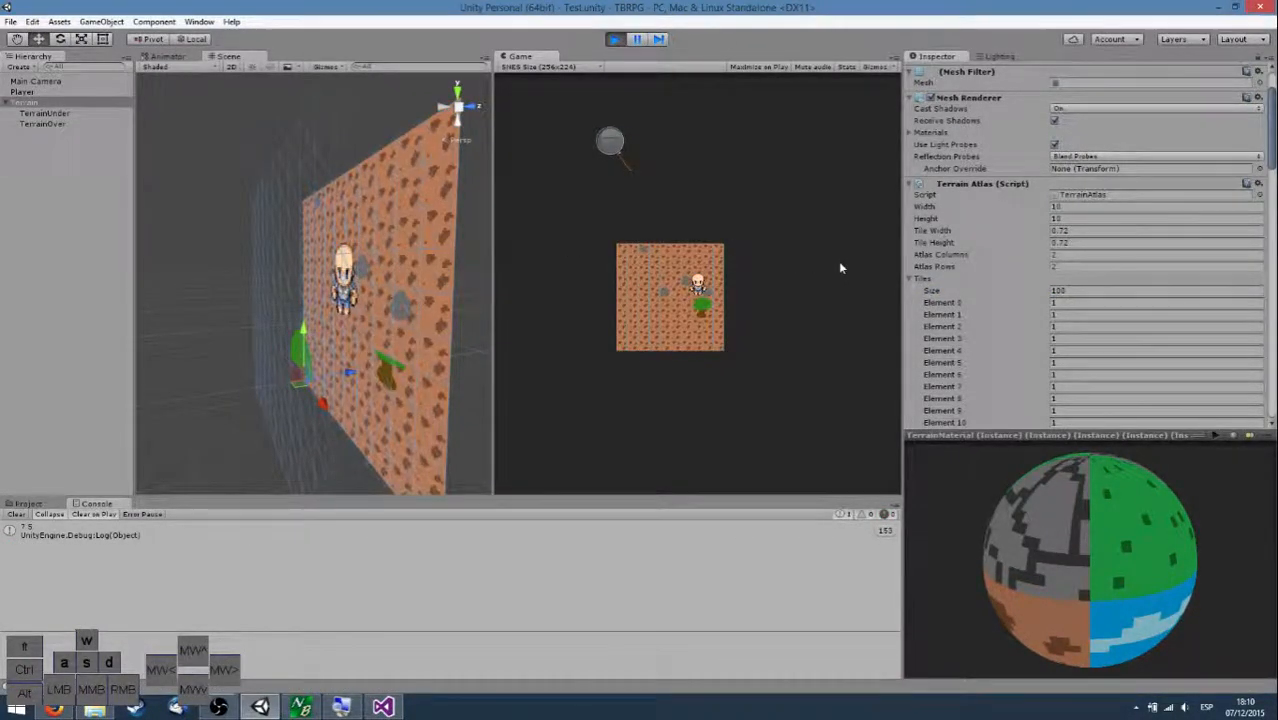
key(Up)
key(Right)
key(Down)
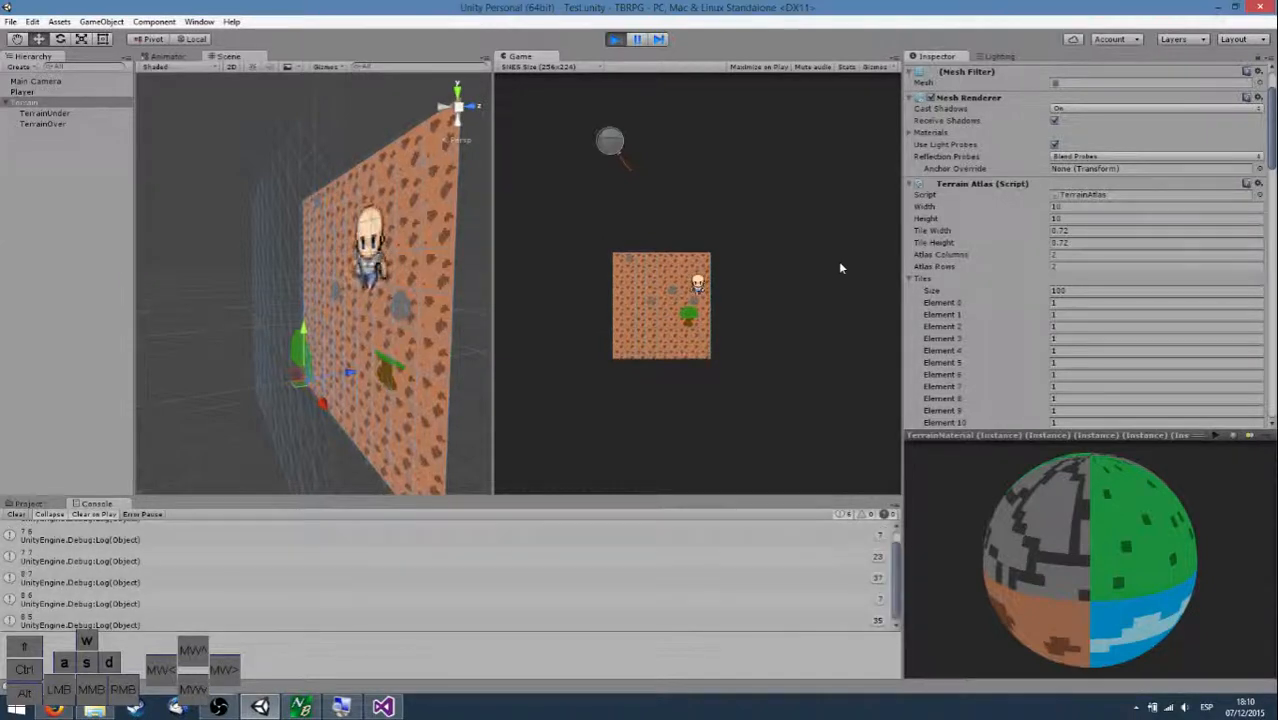
key(Right)
key(Down)
key(Down)
key(Left)
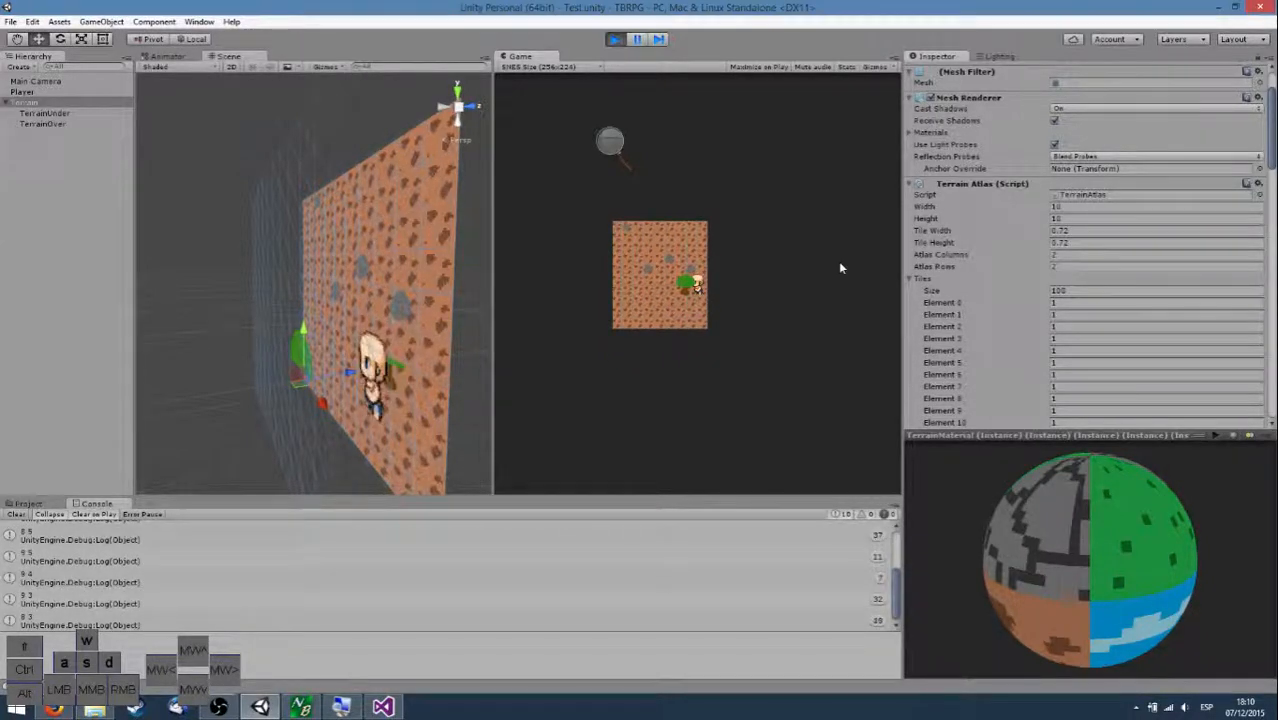
key(Up)
key(Left)
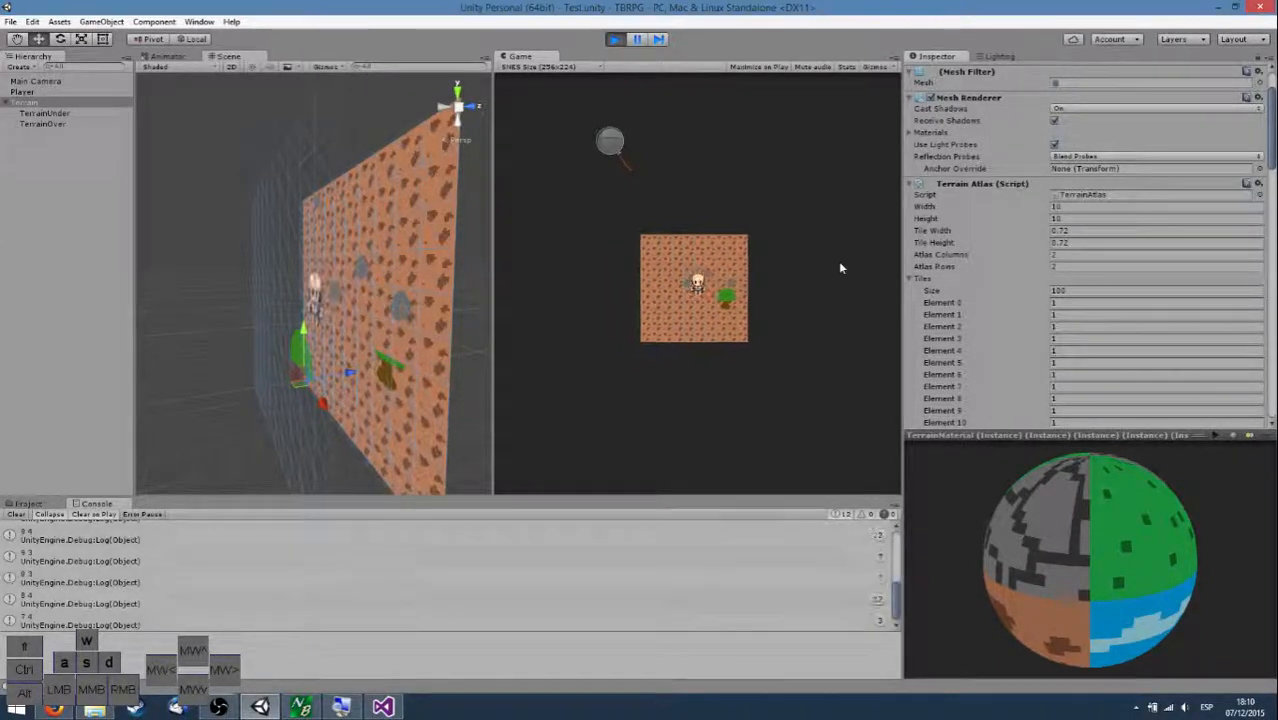
Walk the player past the rocks and around the tree to test collisions and drawing behind the tree's crown.
key(Left)
key(Left)
key(Left)
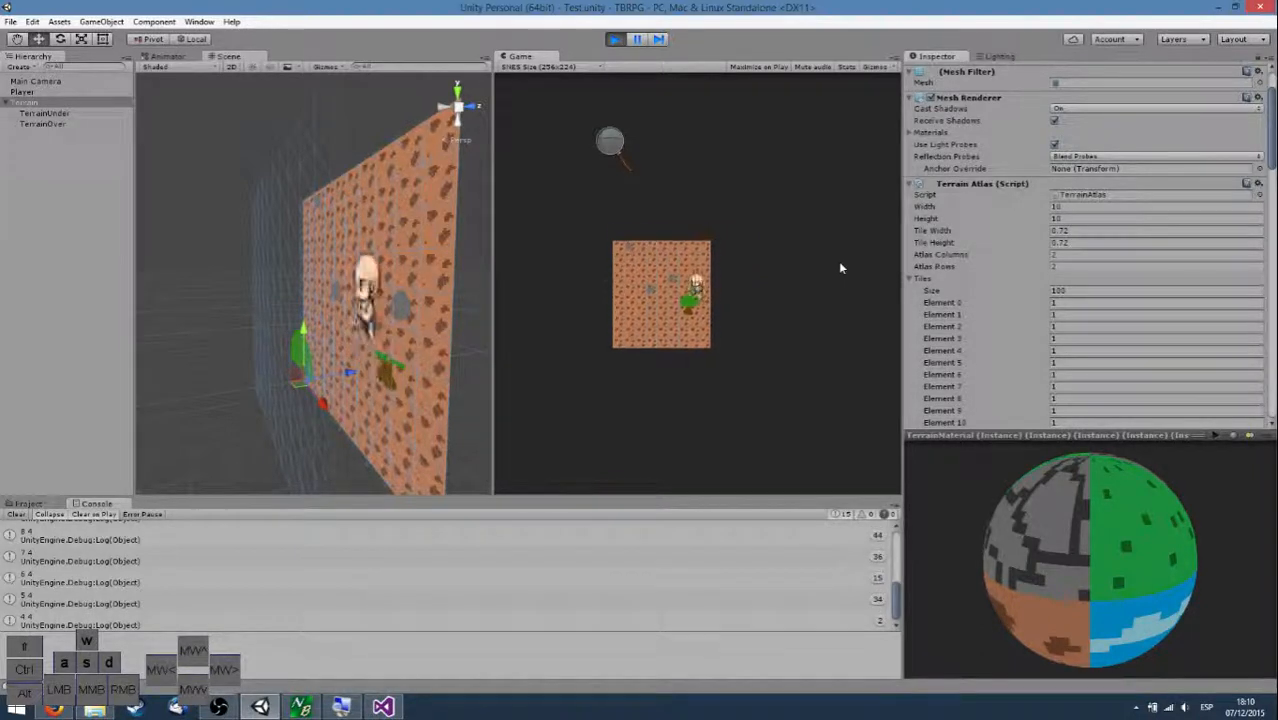
key(Down)
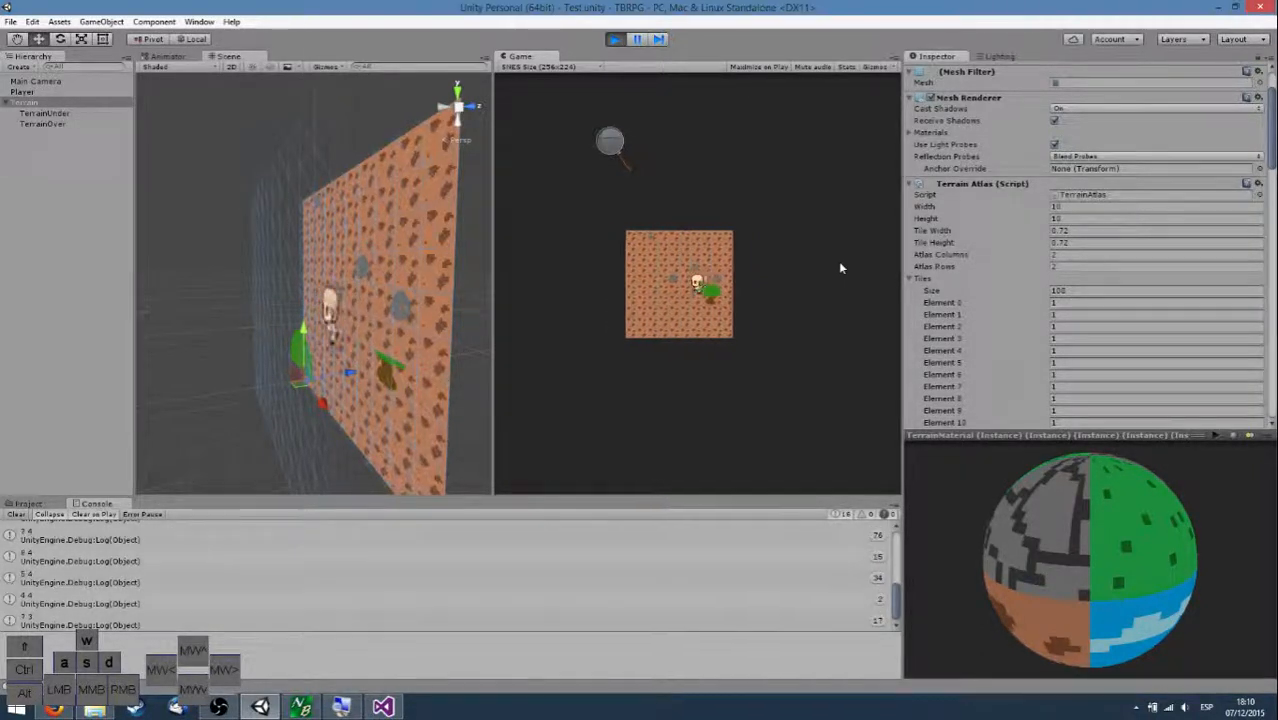
key(Left)
key(Down)
key(Right)
key(Left)
key(Up)
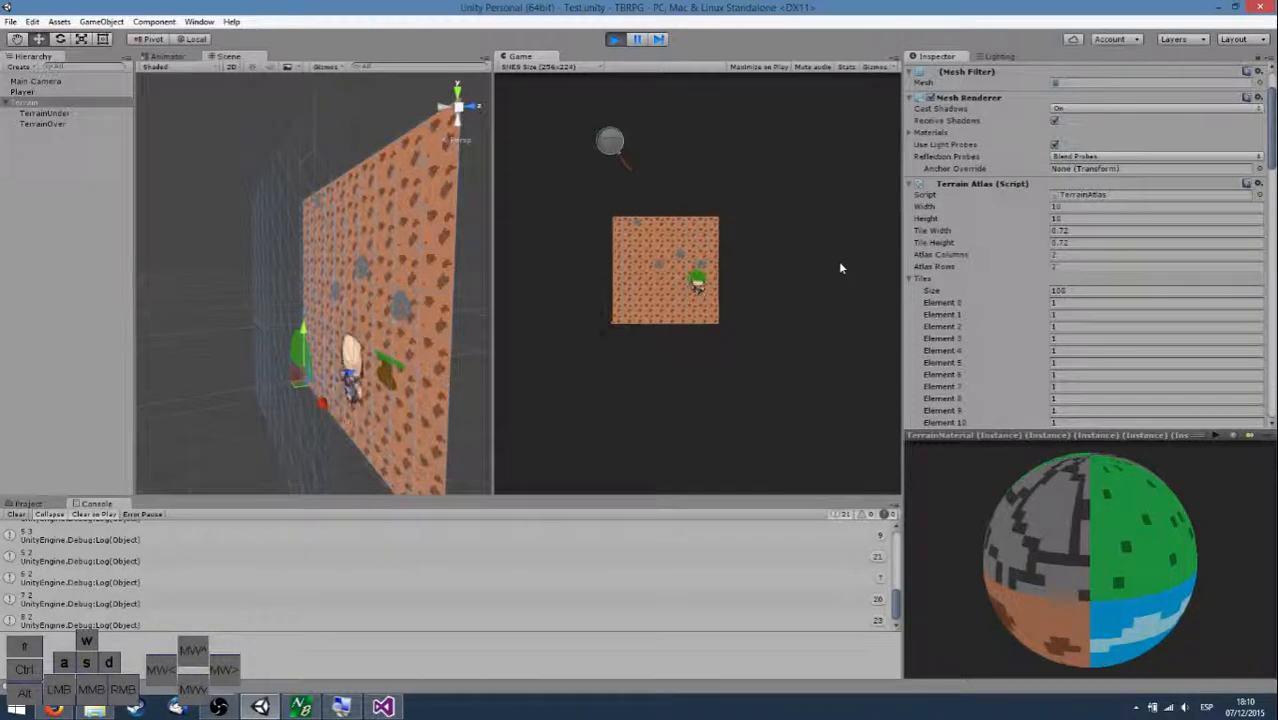
key(Down)
key(Down)
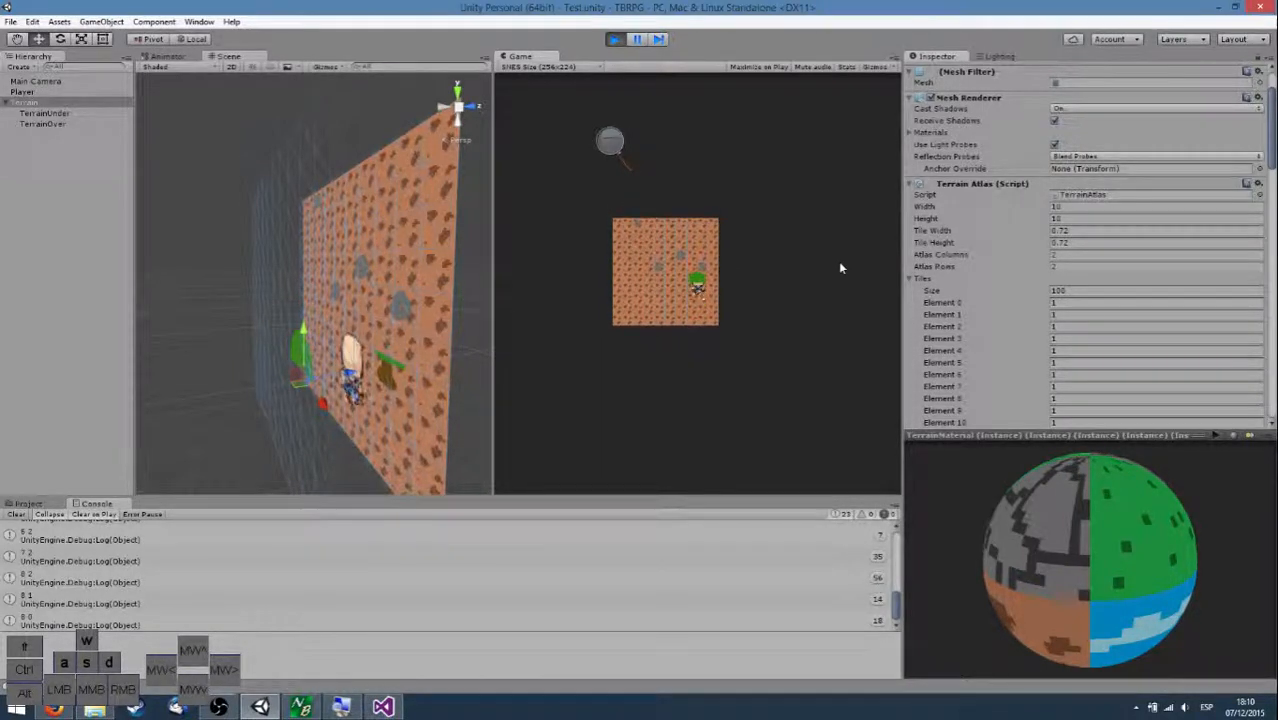
Walk the player across the open ground, over the terrain's upper edge and back around the rocks, and stop the game.
key(Left)
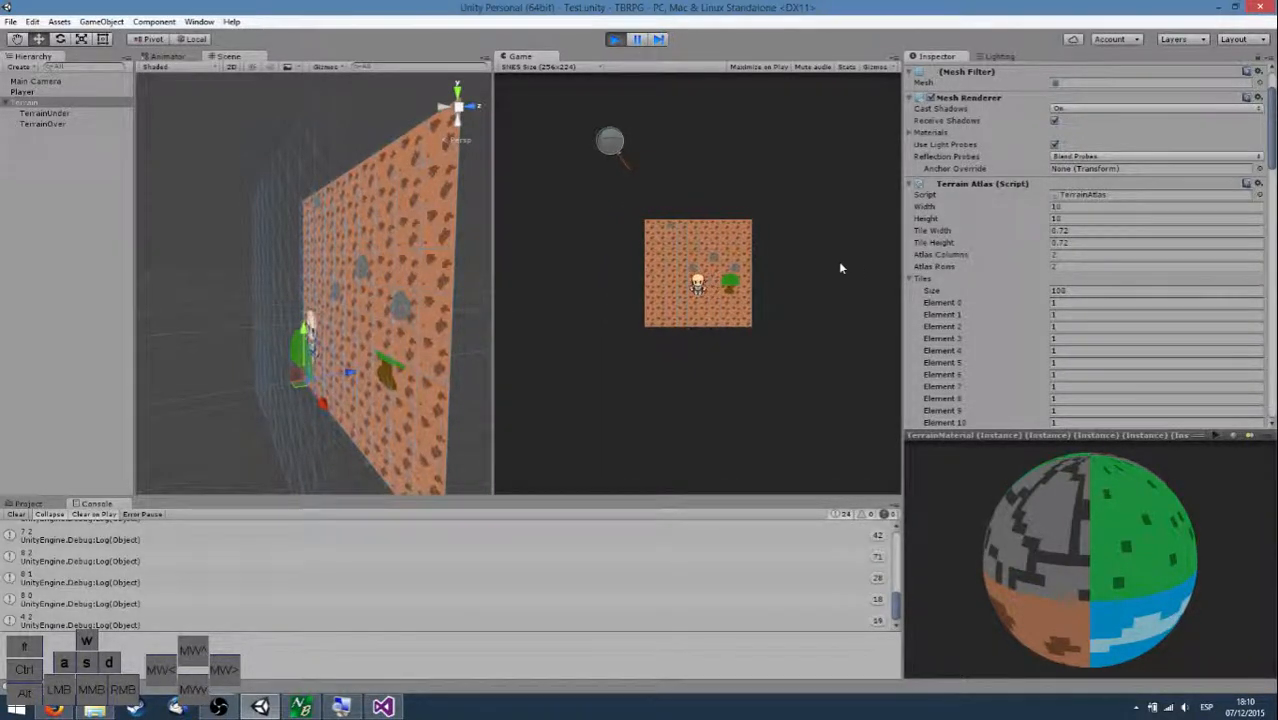
key(Up)
key(Left)
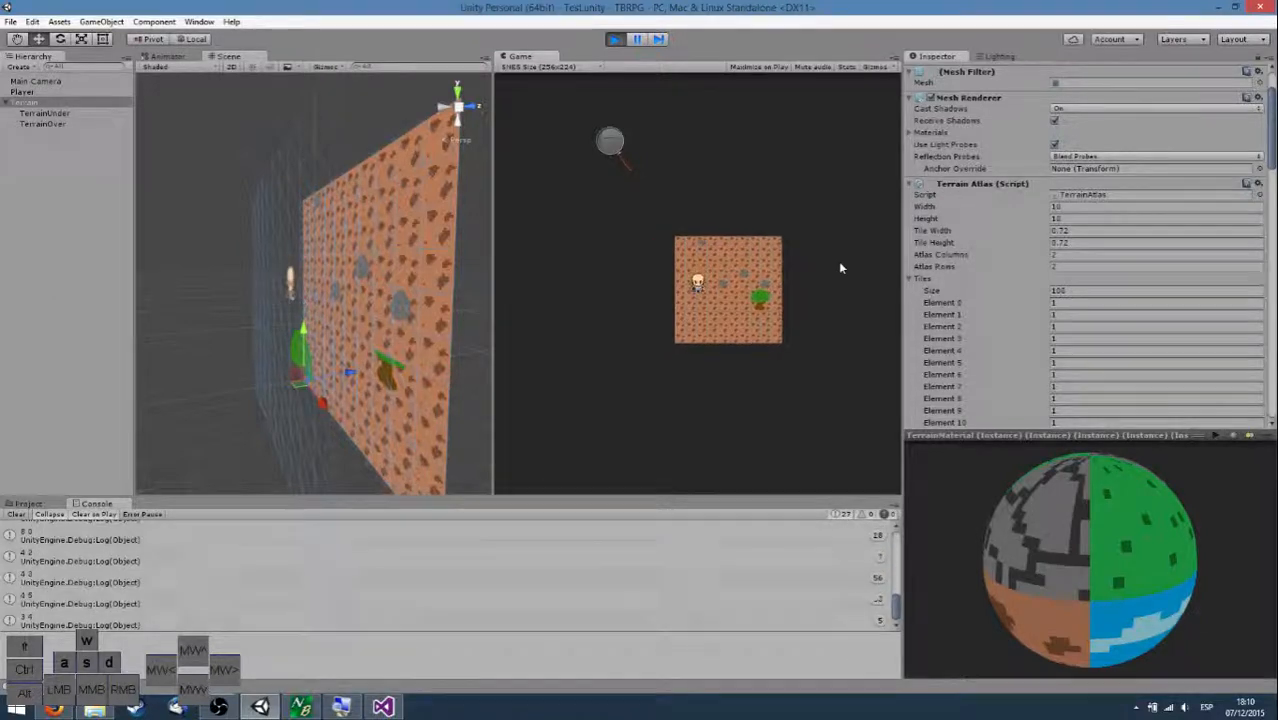
key(Up)
key(Right)
key(Up)
key(Right)
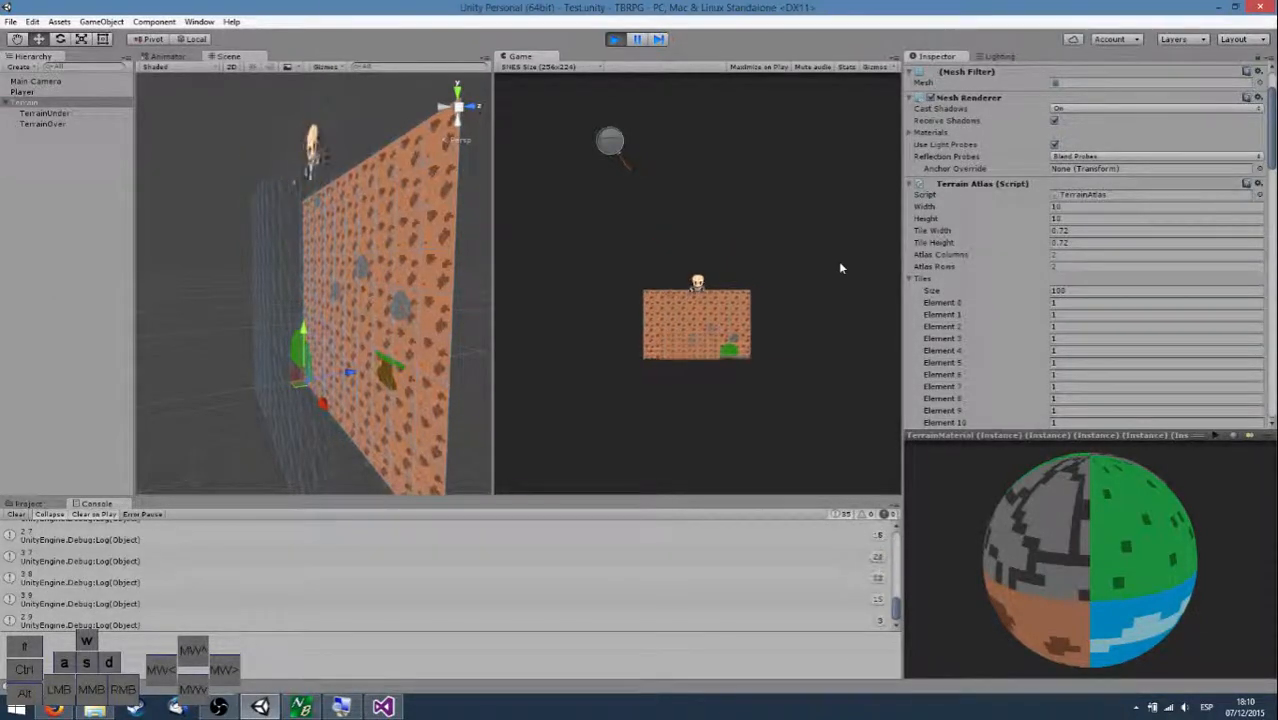
key(Down)
key(Left)
key(Right)
key(Down)
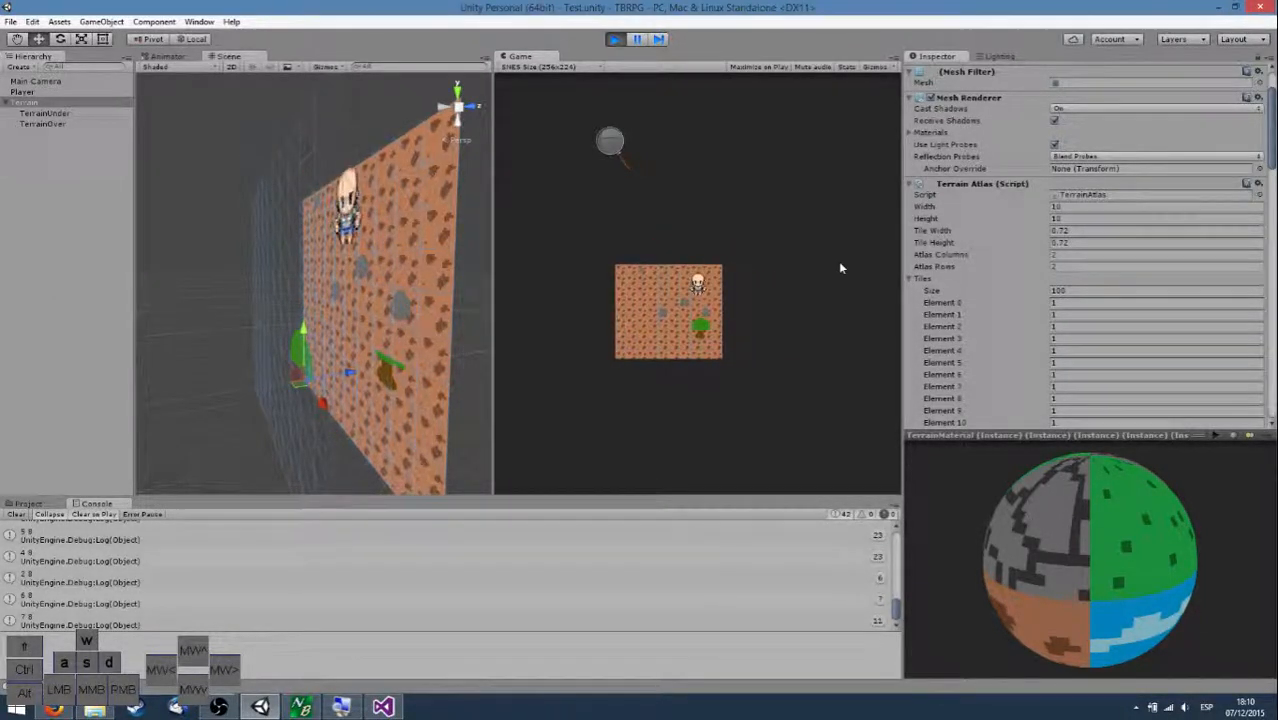
key(Left)
key(Down)
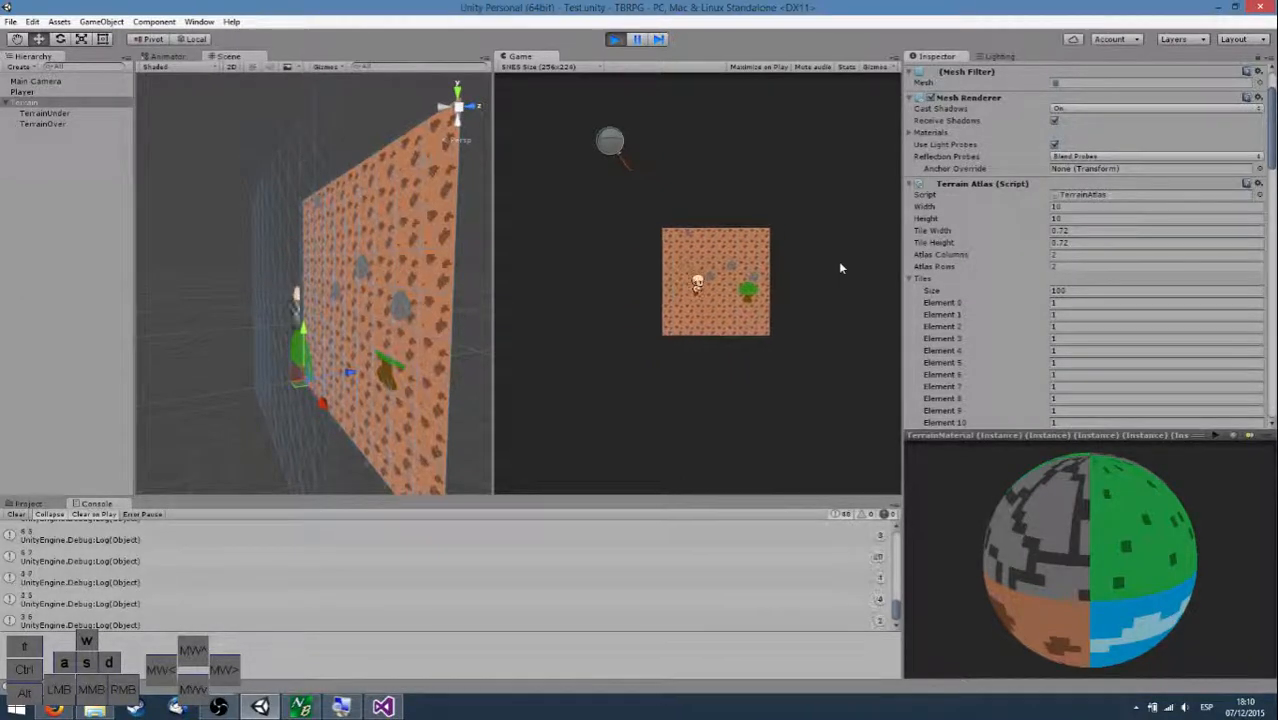
key(Right)
key(Down)
key(Left)
key(Up)
key(Right)
key(Down)
key(Left)
key(Right)
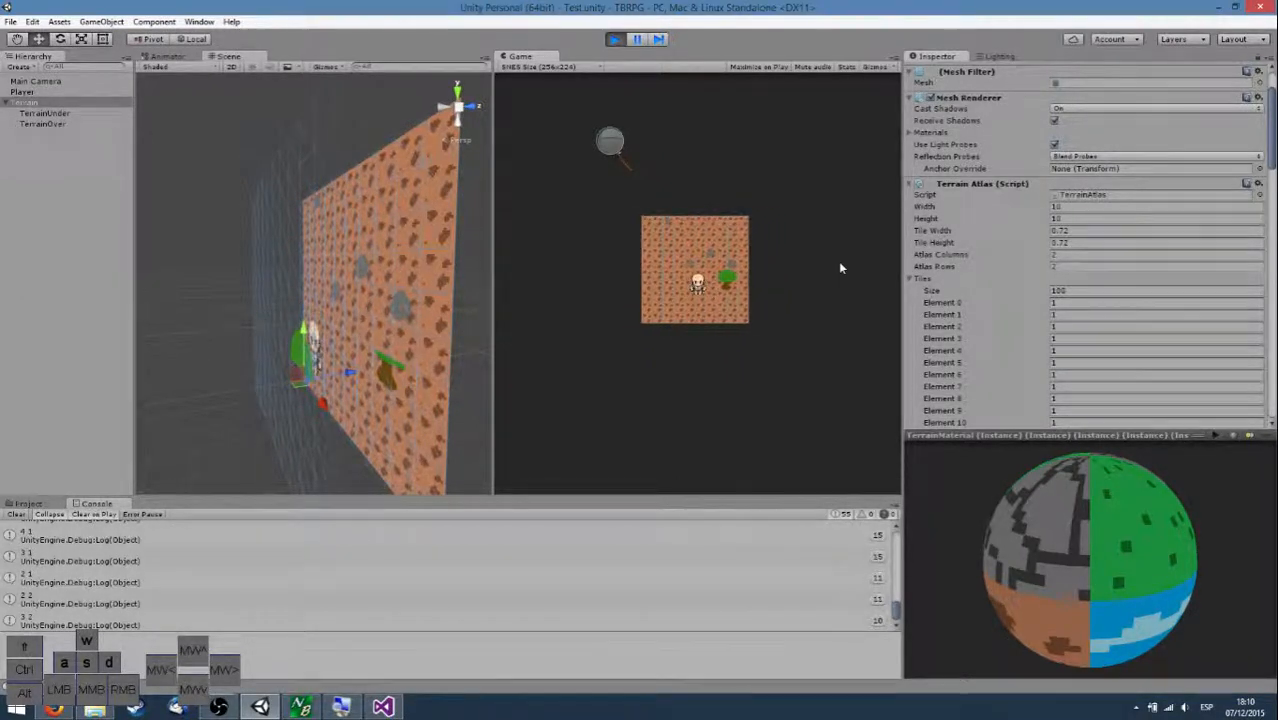
key(Left)
key(Right)
key(Left)
key(Up)
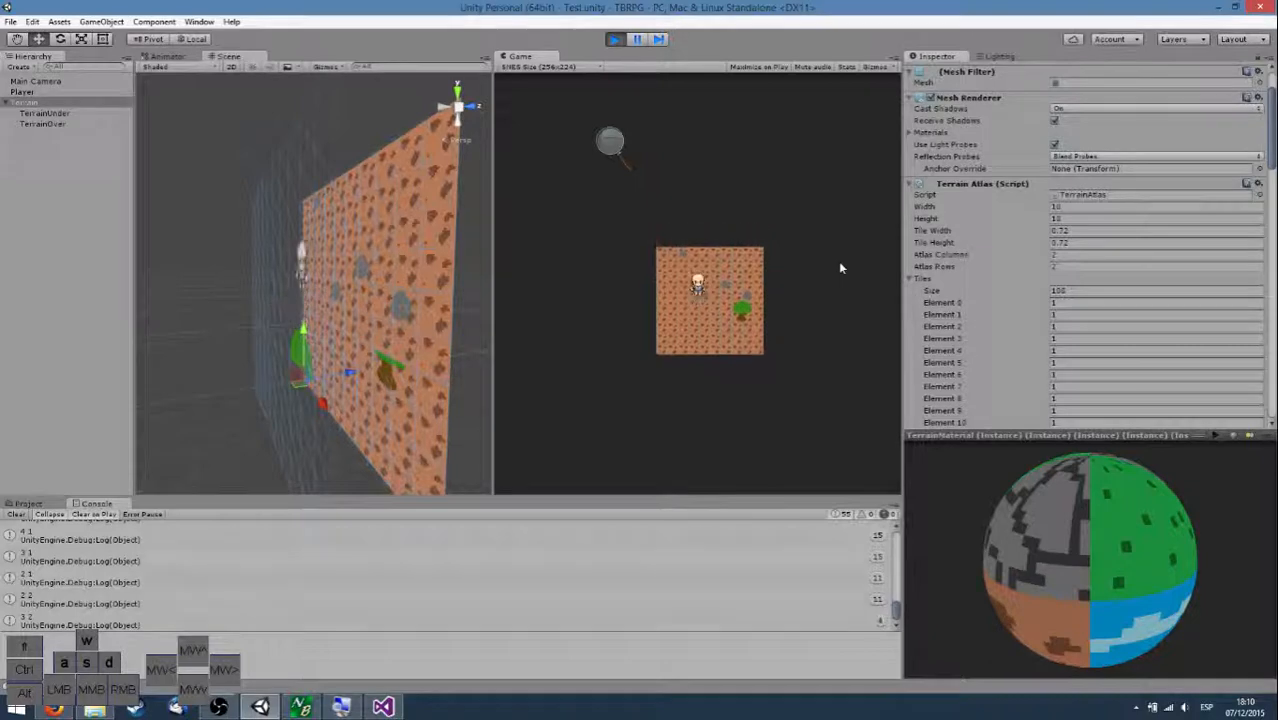
key(Left)
key(Down)
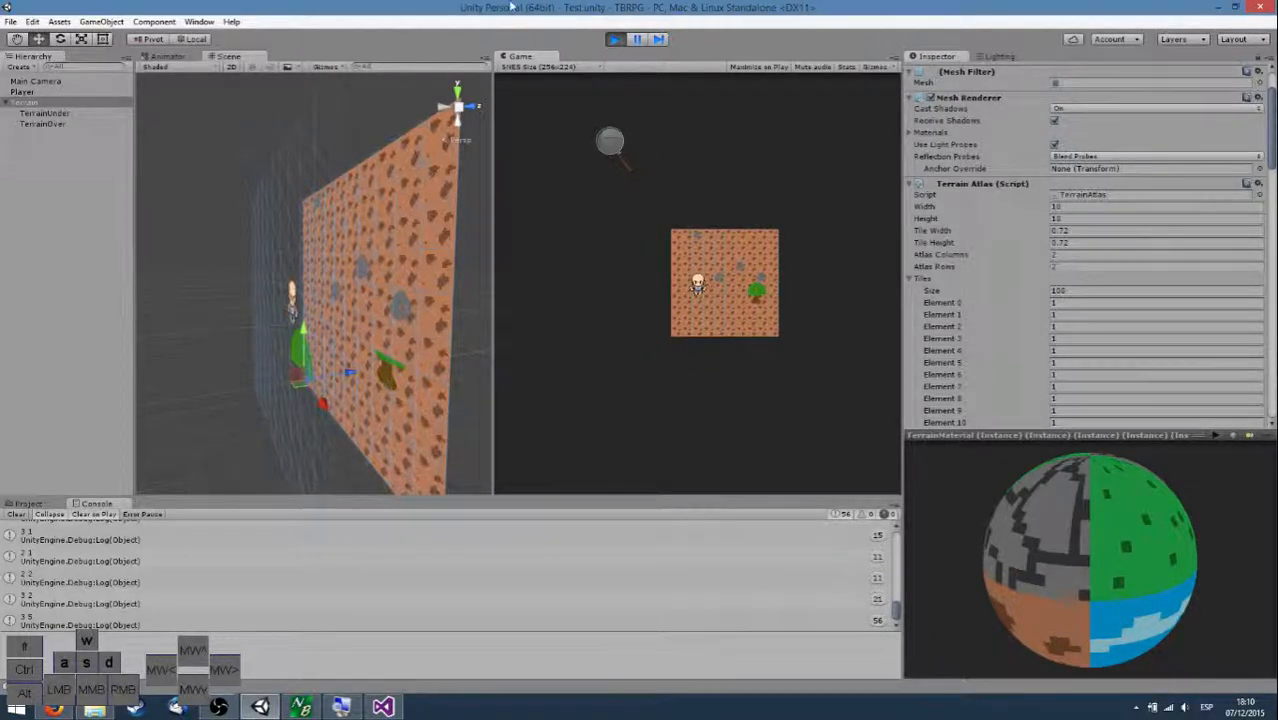
click(618, 41)
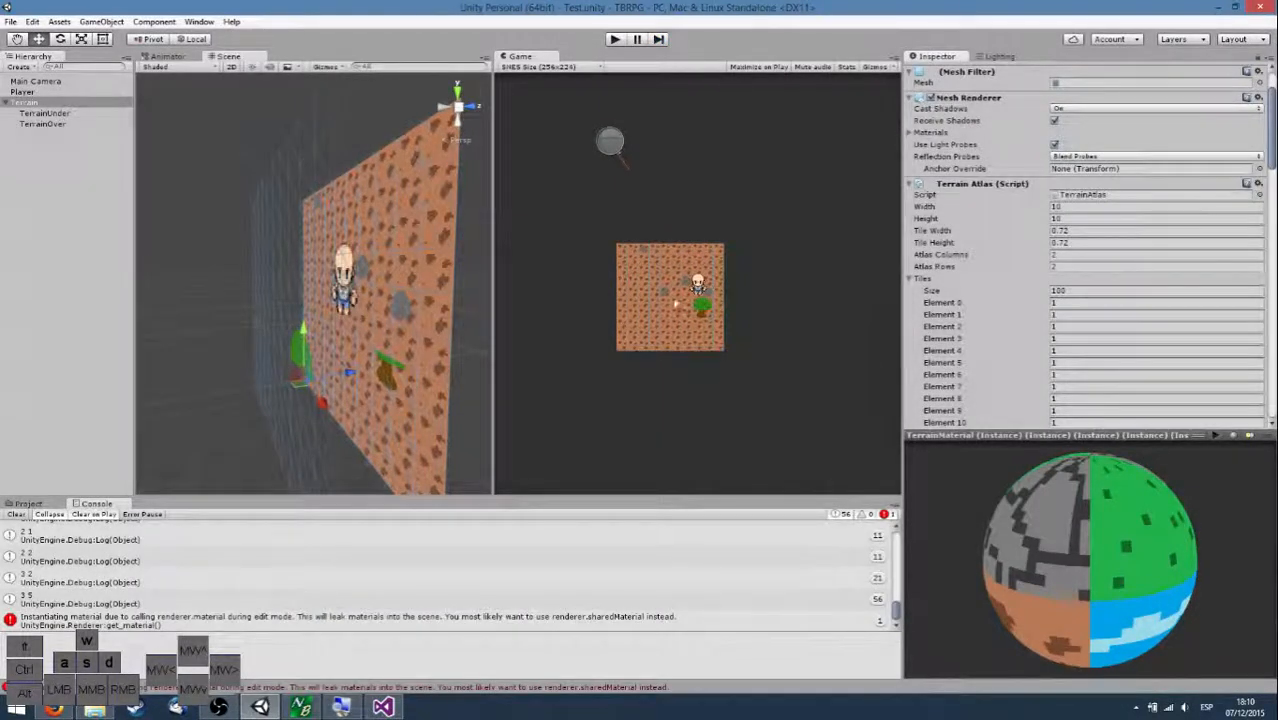
Examine the layered terrain from the front in the Scene view with nothing selected, and widen that view slightly.
right_drag(388, 262, 650, 210)
key(w)
key(s)
key(a)
key(s)
key(w)
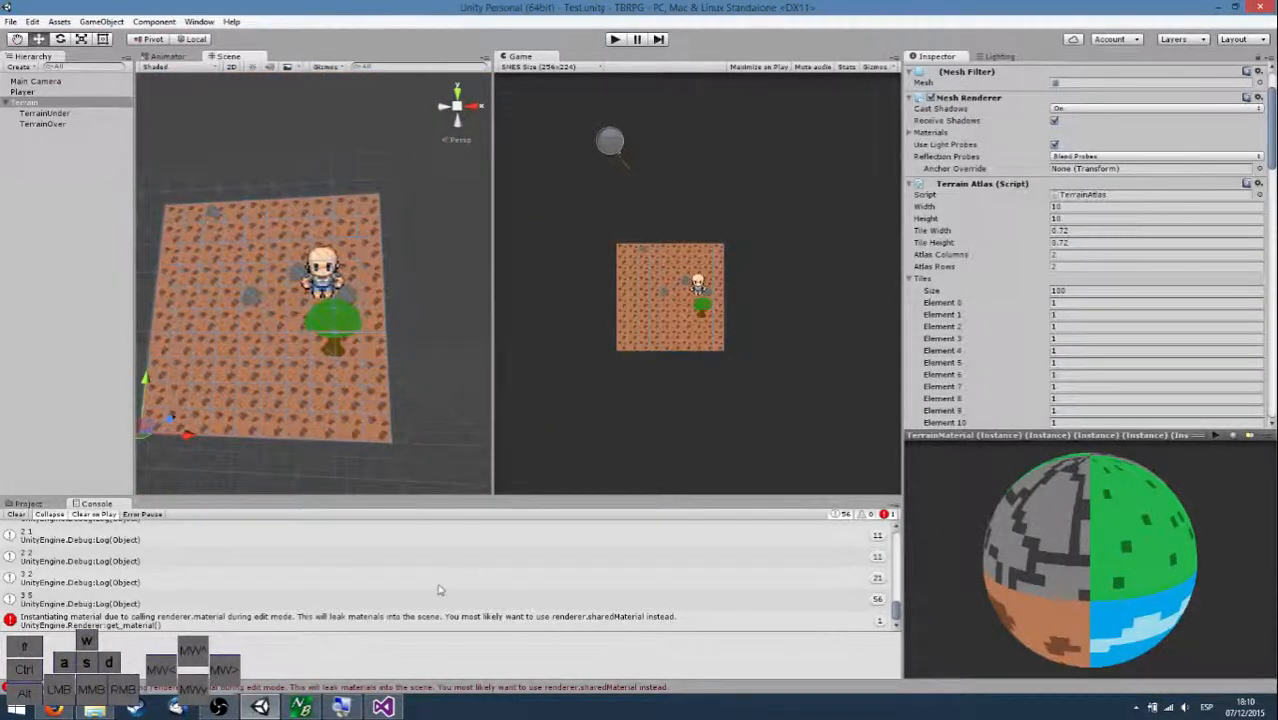
click(443, 382)
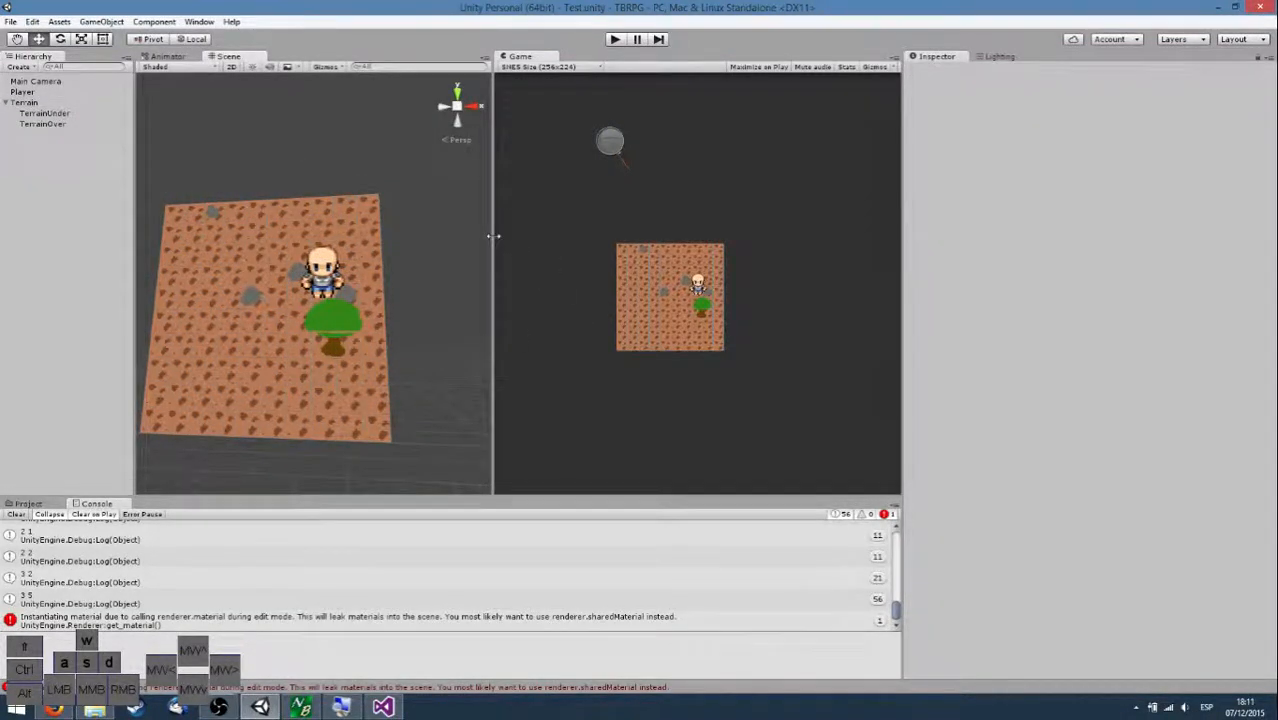
mouse_move(493, 232)
mouse_down()
mouse_move(482, 226)
mouse_move(499, 226)
mouse_up()
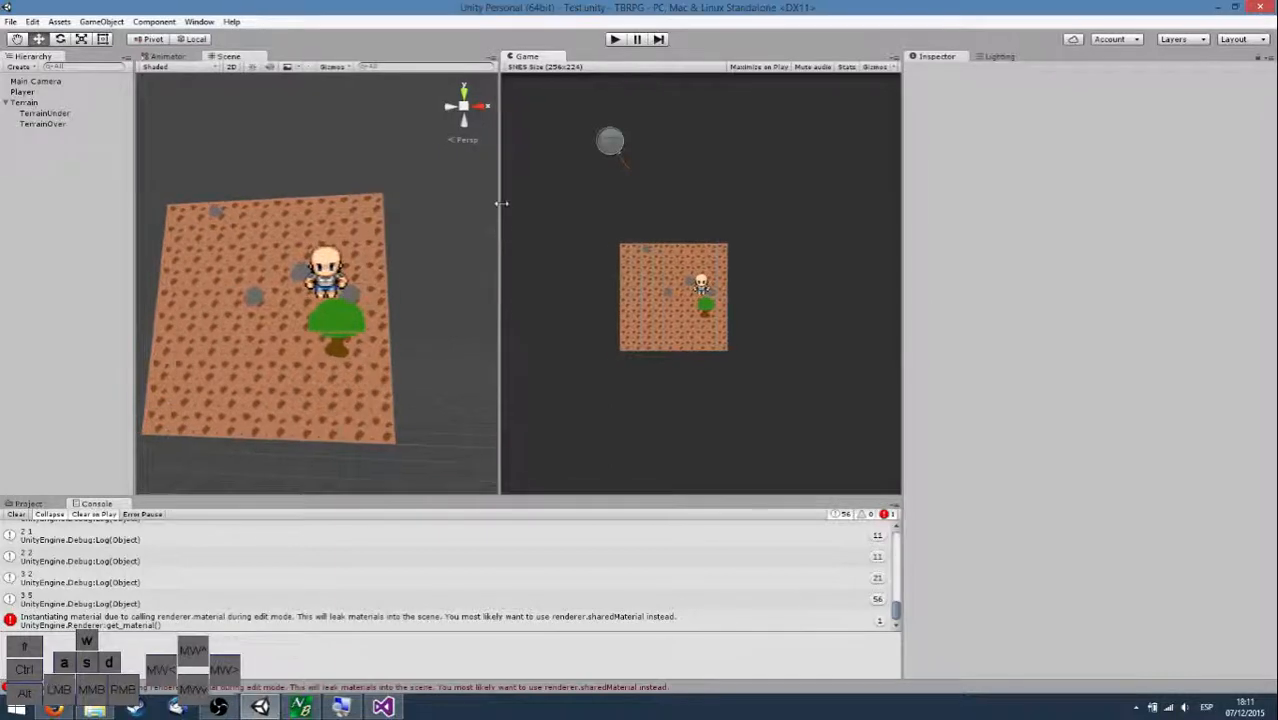
Inspect the depth separation between the ground, rocks, player and tree crown from oblique and frontal angles in the scene.
right_drag(425, 234, 422, 289)
key(w)
key(s)
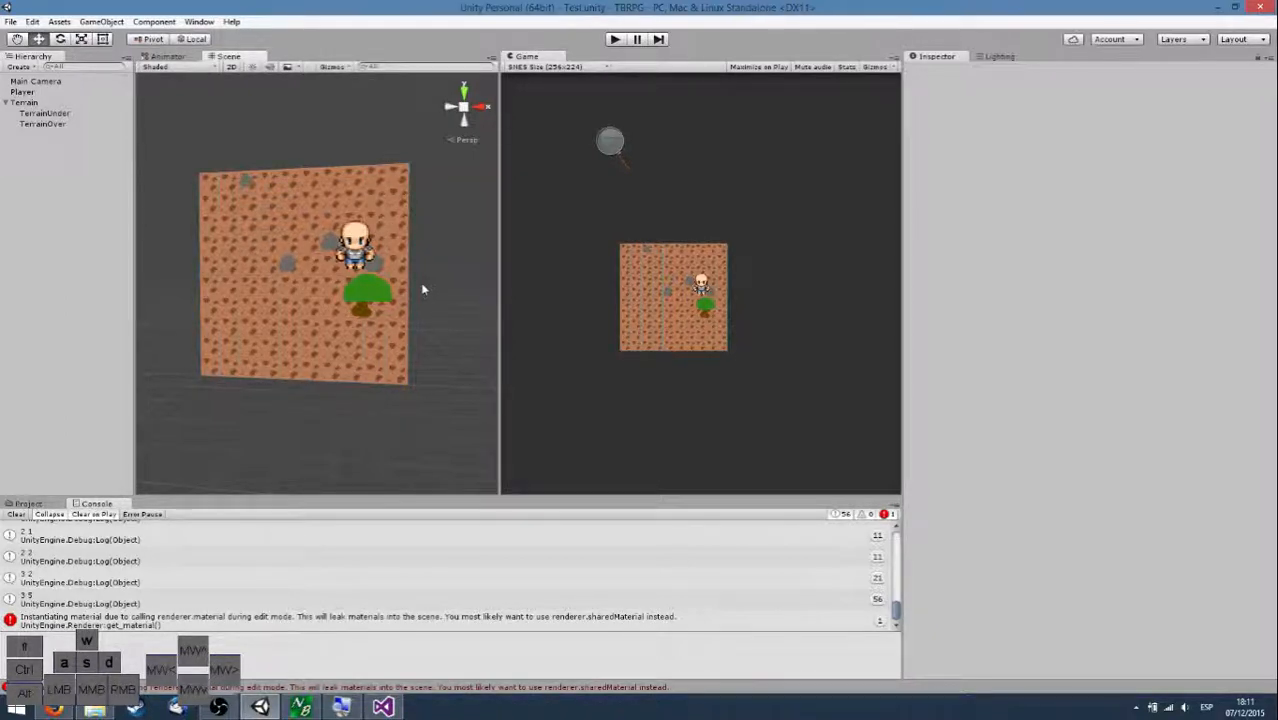
key(w)
right_drag(422, 174, 519, 228)
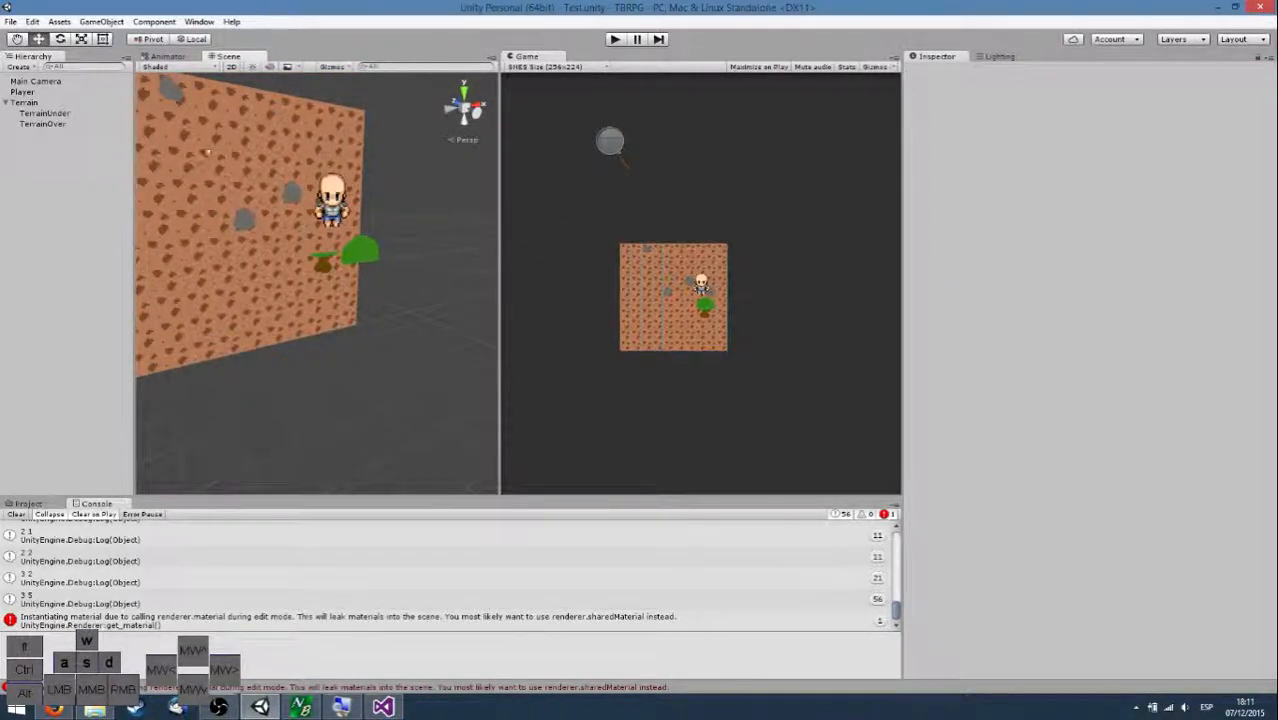
click(7, 103)
right_drag(458, 294, 410, 288)
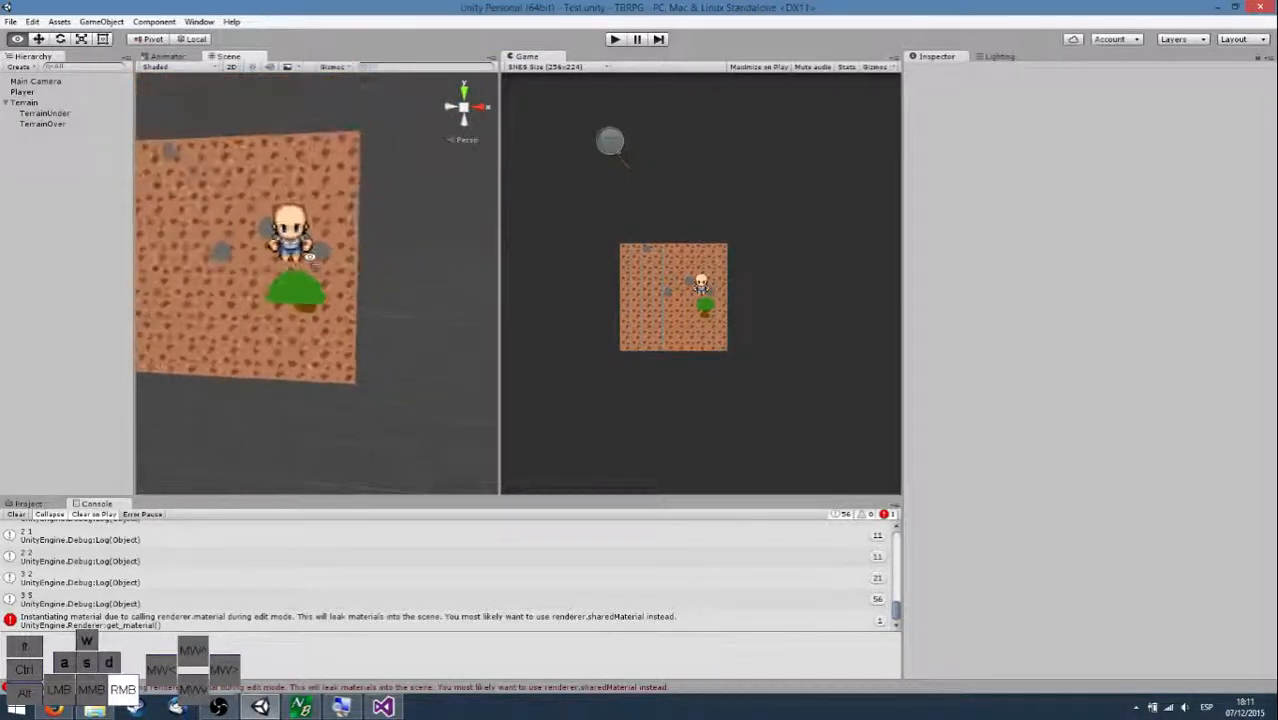
key(w)
right_drag(310, 258, 337, 197)
key(s)
key(w)
key(s)
key(w)
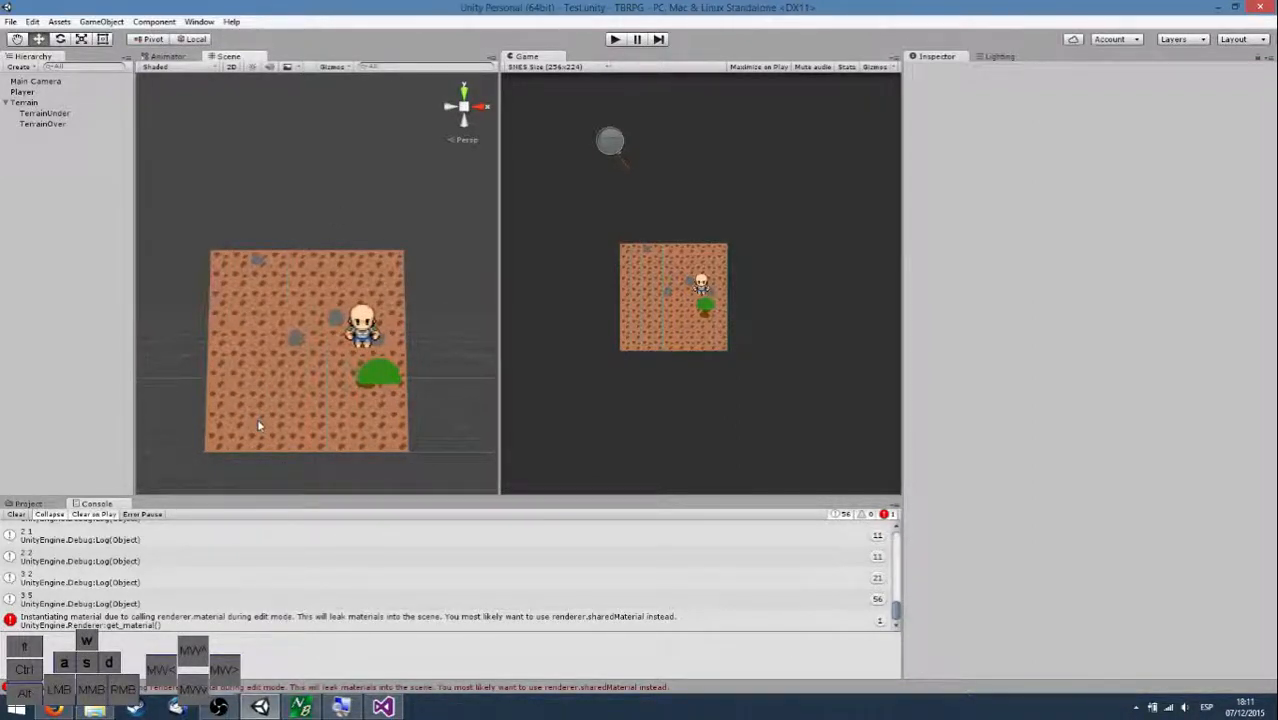
click(218, 707)
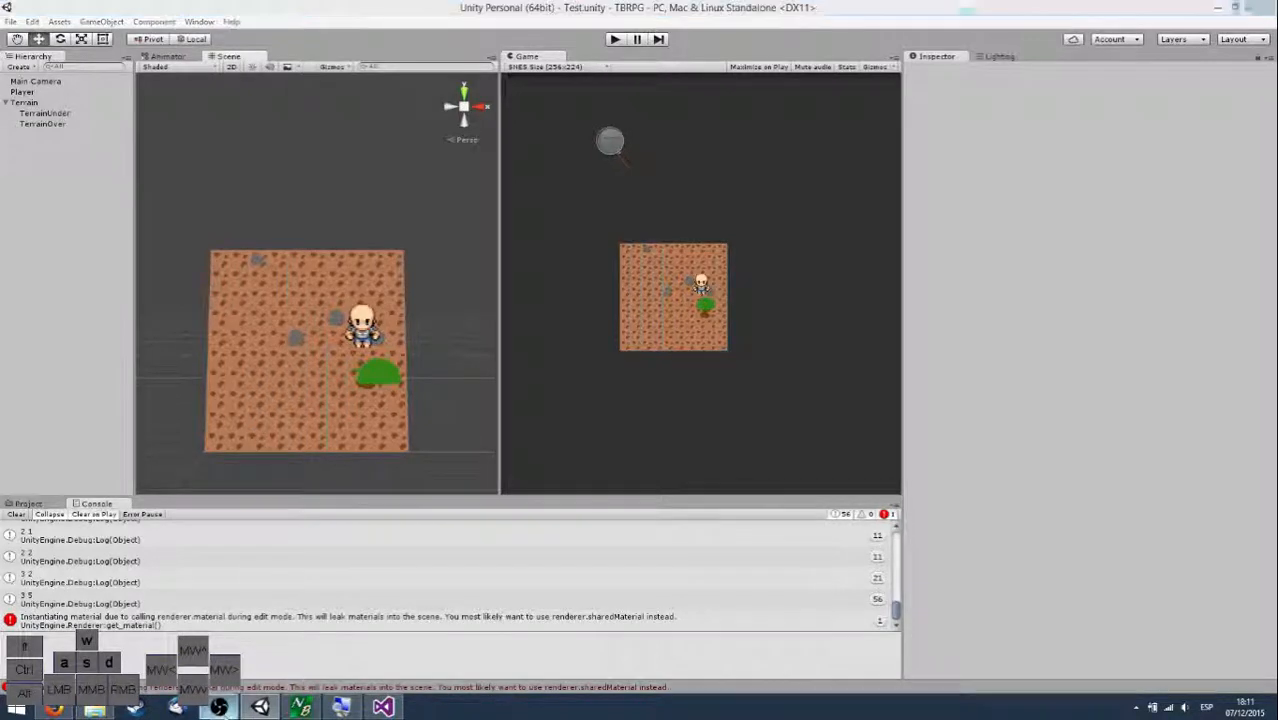